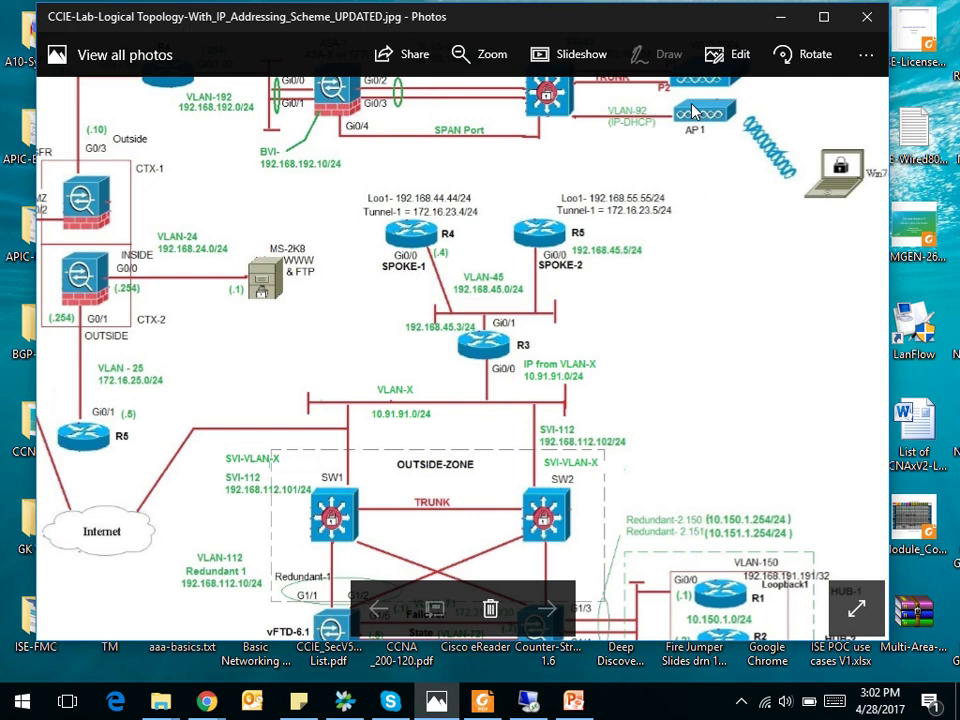
Bring the Remote Desktop session in front of the Photos topology diagram.
key("alt+Tab")
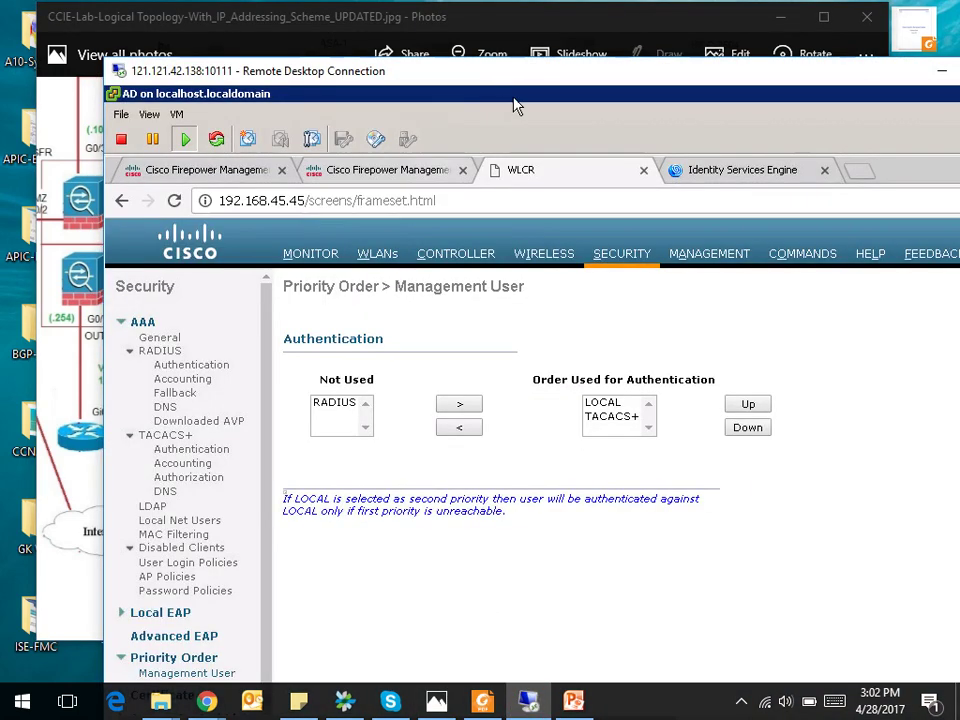
Maximize the remote desktop window and switch to the vSphere inventory window.
double_click(530, 74)
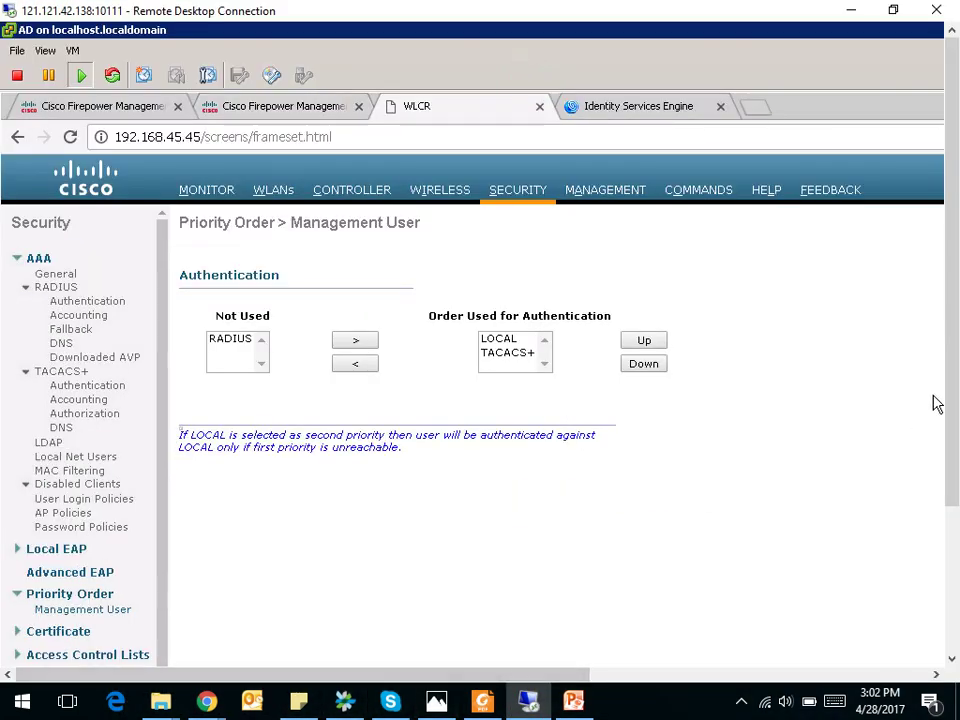
left_click_drag(951, 403, 949, 364)
left_click(322, 648)
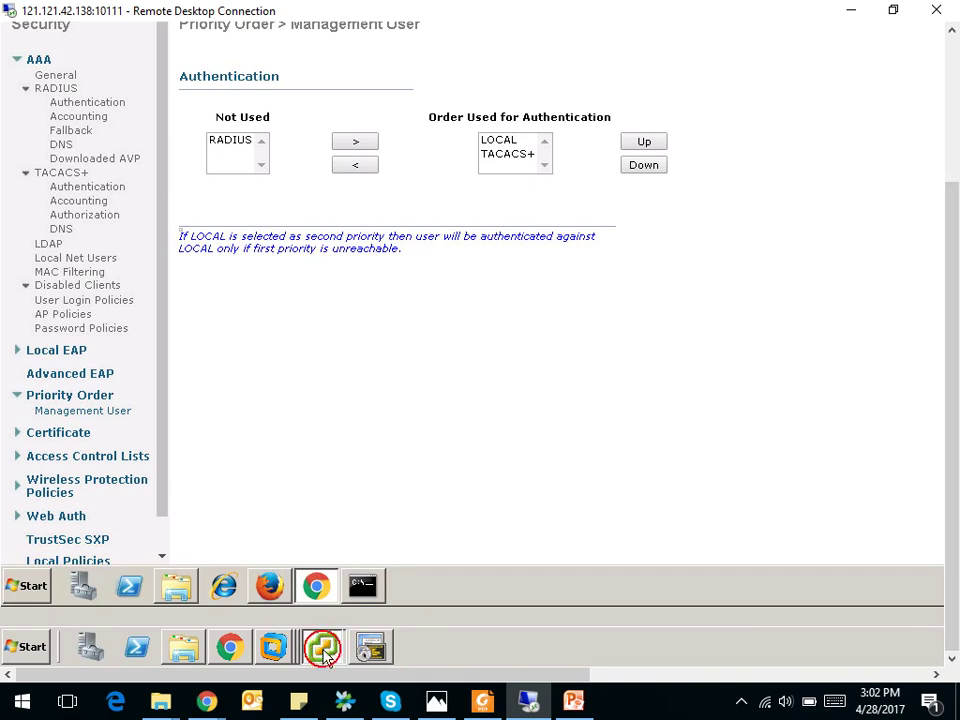
left_click(322, 648)
left_click(322, 648)
left_click(320, 586)
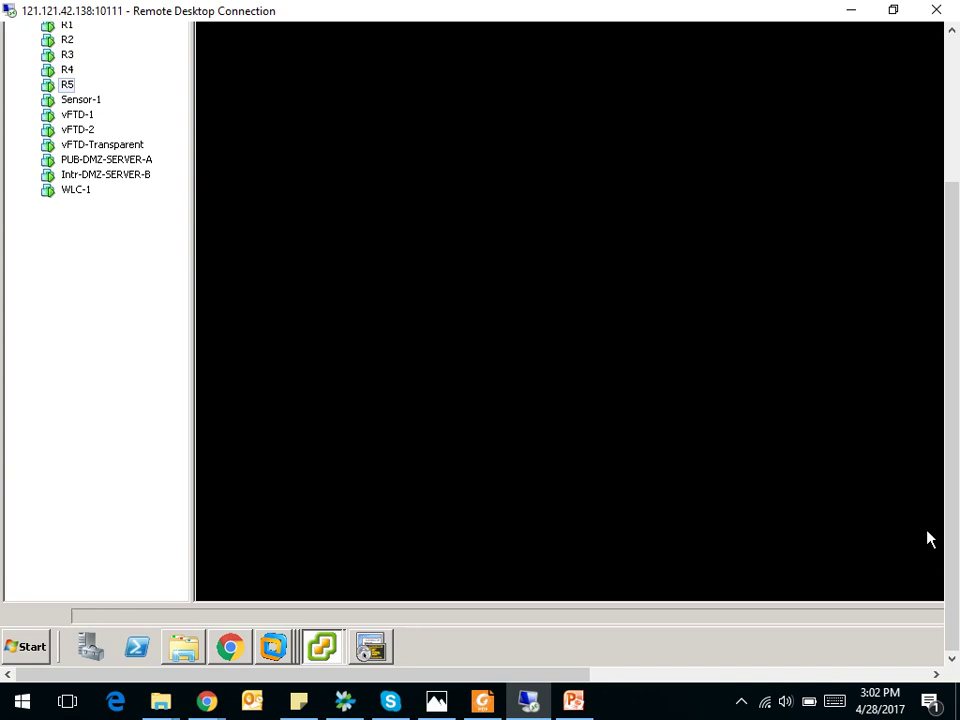
Select the vFTD-Transparent VM and open its console.
left_click_drag(952, 540, 934, 272)
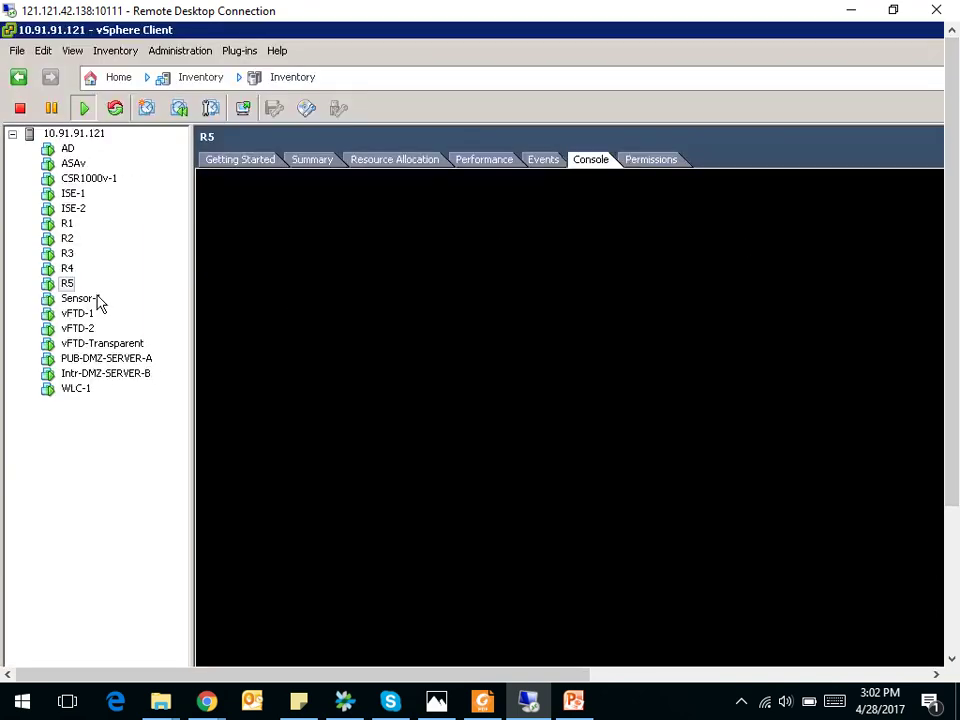
left_click(87, 345)
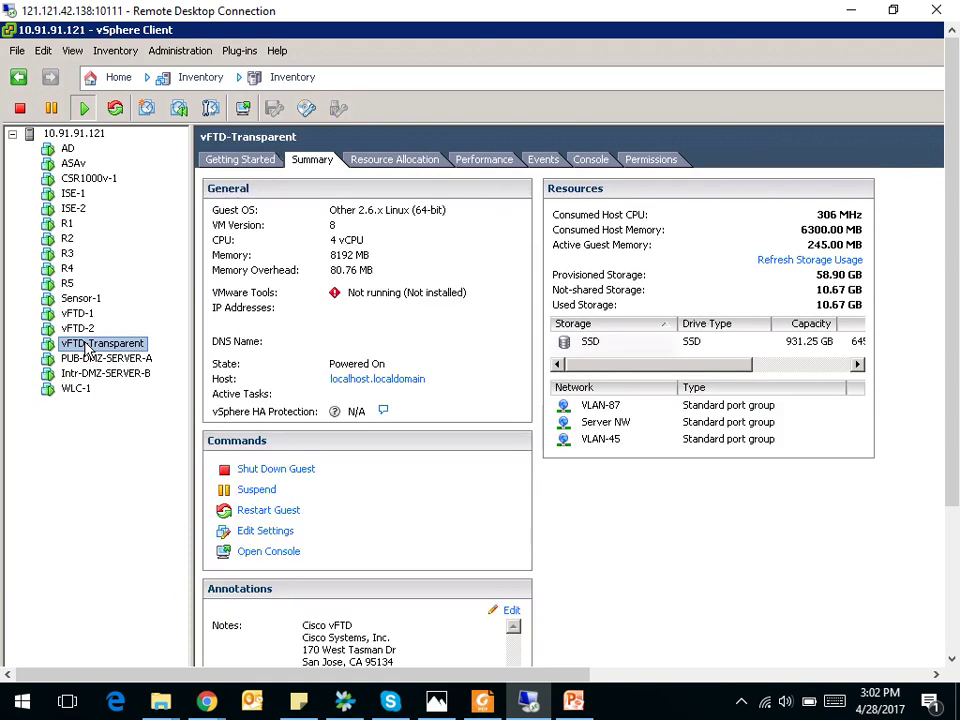
left_click(582, 162)
left_click_drag(540, 676, 657, 690)
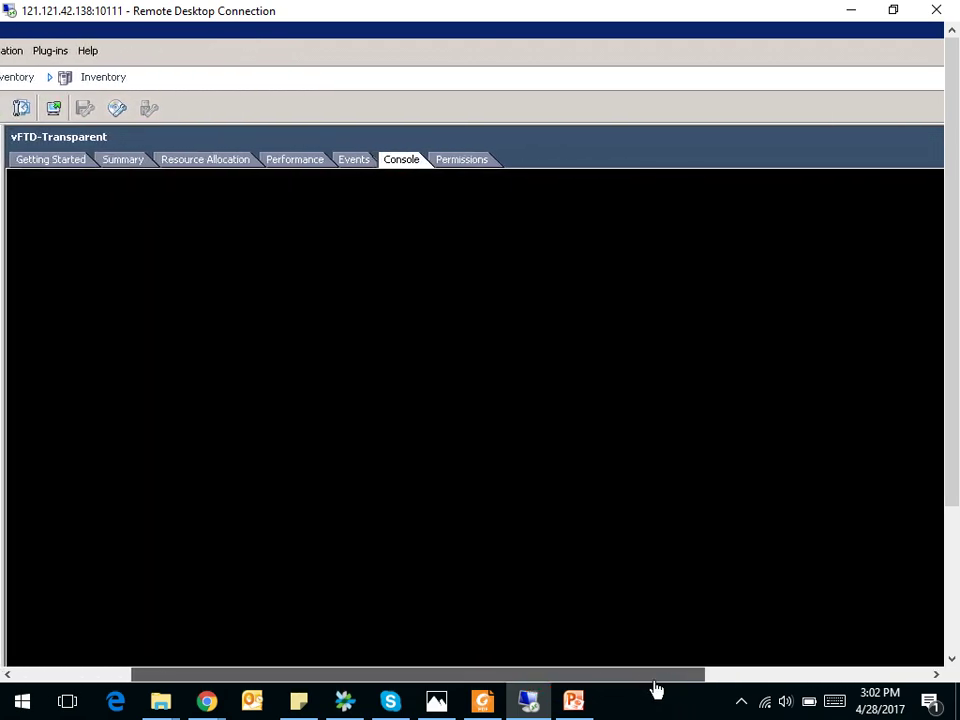
left_click(947, 478)
Run show network in the vFTD console to see hostname vftd3 and bridge br1 at 192.168.100.93.
left_click(457, 411)
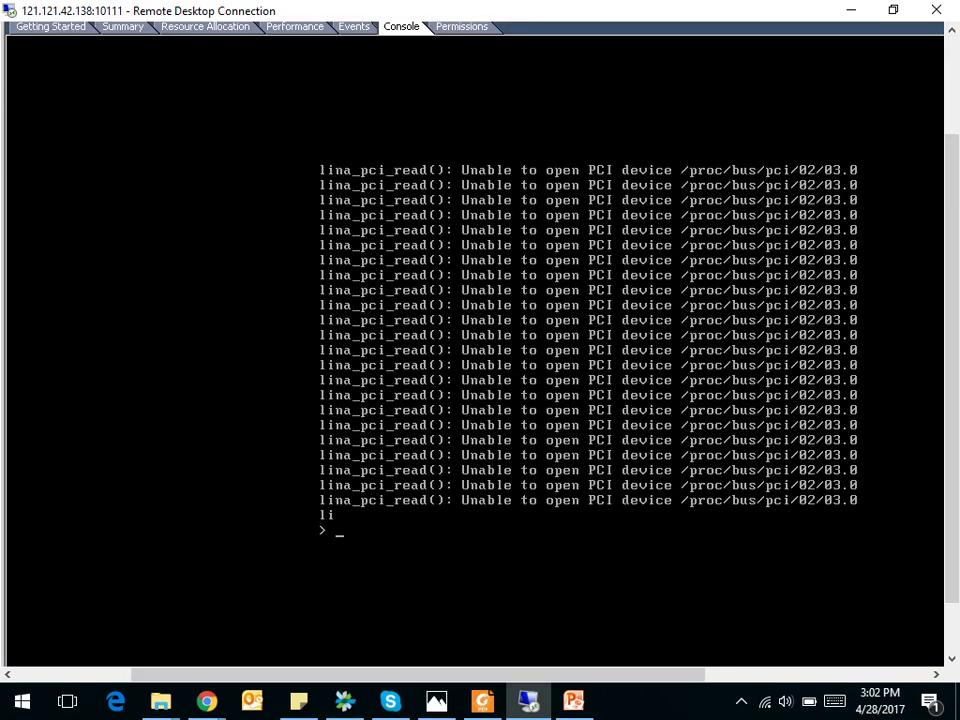
key("Return")
key("Return")
key("Return")
key("Return")
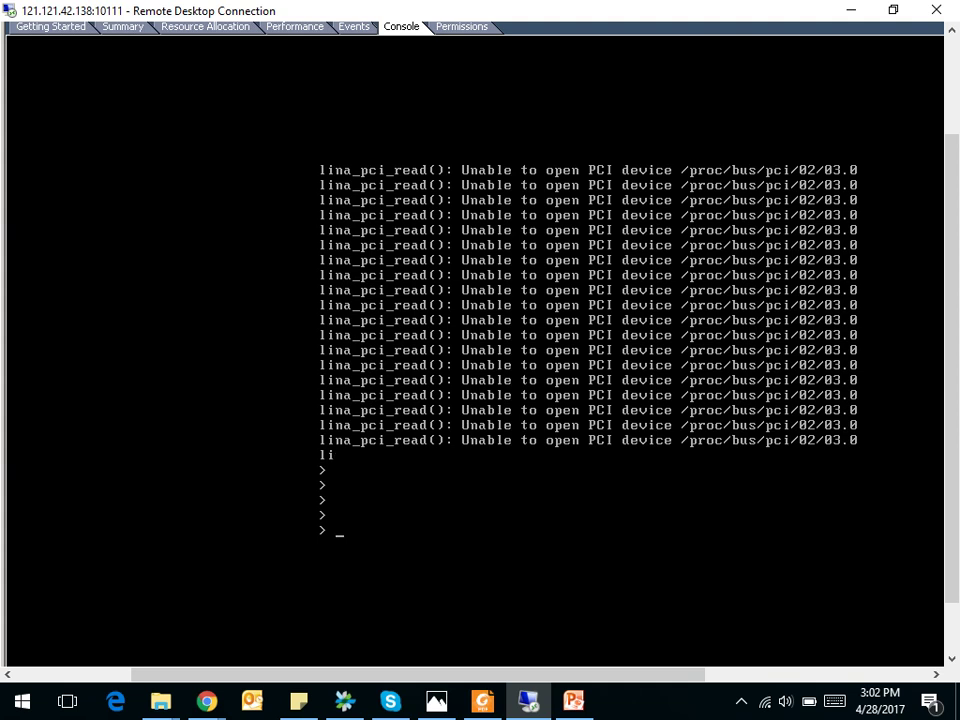
type("show ne")
key("Tab")
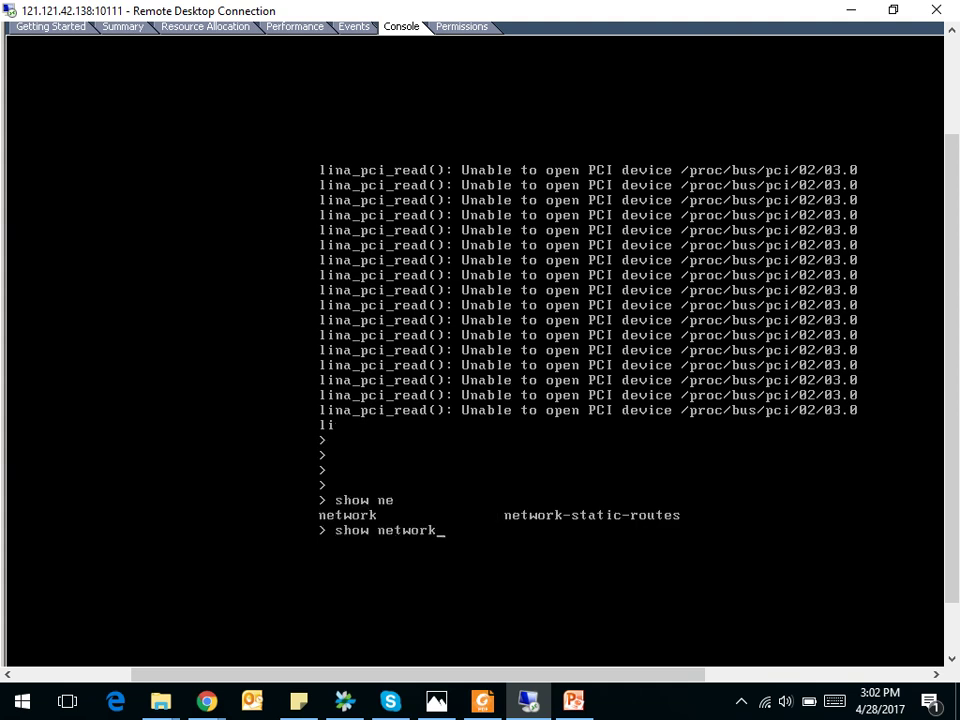
key("Return")
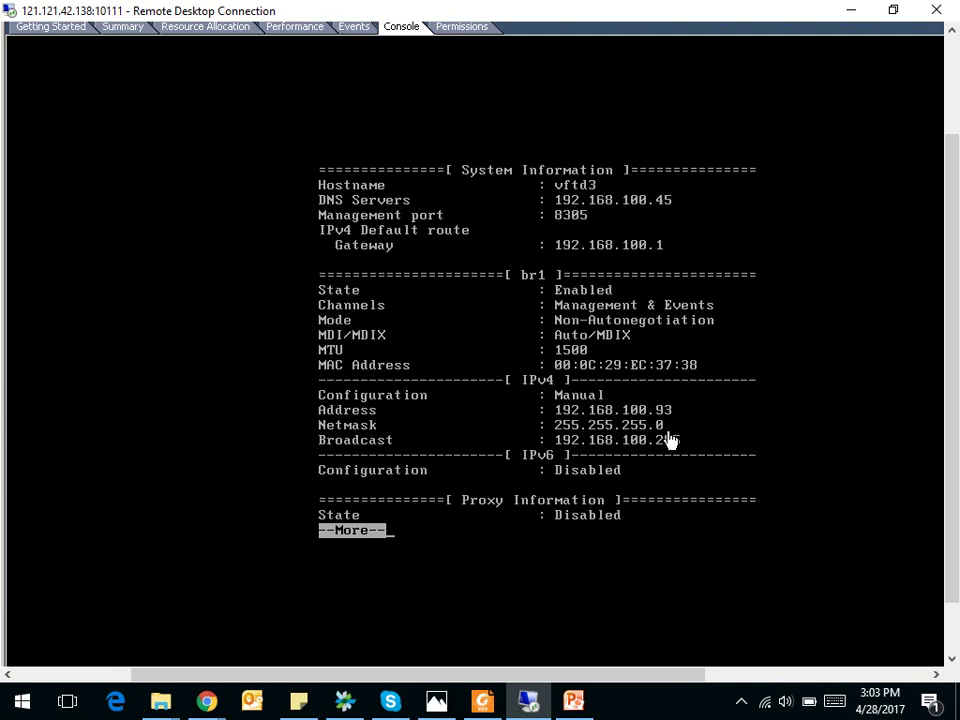
left_click(409, 531)
Run show managers and check that host 192.168.100.84 shows registration Completed.
key("q")
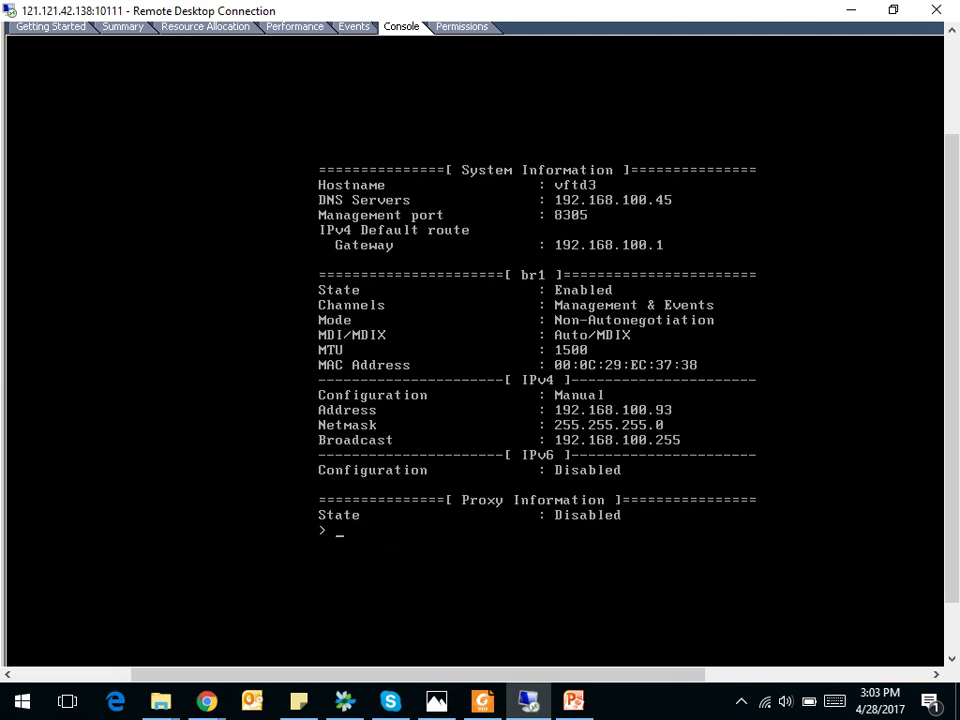
type("show managers")
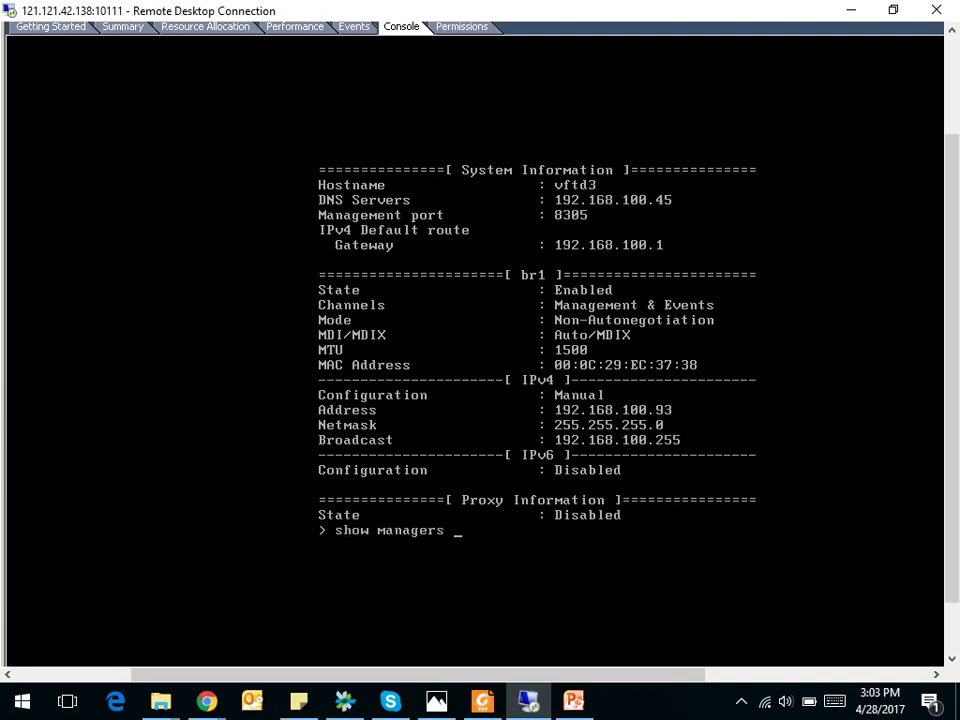
key("Return")
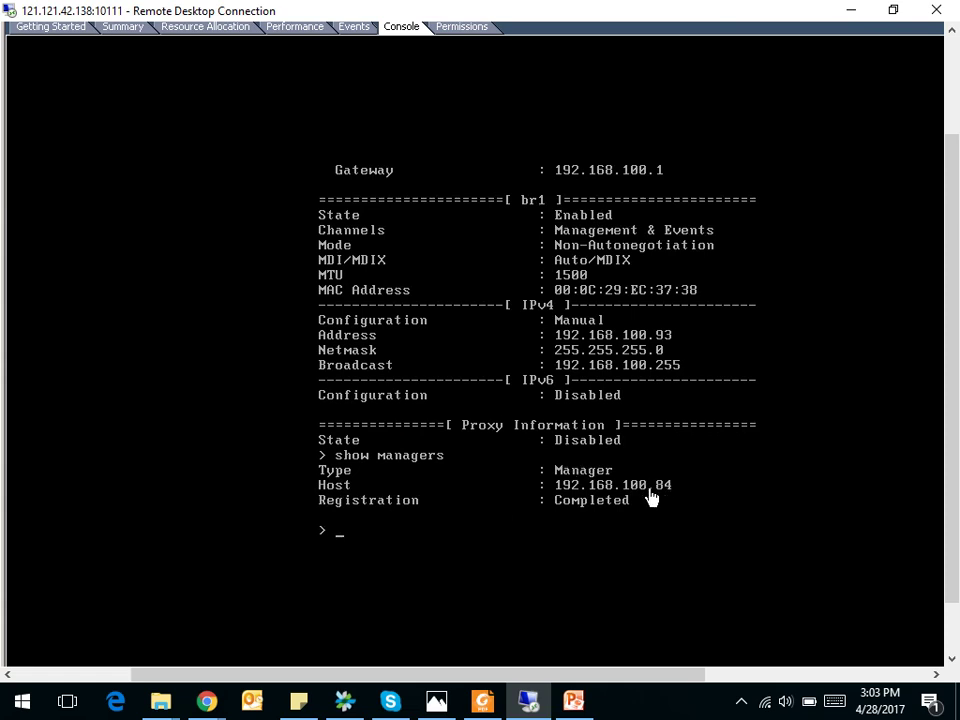
left_click_drag(718, 674, 658, 676)
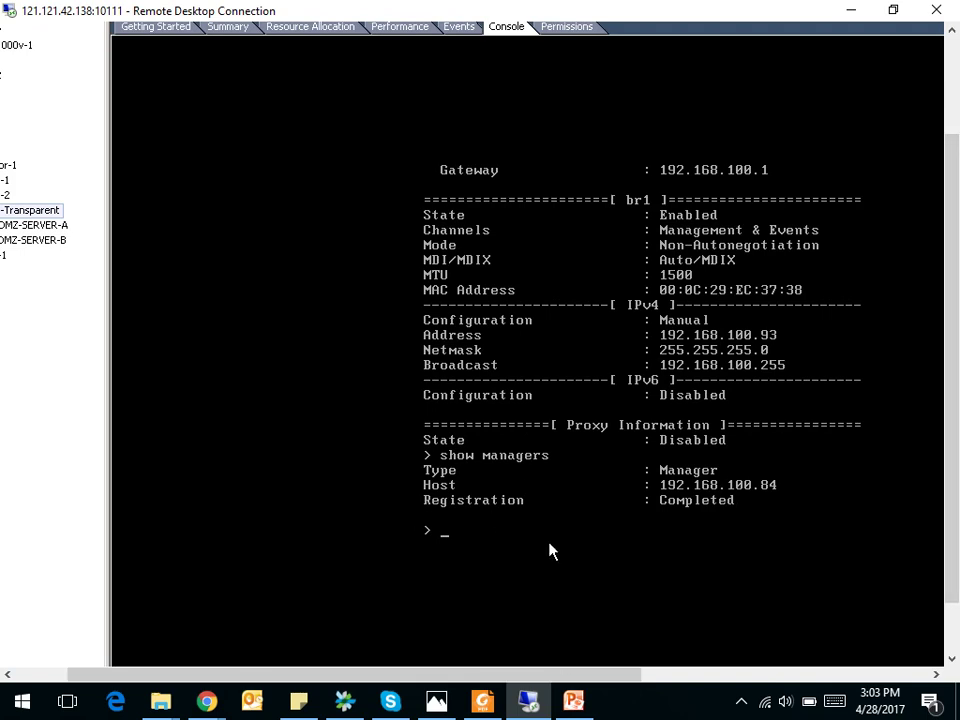
left_click_drag(545, 675, 478, 680)
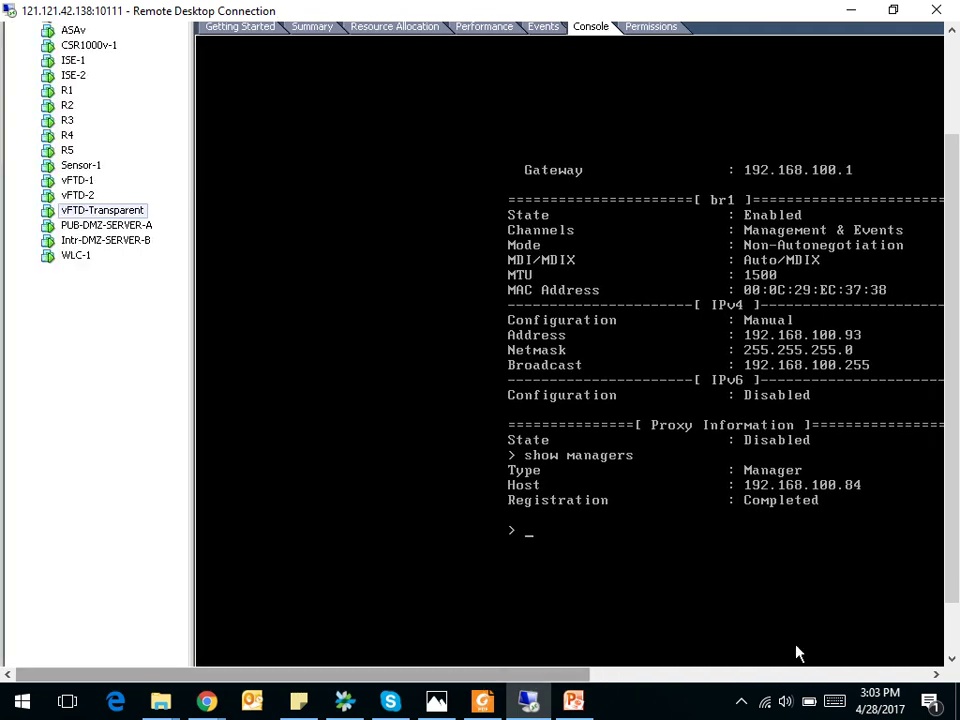
left_click_drag(953, 590, 953, 457)
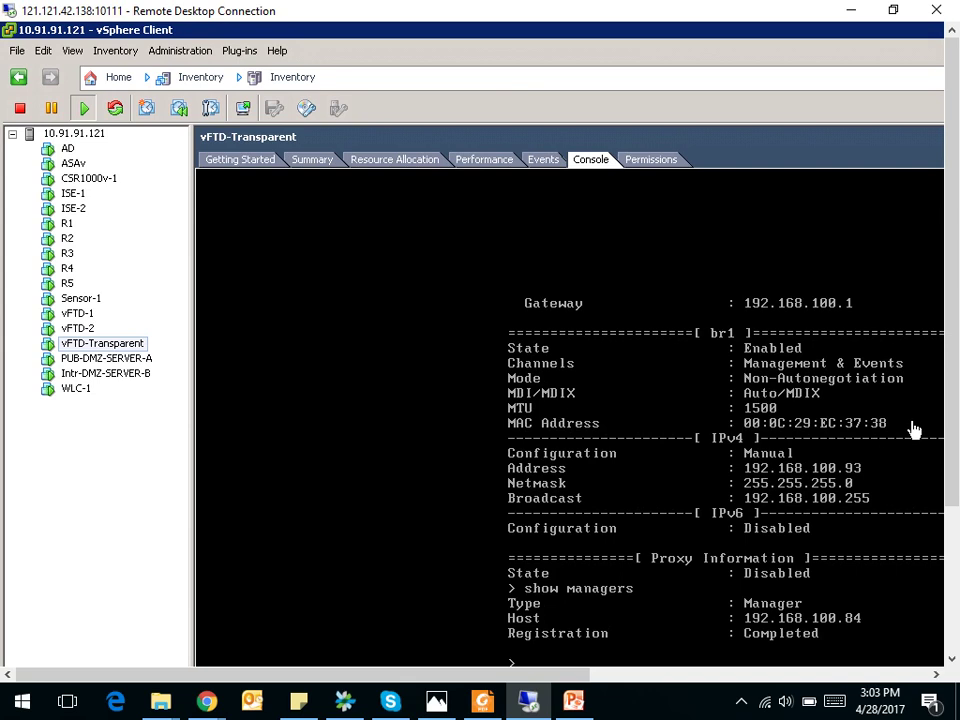
left_click_drag(947, 360, 955, 492)
In the second FMC browser tab, go to Devices > Device Management.
mouse_move(318, 645)
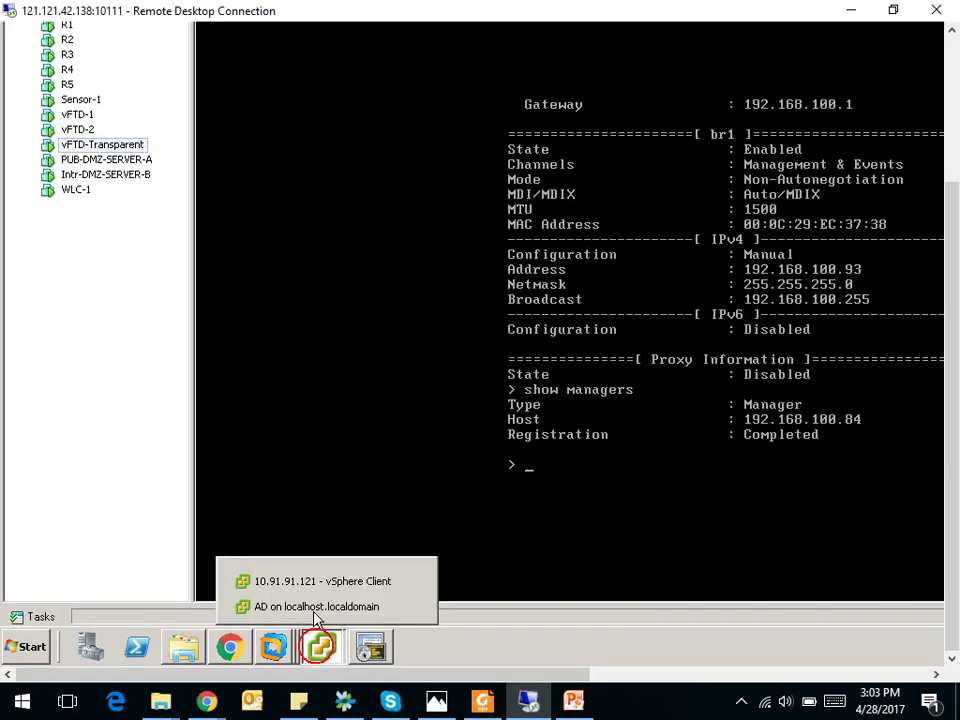
left_click(311, 607)
left_click_drag(951, 495, 957, 345)
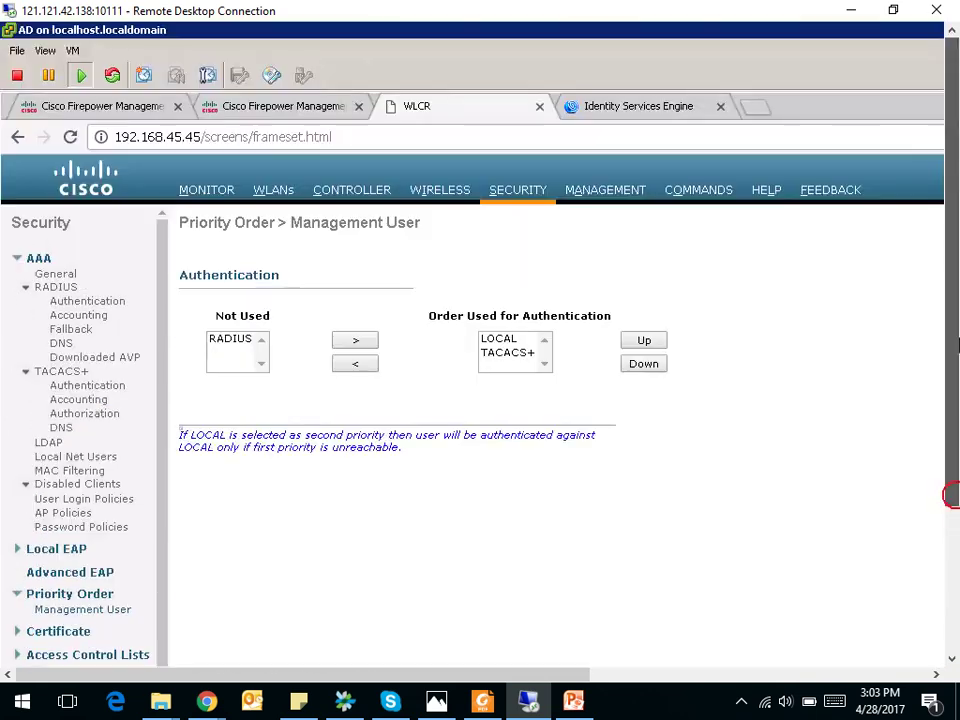
left_click(271, 110)
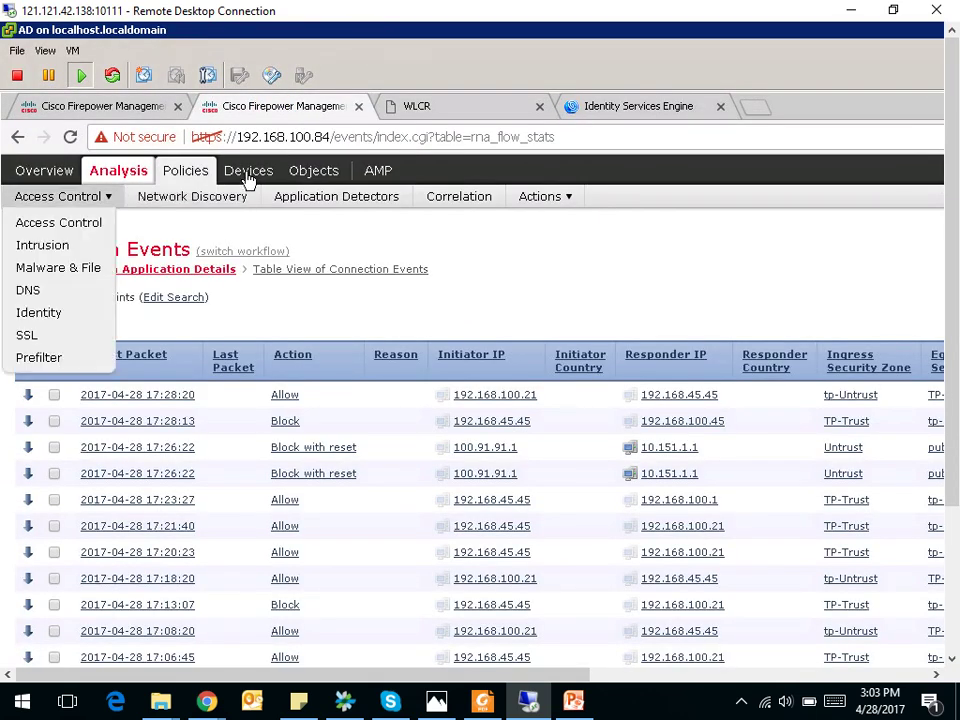
mouse_move(248, 178)
left_click(122, 197)
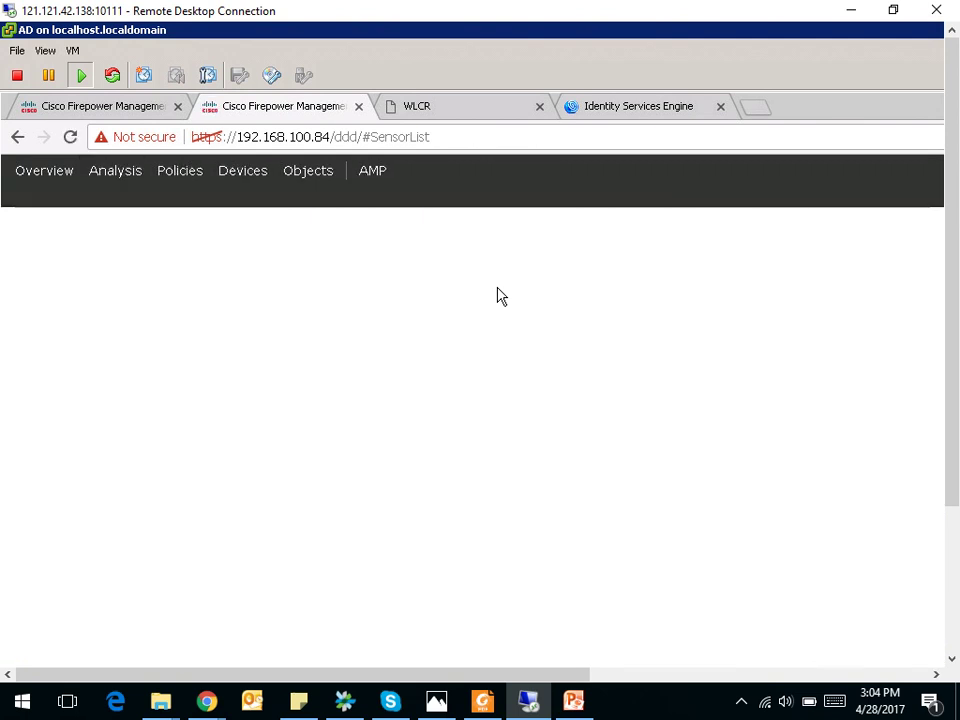
Put the remote session into full screen and hide the connection bar.
left_click(43, 52)
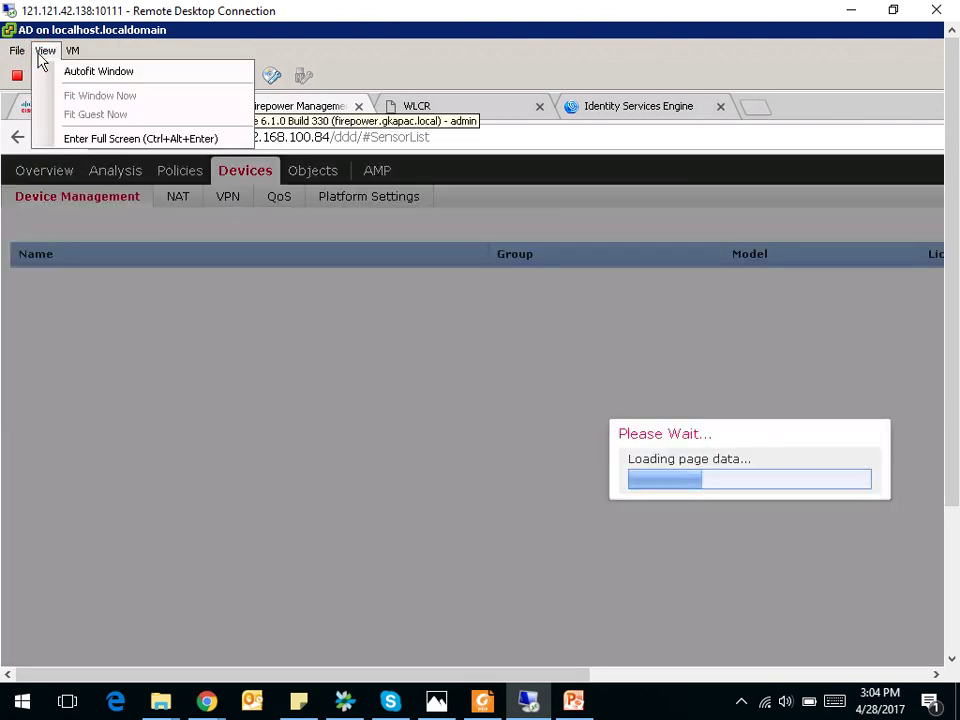
left_click(88, 139)
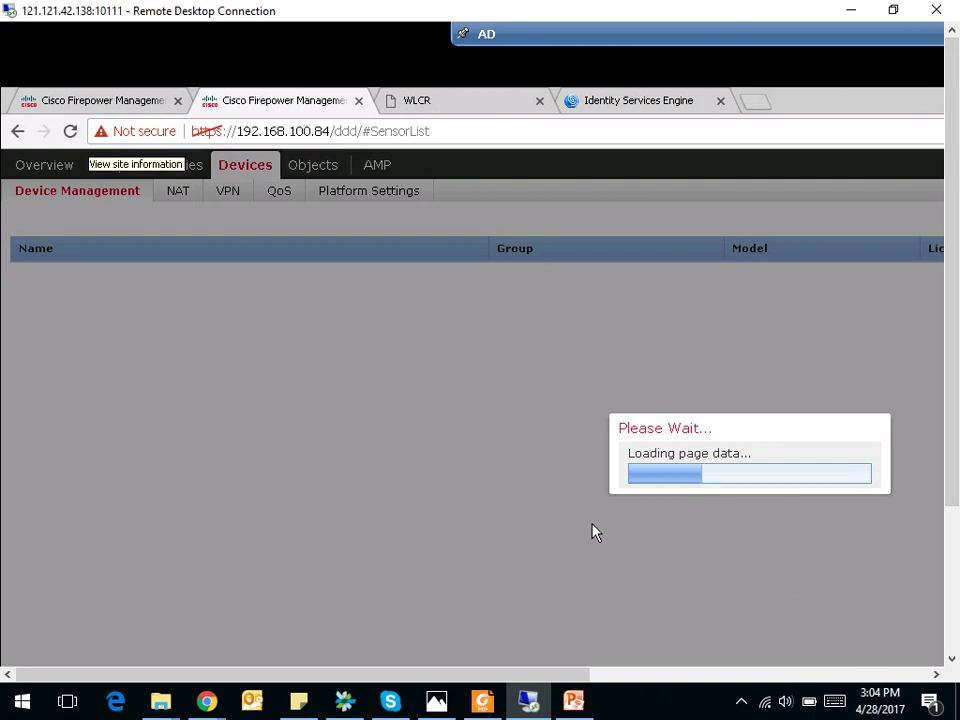
left_click_drag(556, 675, 729, 675)
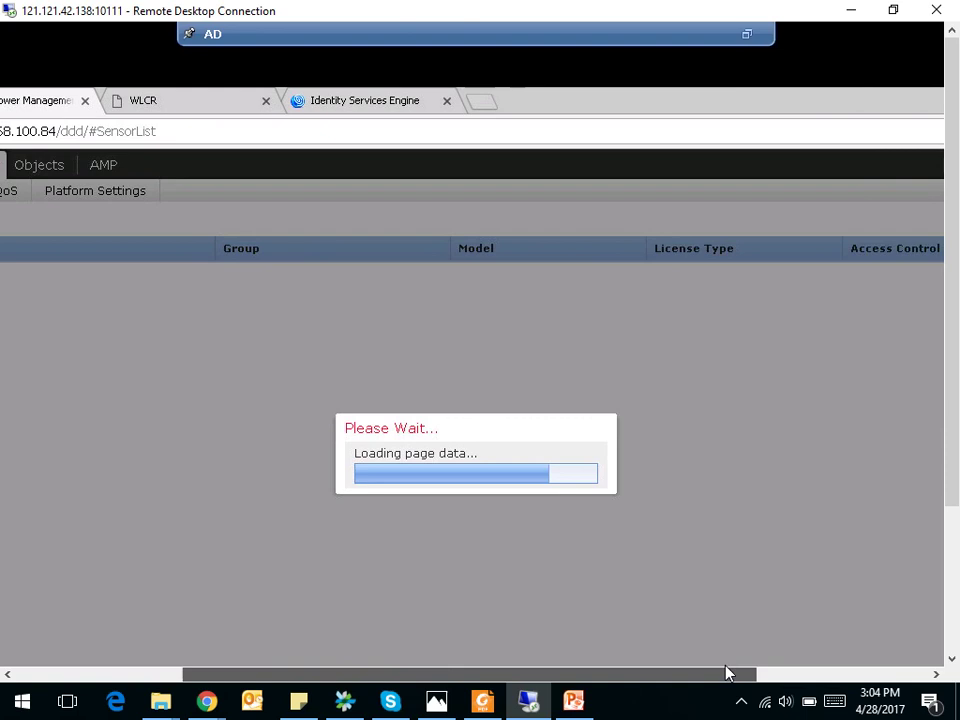
left_click(748, 36)
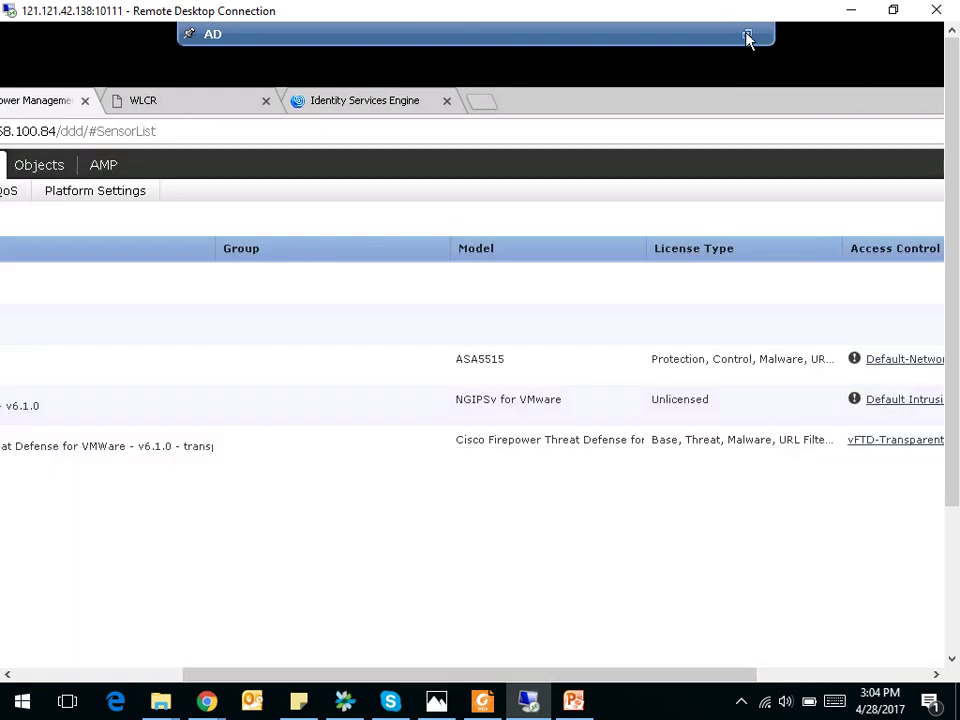
left_click_drag(587, 676, 384, 666)
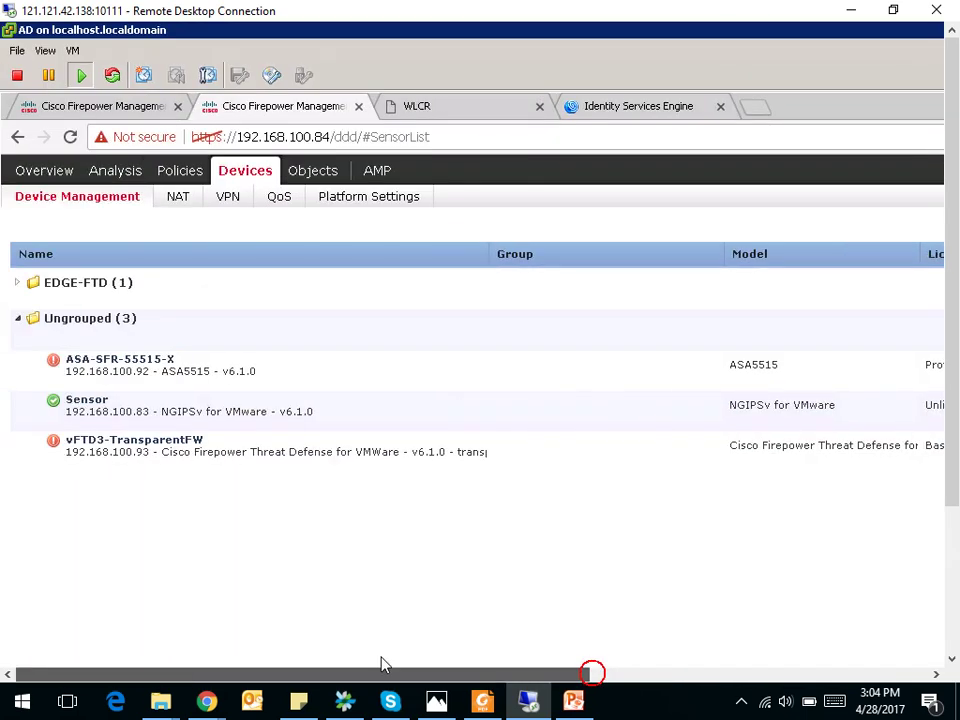
left_click(44, 50)
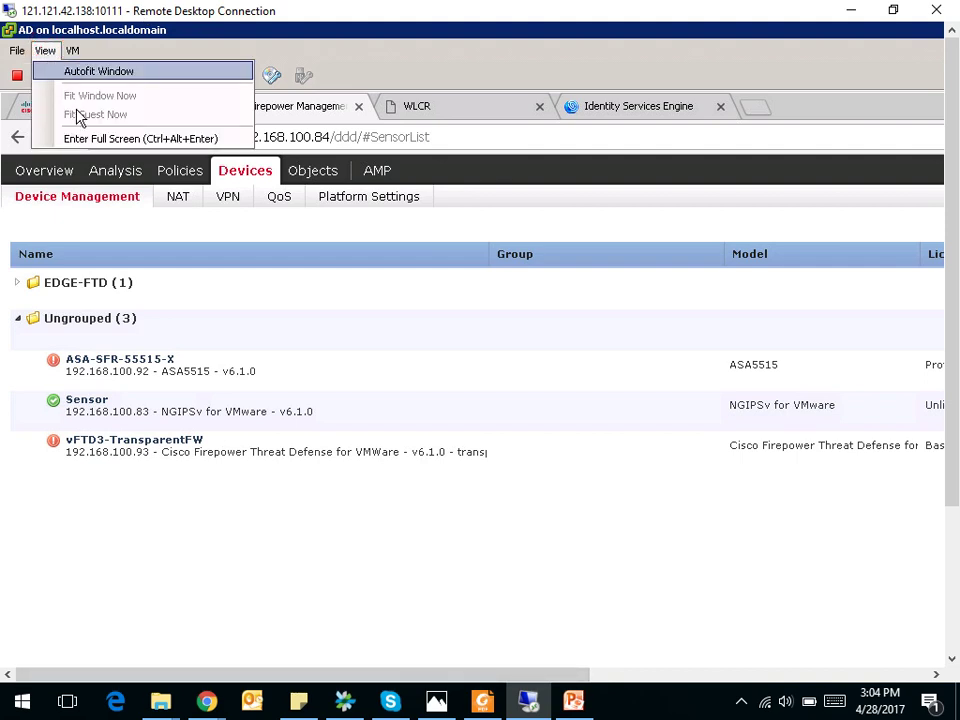
left_click(118, 73)
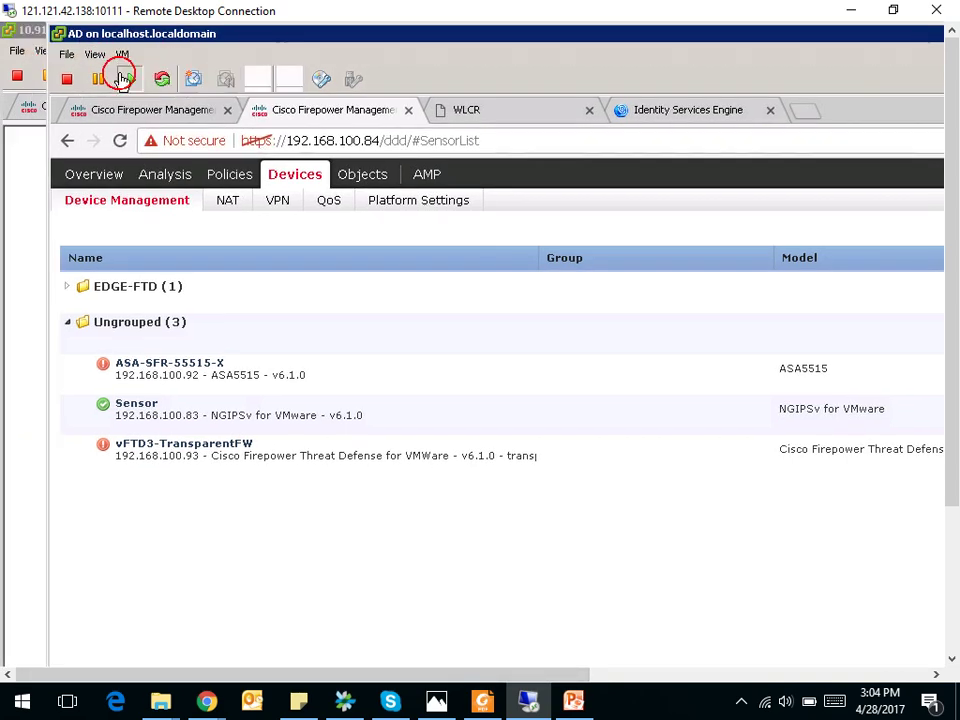
left_click(261, 31)
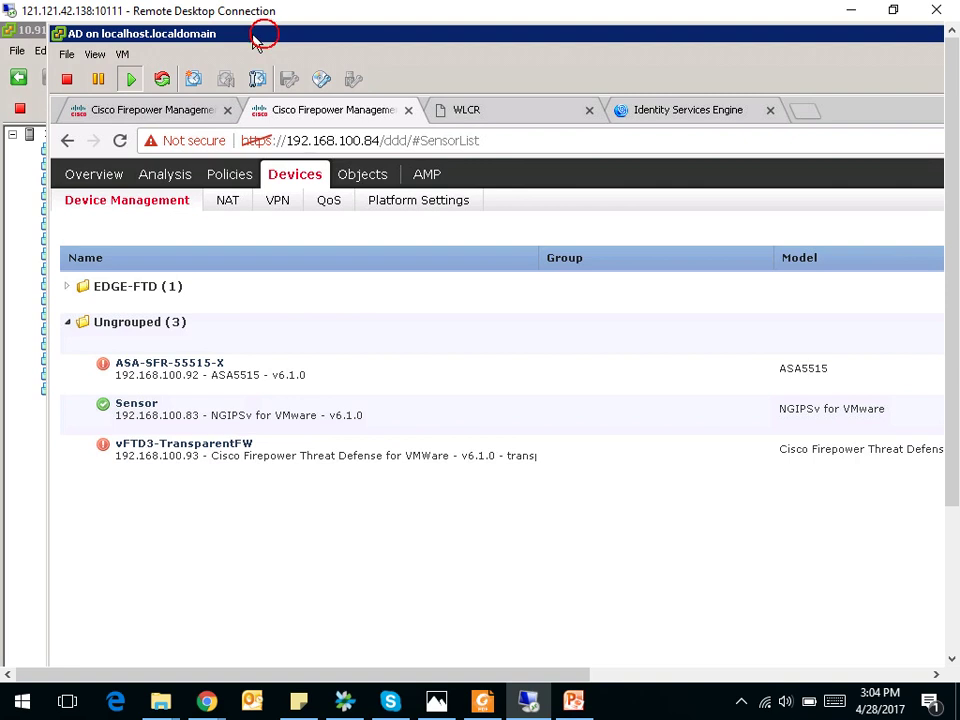
left_click(64, 55)
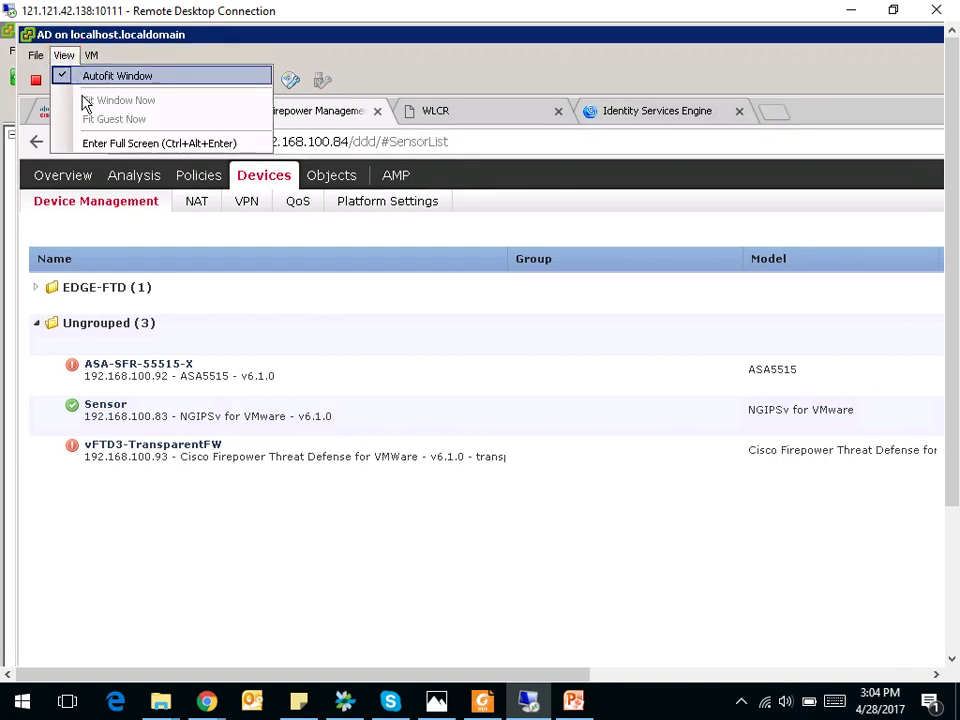
left_click(118, 145)
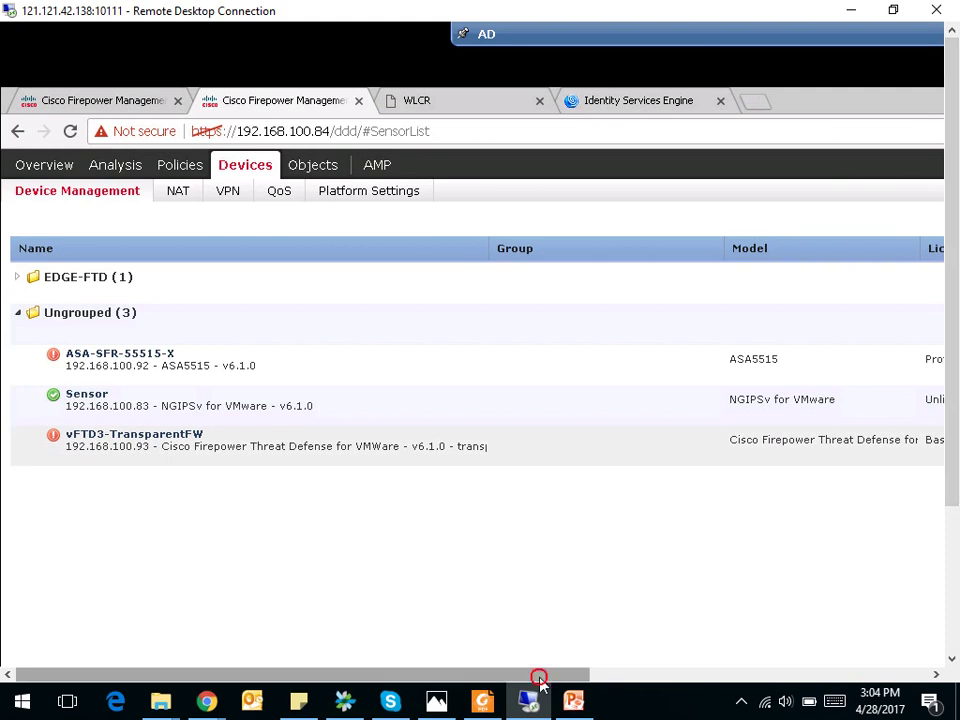
left_click_drag(540, 683, 543, 686)
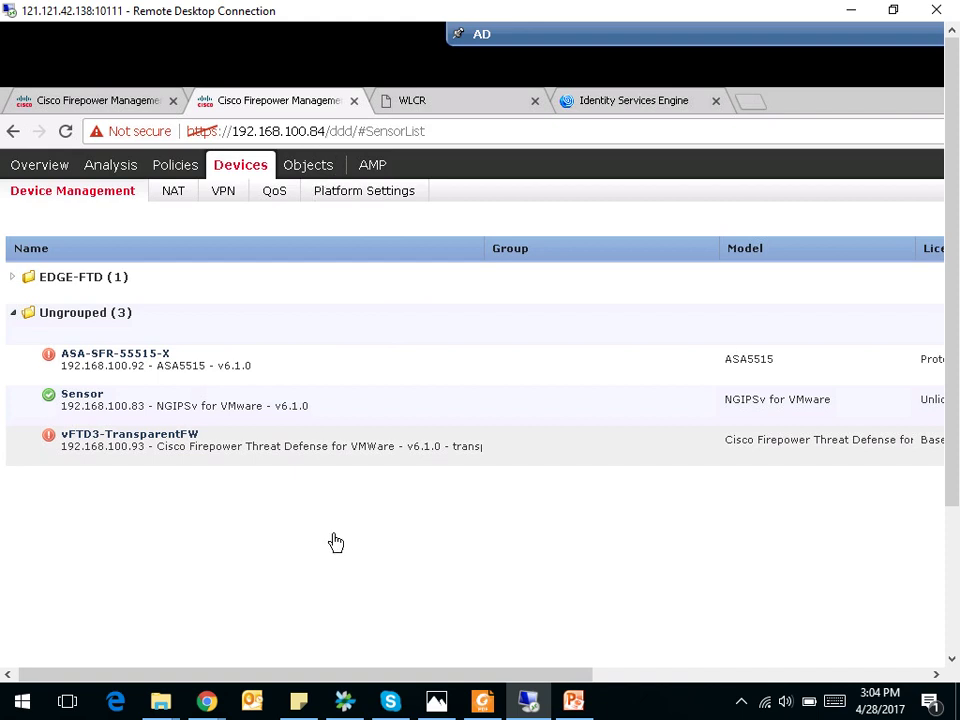
left_click_drag(255, 680, 634, 686)
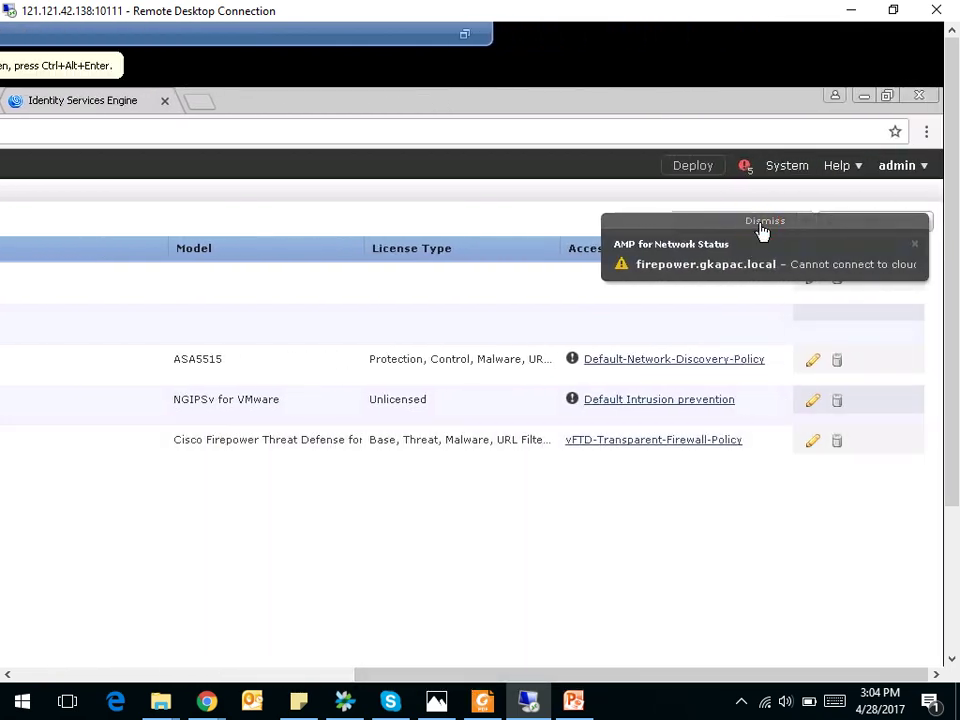
left_click(630, 222)
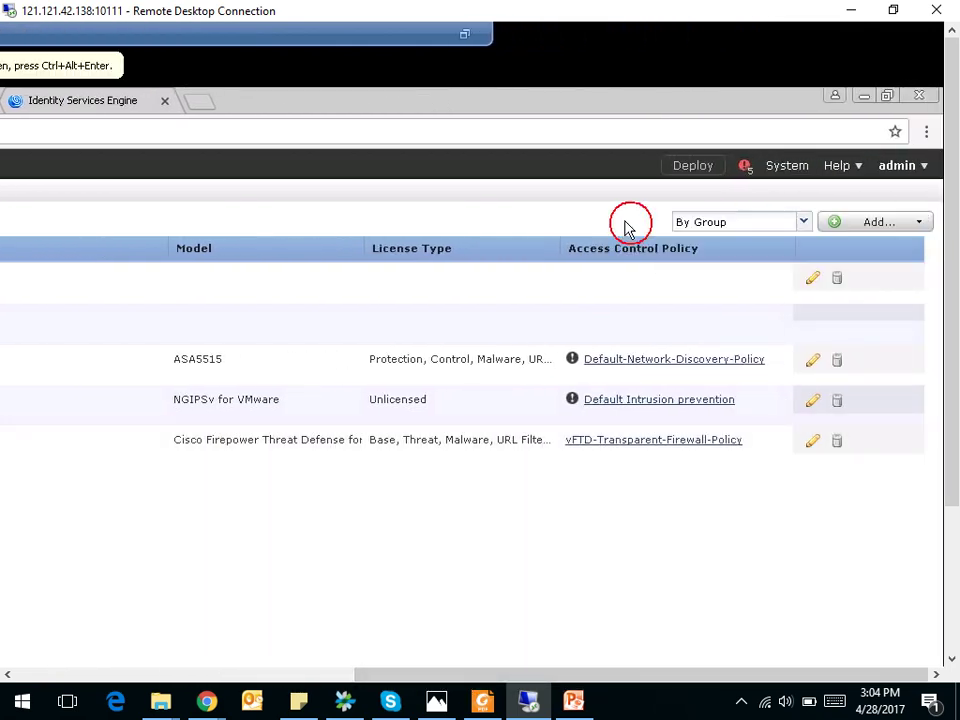
left_click(914, 223)
left_click(814, 551)
left_click_drag(736, 674, 332, 671)
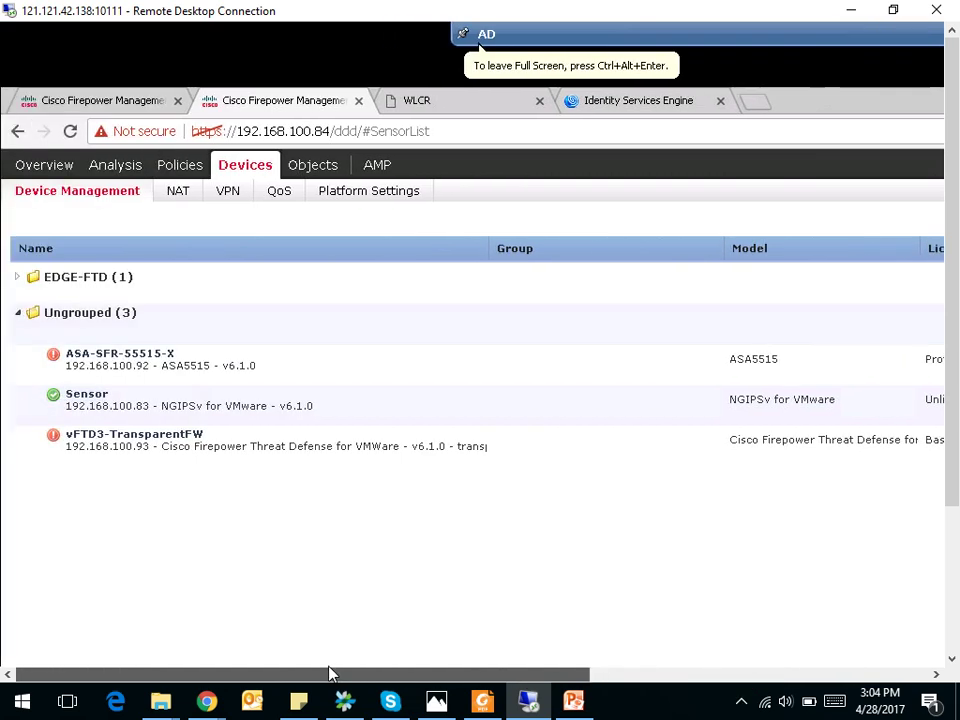
left_click(131, 437)
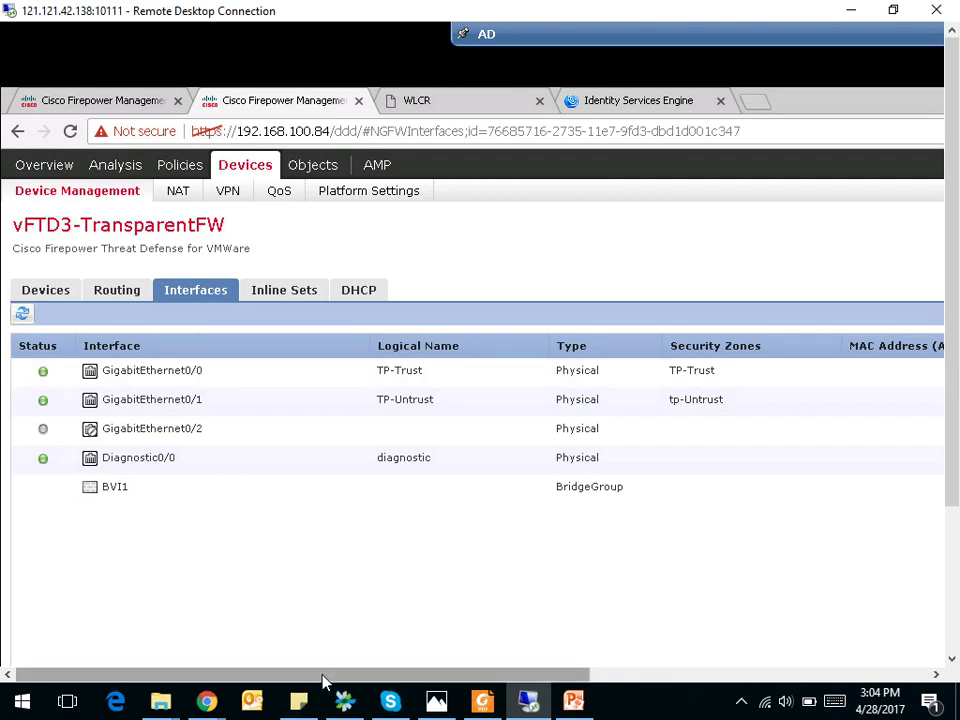
Scroll across vFTD3-TransparentFW's interface list to reveal BVI1's address 192.168.45.46/24.
left_click_drag(321, 675, 310, 678)
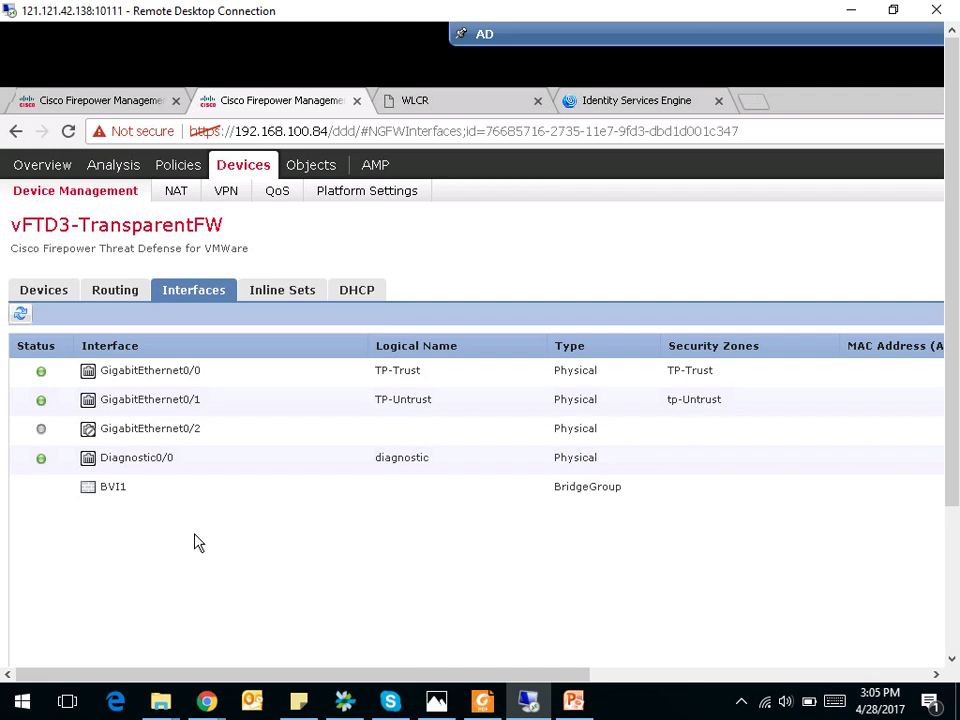
left_click_drag(412, 677, 834, 660)
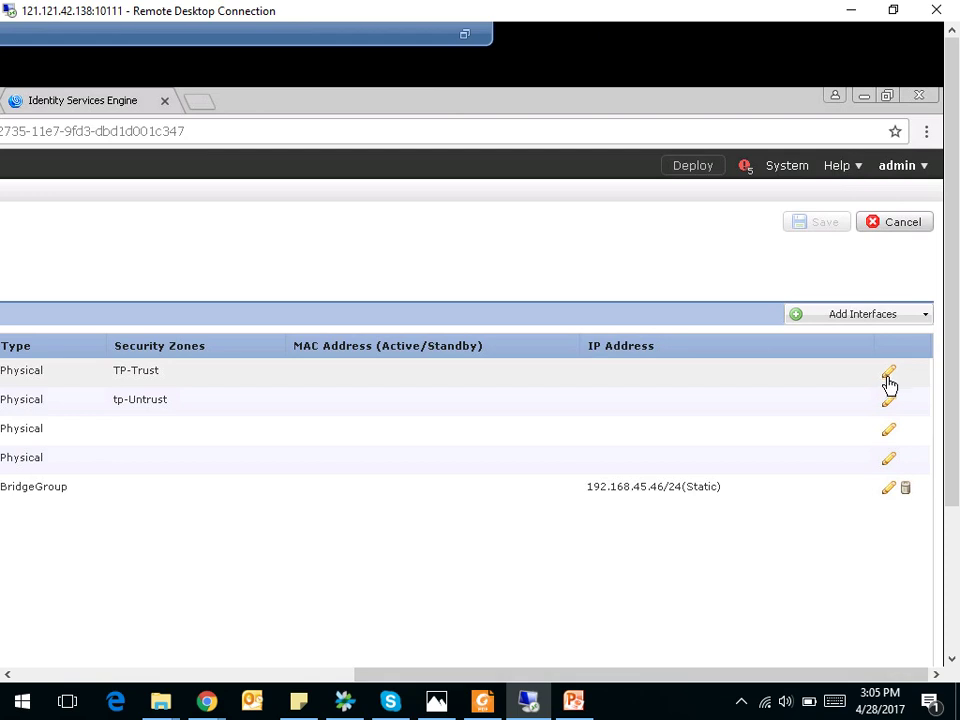
left_click_drag(799, 678, 420, 678)
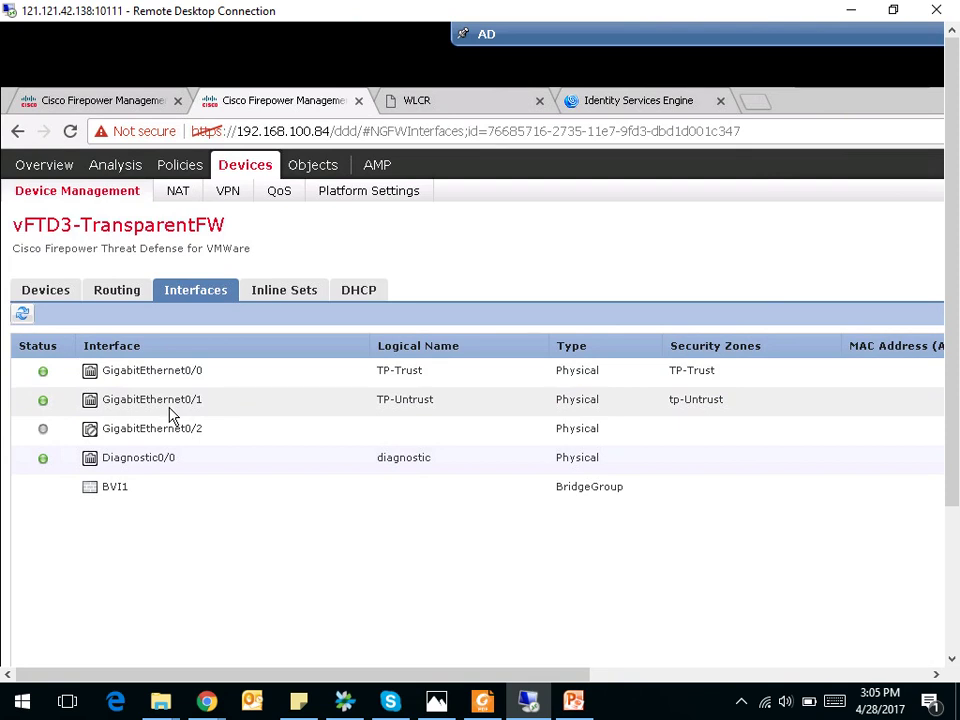
left_click_drag(455, 676, 780, 682)
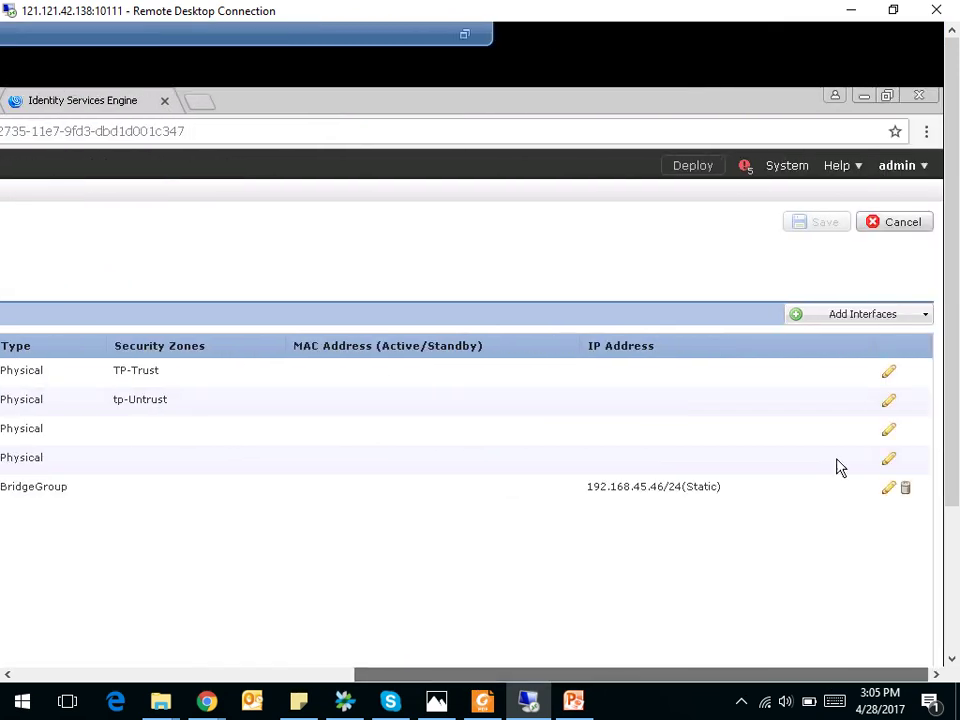
Review GigabitEthernet0/0's TP-Trust name and zone settings and confirm them with OK.
left_click(889, 371)
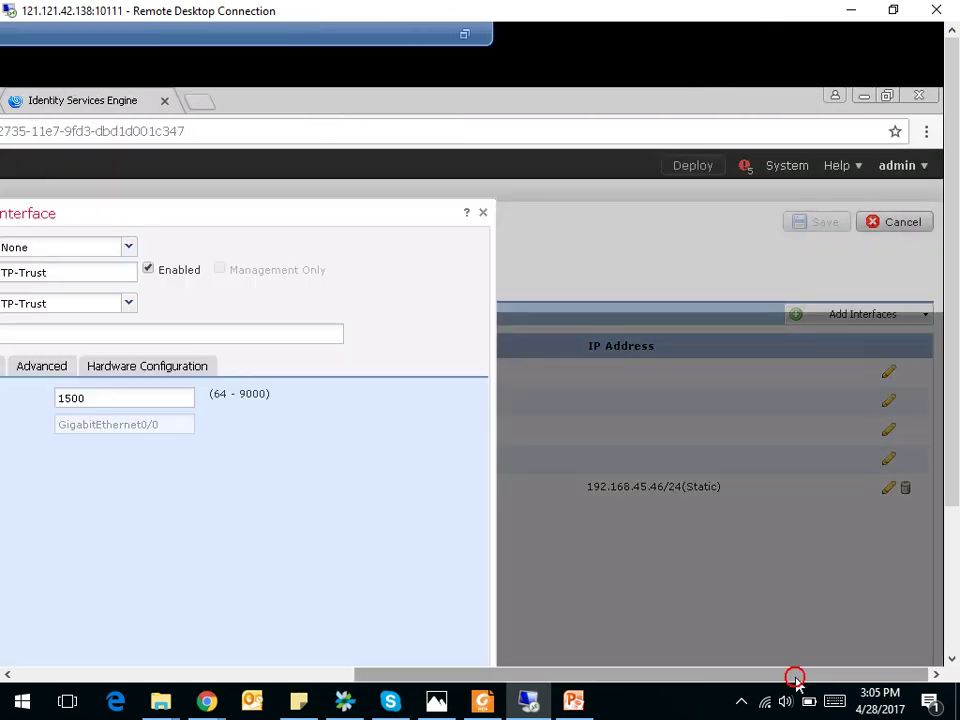
left_click_drag(797, 678, 600, 672)
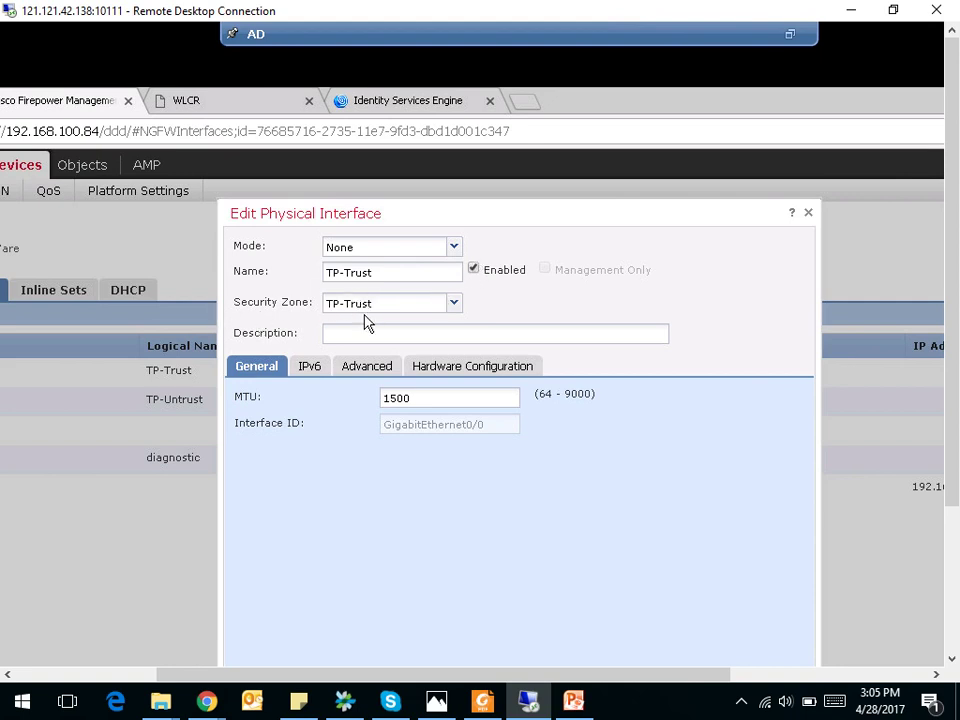
left_click_drag(946, 422, 950, 511)
left_click(691, 576)
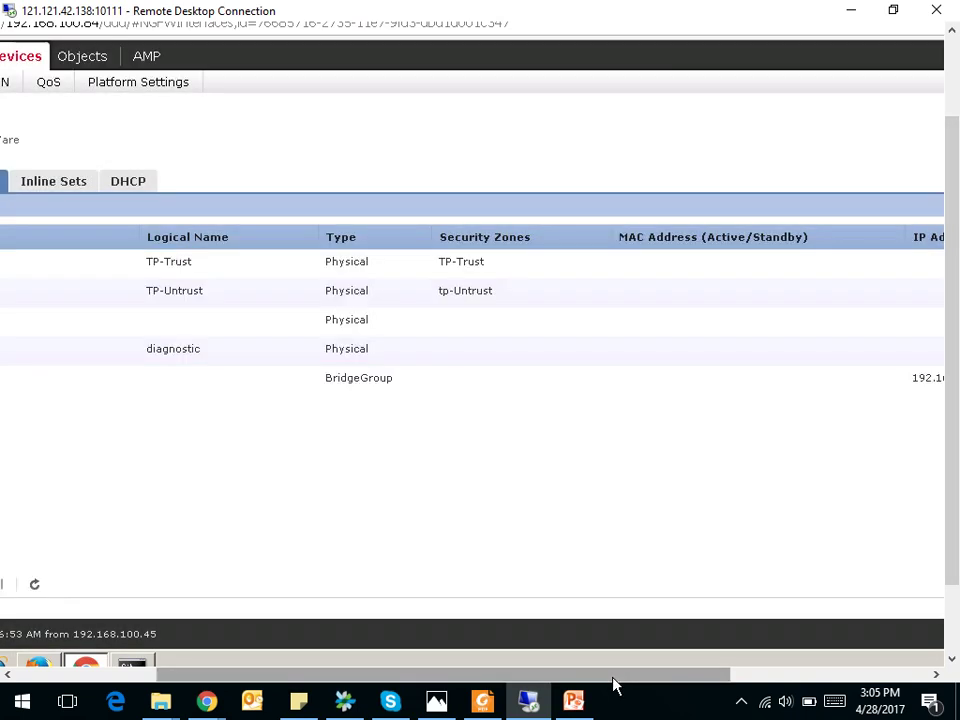
left_click_drag(615, 684, 125, 297)
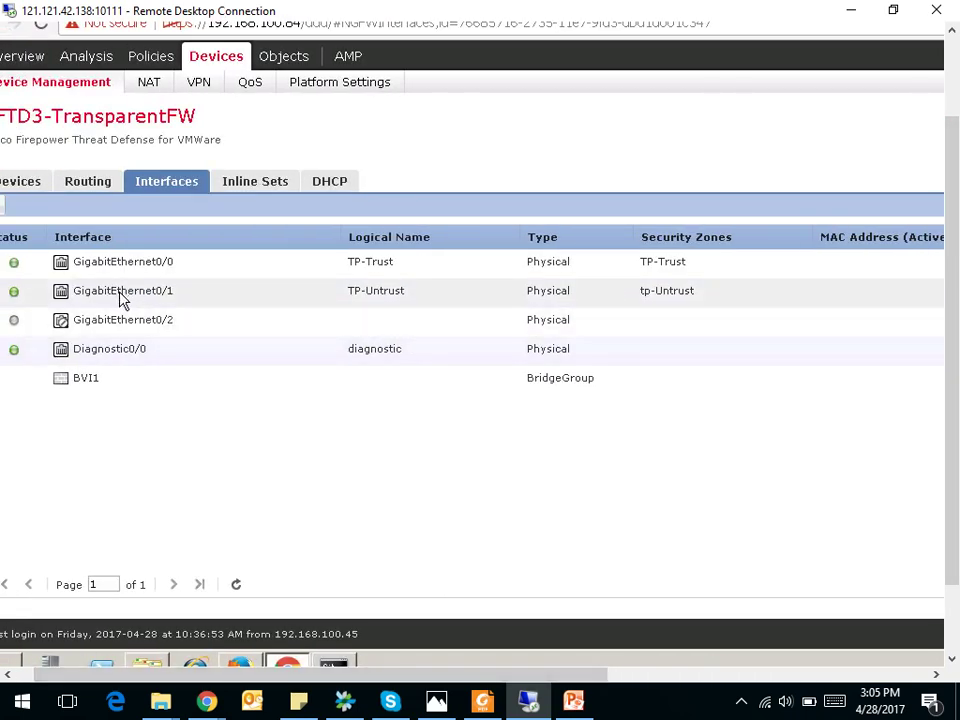
left_click_drag(446, 681, 771, 686)
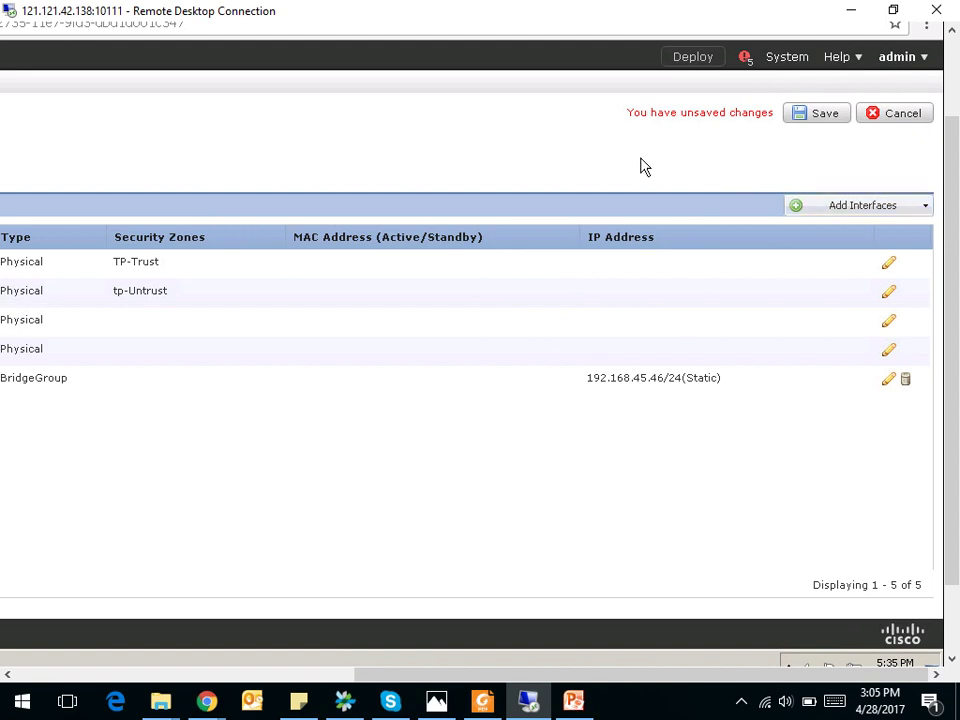
left_click(869, 205)
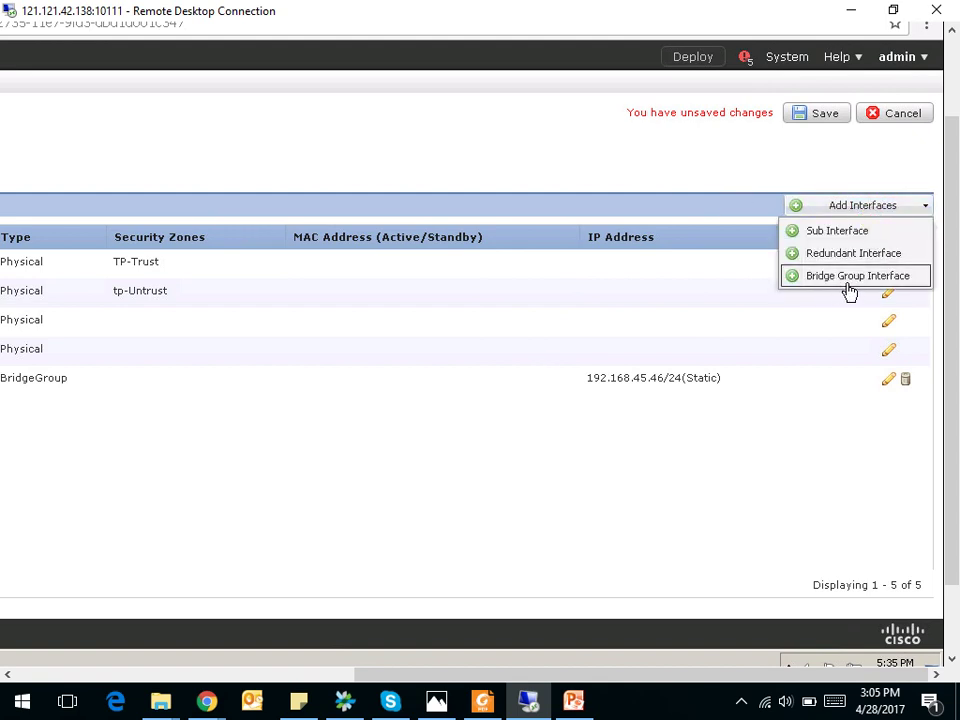
left_click(887, 382)
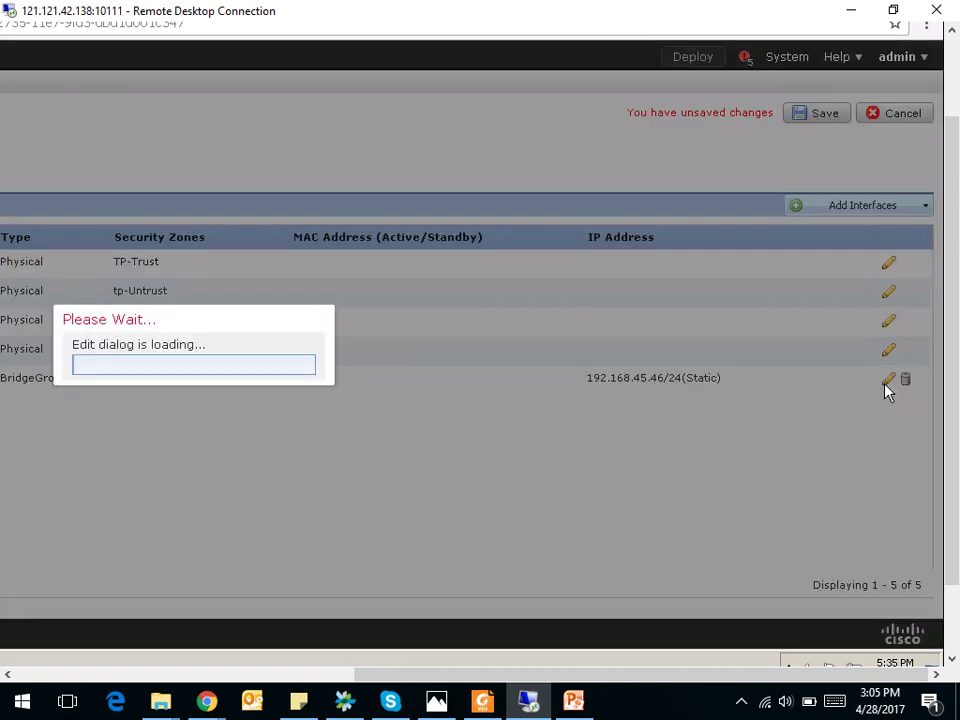
left_click_drag(804, 679, 604, 681)
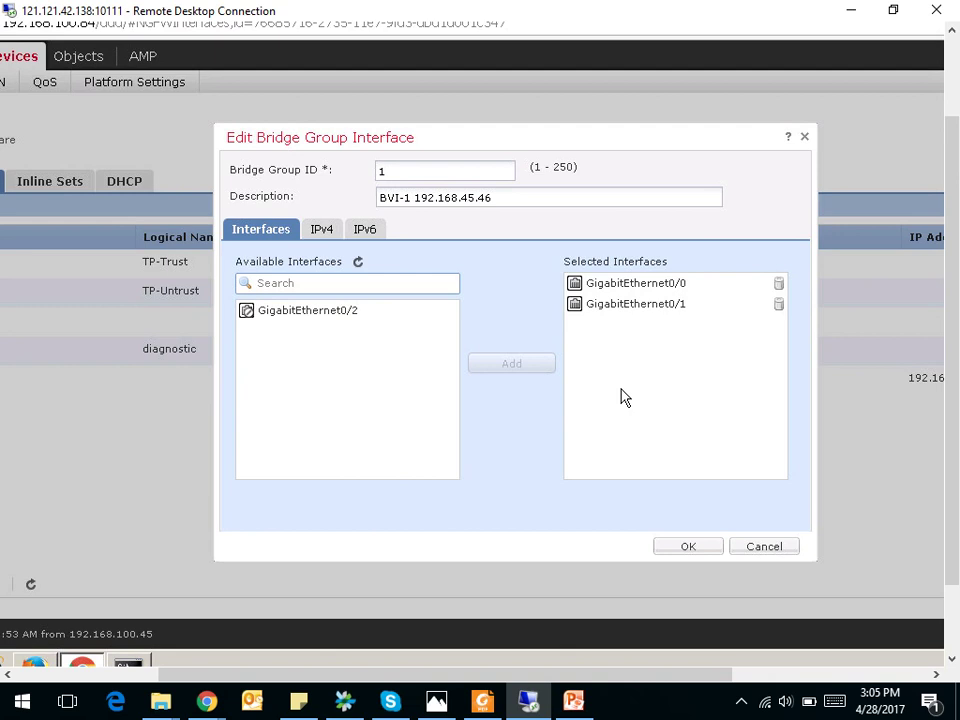
left_click(319, 230)
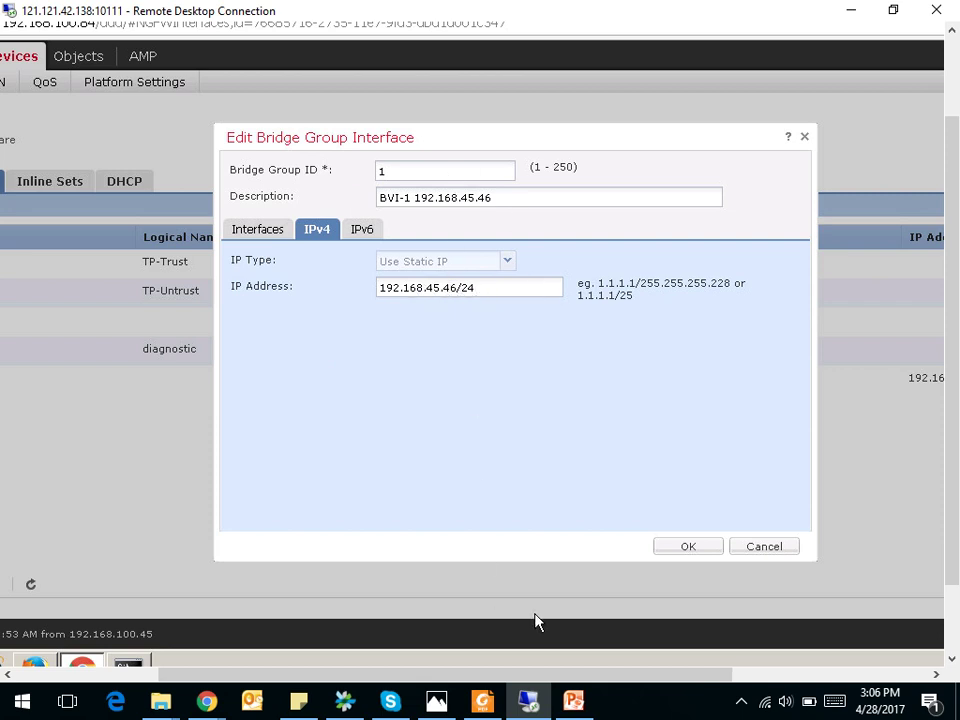
left_click(436, 700)
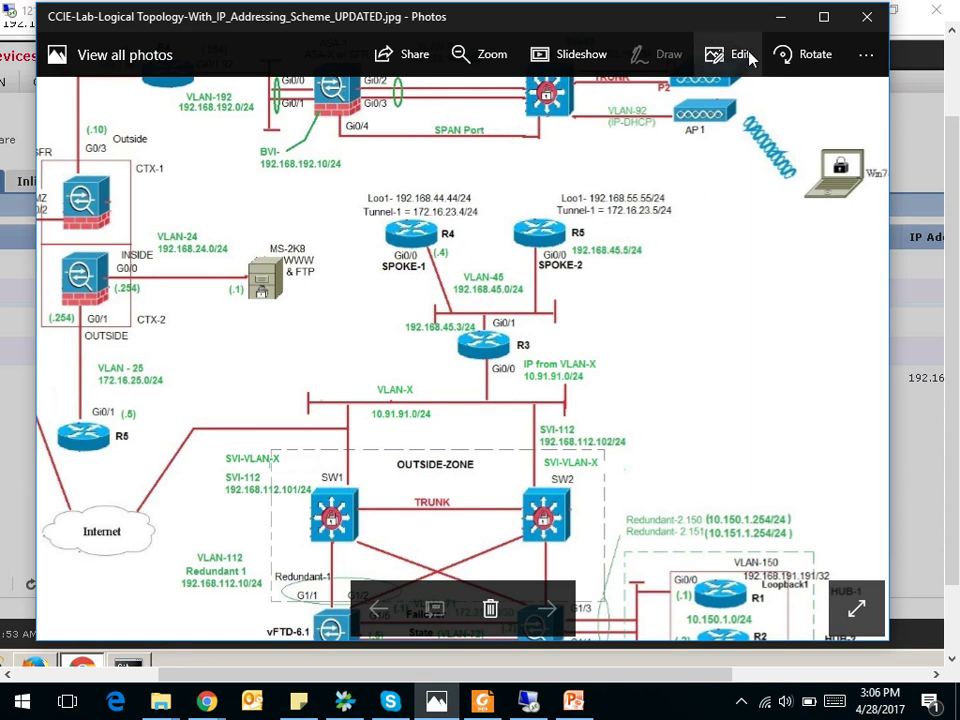
left_click(782, 18)
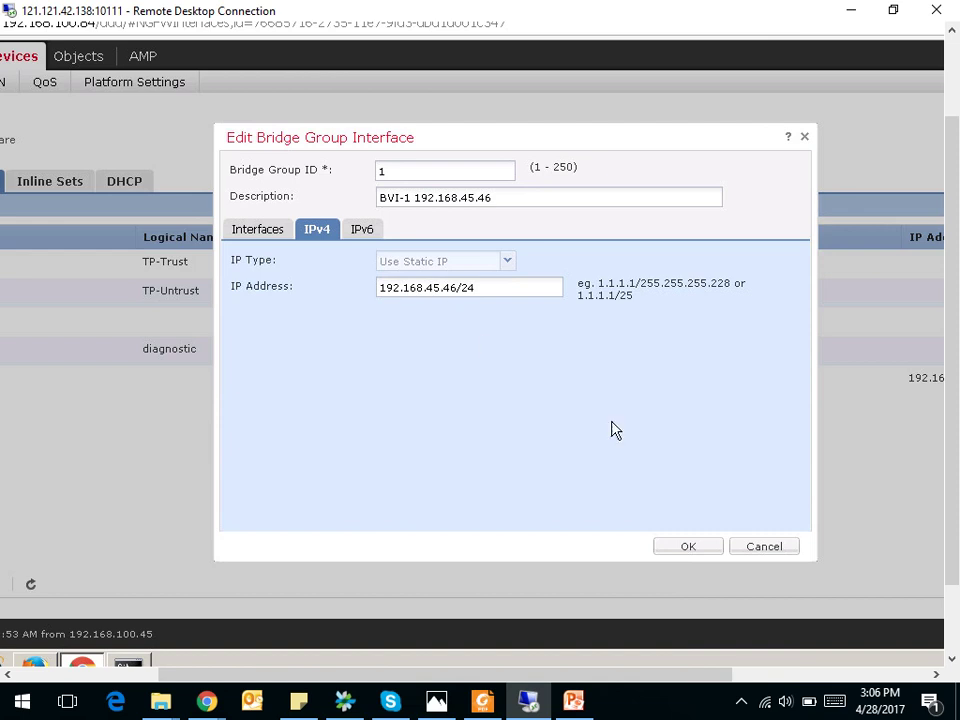
left_click(764, 547)
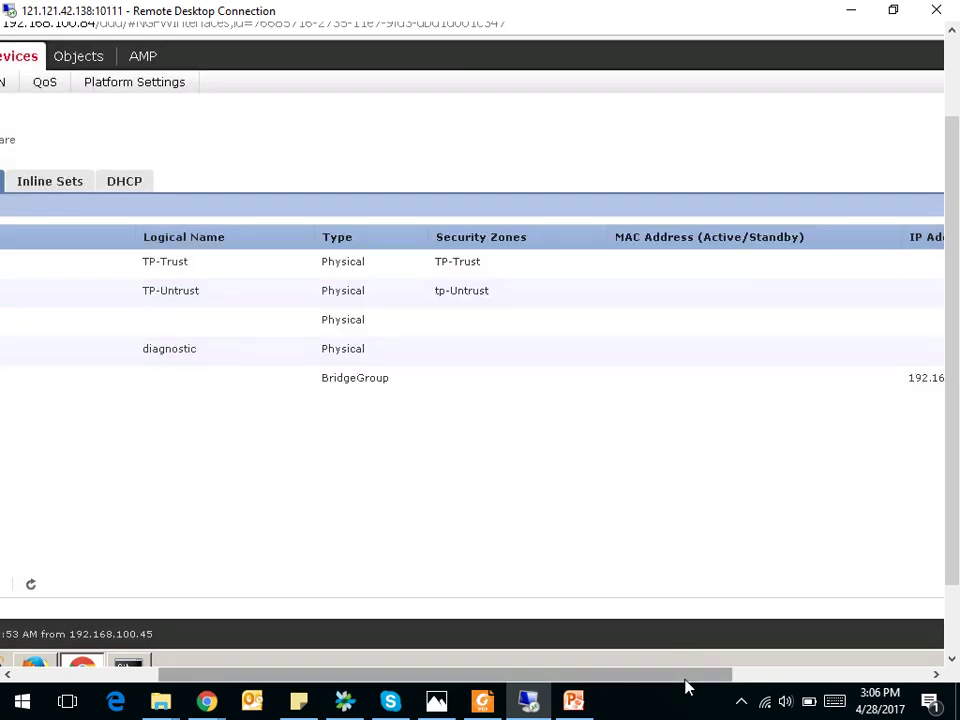
Save the interface changes and view Static Route, which lists no IPv4 or IPv6 routes.
left_click_drag(683, 676, 814, 677)
left_click(911, 114)
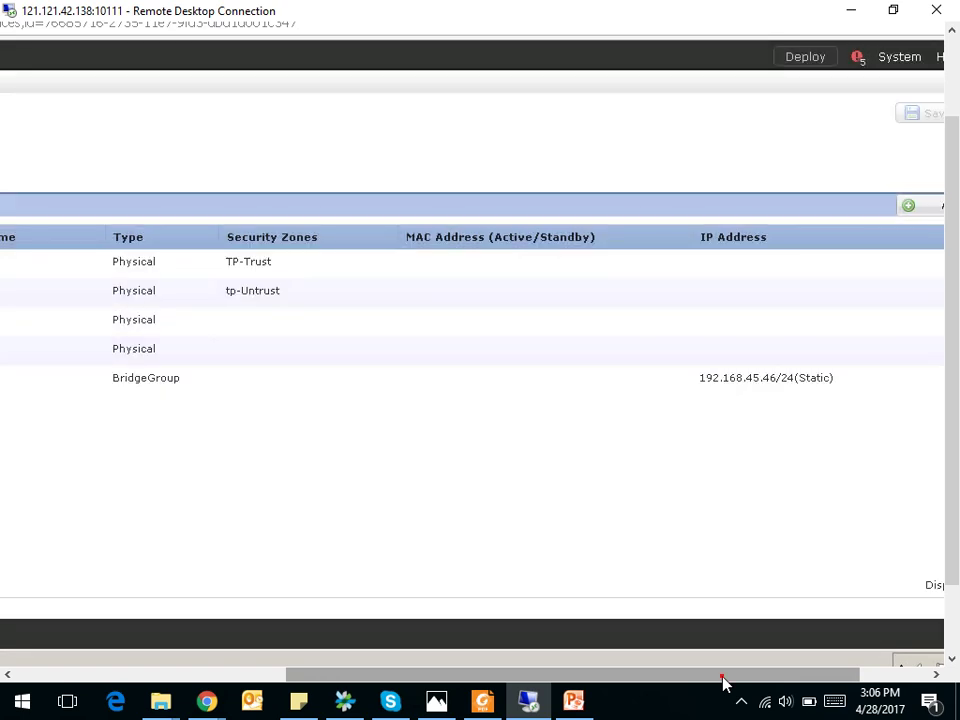
left_click_drag(725, 683, 445, 688)
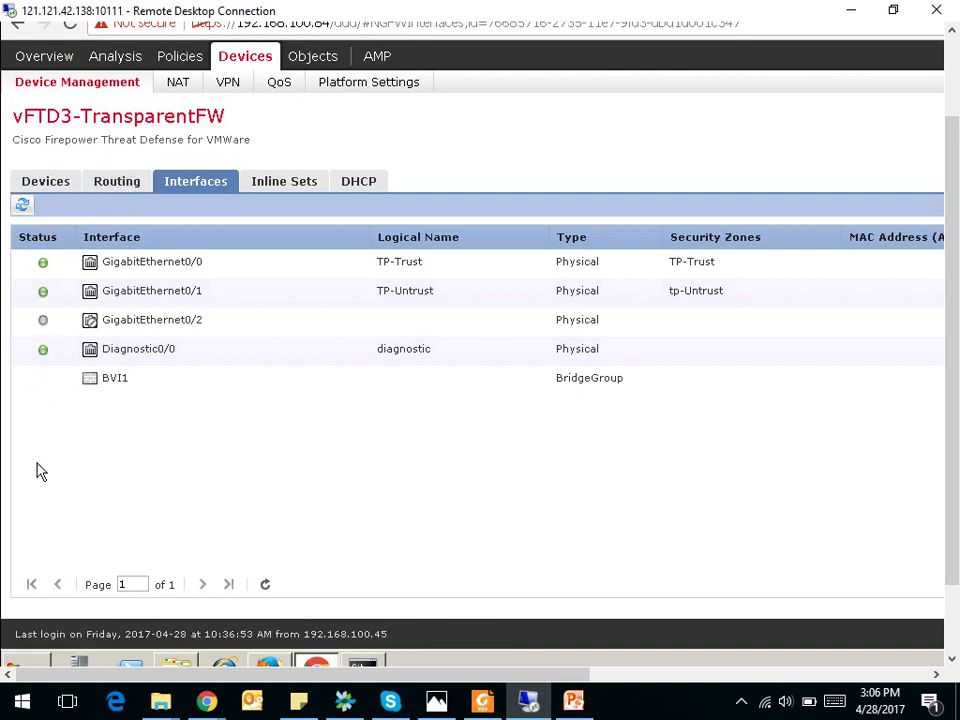
left_click(116, 186)
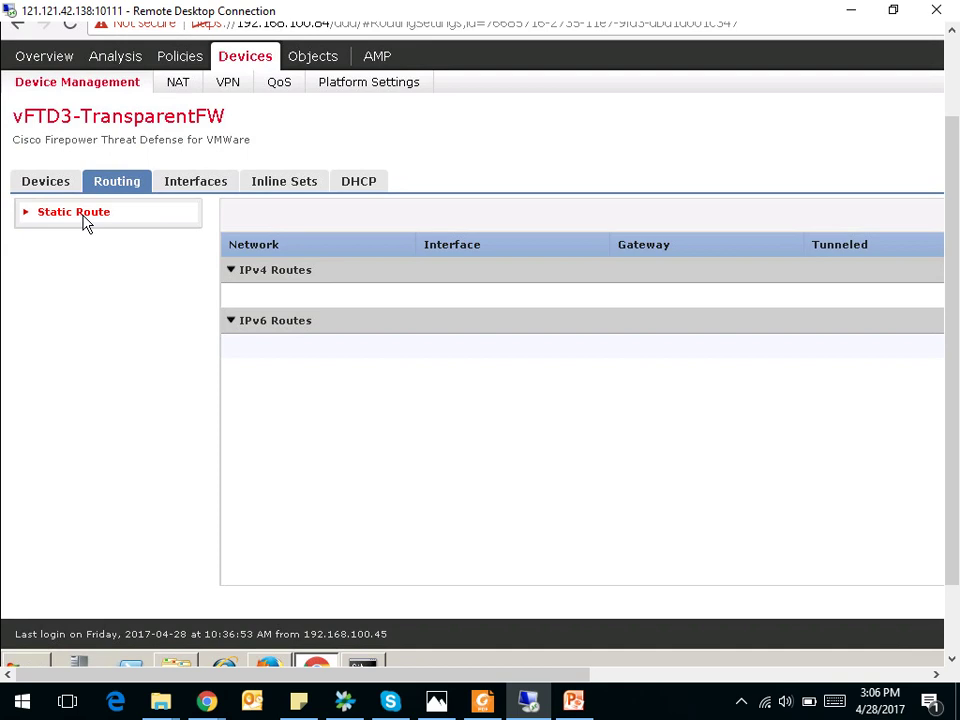
left_click_drag(953, 279, 955, 178)
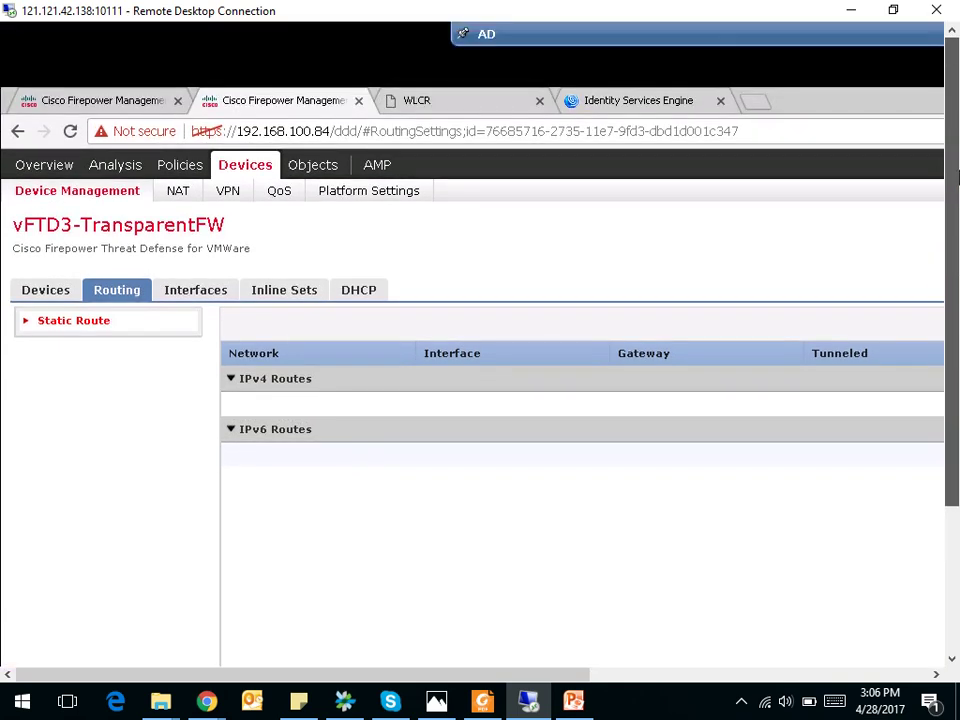
Open the device's Devices tab and highlight its transparent Mode value.
left_click(113, 190)
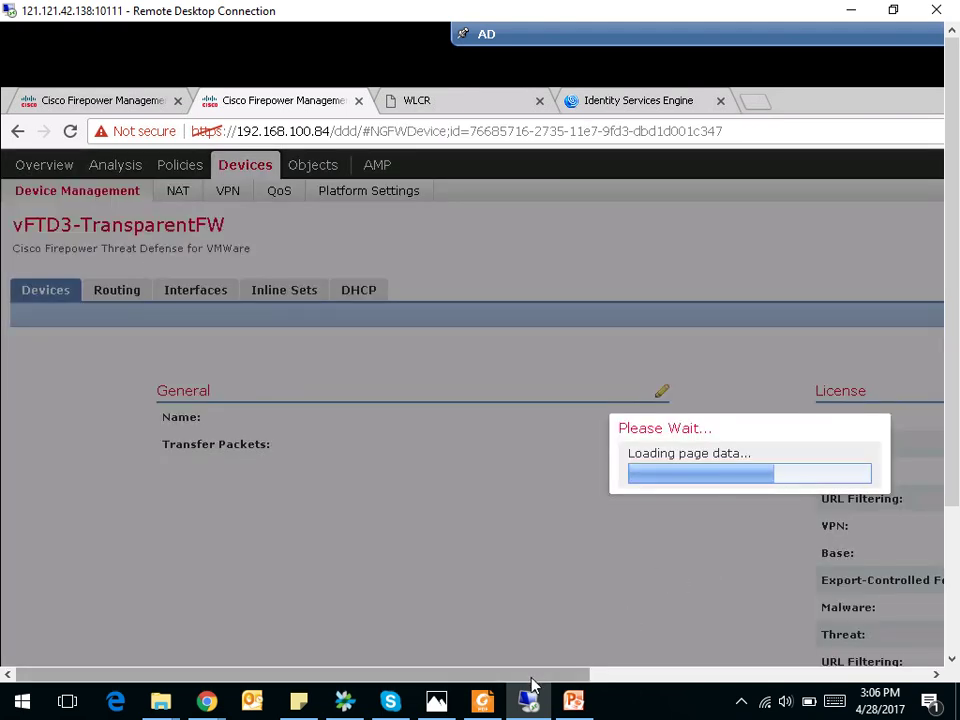
left_click_drag(532, 674, 574, 676)
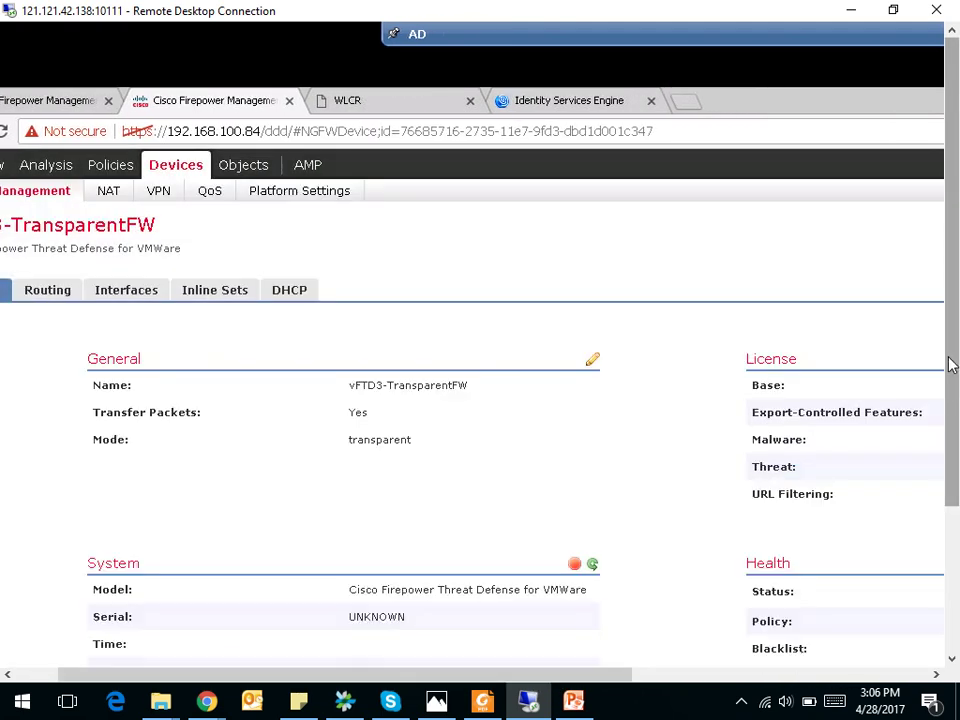
left_click_drag(338, 441, 450, 450)
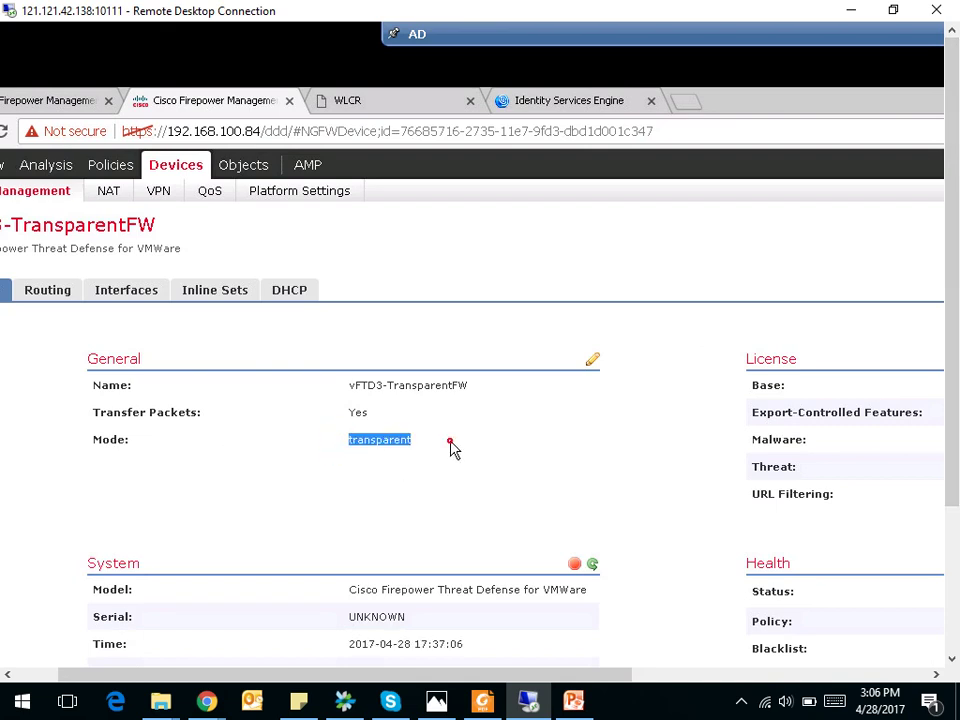
left_click(450, 447)
left_click(948, 452)
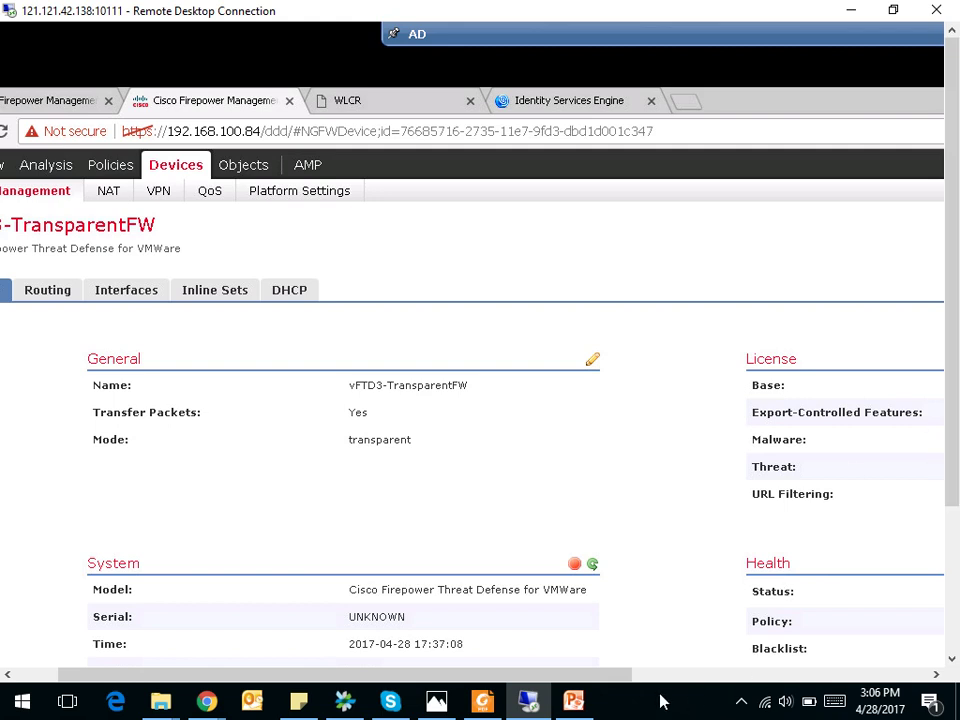
left_click_drag(617, 676, 572, 675)
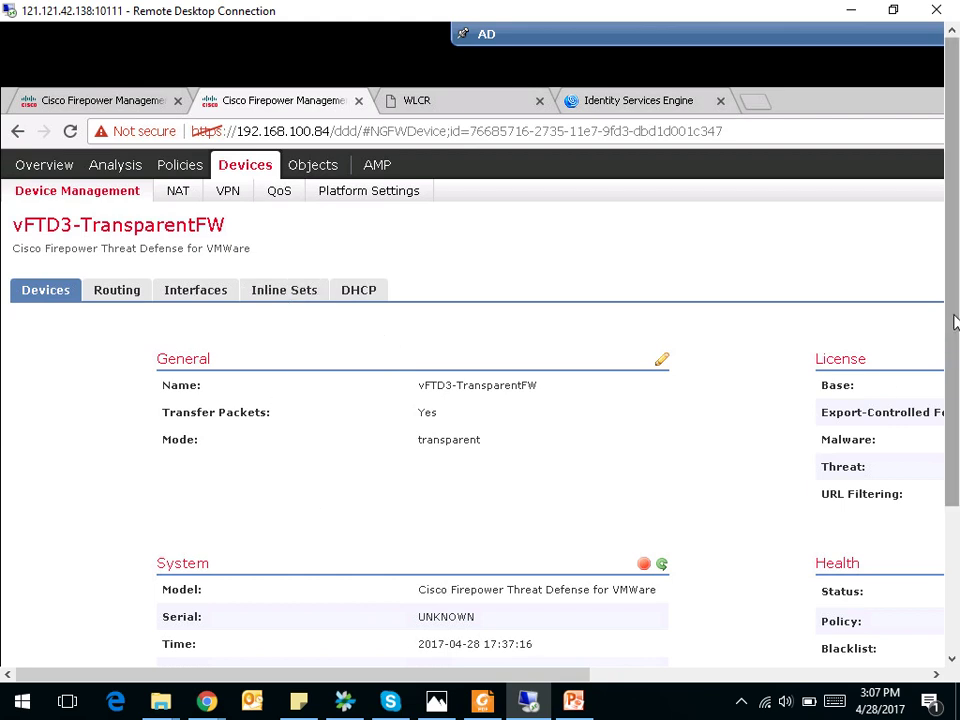
Scroll through the device details to check the Base, Malware, Threat and URL Filtering licenses.
scroll(950, 318, "down", 3)
scroll(943, 311, "up", 3)
scroll(940, 303, "down", 3)
scroll(943, 343, "up", 3)
left_click_drag(570, 677, 737, 680)
left_click(745, 33)
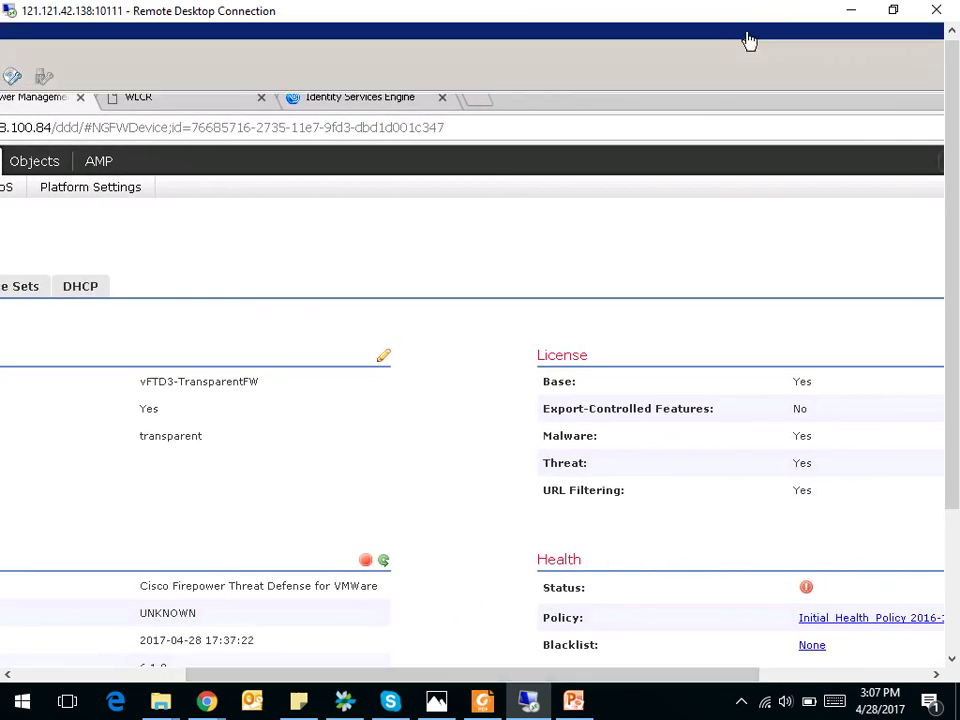
left_click_drag(643, 686, 336, 666)
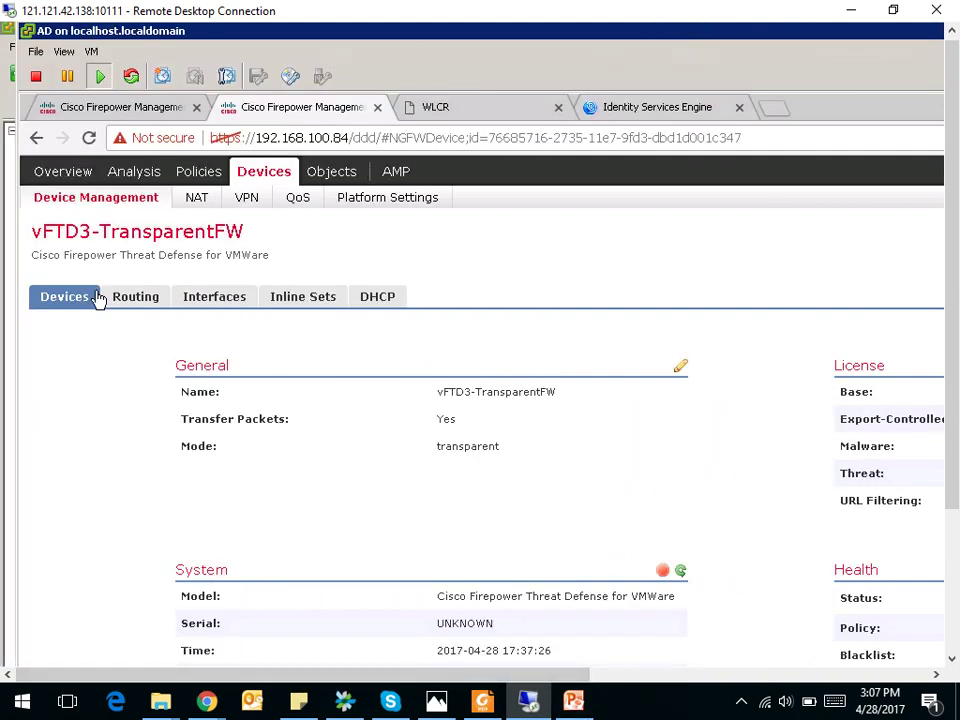
Bring vSphere forward and open the R5 virtual machine's console.
left_click(8, 342)
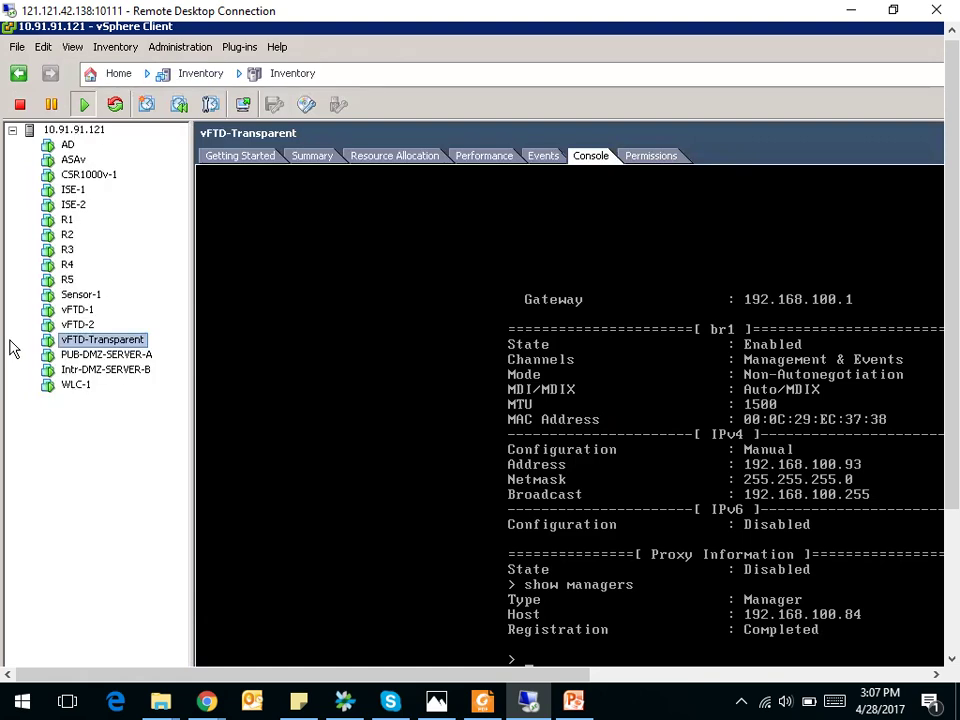
left_click(67, 280)
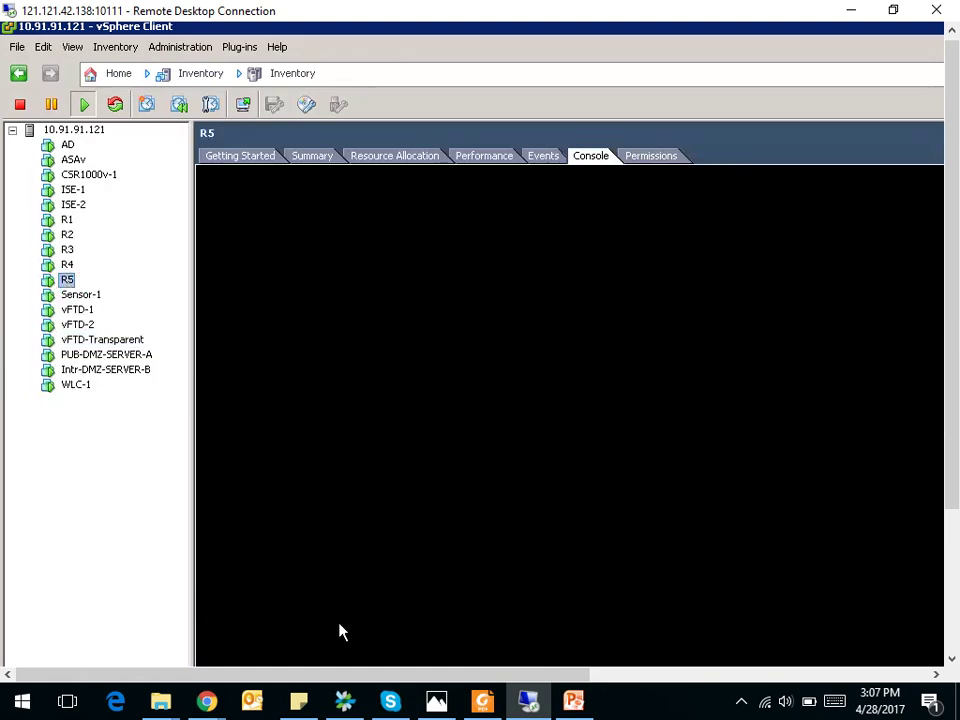
left_click_drag(336, 676, 452, 684)
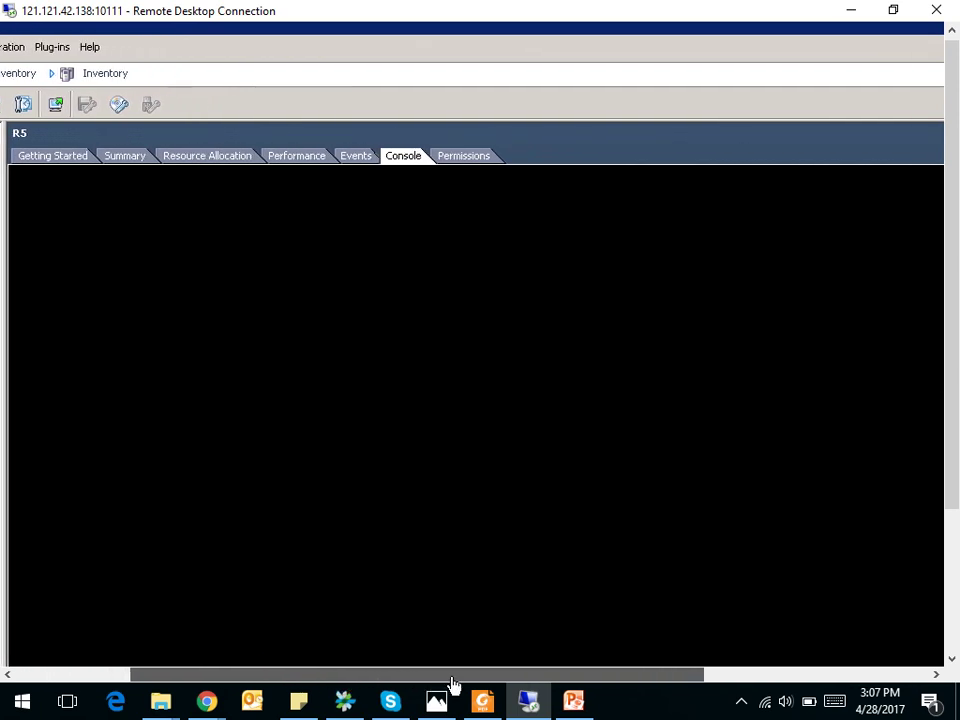
Search the Start menu for Paint and launch a blank canvas.
left_click(22, 705)
left_click(14, 686)
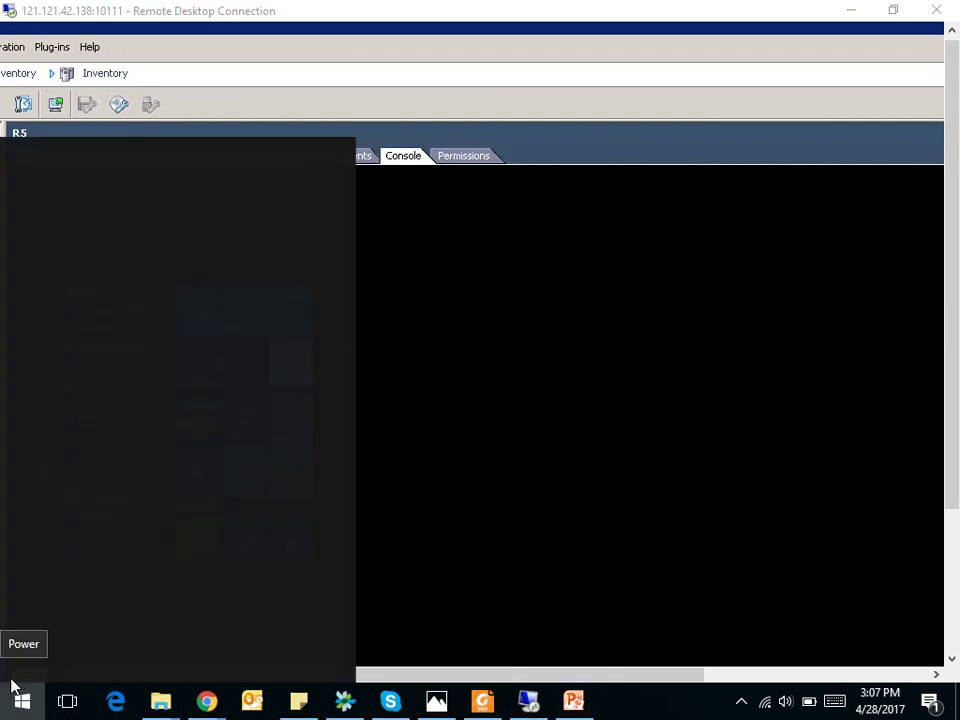
type("pai")
left_click(174, 249)
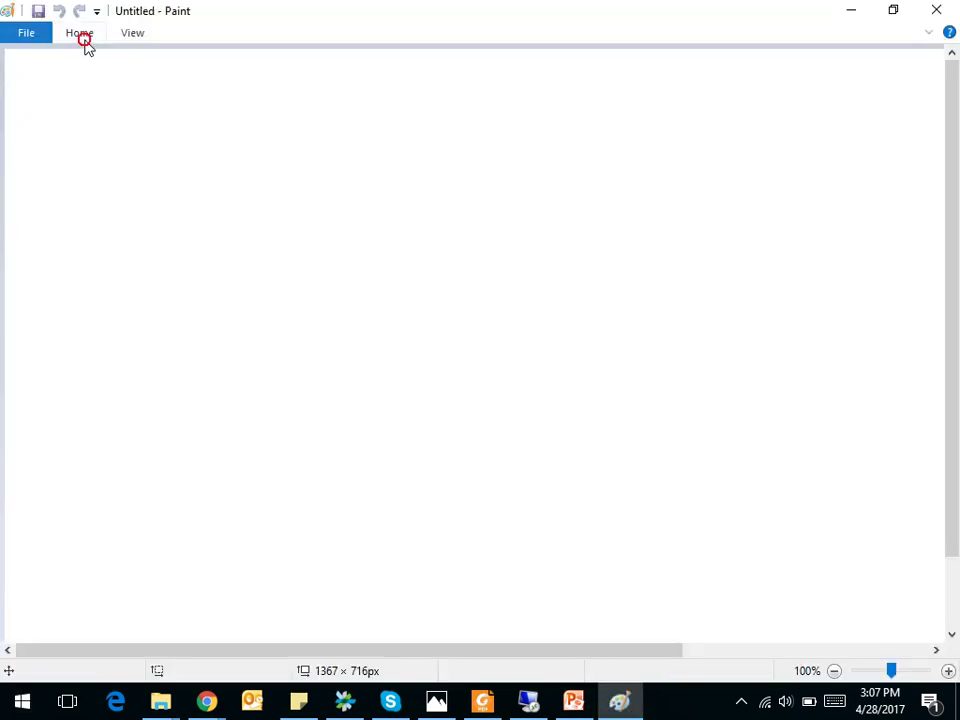
Draw a black rectangle near the centre of the canvas.
left_click(84, 40)
left_click(414, 68)
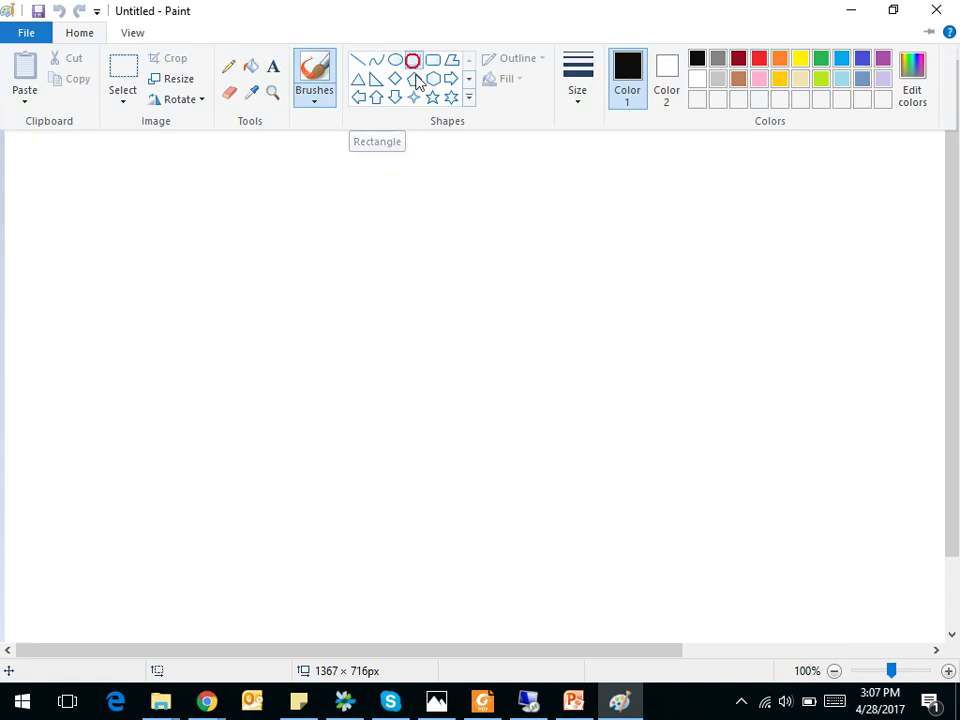
left_click_drag(289, 161, 465, 238)
left_click(491, 446)
Draw a blue rounded rectangle to the right, level with the black rectangle.
left_click(82, 35)
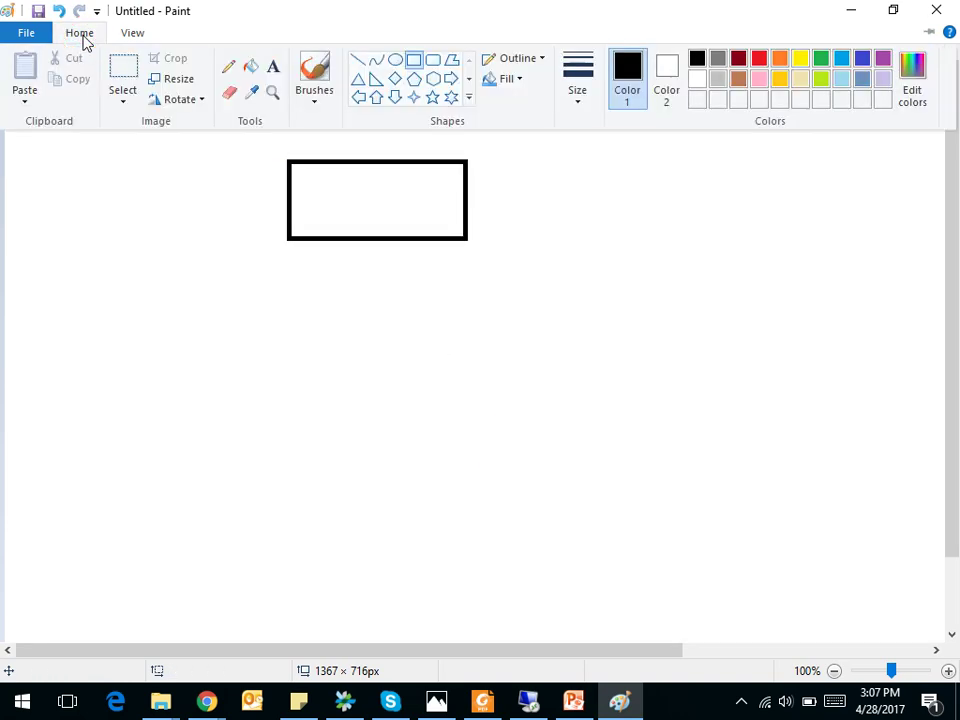
left_click(436, 61)
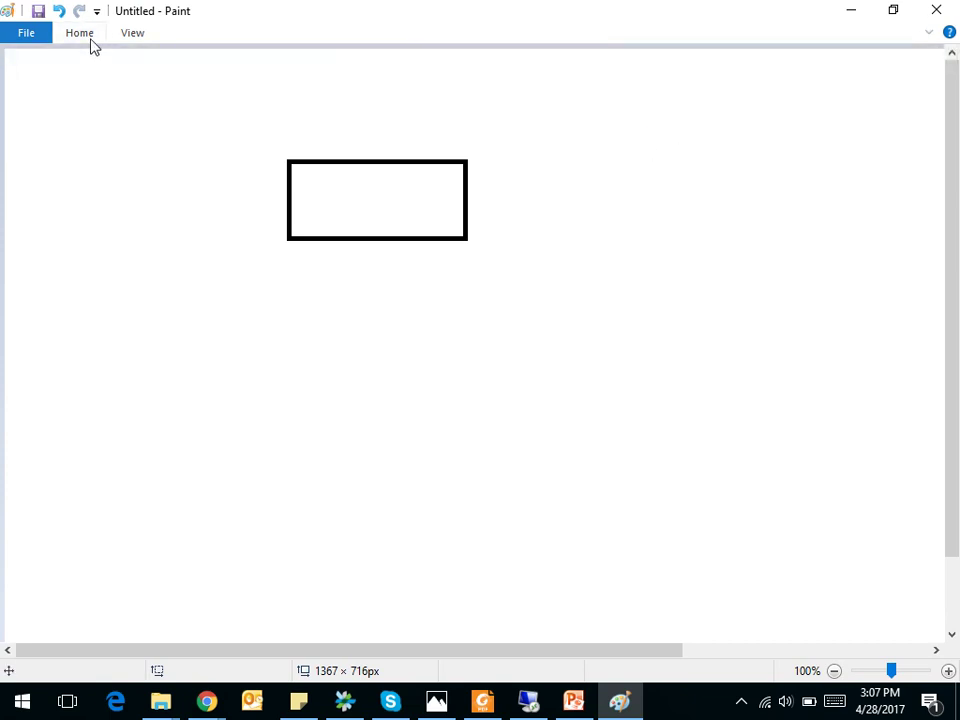
left_click(80, 33)
left_click(859, 60)
left_click_drag(620, 117, 740, 181)
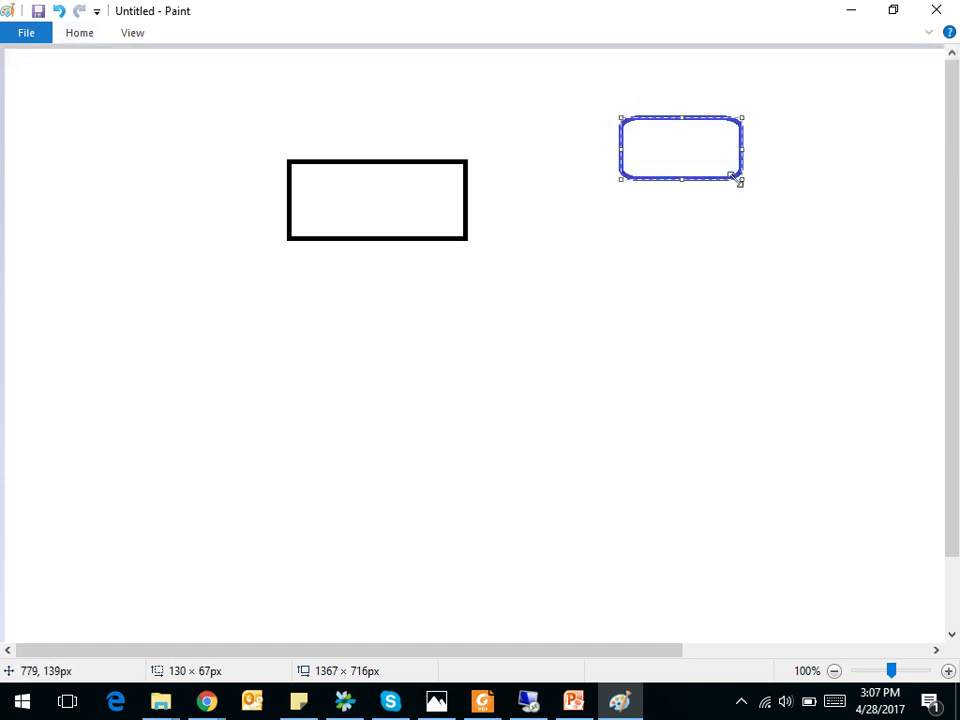
left_click_drag(684, 146, 686, 196)
left_click(555, 117)
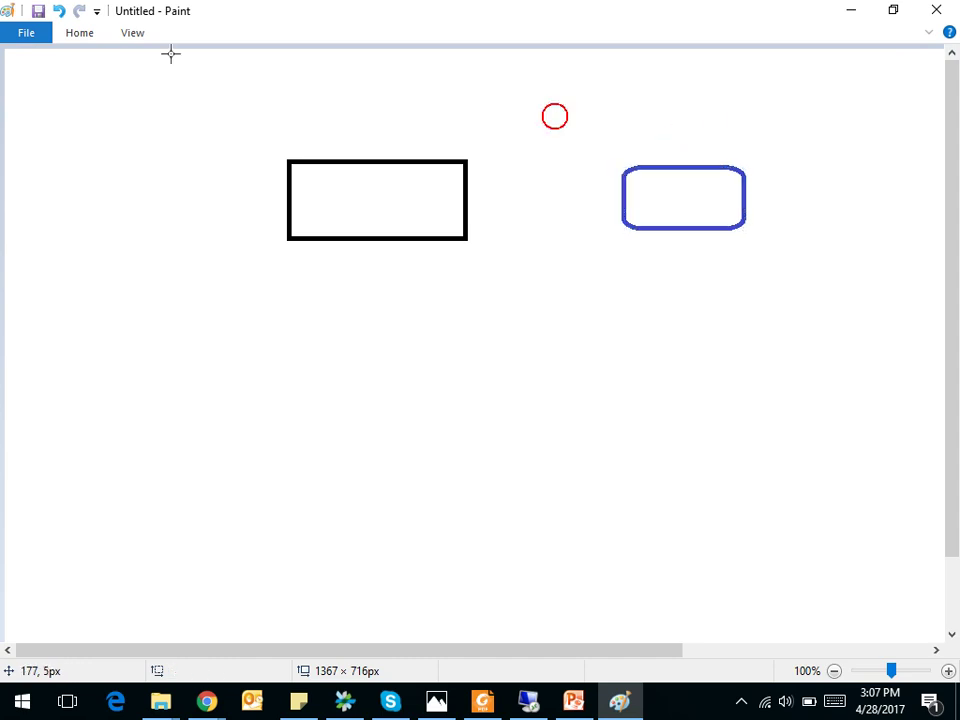
Draw a vertical blue line between the boxes with two links to the rounded box, undoing one stray line.
left_click(79, 30)
left_click(358, 62)
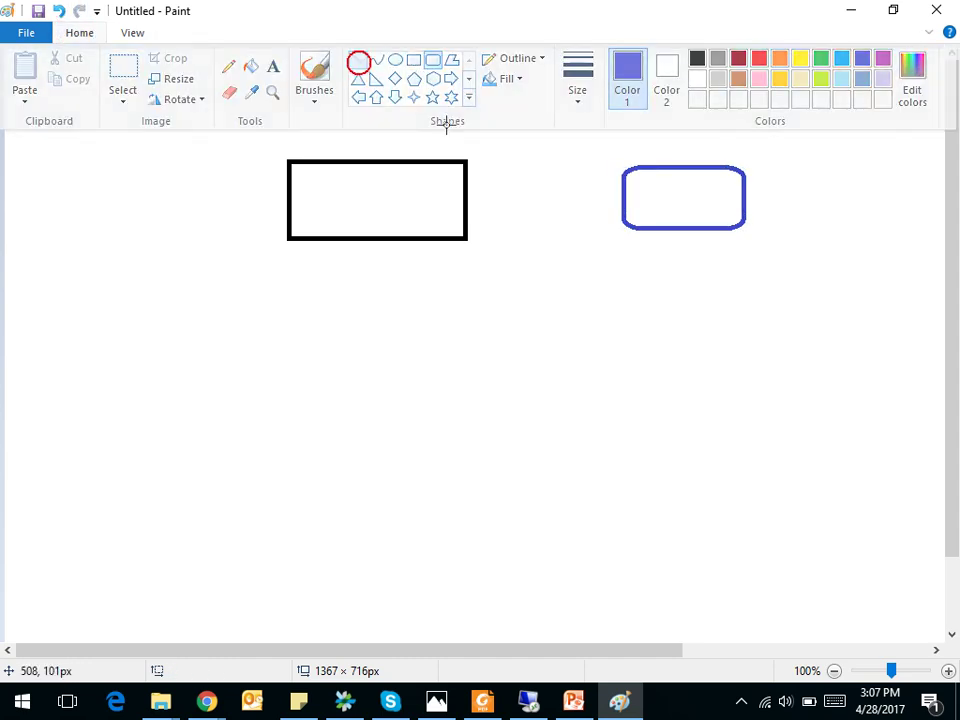
left_click_drag(467, 177, 620, 178)
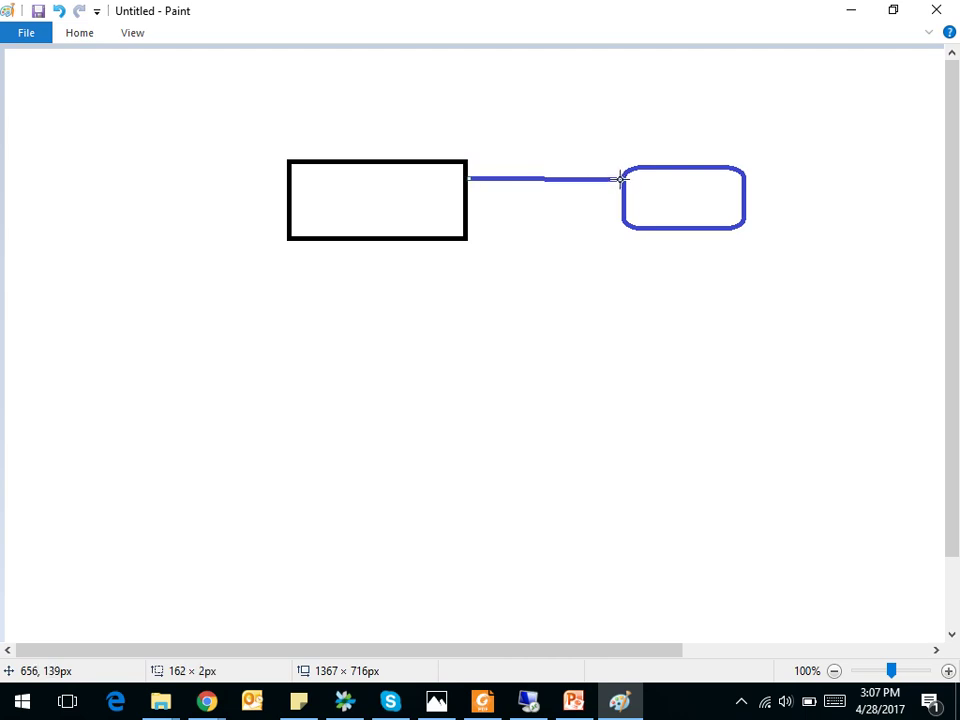
key("ctrl+z")
left_click_drag(528, 94, 528, 298)
left_click_drag(529, 182, 620, 182)
left_click(533, 219)
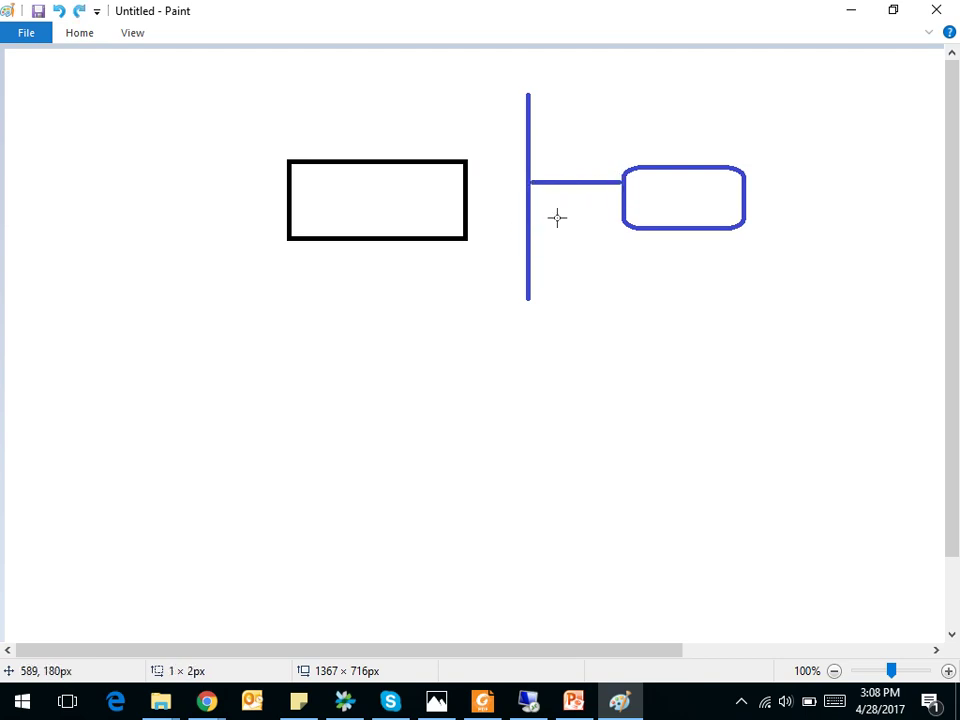
left_click_drag(530, 197, 621, 197)
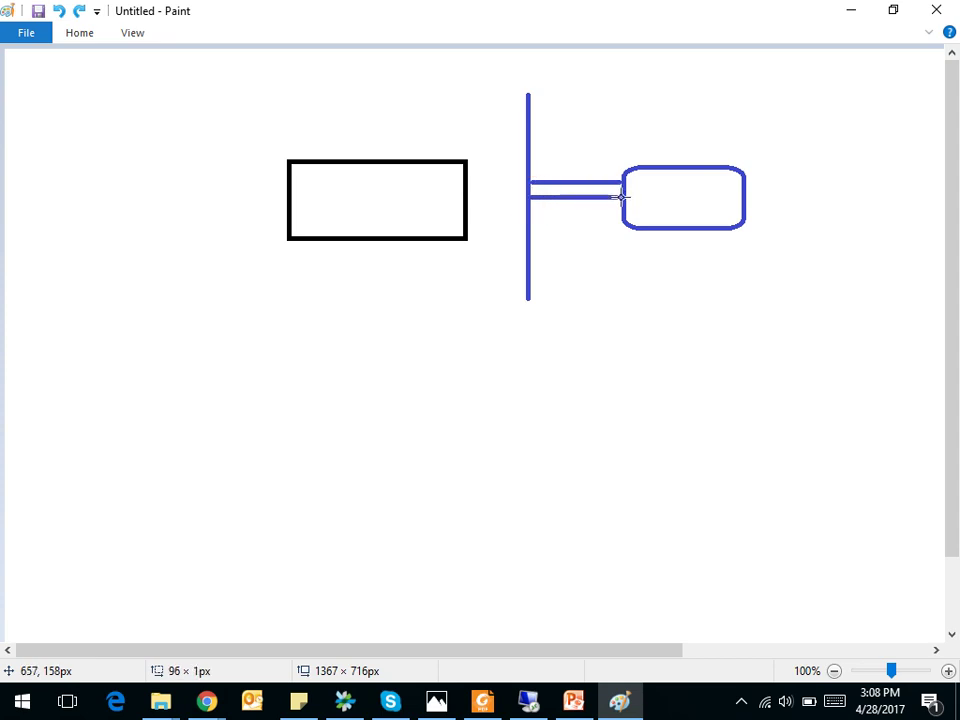
left_click(478, 230)
Connect the rectangle to the right bus and draw a line out to a new left vertical bus.
left_click_drag(464, 216, 528, 216)
left_click(360, 341)
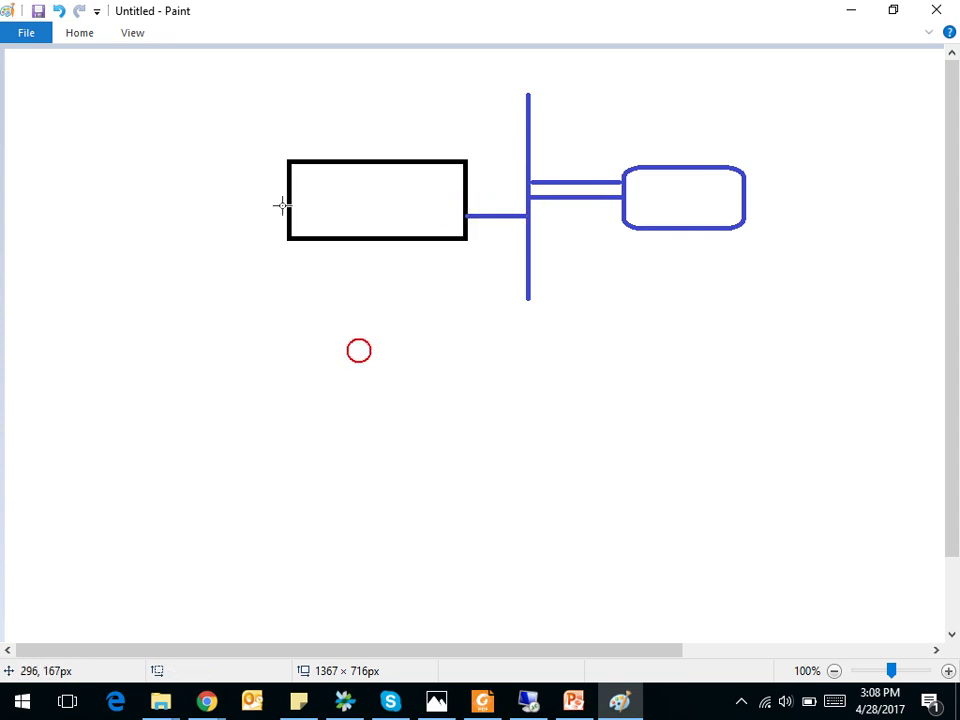
left_click_drag(289, 203, 221, 203)
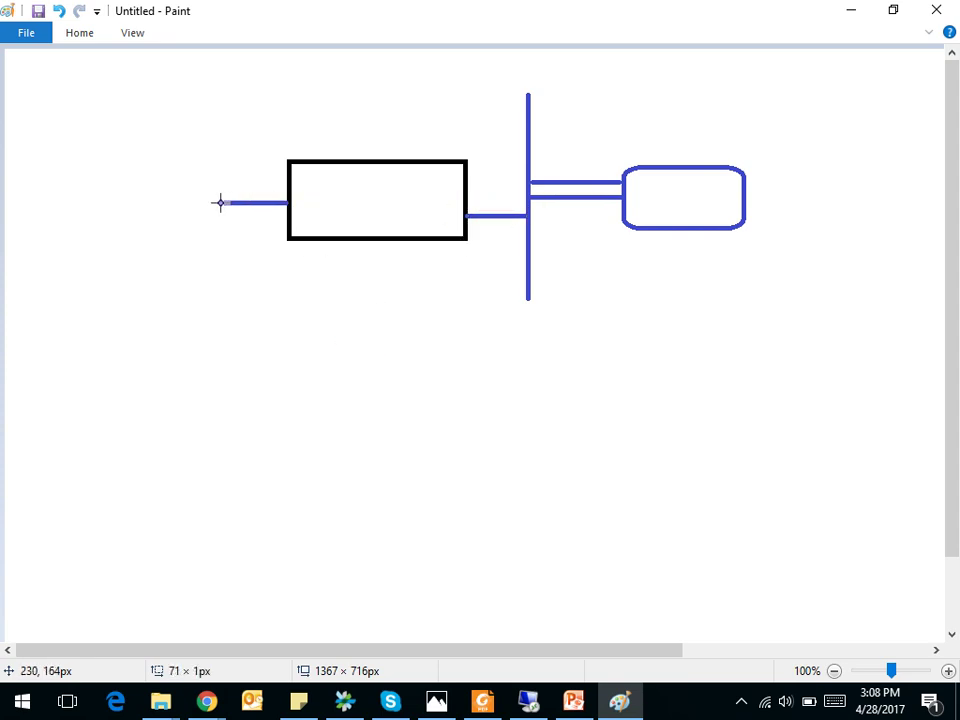
left_click(190, 306)
left_click_drag(214, 126, 142, 241)
left_click(236, 367)
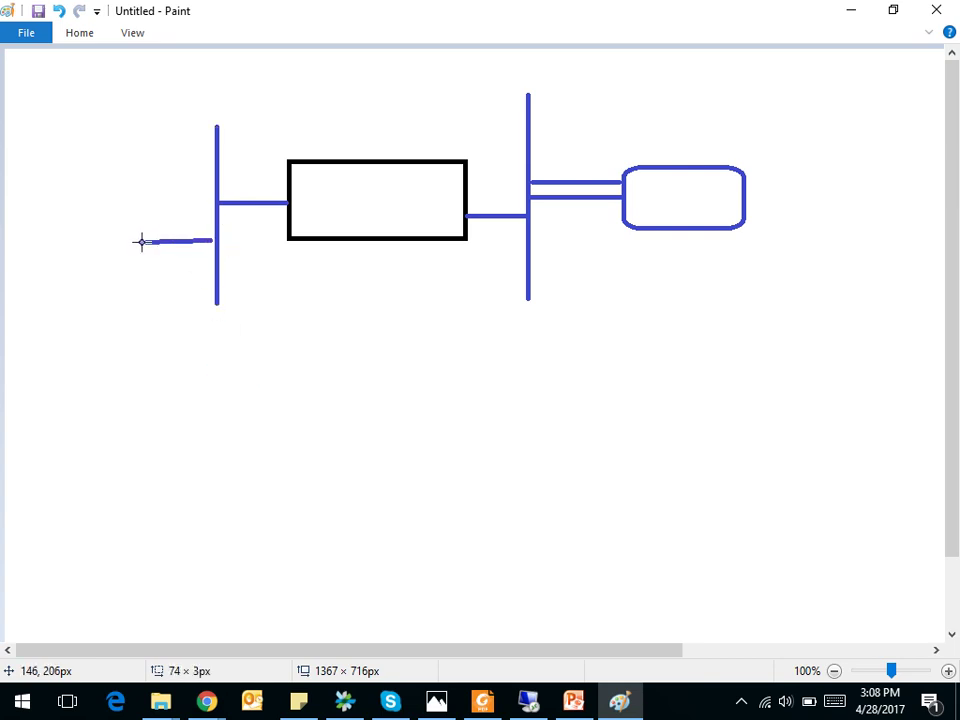
left_click(120, 290)
Draw a black circle at the end of the left bus.
left_click(91, 35)
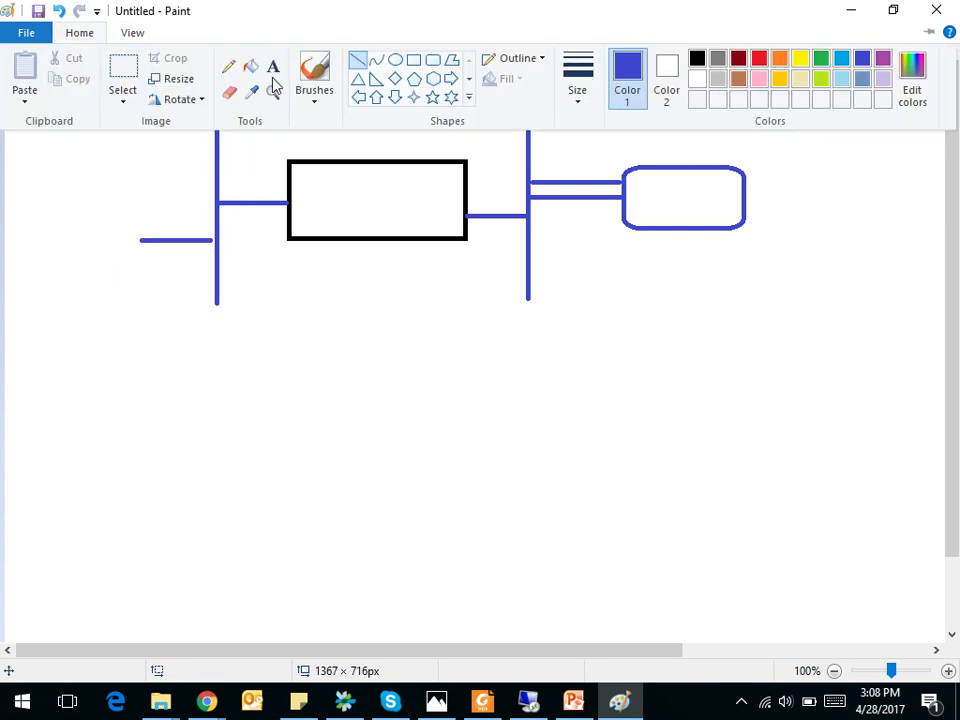
left_click(396, 60)
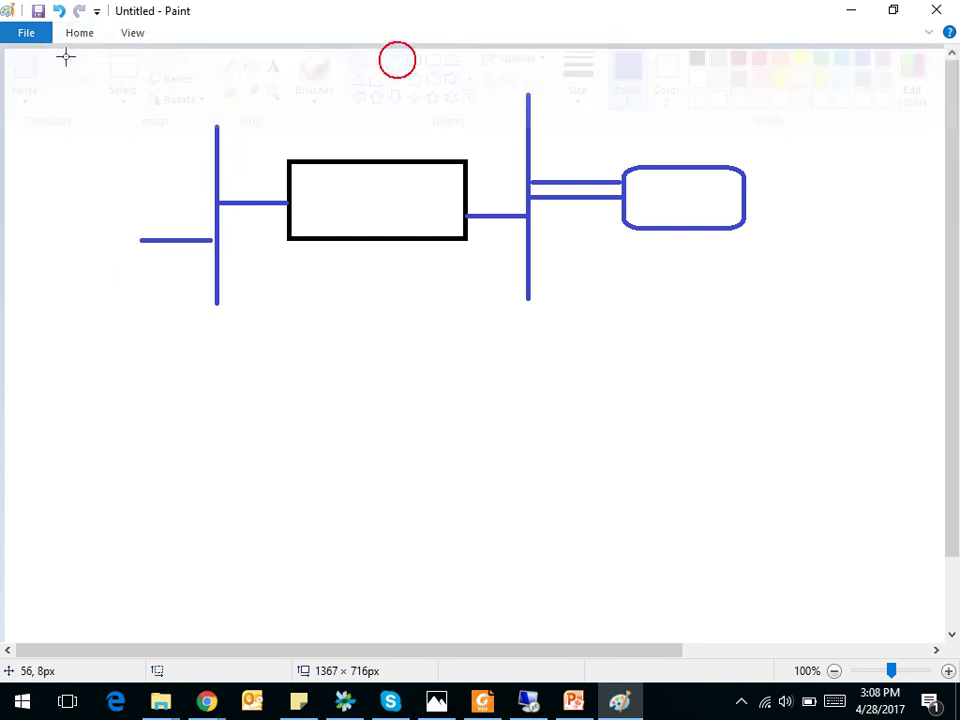
left_click(79, 33)
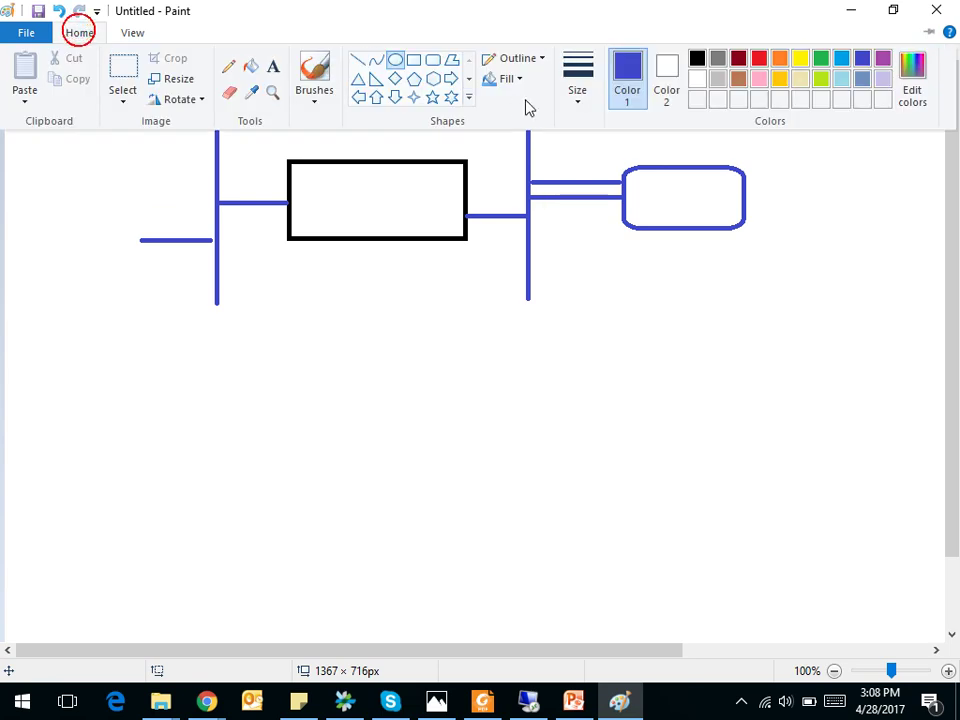
left_click(695, 58)
left_click_drag(94, 208, 111, 242)
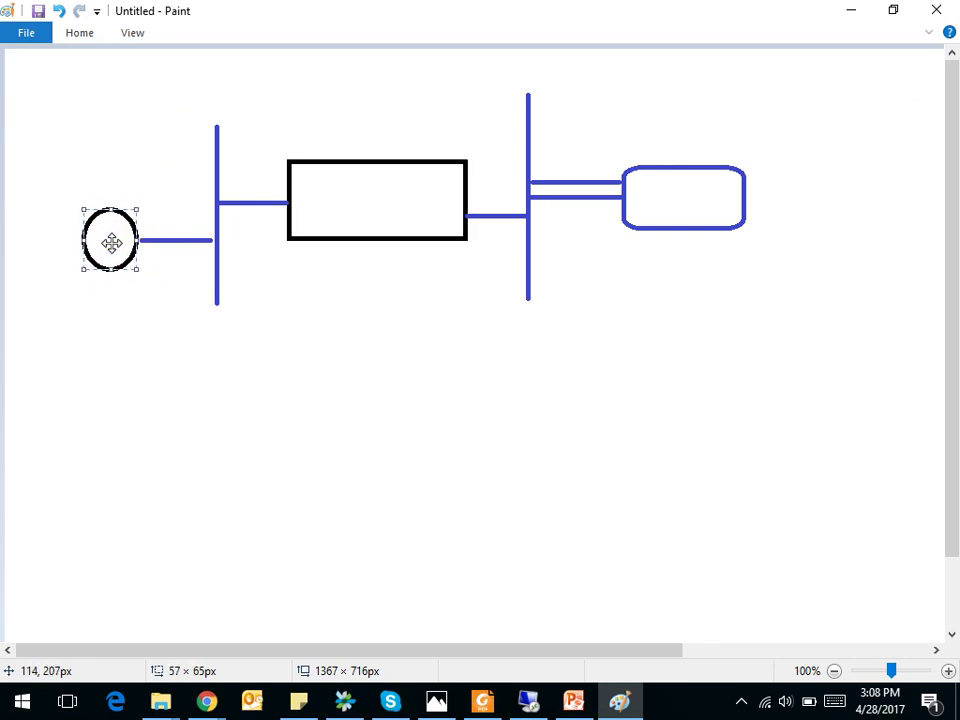
left_click(140, 148)
Draw a blue line down from the circle to a long horizontal lower bus.
left_click(86, 33)
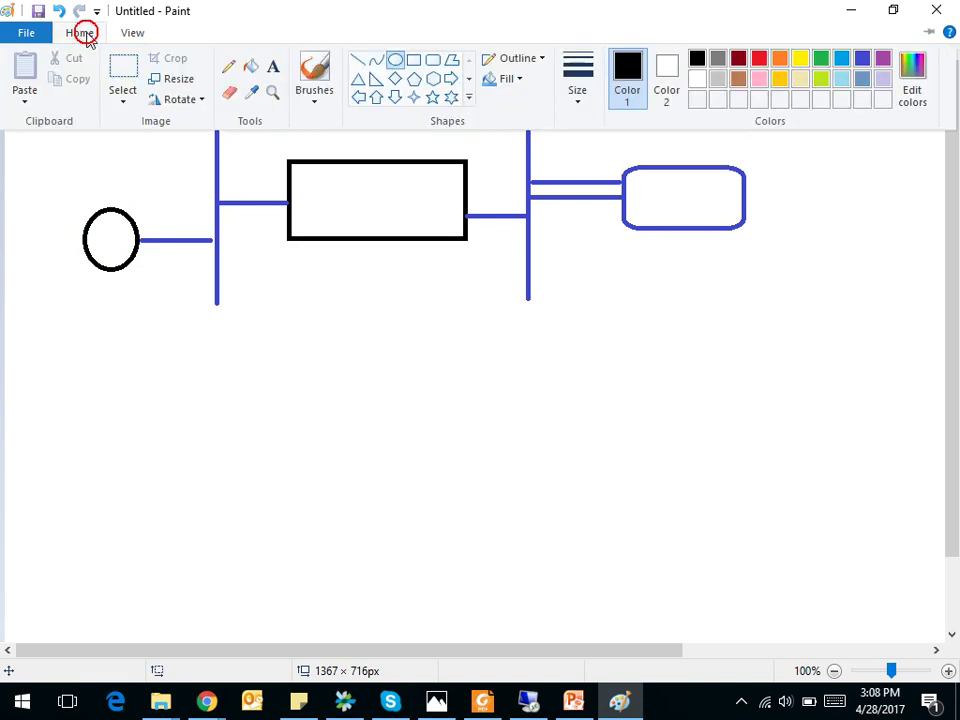
left_click(355, 60)
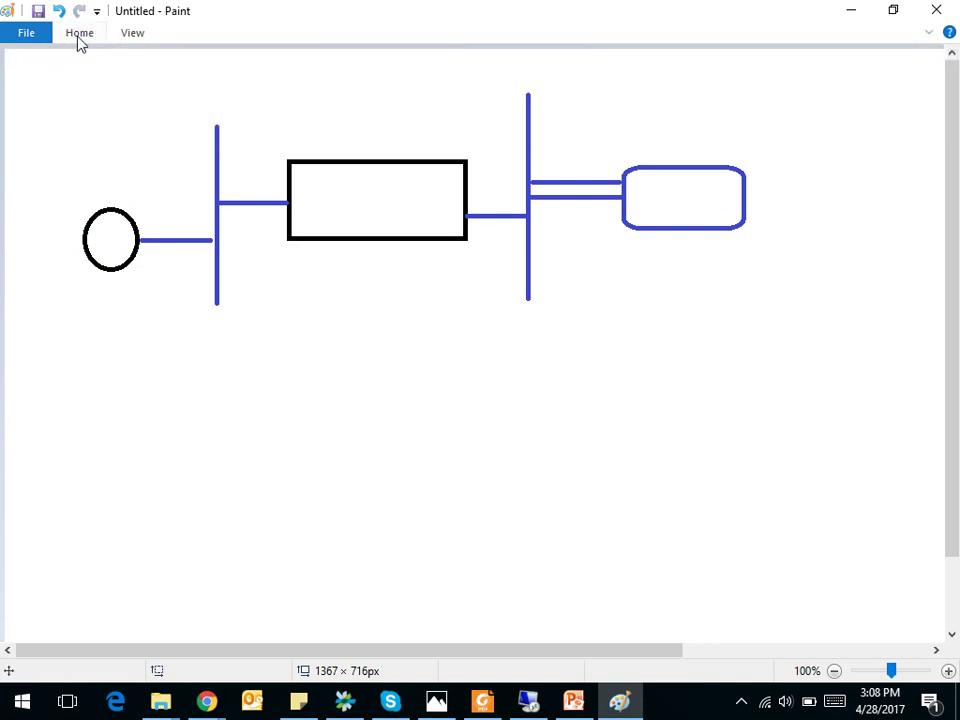
left_click(79, 35)
left_click(864, 61)
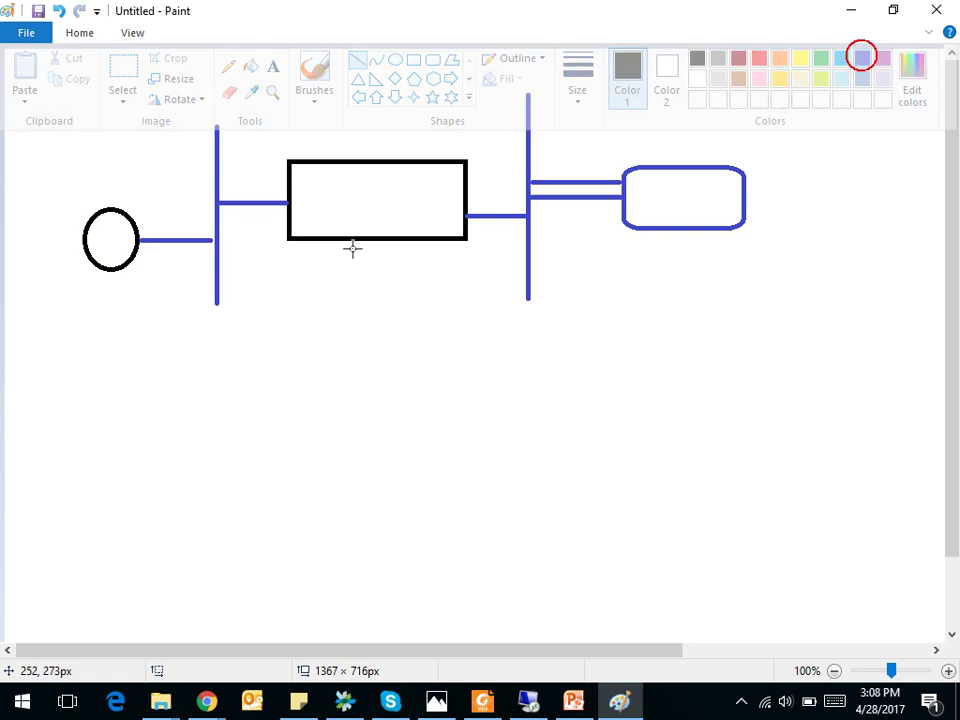
left_click_drag(104, 273, 104, 408)
left_click(150, 423)
mouse_move(42, 410)
left_mouse_down()
mouse_move(291, 401)
mouse_move(298, 411)
left_mouse_up()
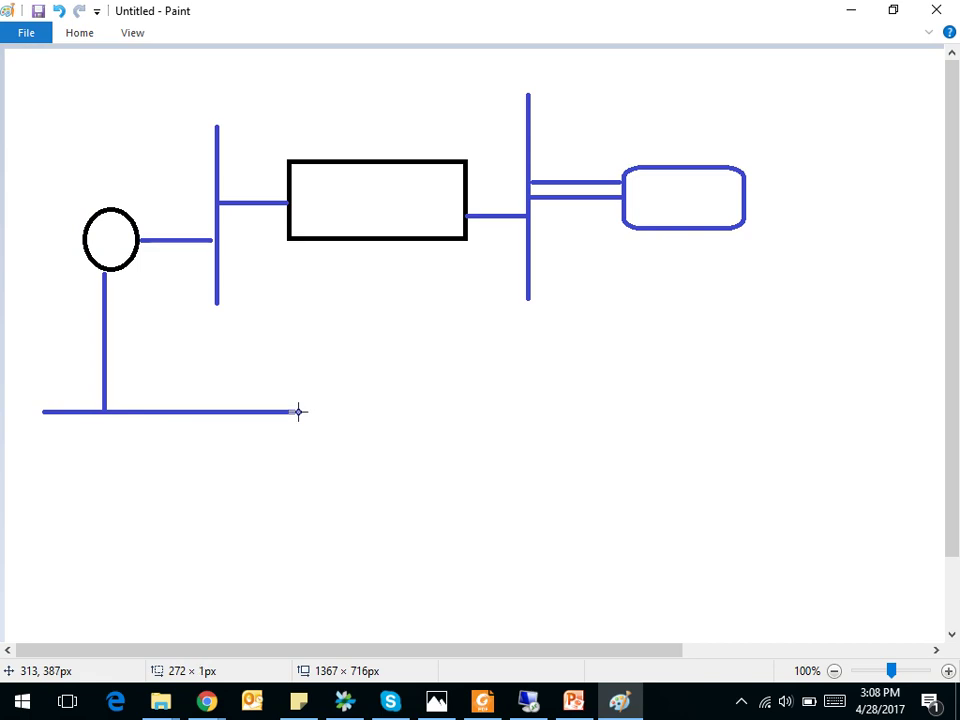
left_click(356, 454)
Draw a black rectangle beneath the lower blue line.
left_click(78, 35)
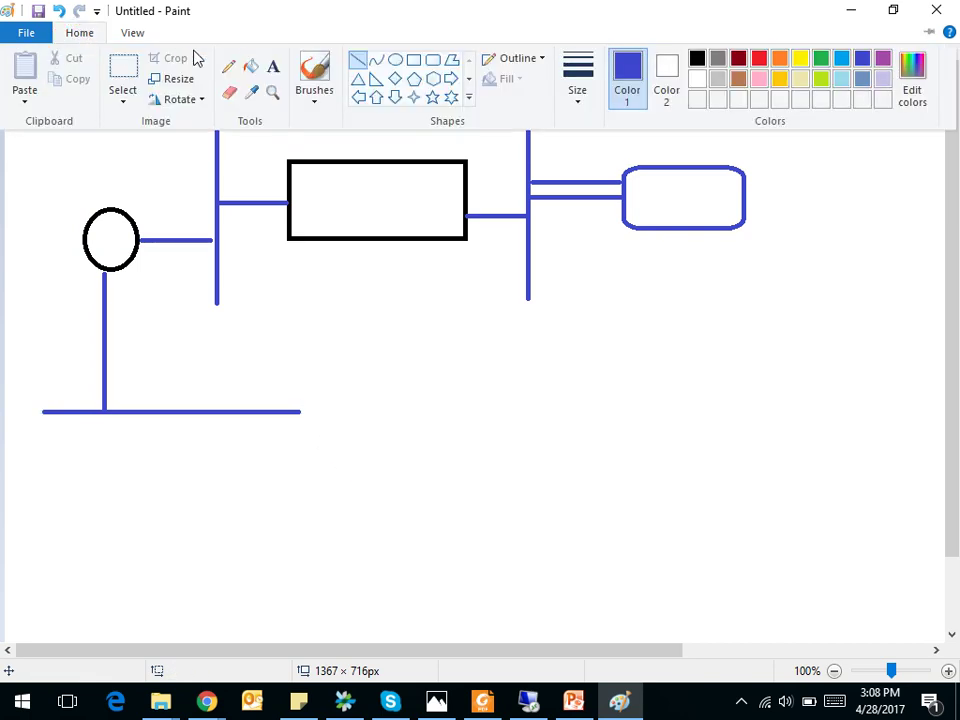
left_click(417, 61)
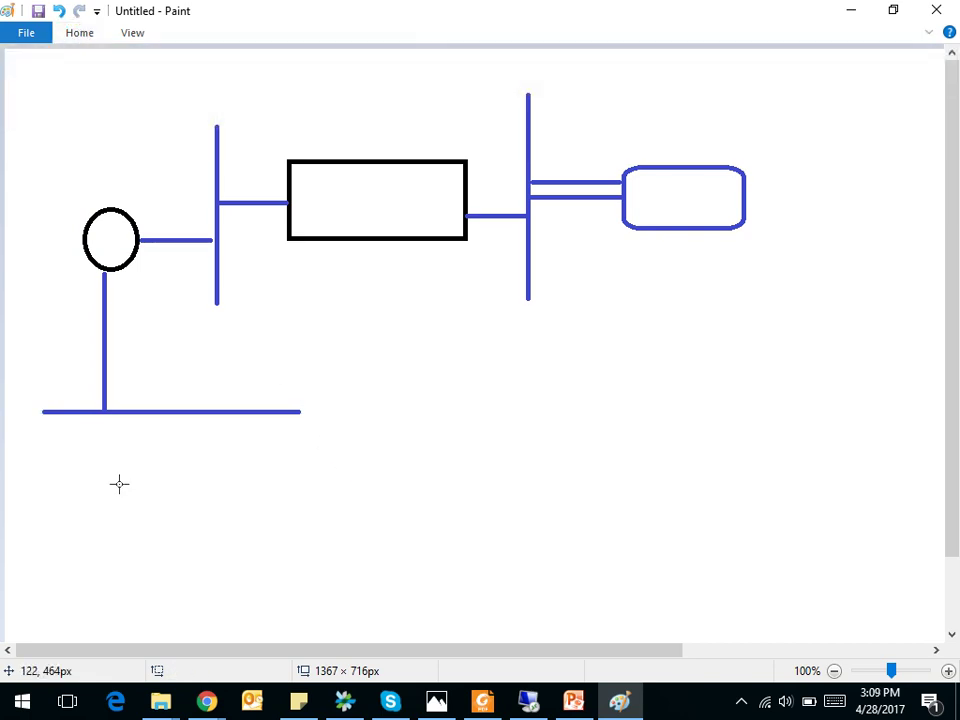
left_click(88, 33)
left_click(669, 81)
left_click(692, 58)
left_click_drag(98, 445, 291, 514)
left_click(426, 422)
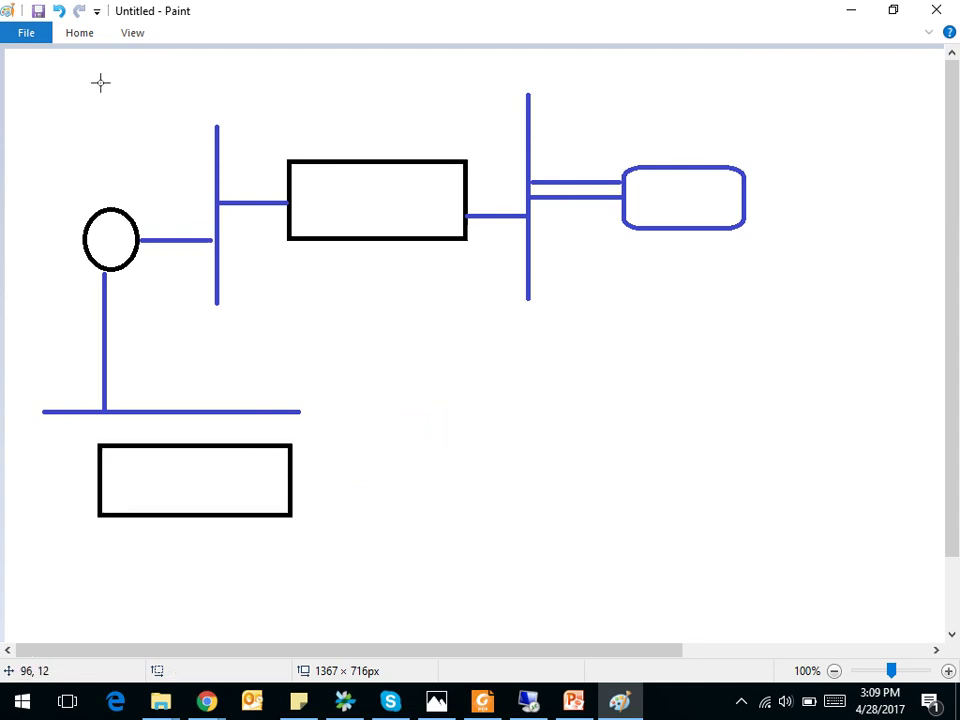
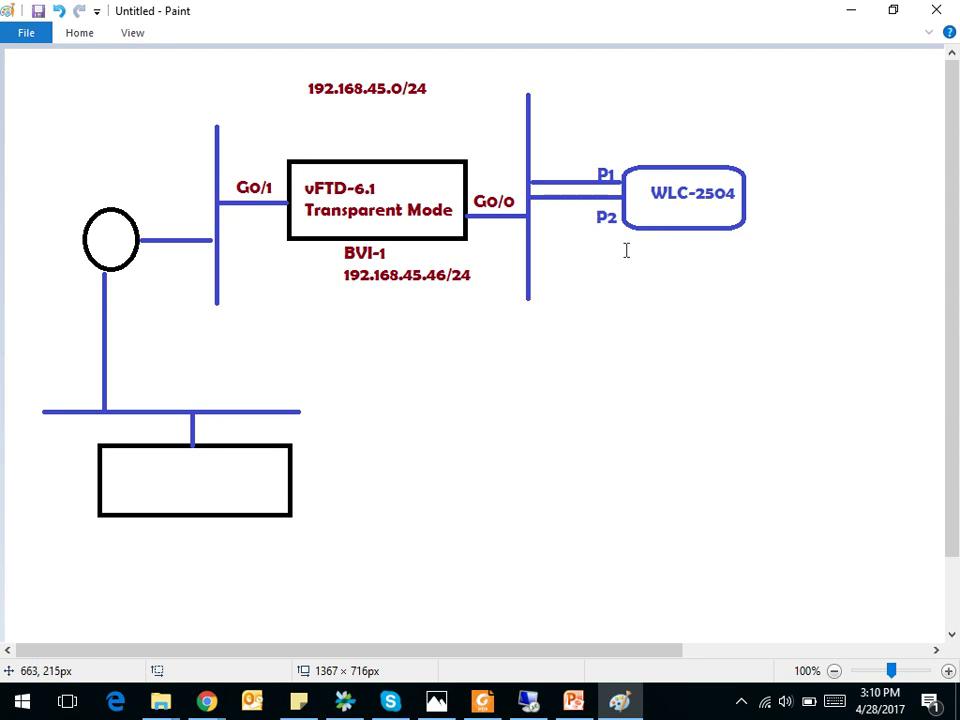
Label the WLC with 192.168.45.45/24 and the gateway line GW - 192.168.45.5.
type("192.168.45.45/24")
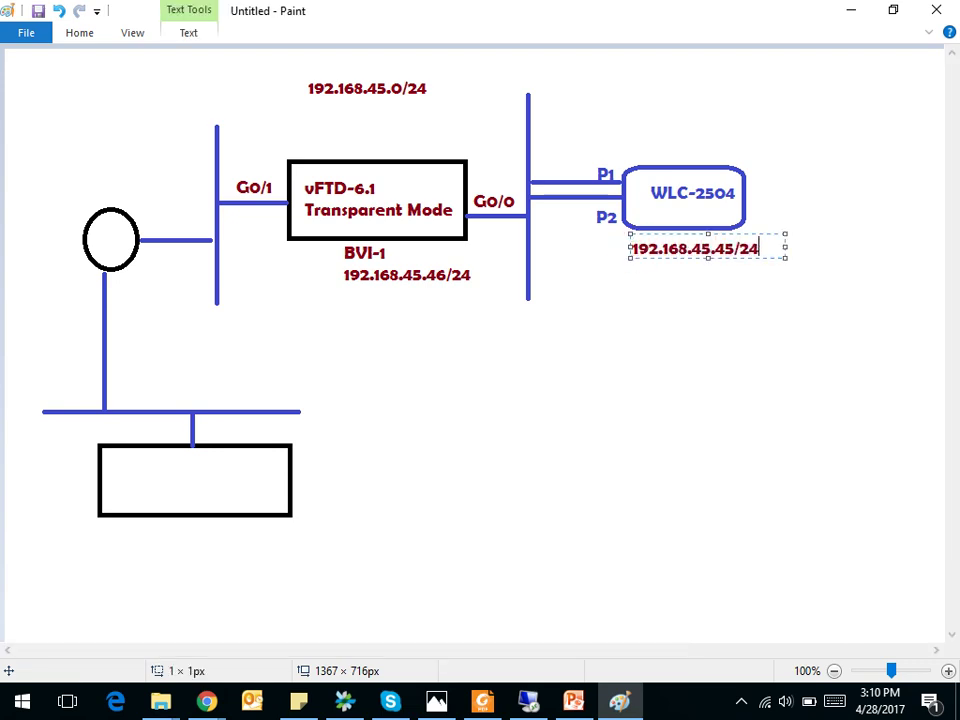
left_click(653, 320)
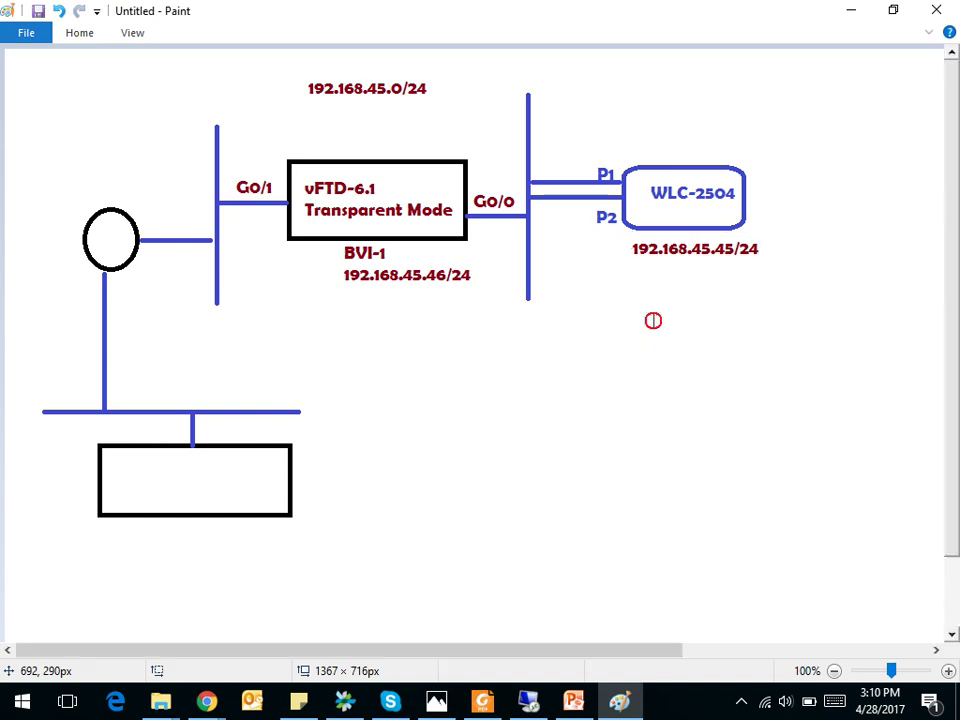
left_click(633, 273)
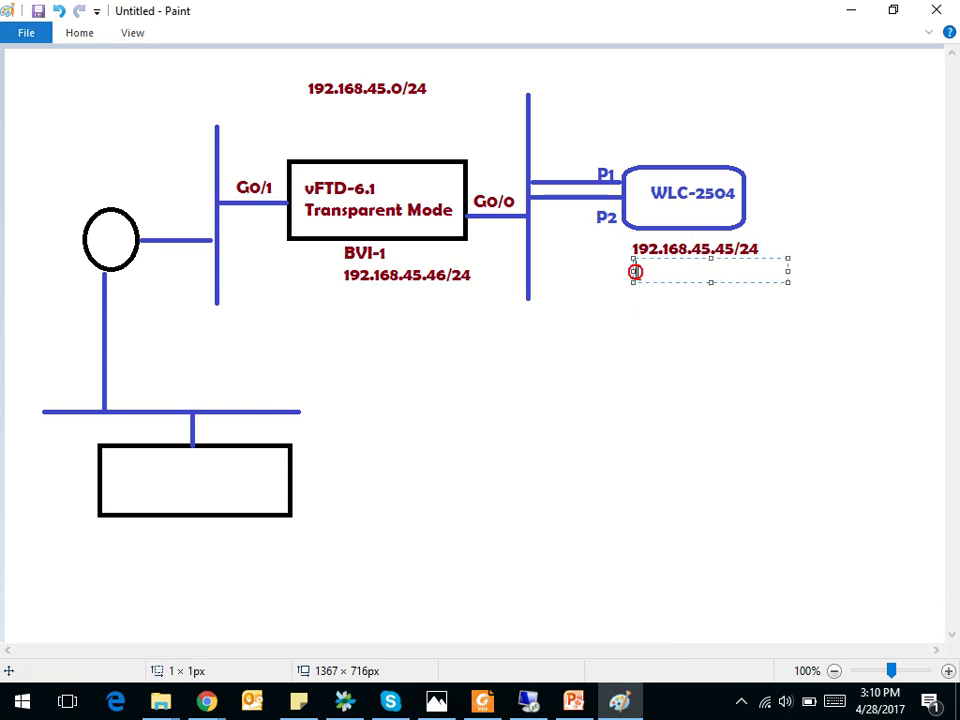
type("GW - 192.168.45.5")
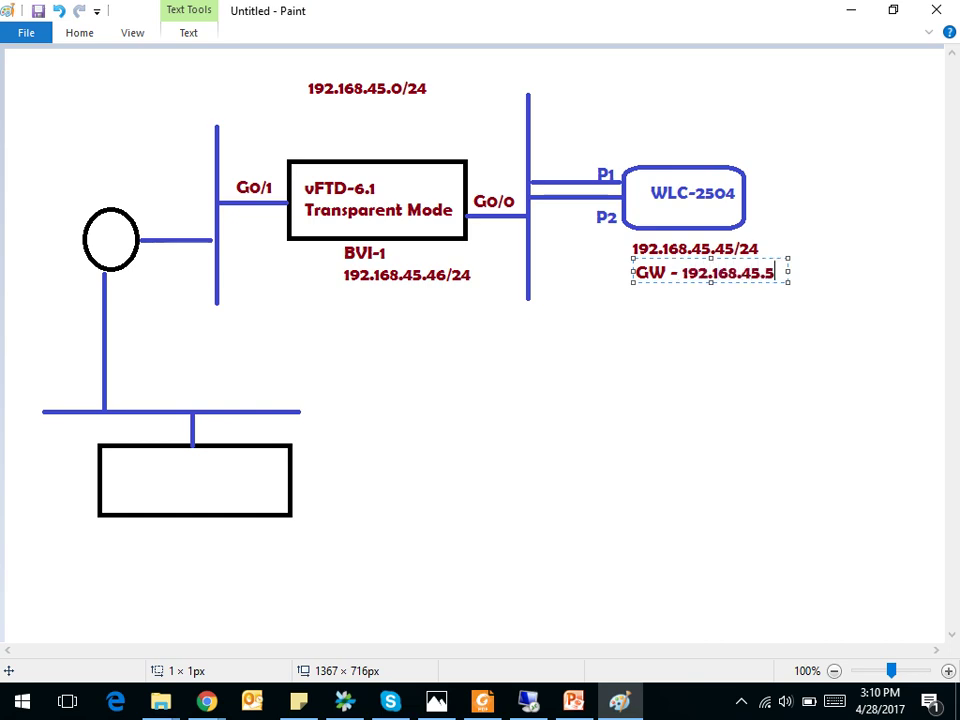
left_click(641, 343)
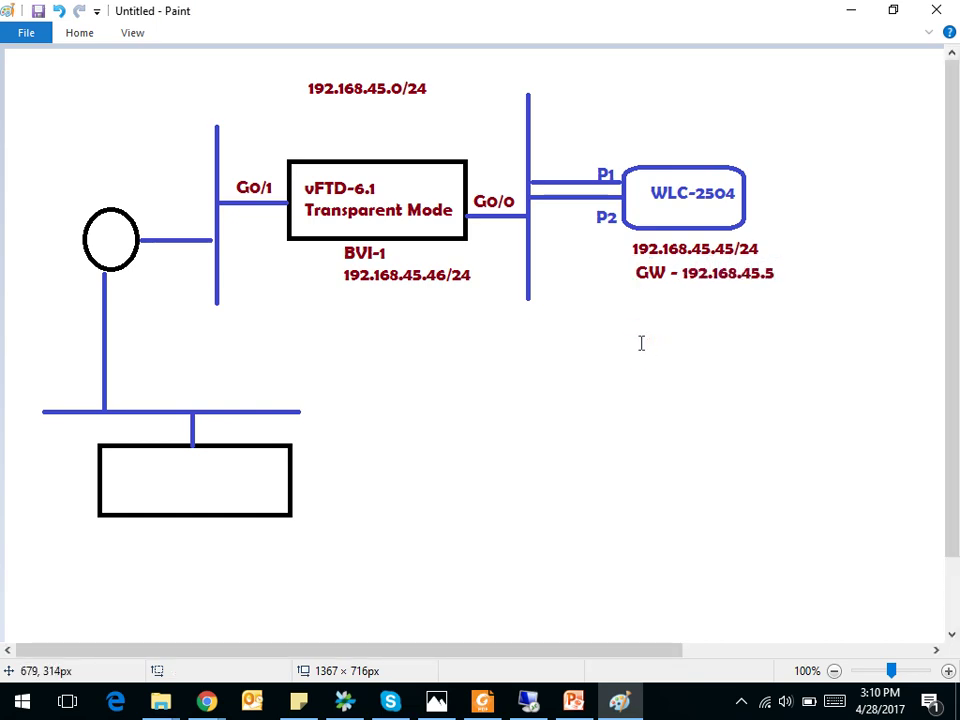
Label the circle's right link Gi1 and start the Gi2 label below it.
left_click(146, 225)
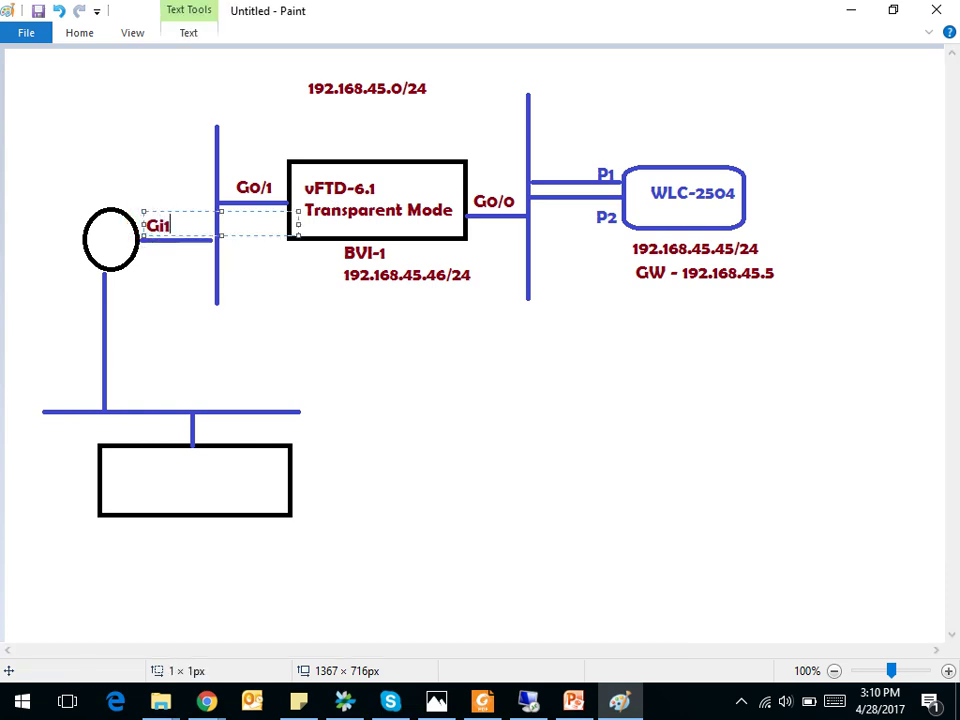
left_click(111, 289)
left_click(112, 294)
type("Go")
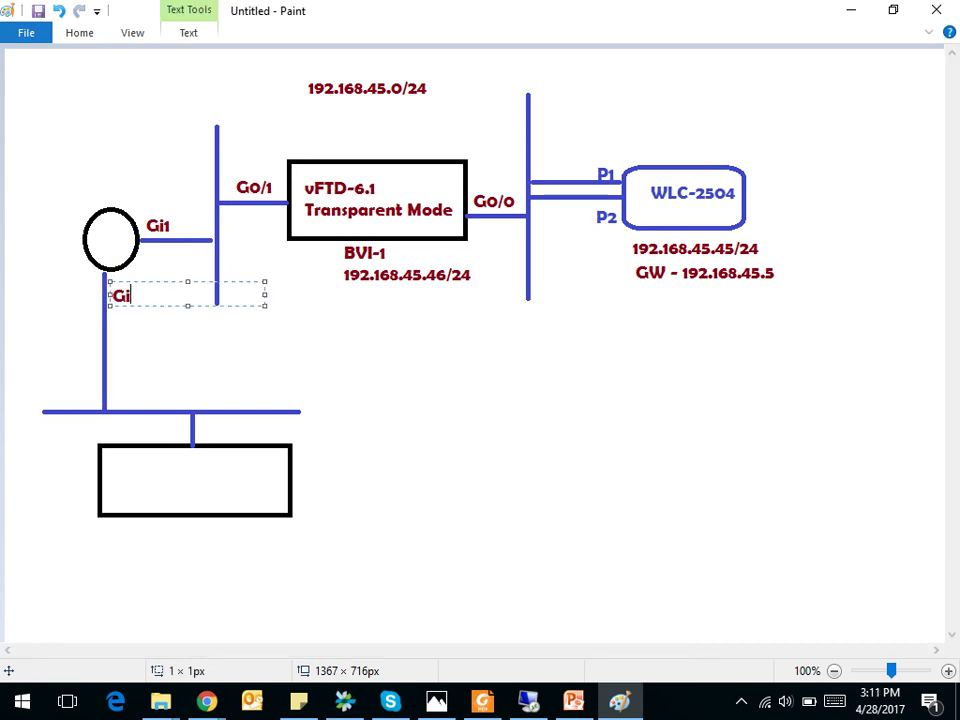
Commit the Gi2 label and type ISE and NTP with (.21) and (.1) in the bottom box.
left_click(112, 467)
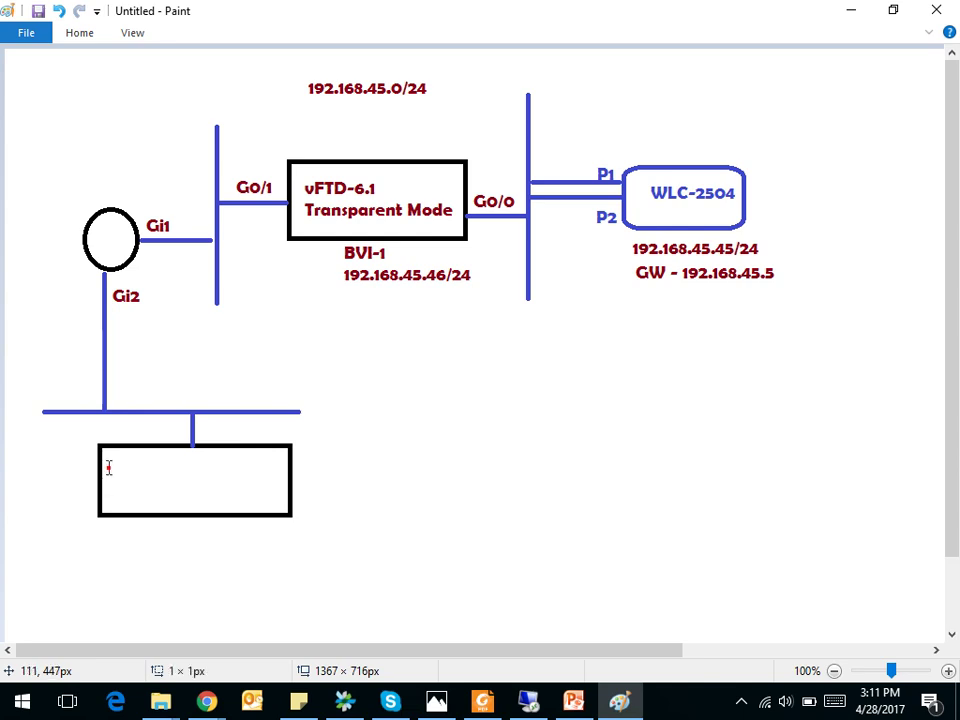
left_click(109, 466)
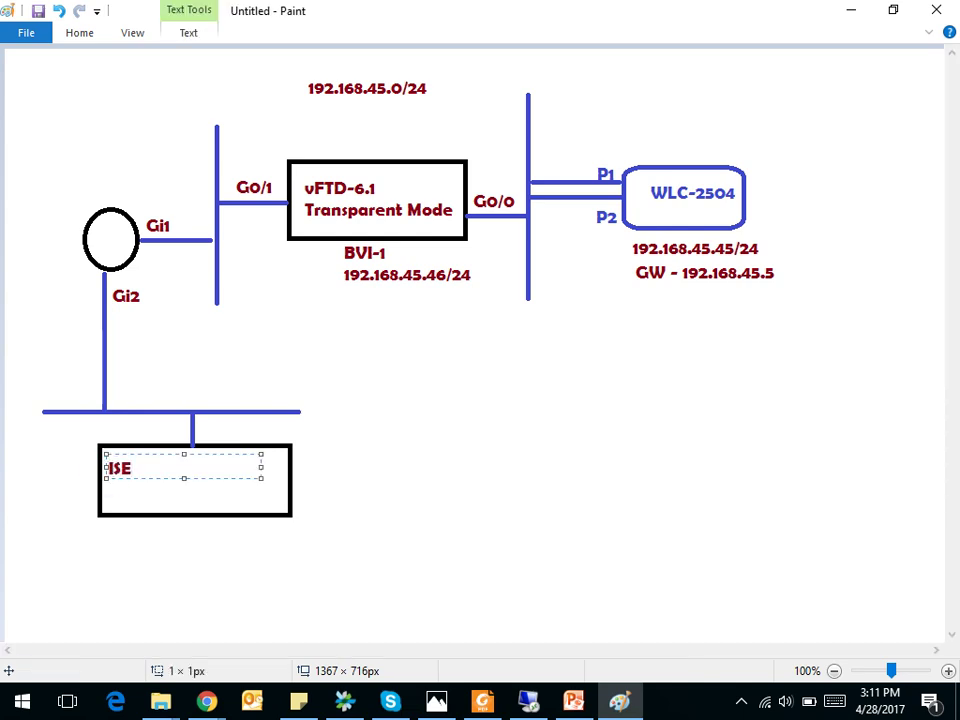
type("ISE")
key("Return")
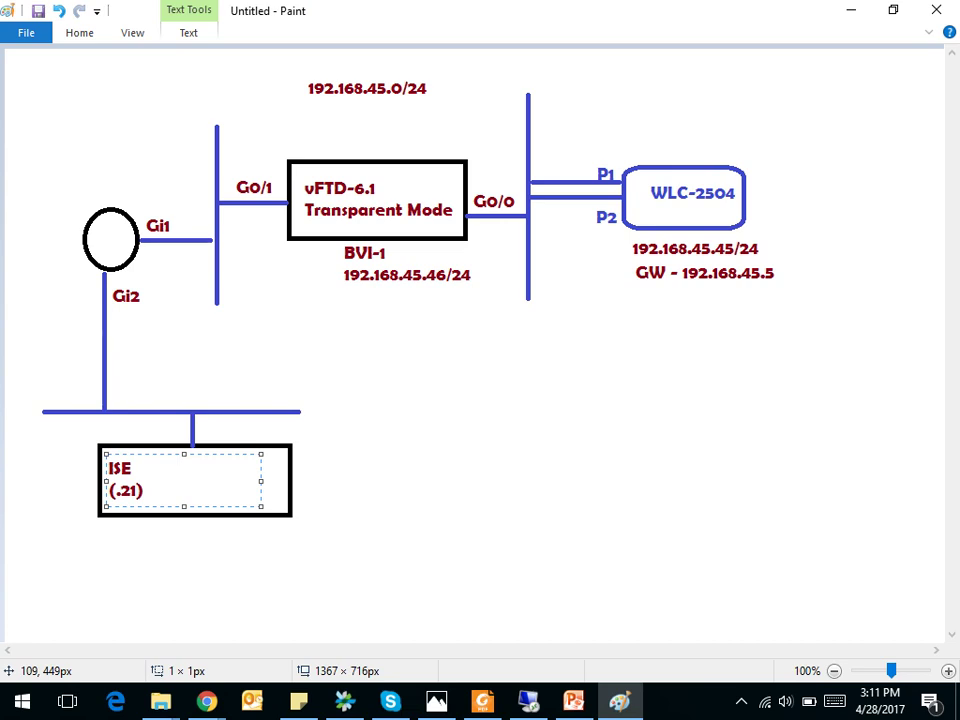
key("Return")
key("BackSpace")
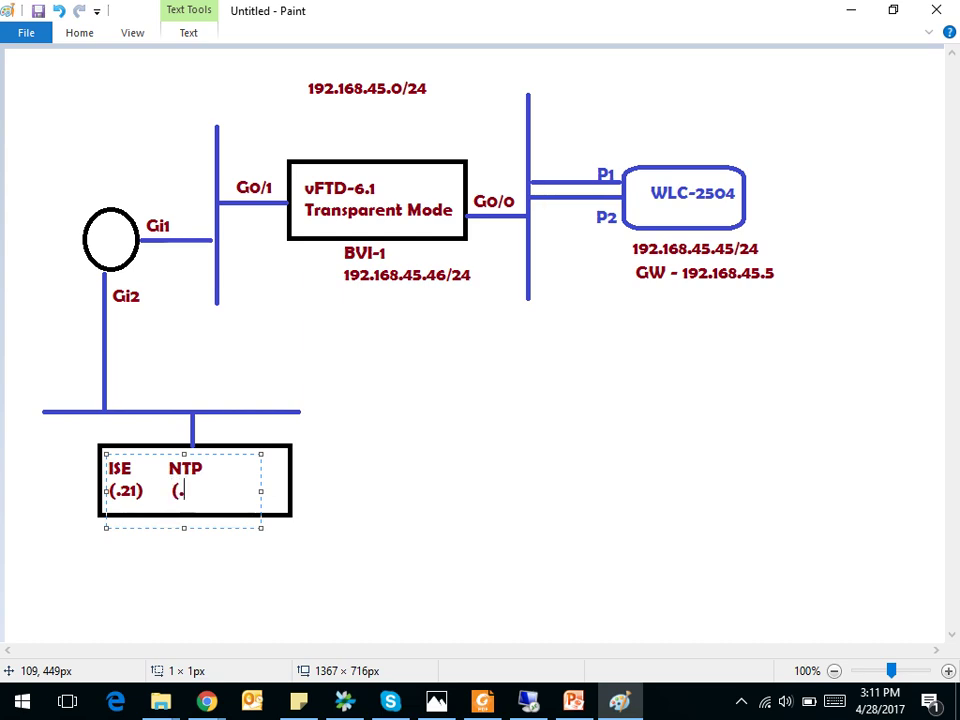
type("(.1)")
Add DNS with (.45) to the server-box label, widening it so the line fits.
left_click(215, 469)
type("DNS")
left_click(202, 490)
type("(.45)")
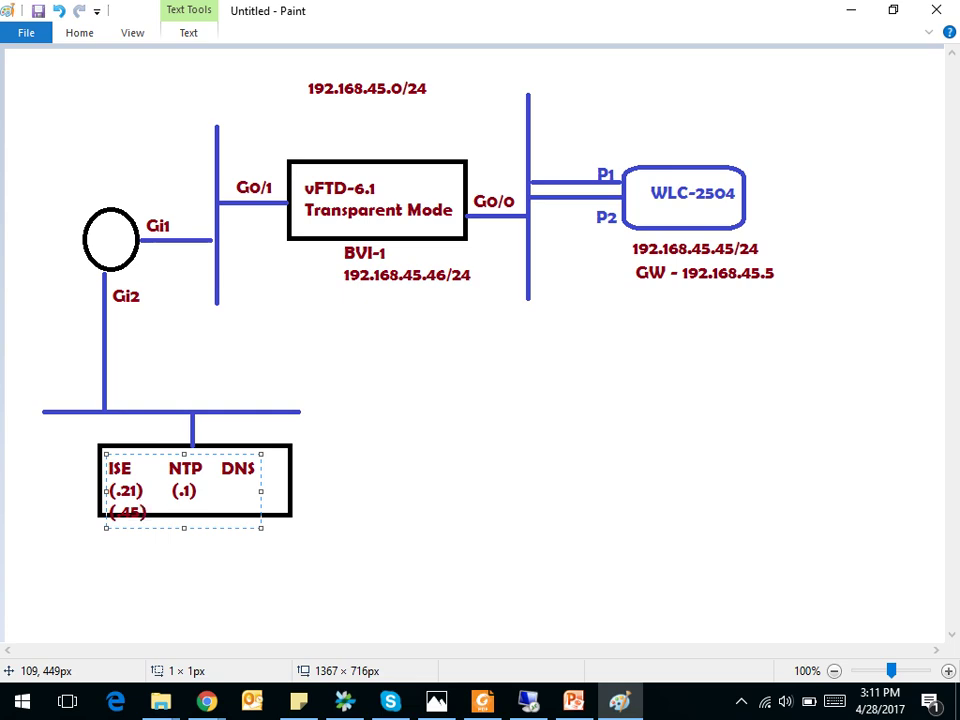
left_click_drag(260, 491, 292, 491)
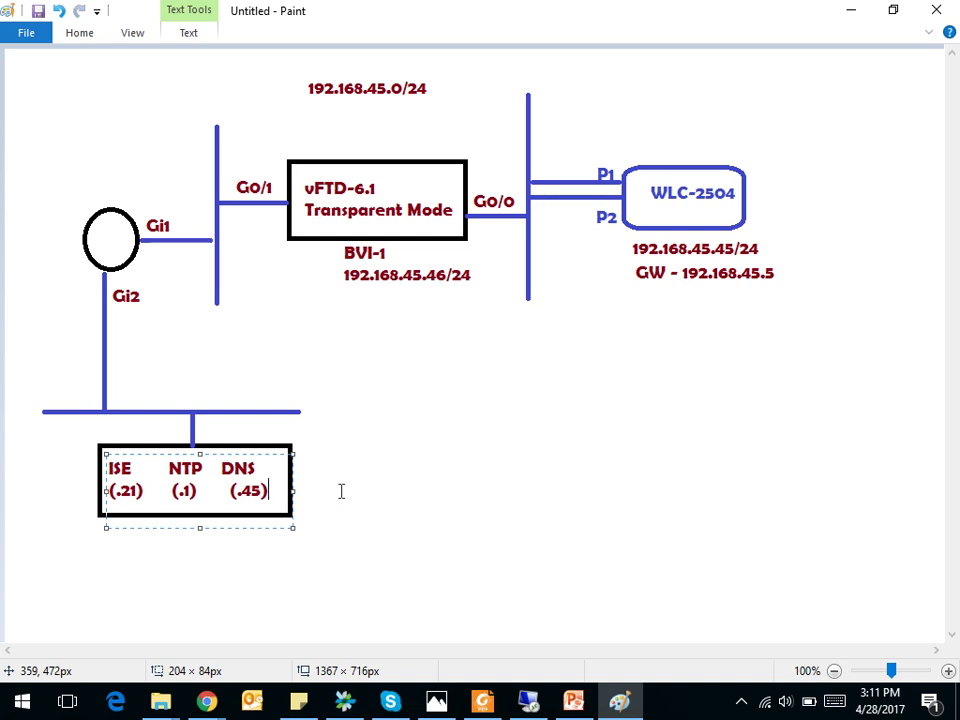
left_click(340, 491)
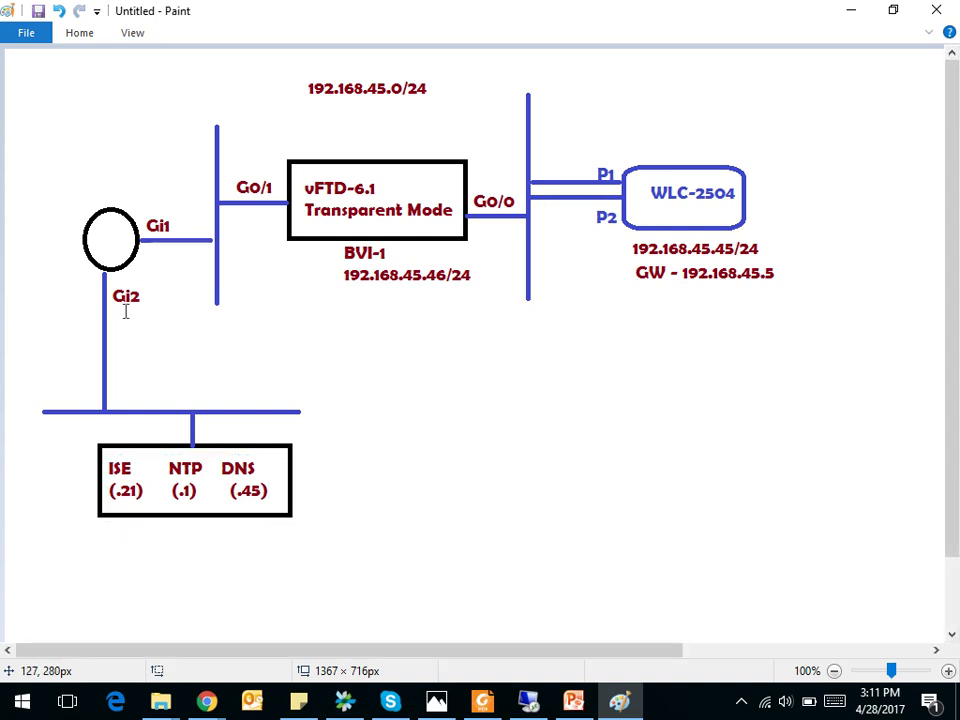
Add (.97) under Gi2 and place the label V100- 192.168.100.0/24 above the lower line.
left_click(115, 316)
type("(.97")
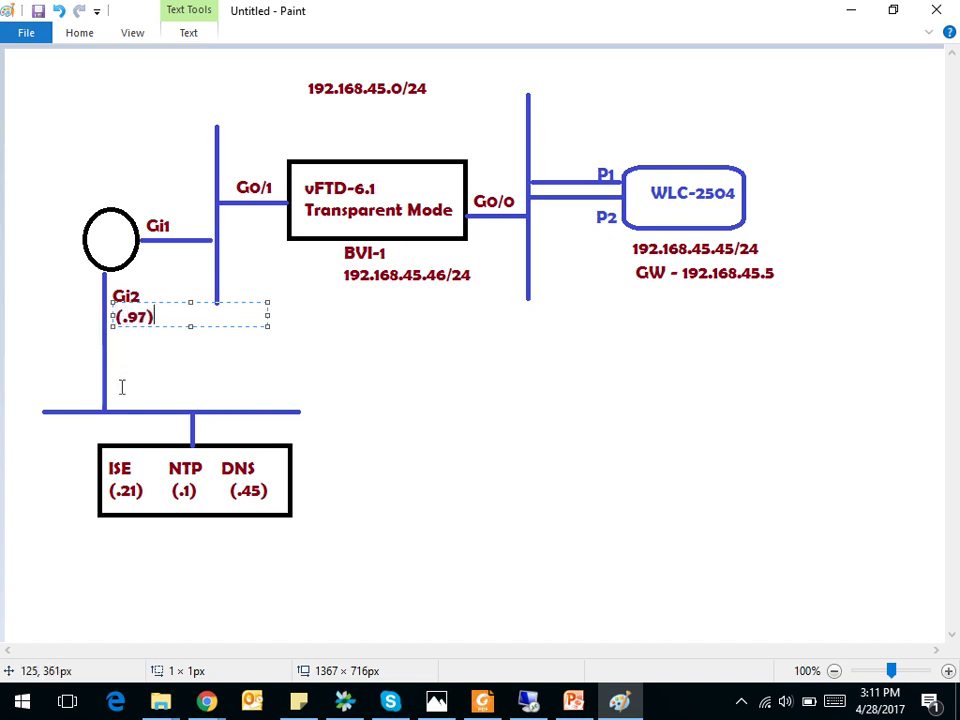
left_click(121, 386)
type("VLA")
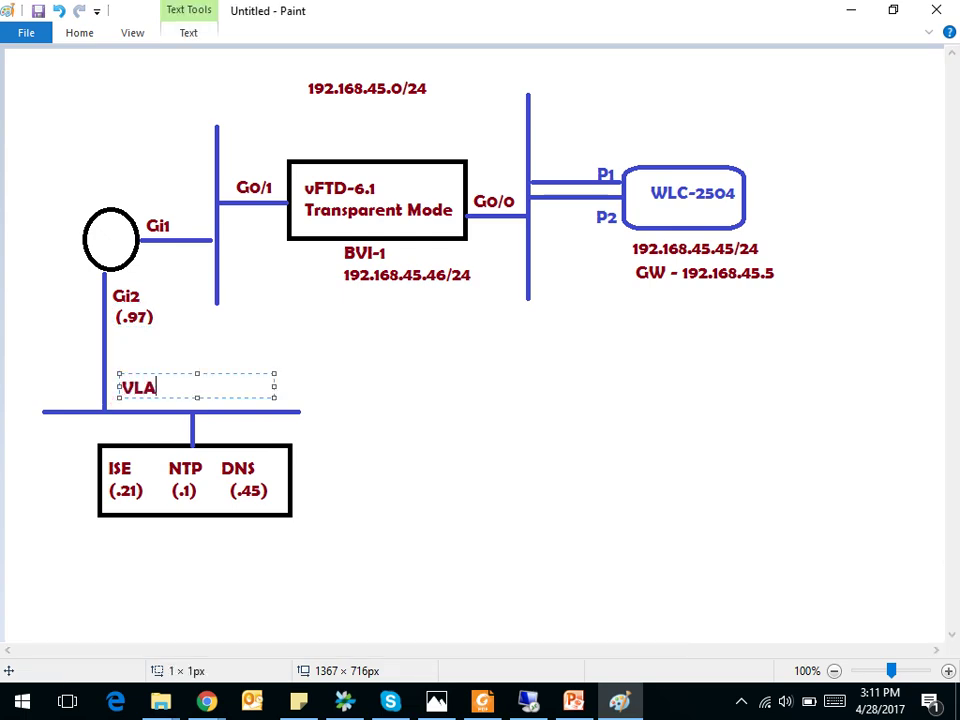
type("100- 192.168.100.0/24")
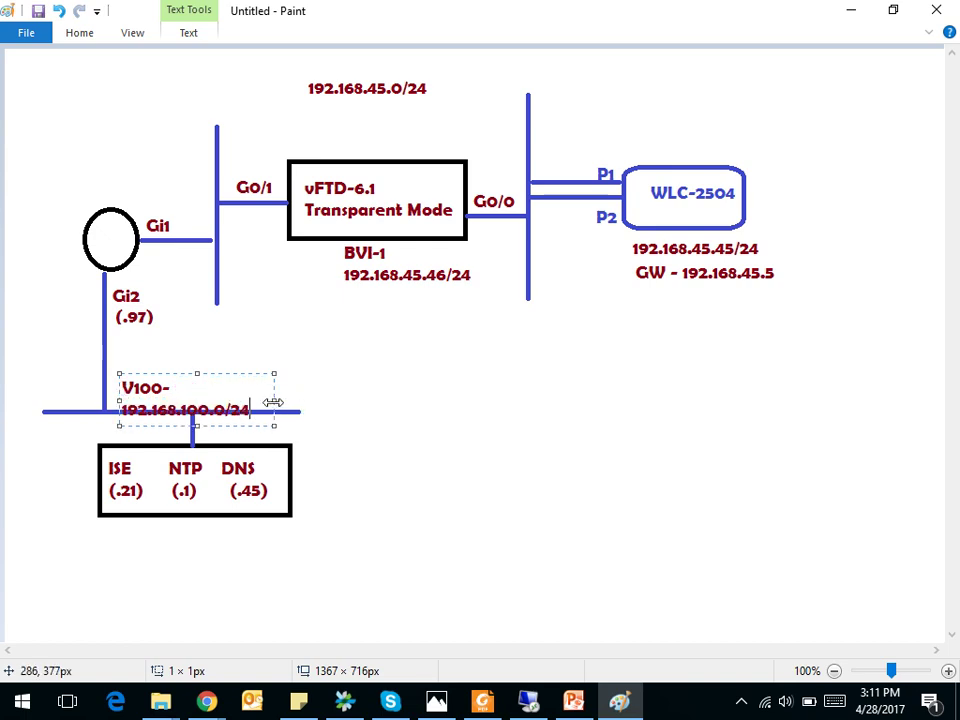
left_click_drag(274, 400, 283, 400)
left_click_drag(169, 373, 170, 356)
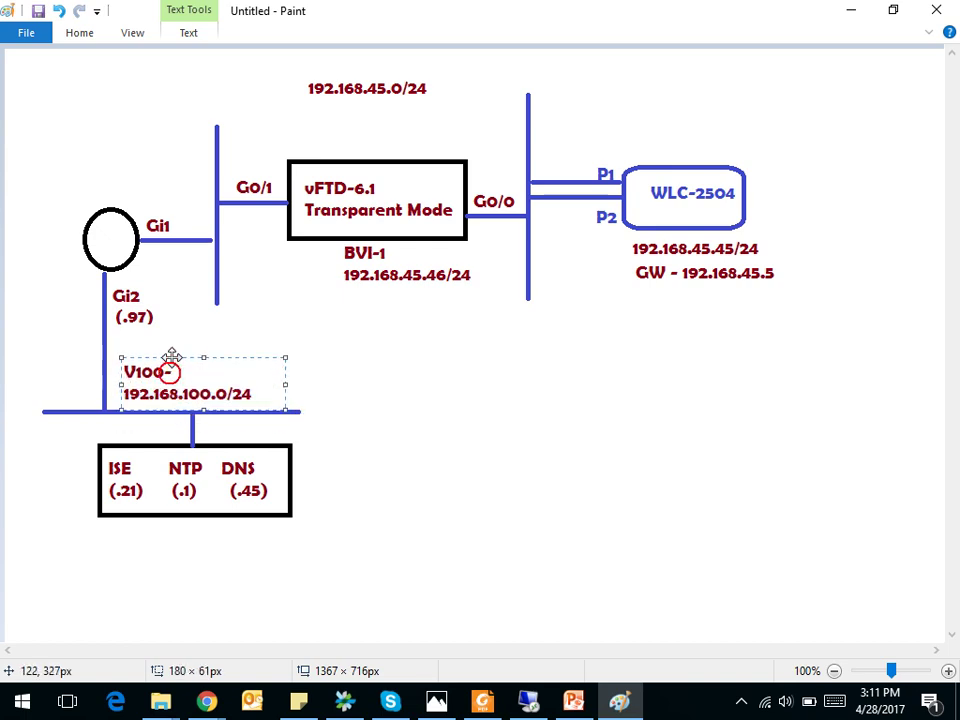
left_click(400, 393)
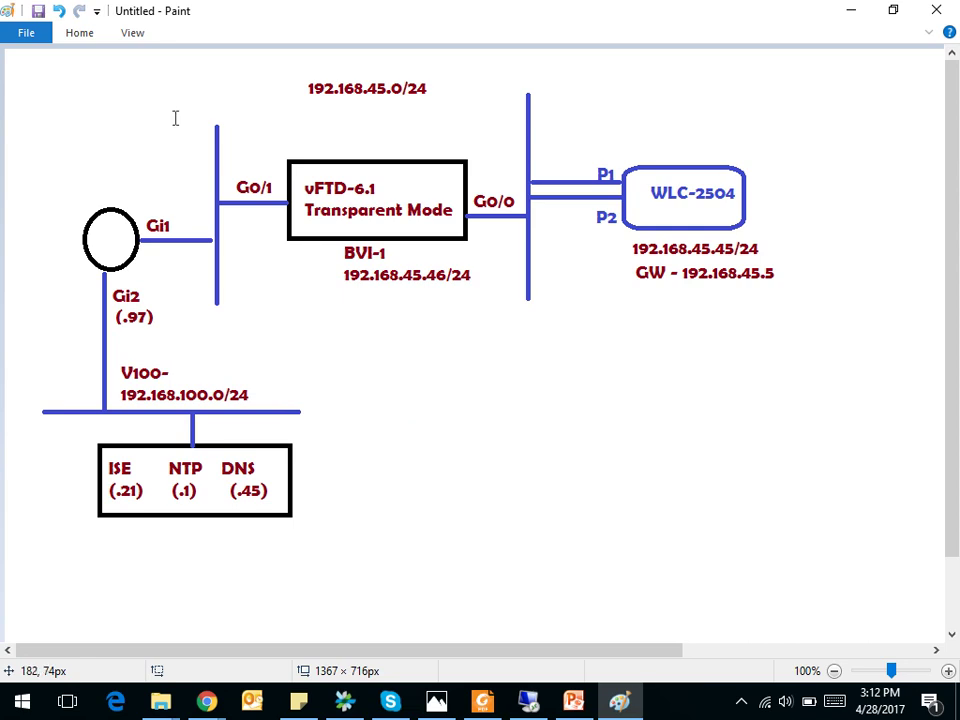
In vSphere, select the vFTD-Transparent VM and view its Summary page.
left_click(535, 712)
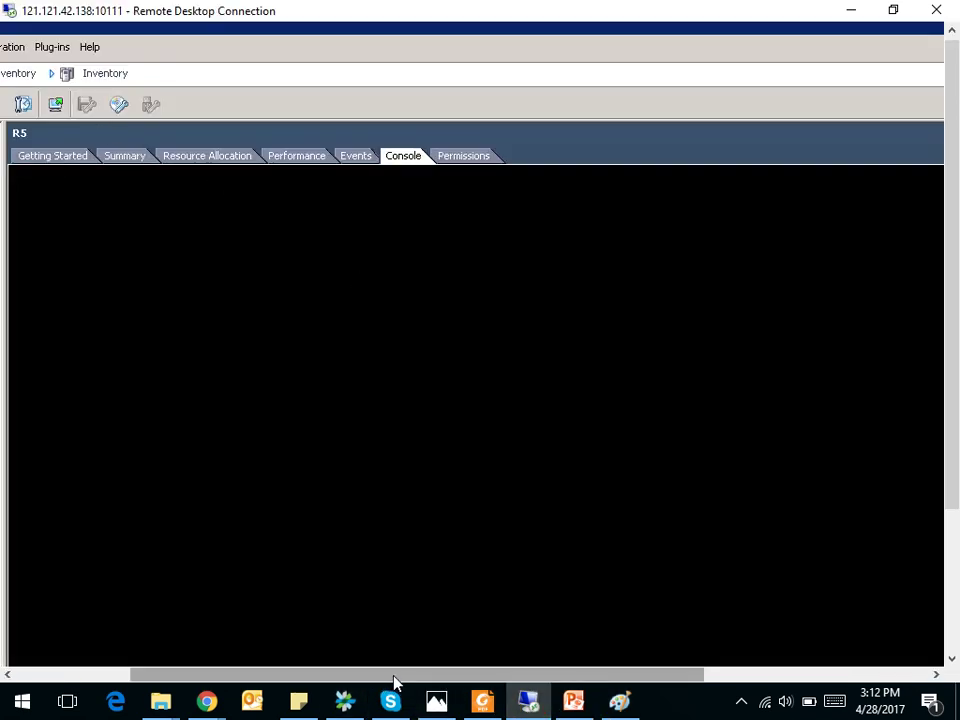
left_click_drag(394, 677, 167, 651)
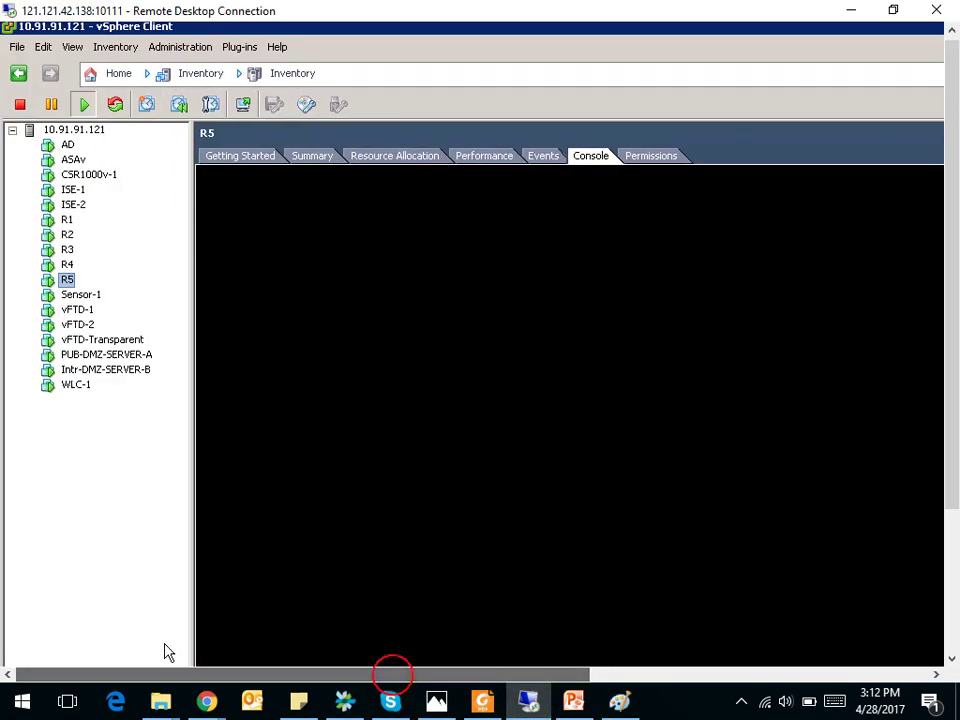
left_click(87, 345)
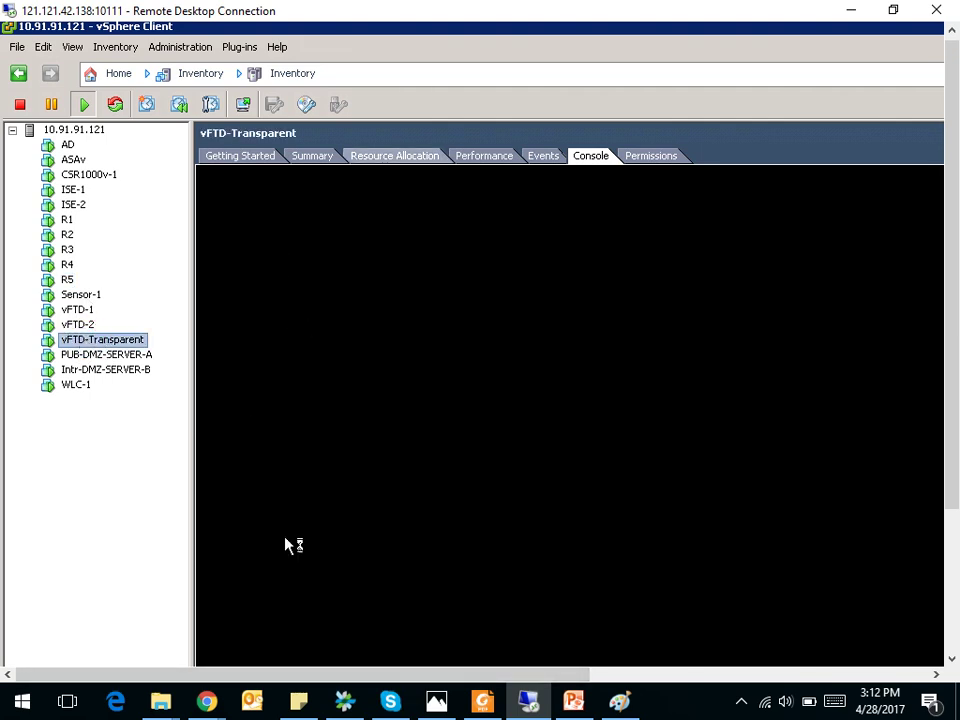
left_click_drag(953, 417, 955, 476)
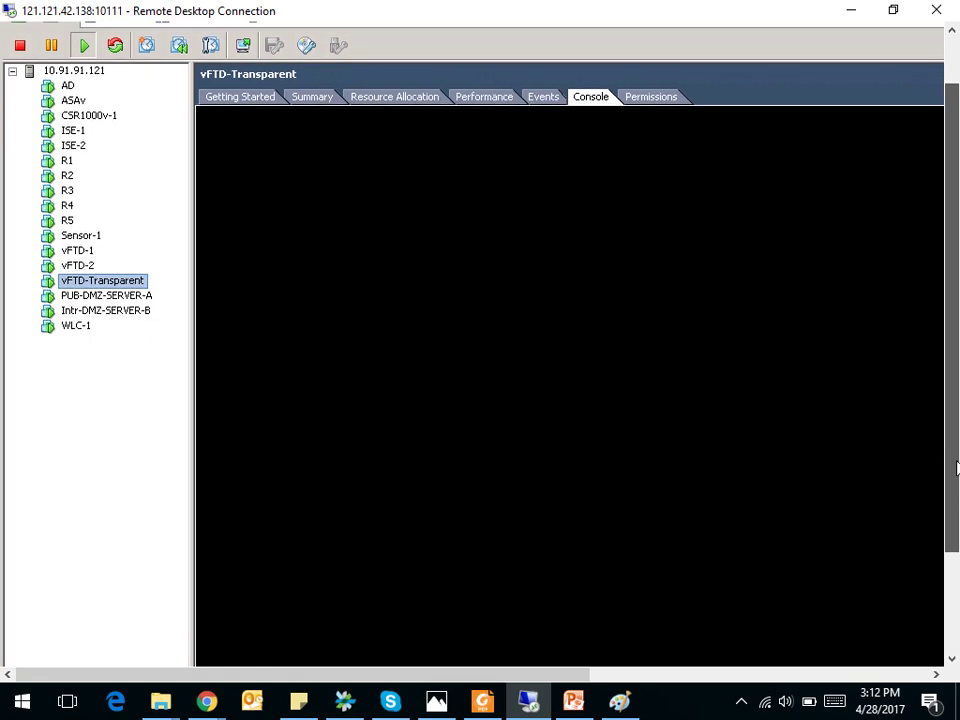
left_click(305, 100)
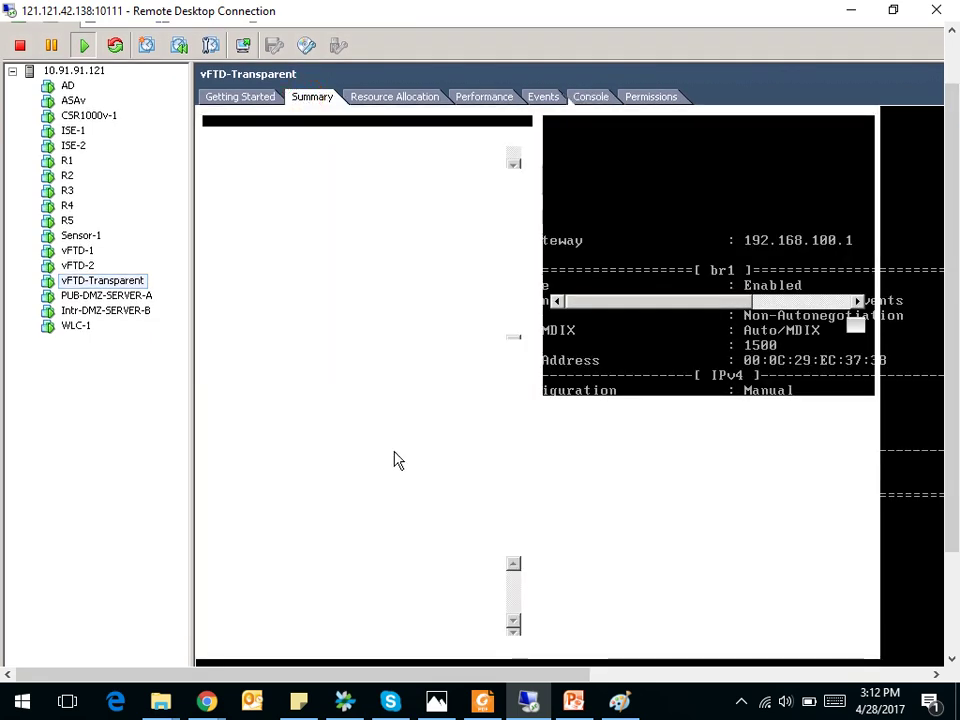
Review its adapters Server NW, VLAN-45 and VLAN-87 without changes, then return to Paint.
left_click(266, 471)
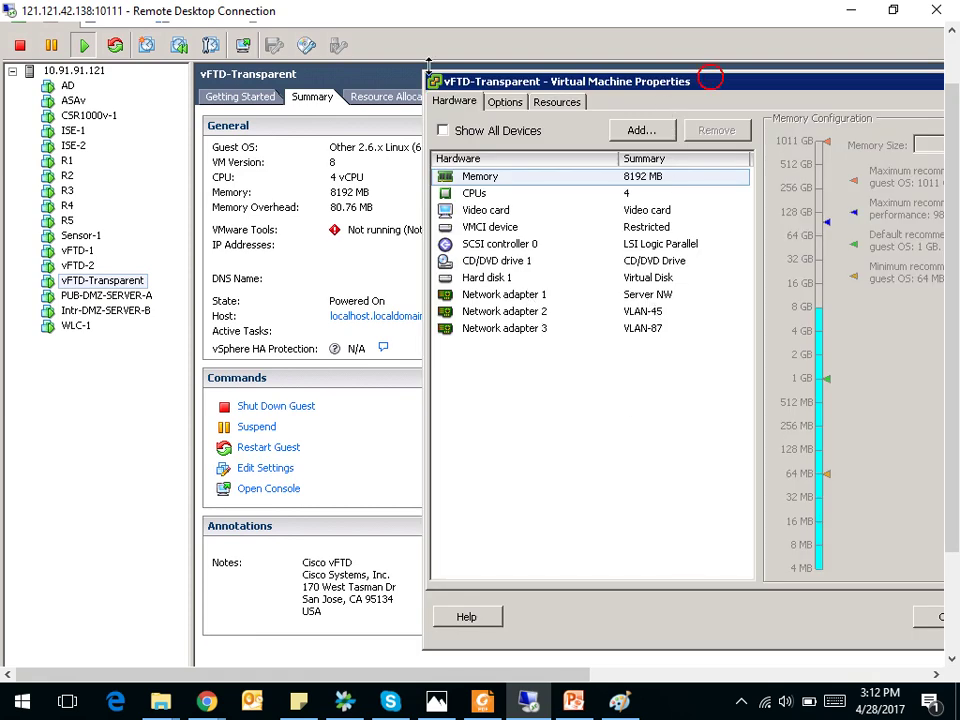
left_click_drag(712, 87, 430, 77)
left_click(738, 607)
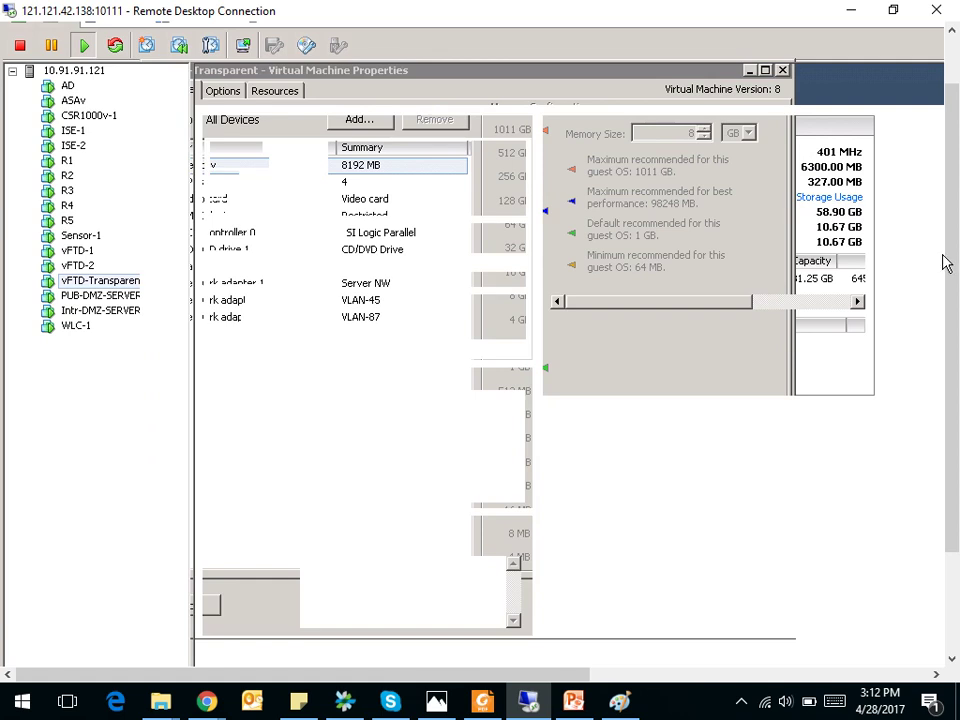
left_click(88, 442)
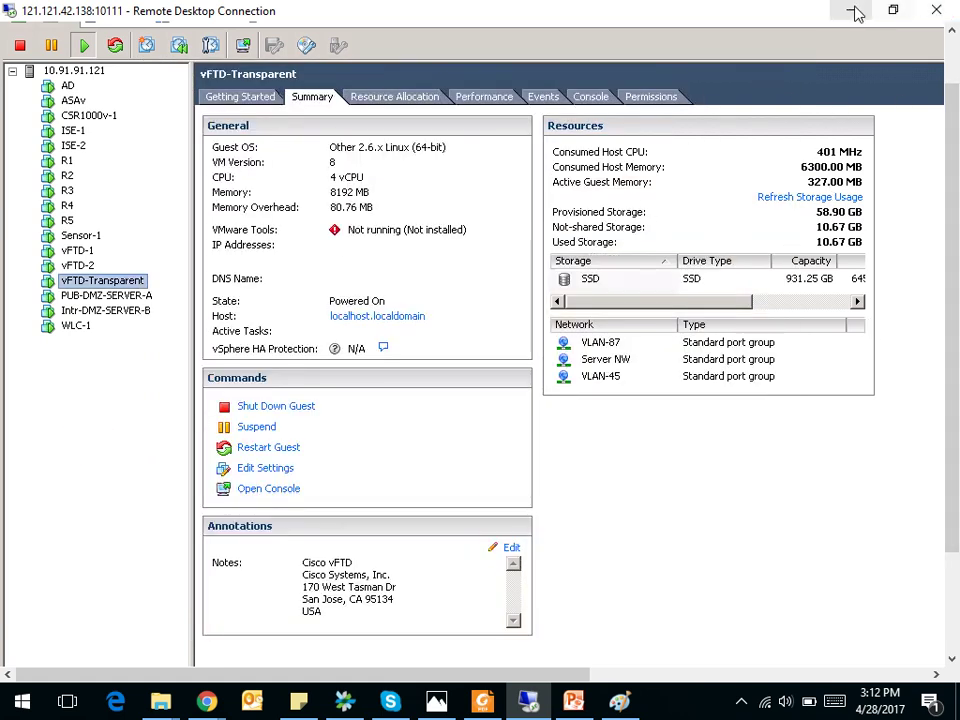
left_click(620, 703)
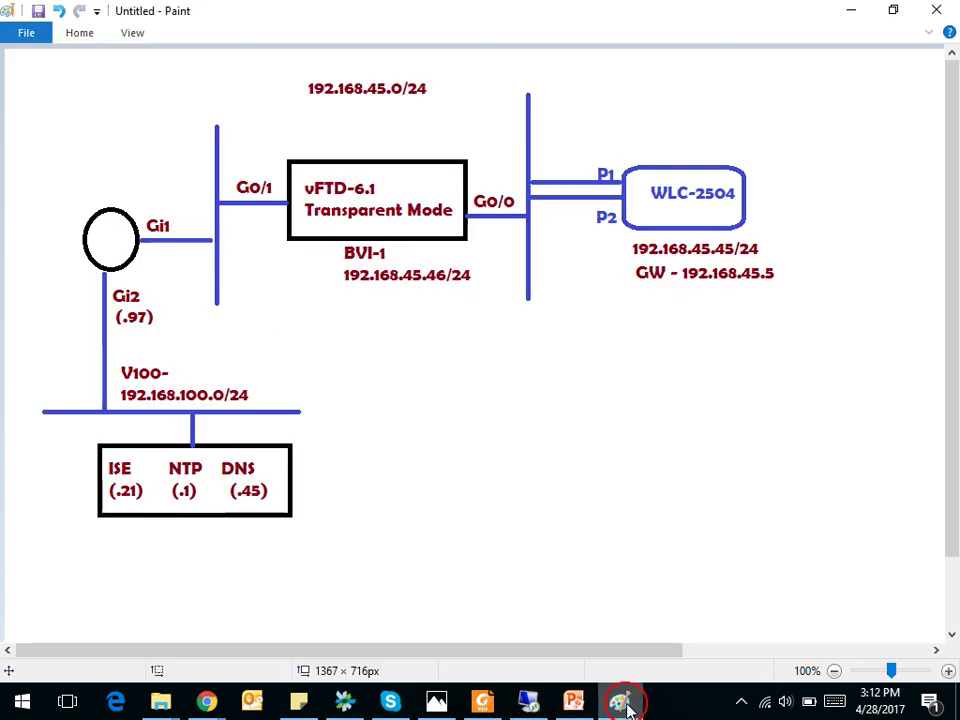
Label the right vertical line VLAN-45 and the left vertical line VLAN-87.
left_click(541, 108)
type("VLAN-45")
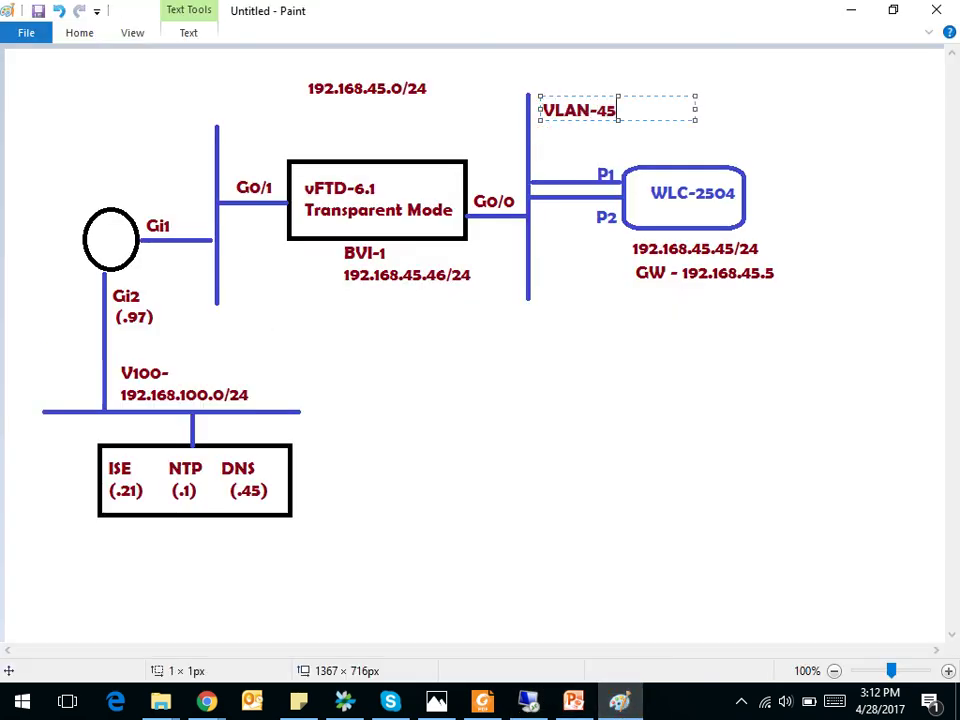
left_click(162, 118)
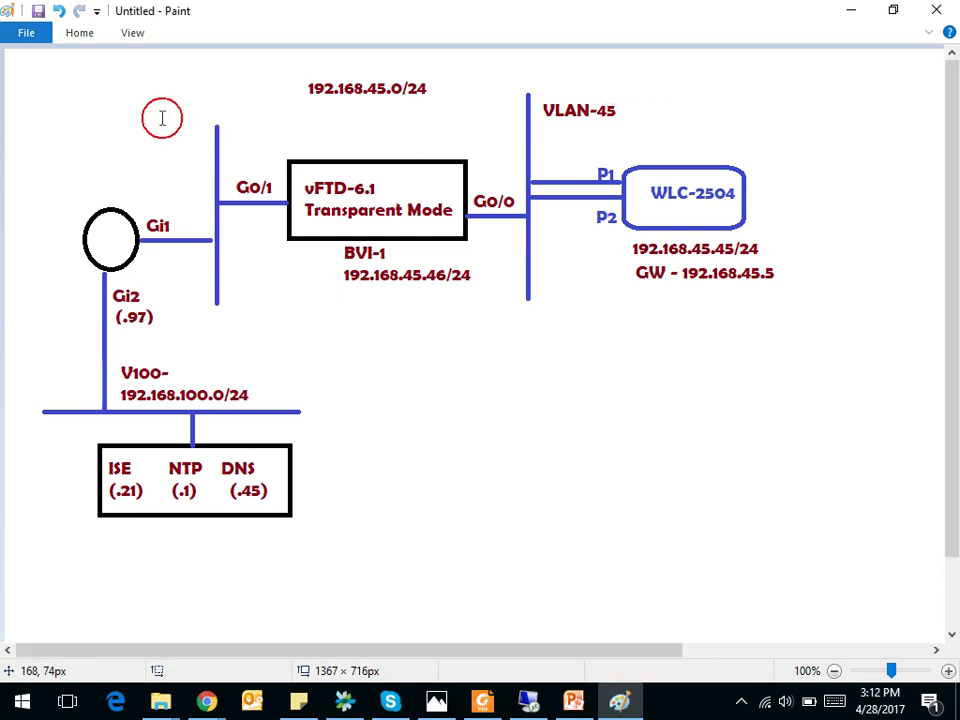
left_click(162, 118)
type("VLAN")
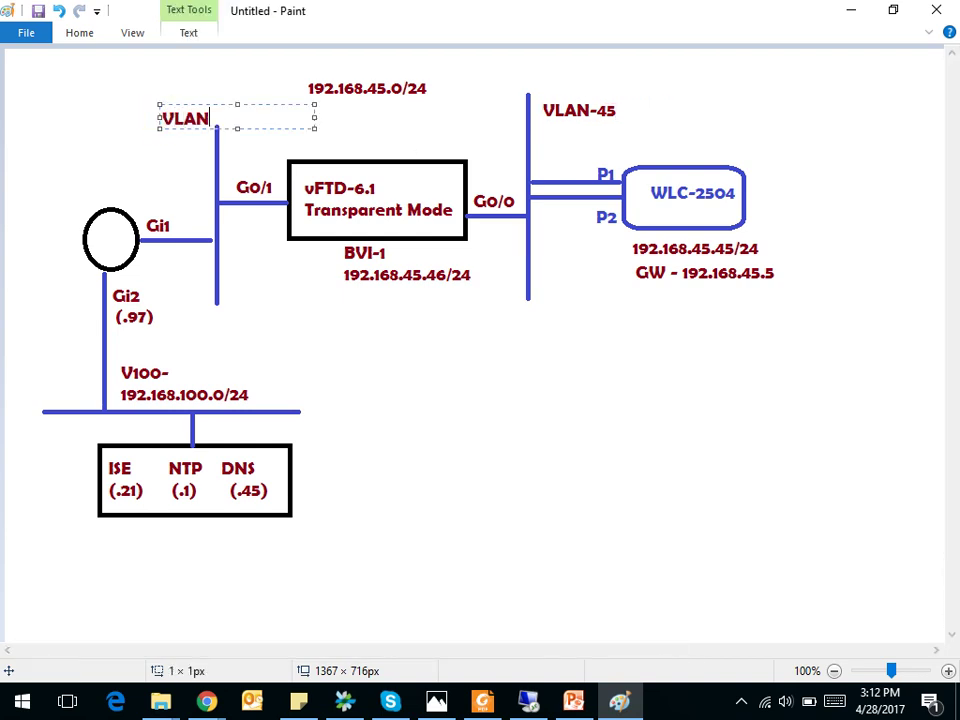
type("-87")
left_click(454, 358)
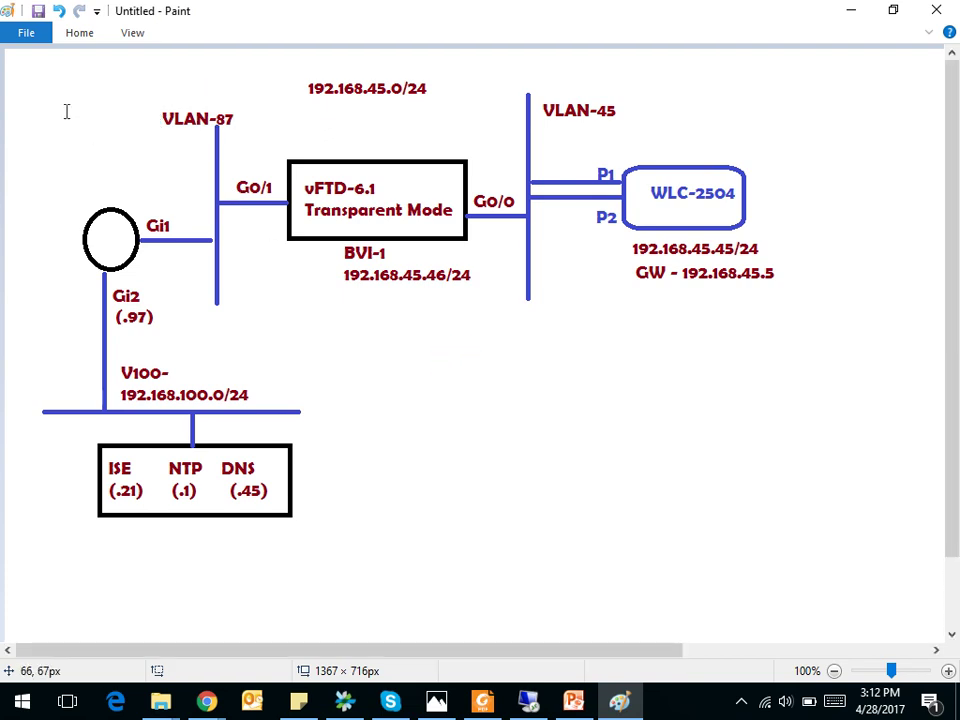
Select the straight Line shape with green as the drawing colour.
left_click(79, 33)
left_click(228, 68)
left_click(79, 33)
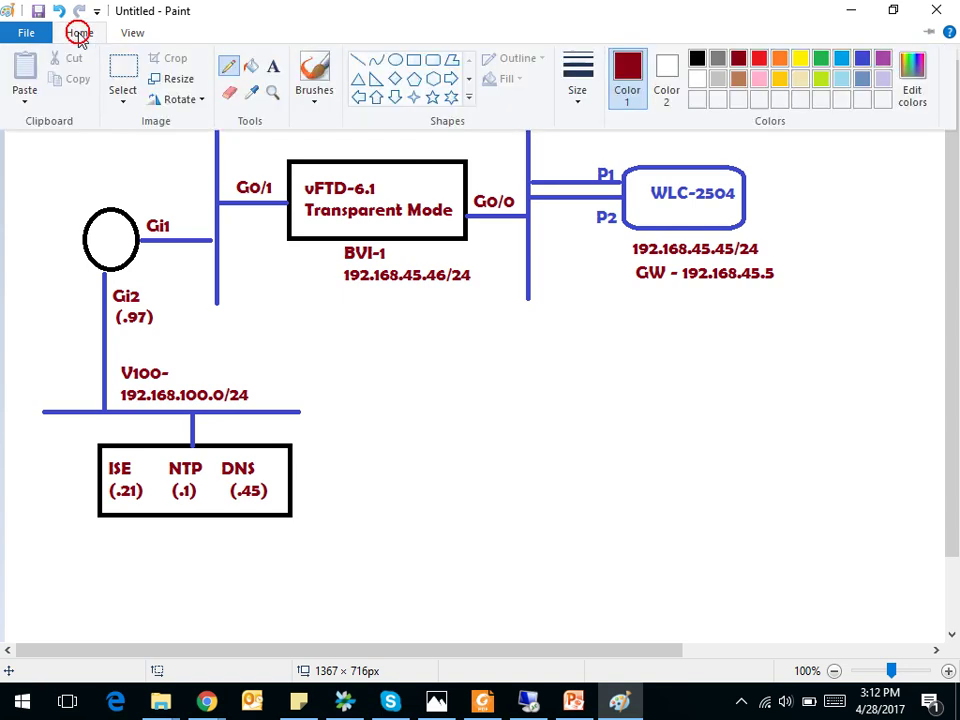
left_click(357, 60)
left_click(79, 33)
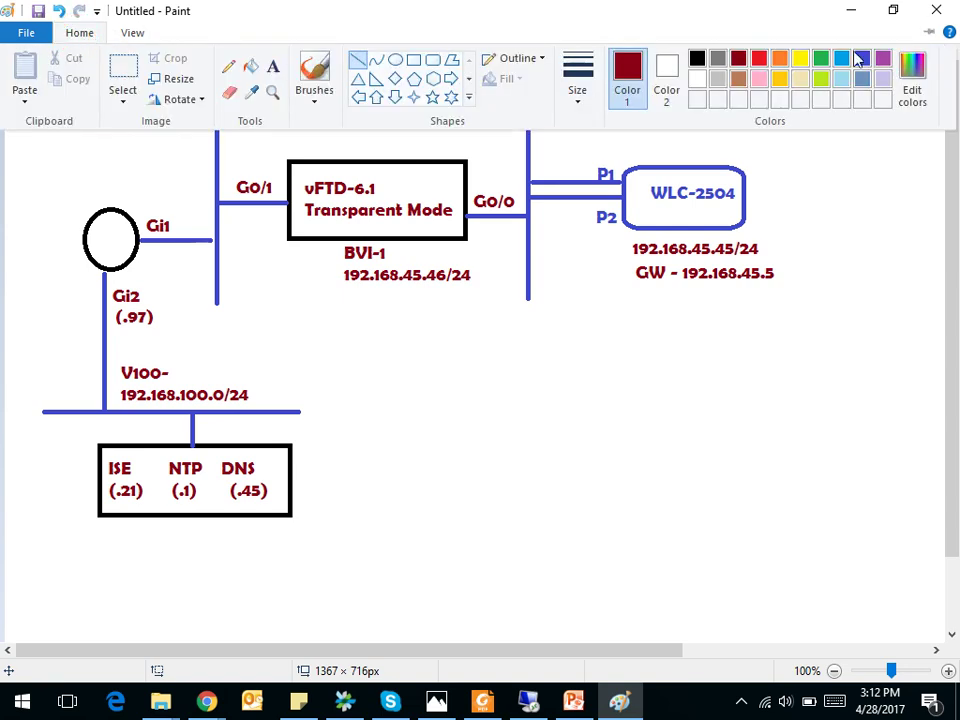
left_click(820, 60)
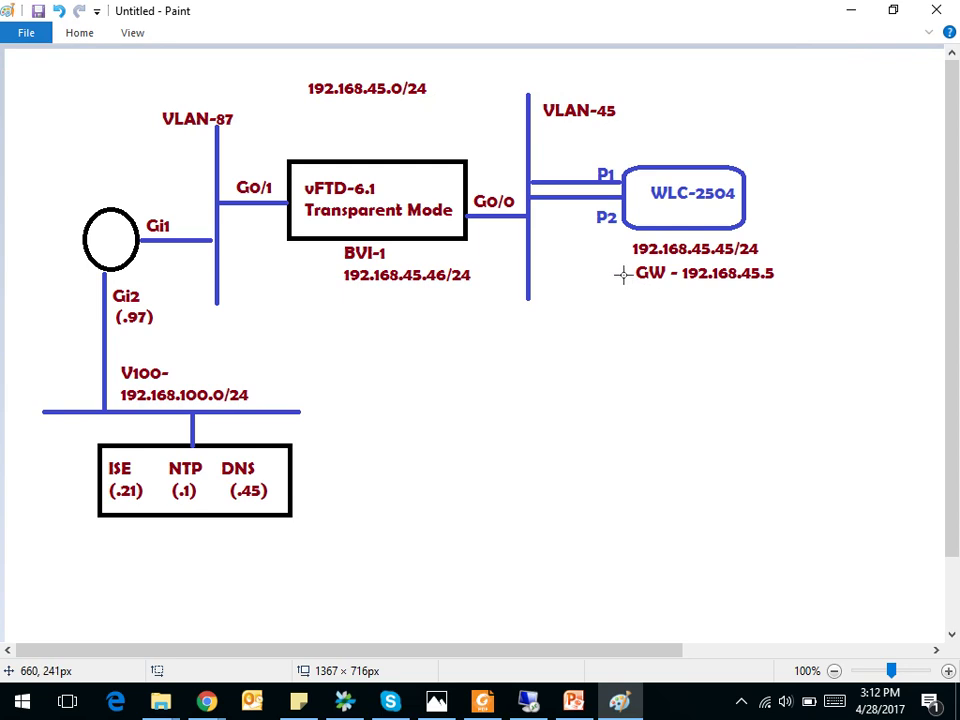
Draw a green arrow from the GW - 192.168.45.5 label back to the router circle.
left_click_drag(631, 276, 168, 274)
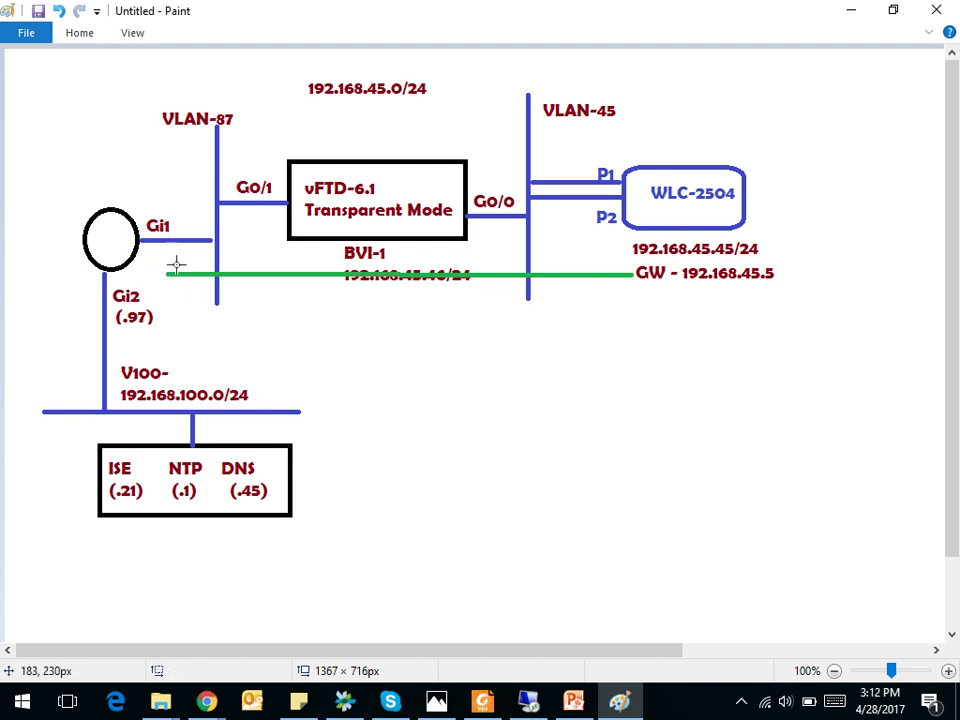
left_click_drag(178, 262, 170, 274)
left_click(180, 314)
left_click(173, 286)
left_click(193, 317)
Add a dark red (.5) label above the Gi1 interface.
left_click(86, 33)
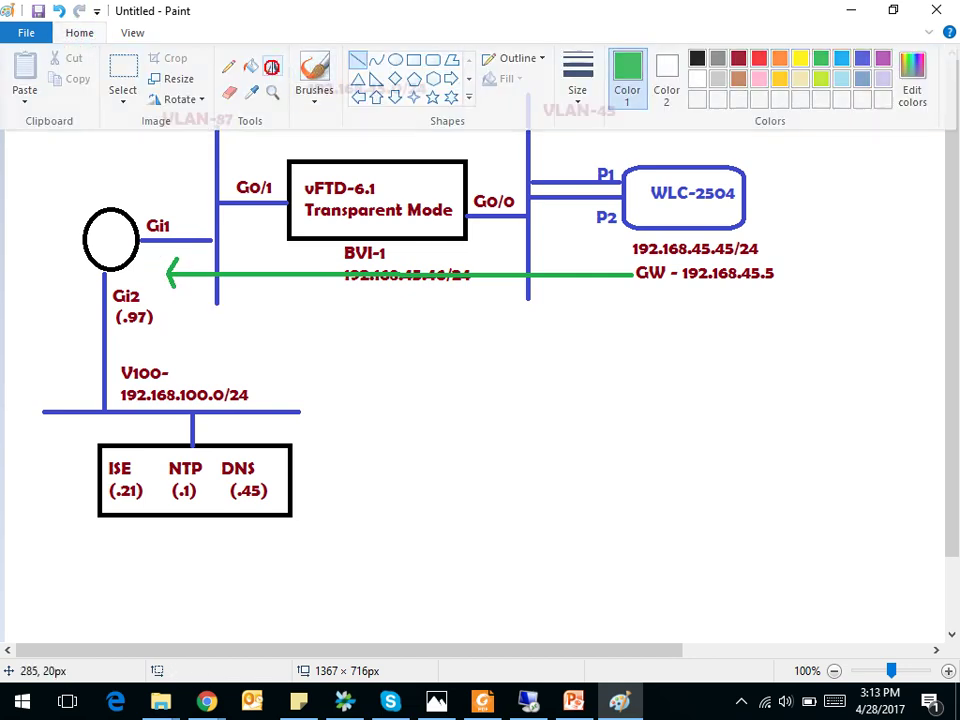
left_click(205, 56)
double_click(80, 34)
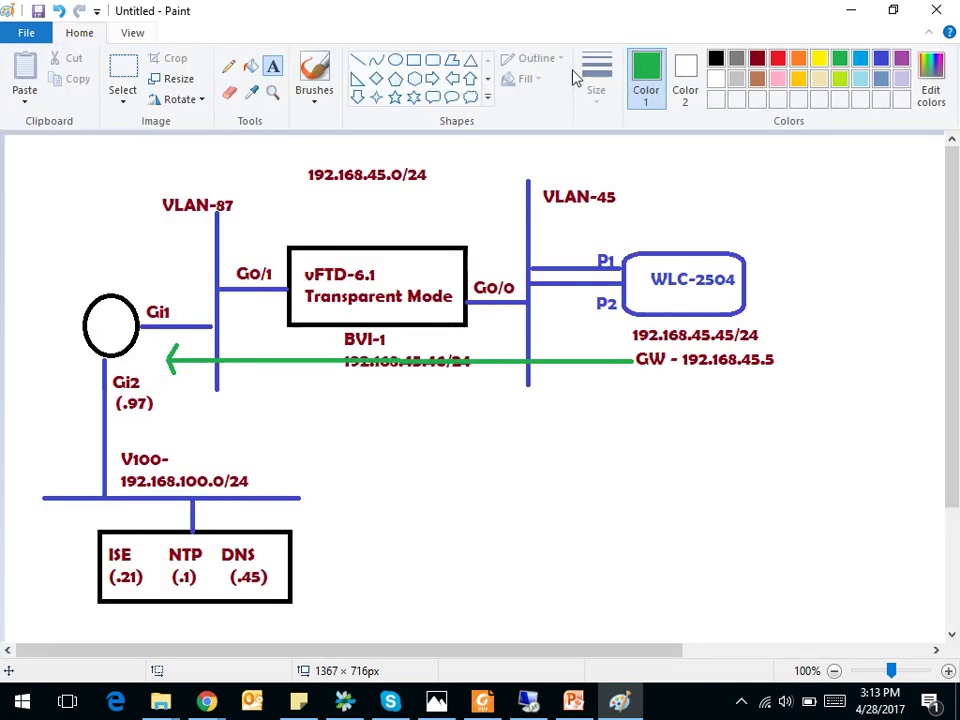
left_click(757, 60)
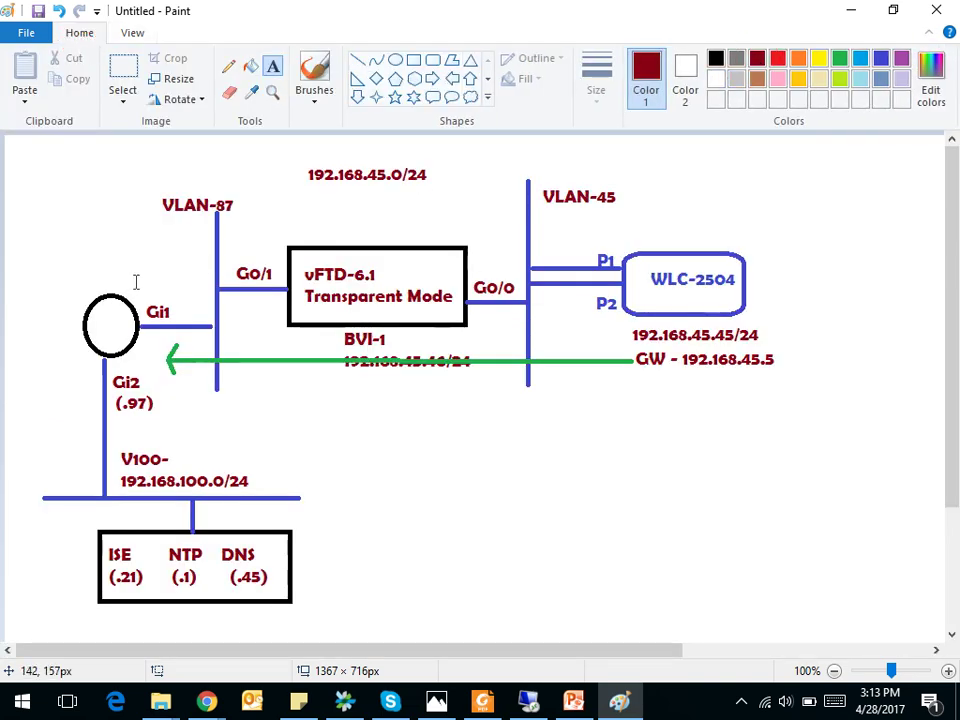
left_click(143, 281)
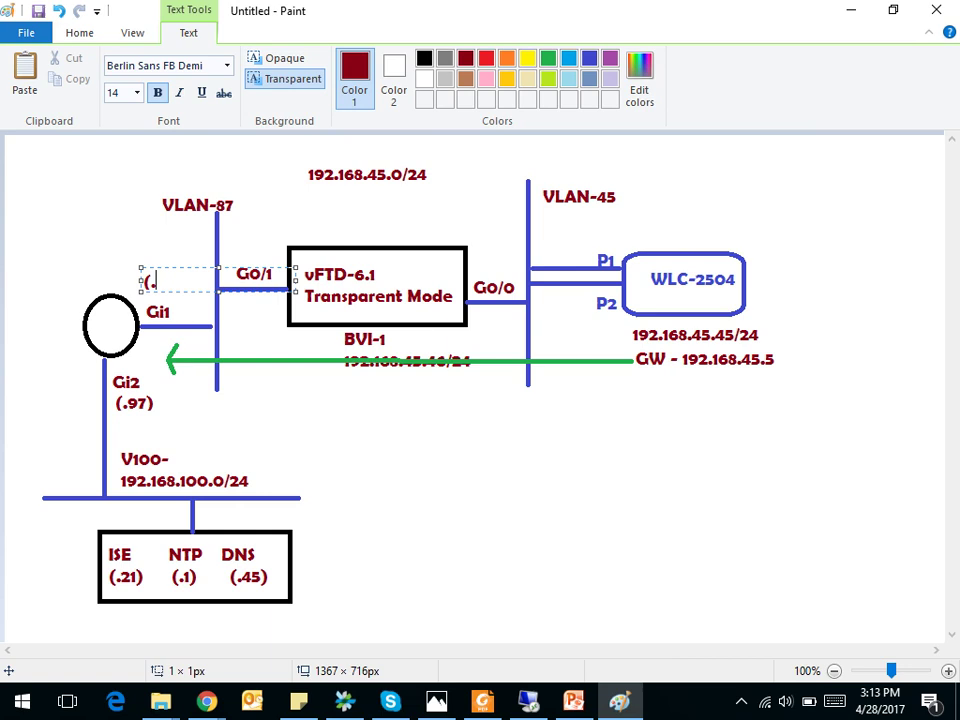
left_click(305, 440)
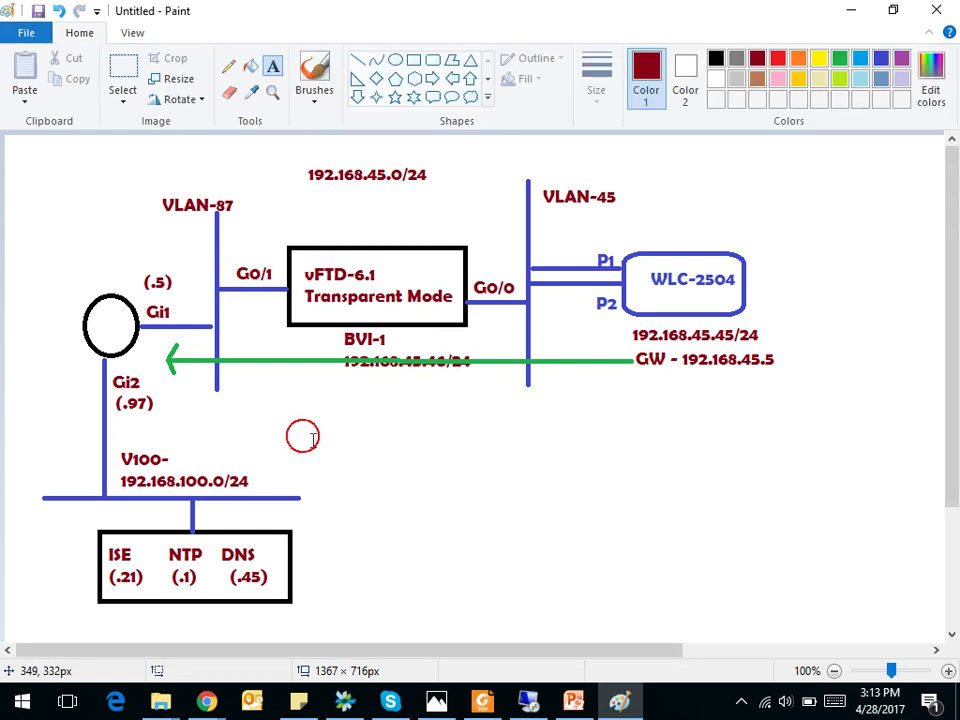
double_click(86, 33)
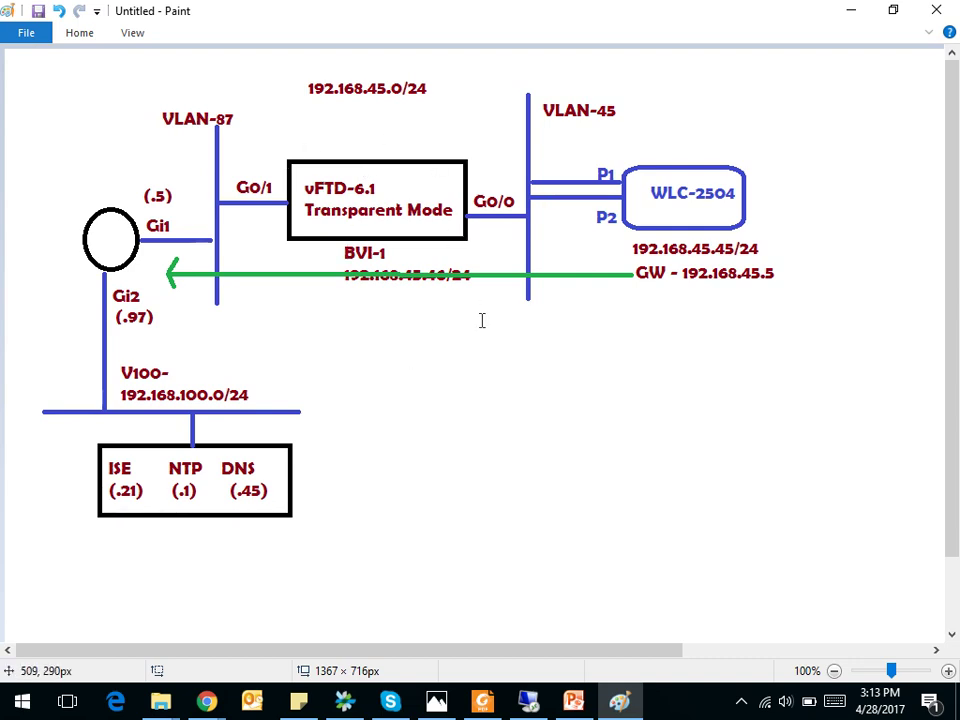
Switch to the AD VM console showing the vFTD3-TransparentFW device page in FMC.
left_click(528, 708)
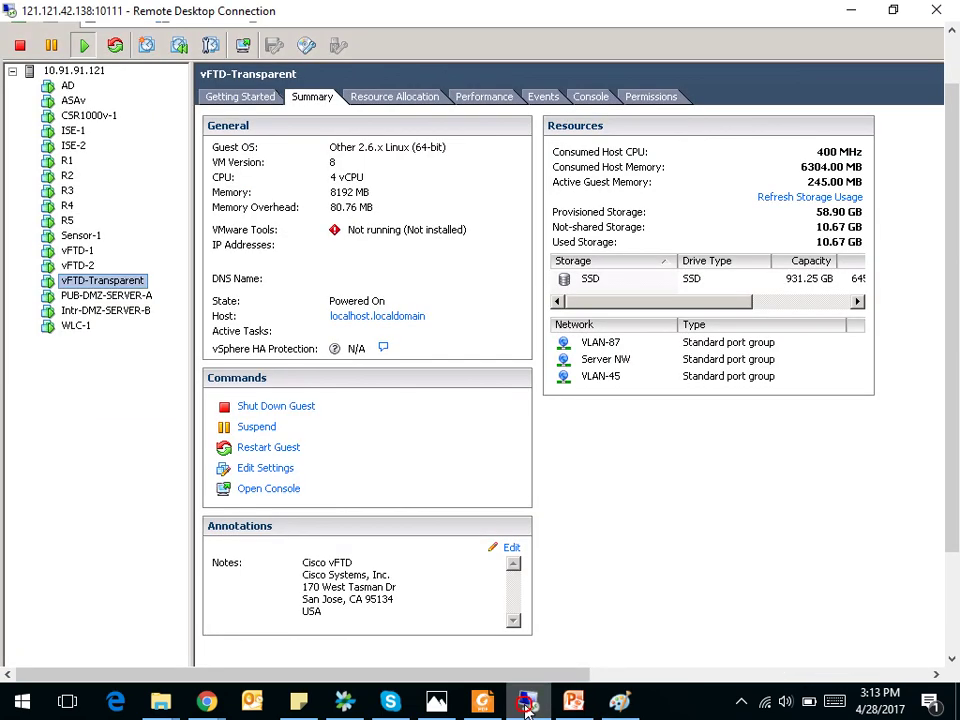
left_click(945, 347)
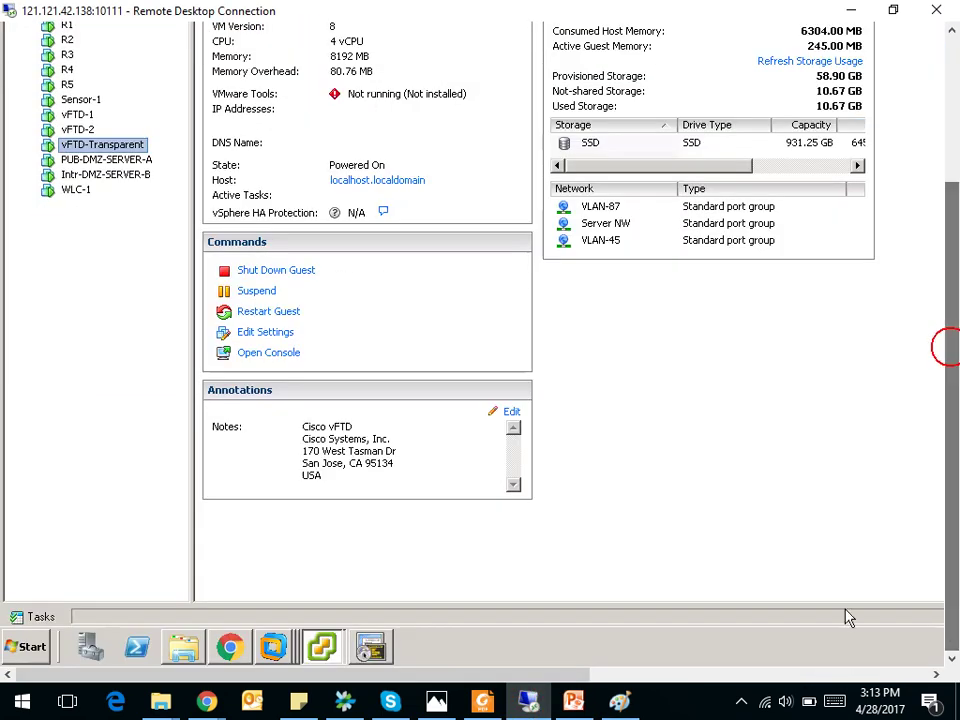
left_click(324, 656)
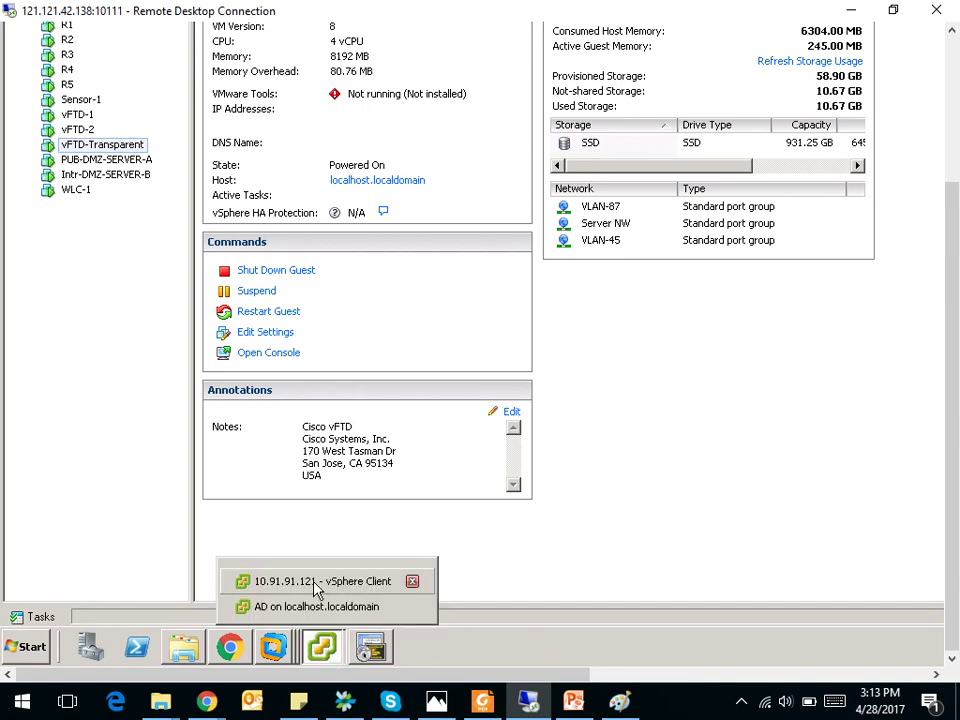
left_click(317, 606)
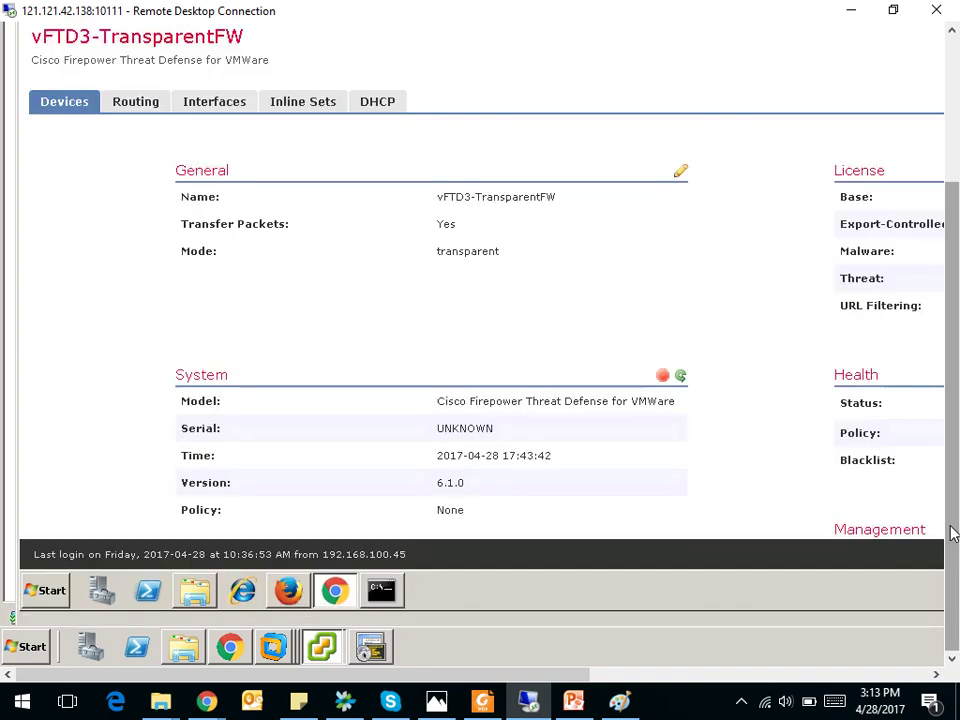
scroll(952, 533, "up", 3)
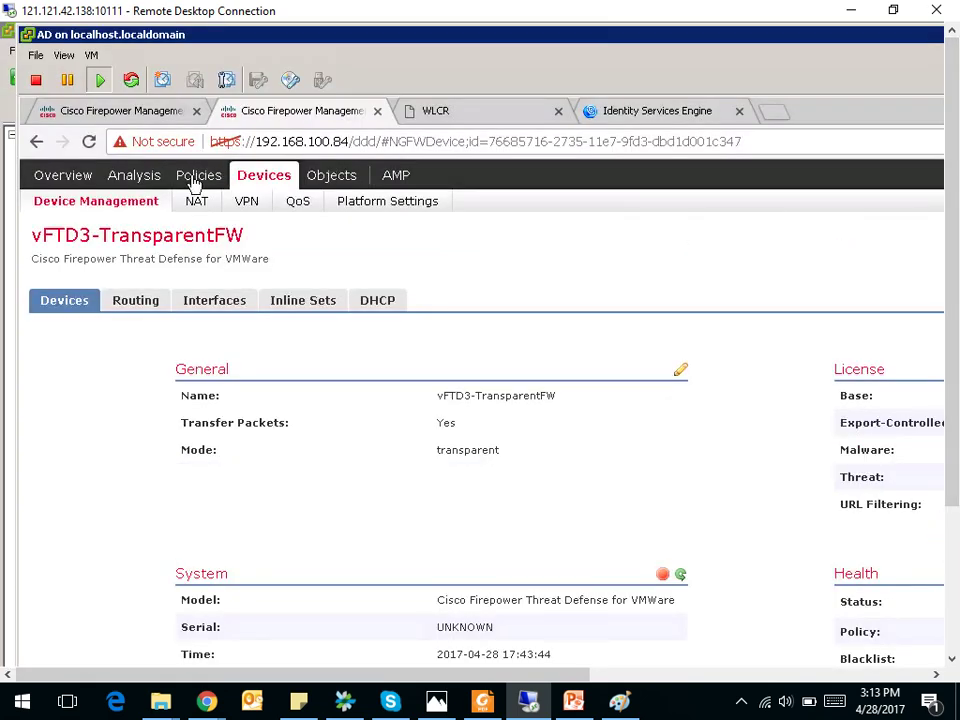
left_click(64, 56)
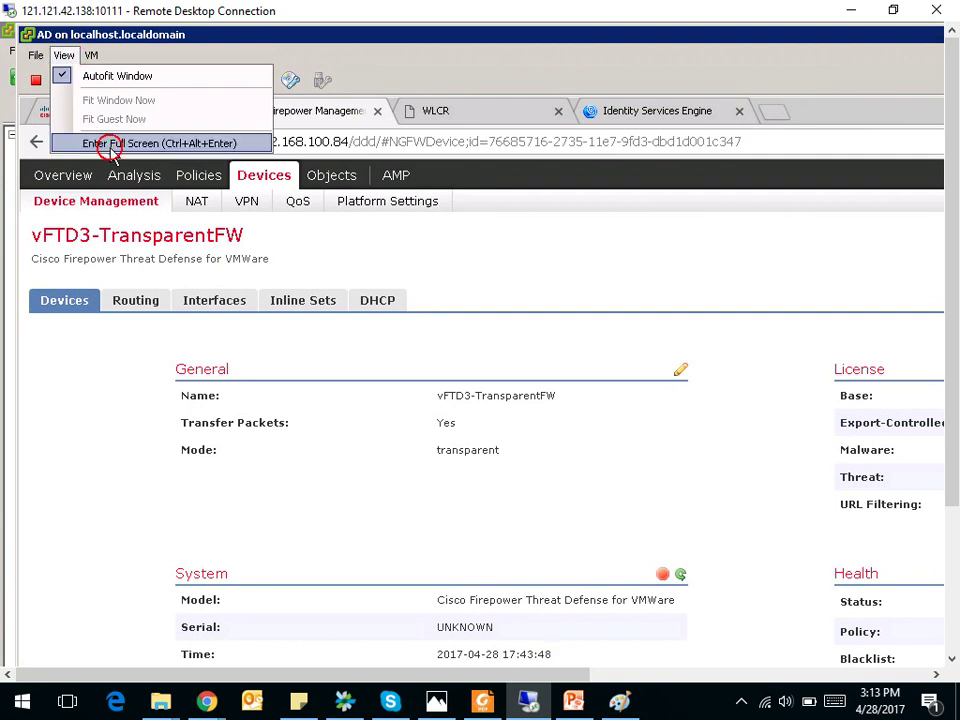
Make the console full screen and open vFTD-Transparent-Firewall-Policy in the access control editor.
left_click(107, 143)
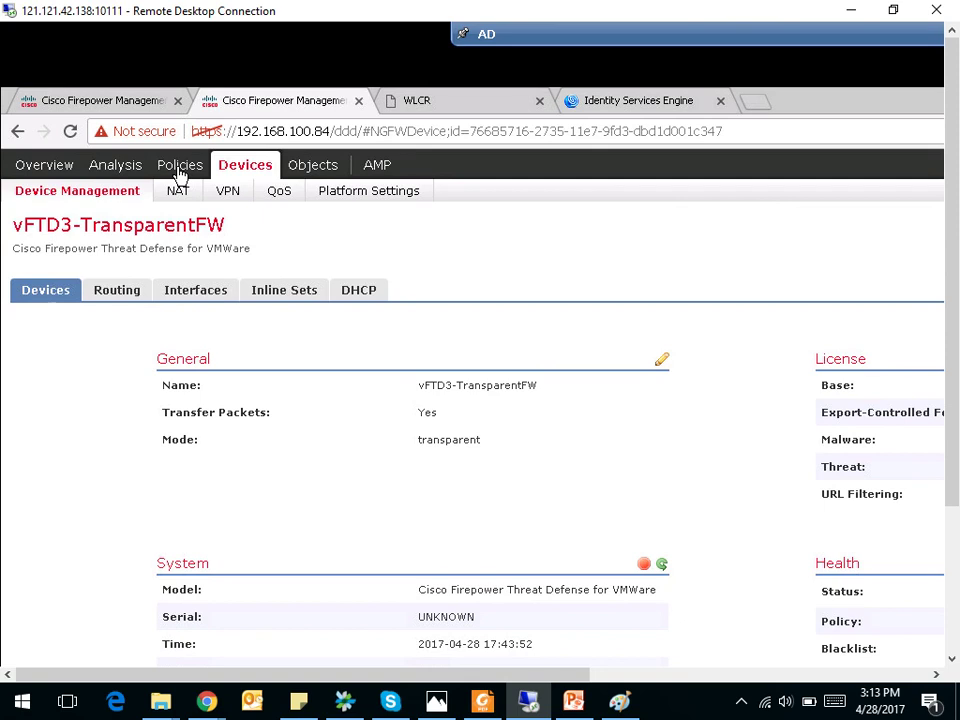
mouse_move(180, 171)
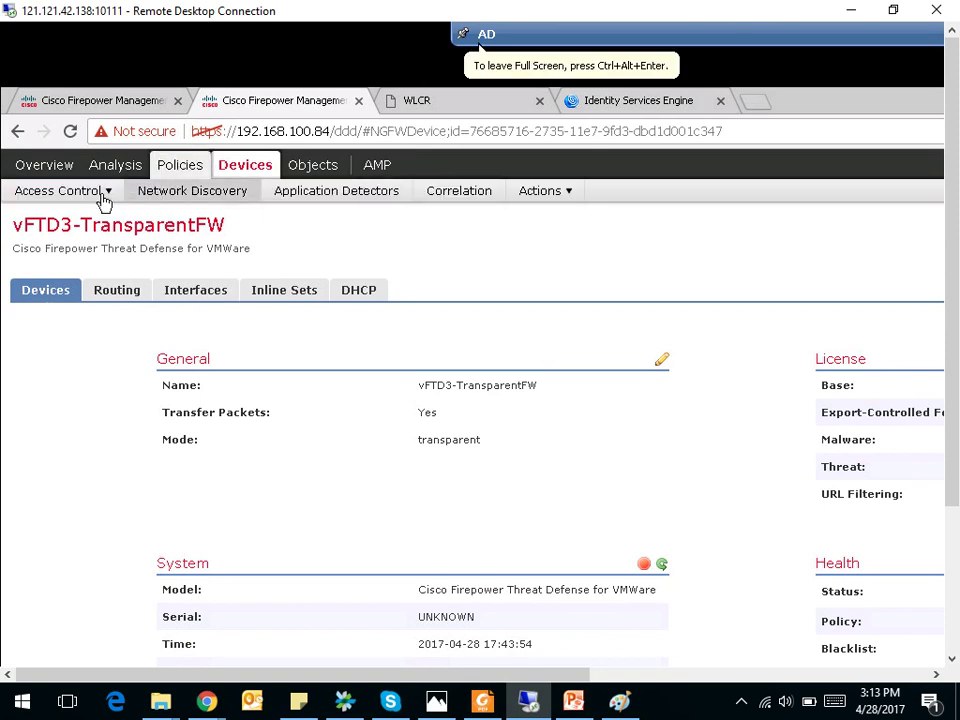
left_click(77, 216)
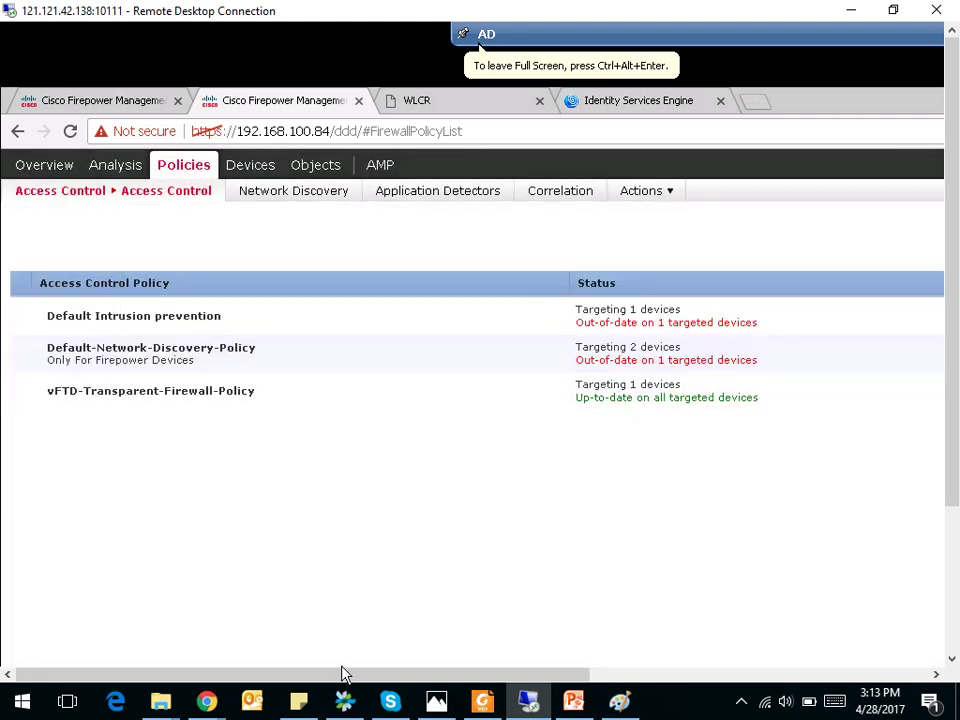
left_click_drag(343, 673, 727, 672)
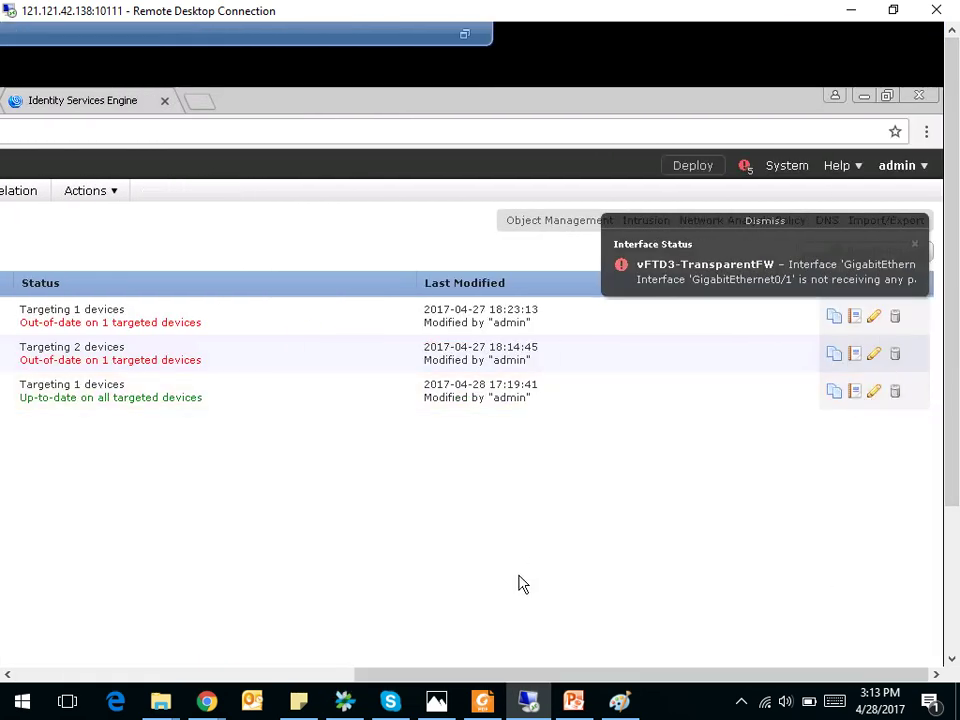
left_click_drag(593, 683, 257, 639)
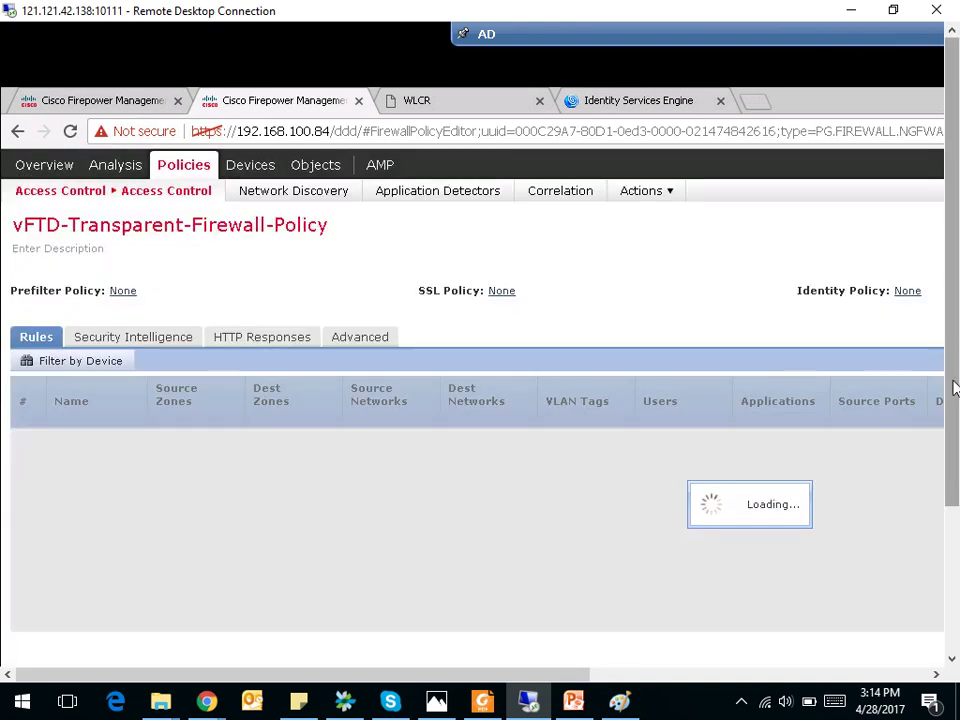
Collapse the Controller-Related-Rules, WEB-Access Rules and VLAN-45 Related Rules categories.
scroll(952, 388, "down", 2)
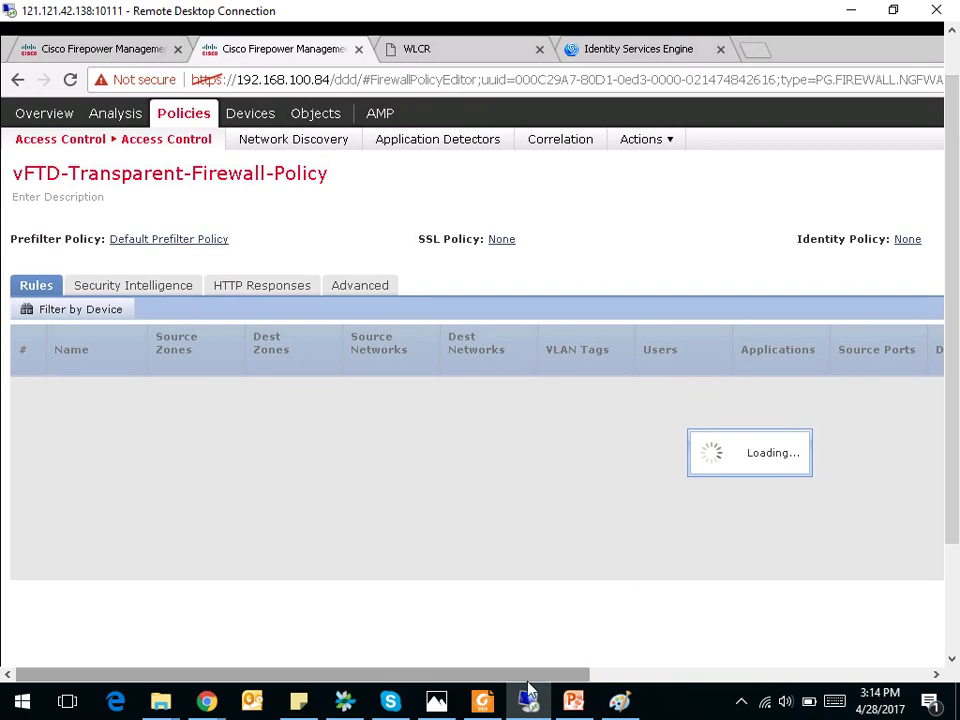
left_click_drag(514, 676, 464, 676)
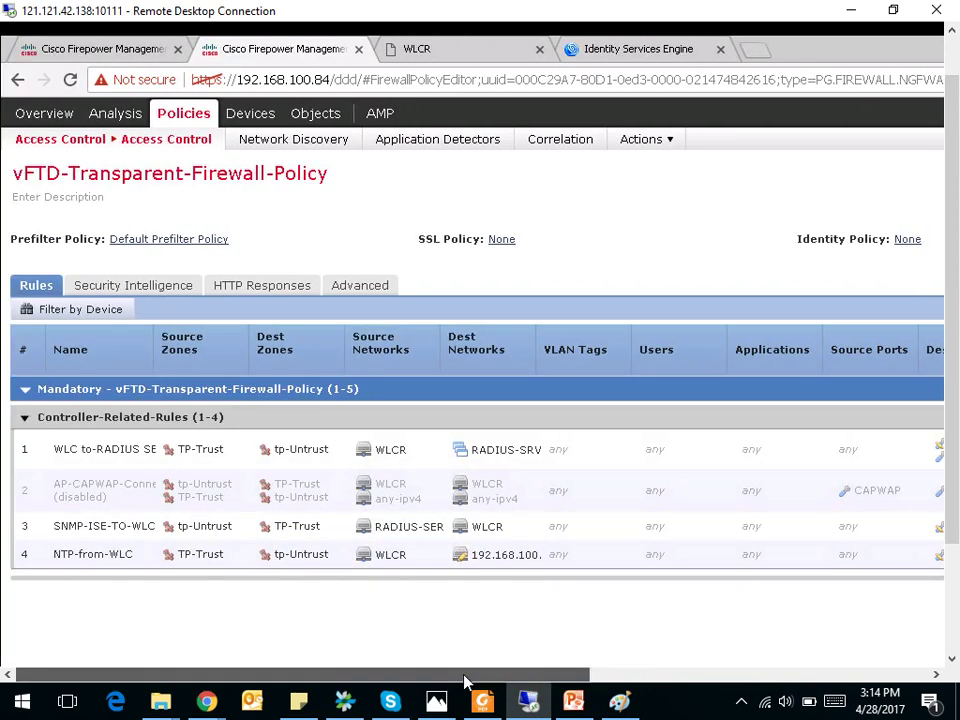
left_click(24, 418)
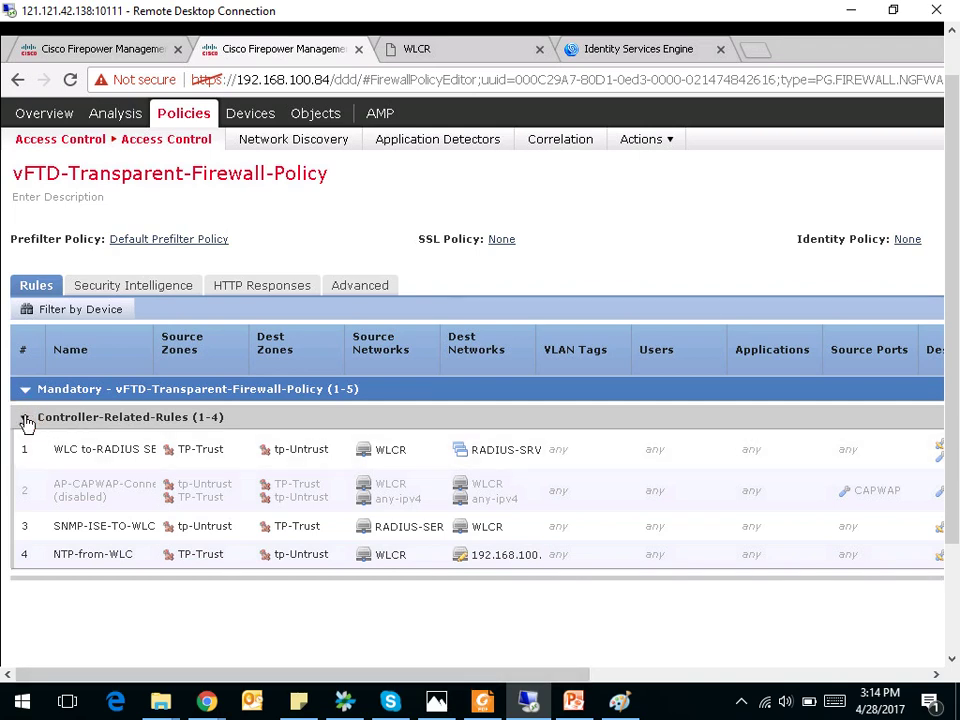
left_click(25, 420)
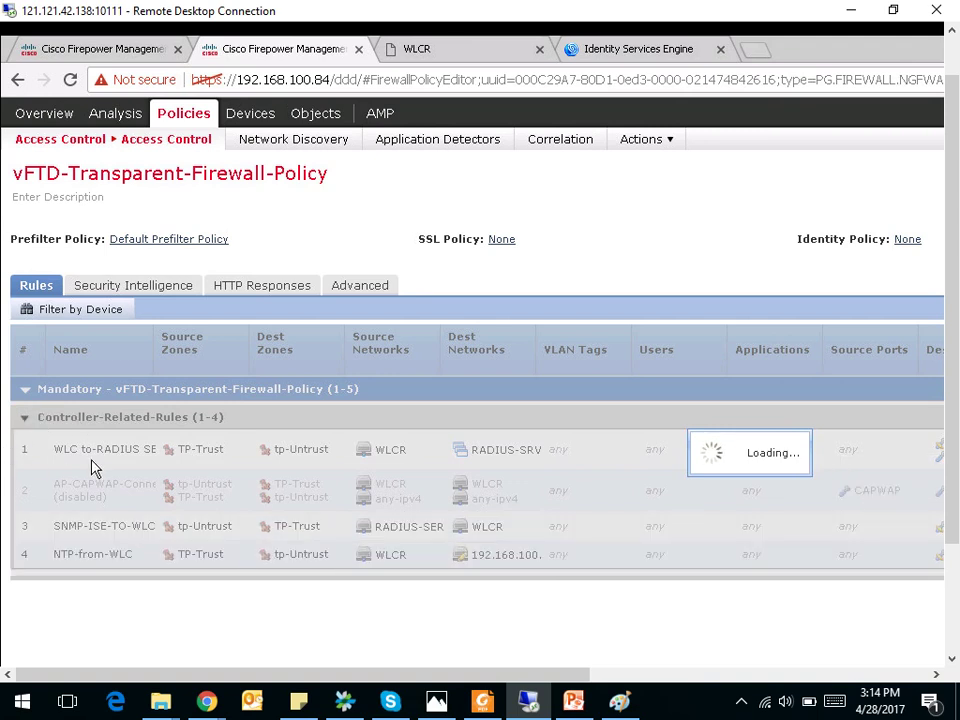
left_click(22, 418)
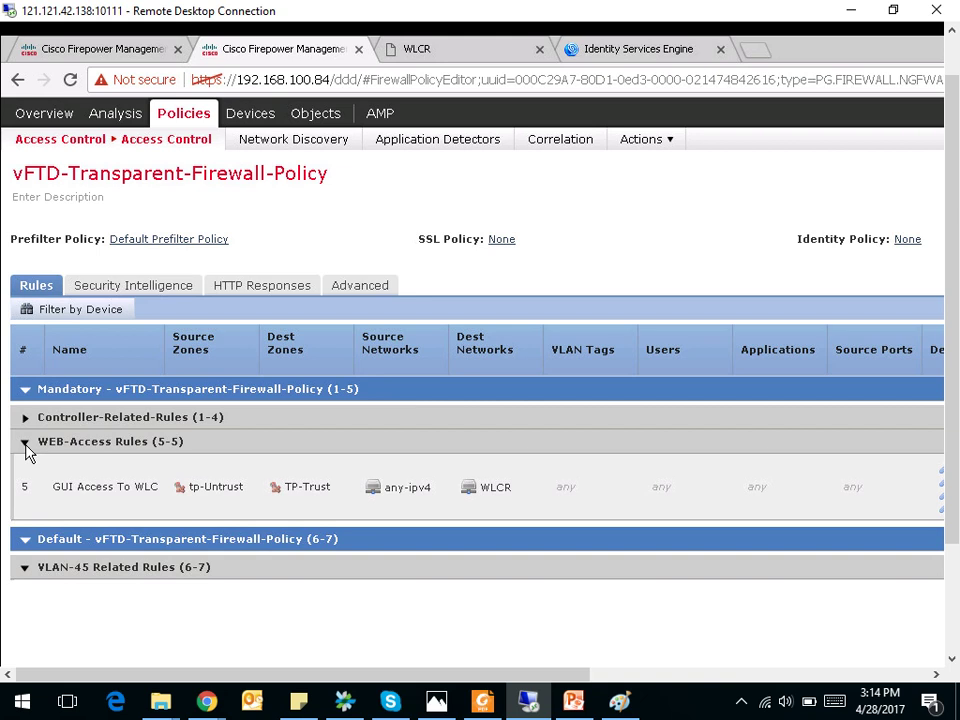
left_click(25, 445)
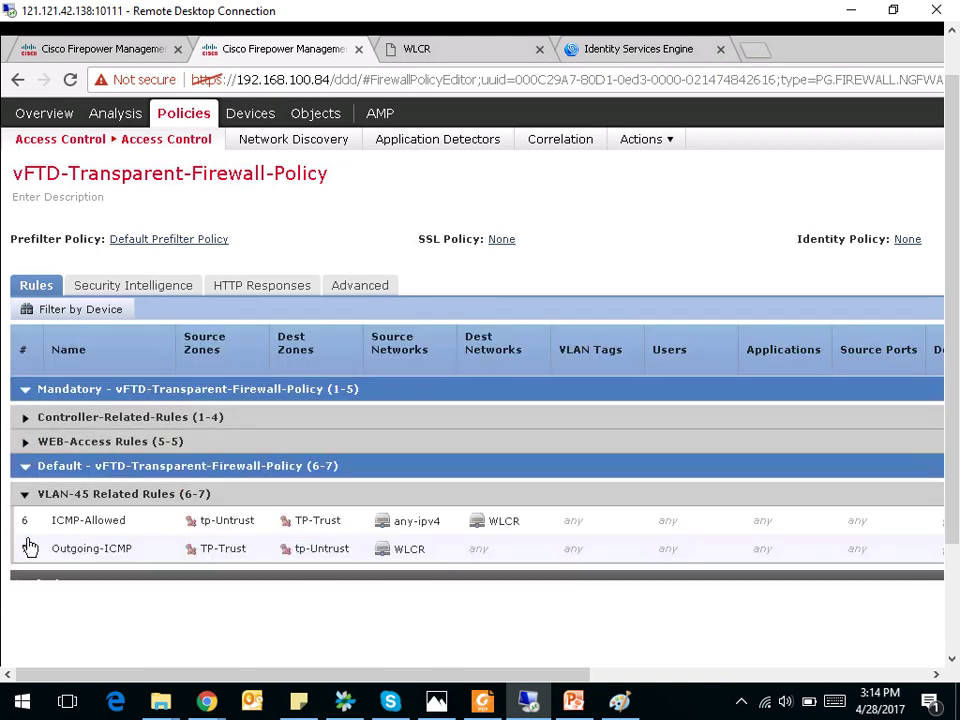
left_click(25, 497)
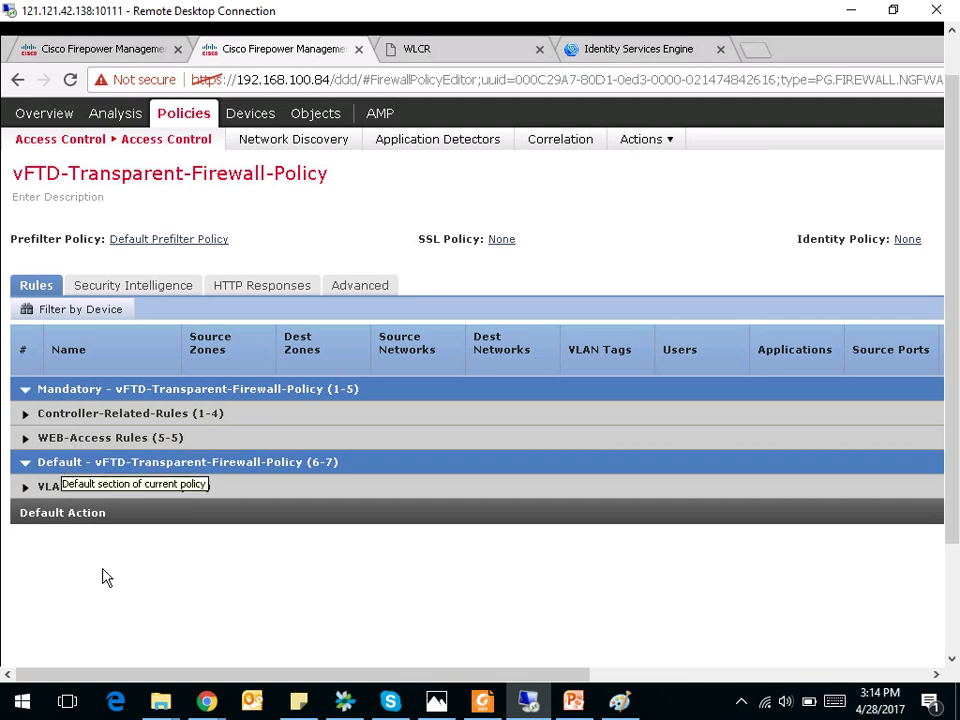
left_click_drag(127, 677, 542, 666)
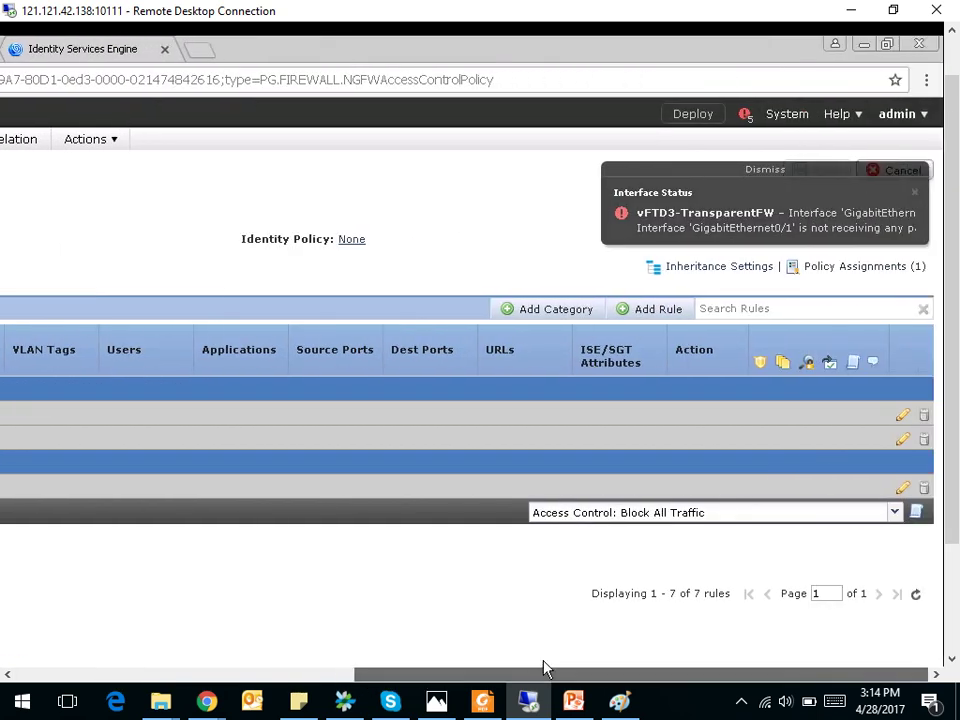
left_click(664, 172)
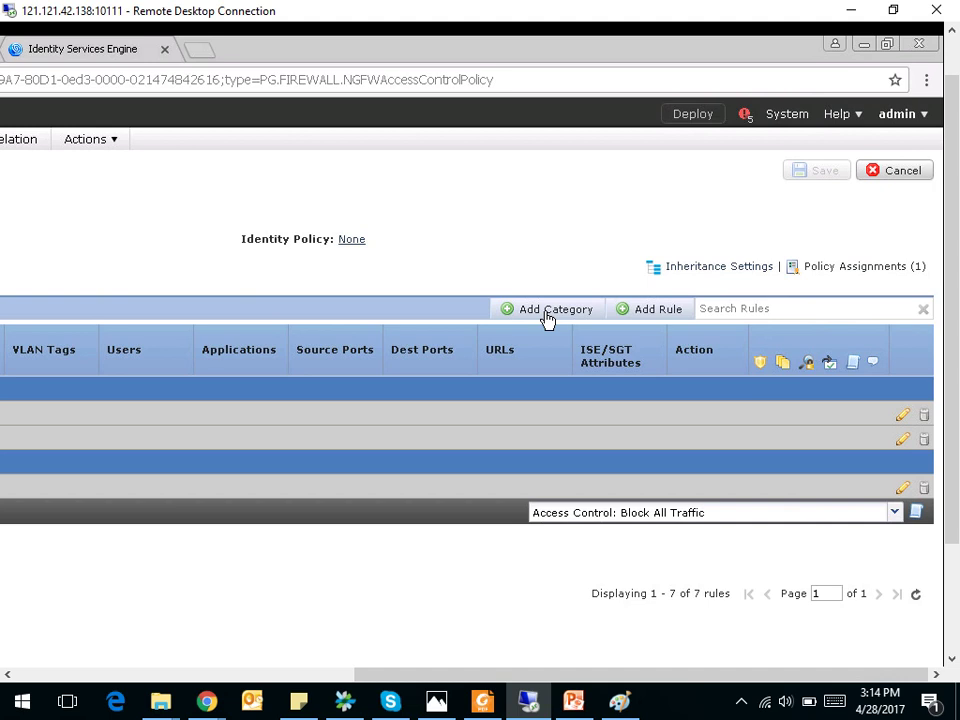
left_click_drag(504, 677, 90, 529)
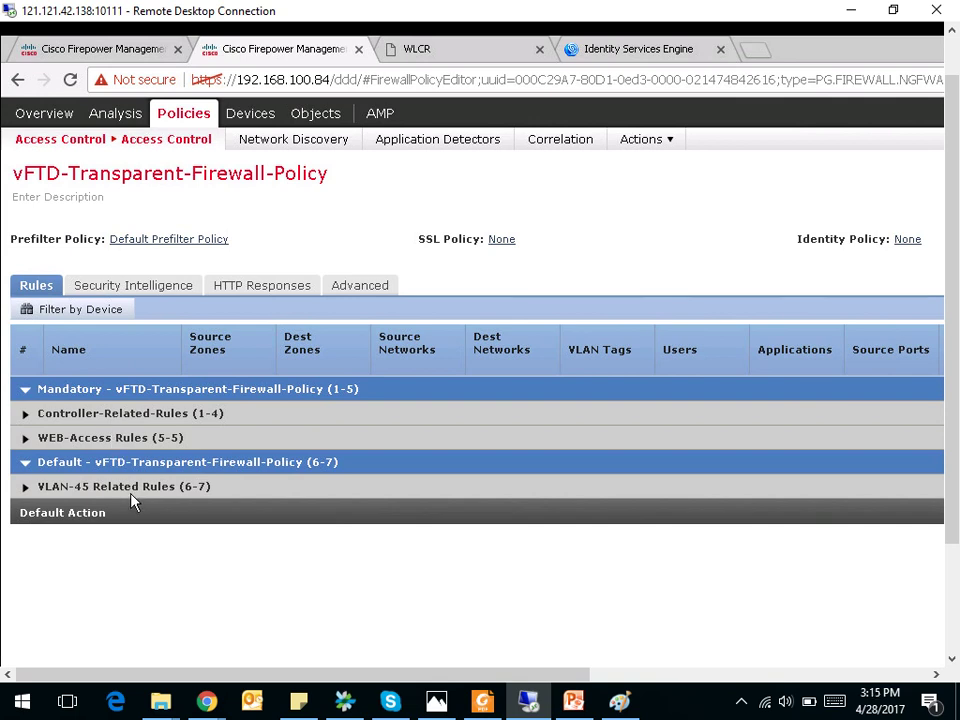
left_click_drag(206, 678, 706, 686)
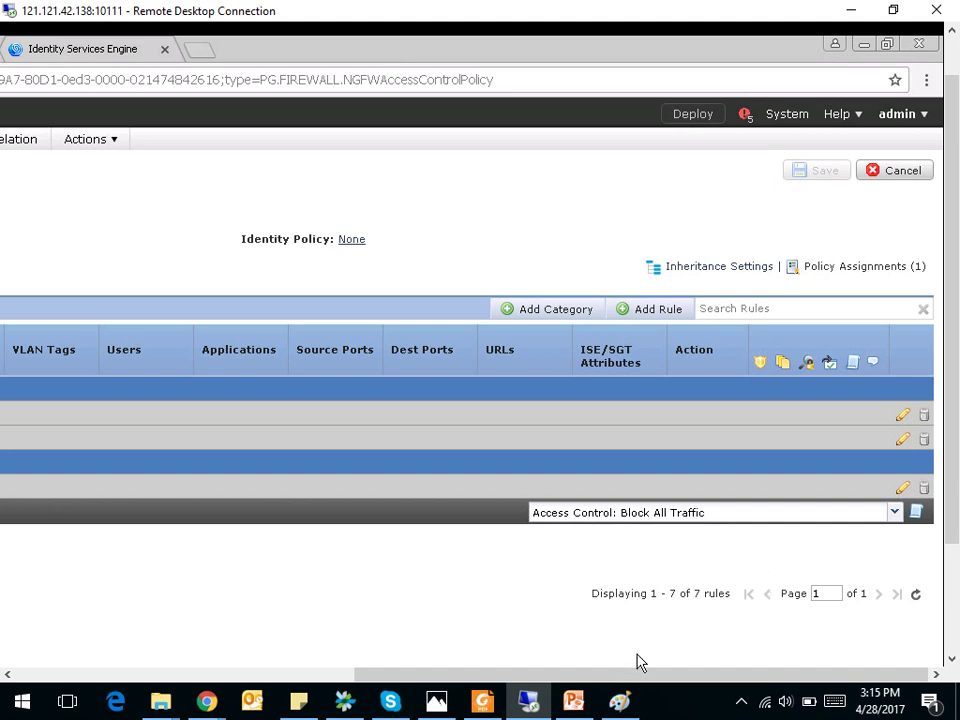
left_click_drag(626, 674, 664, 671)
left_click(896, 516)
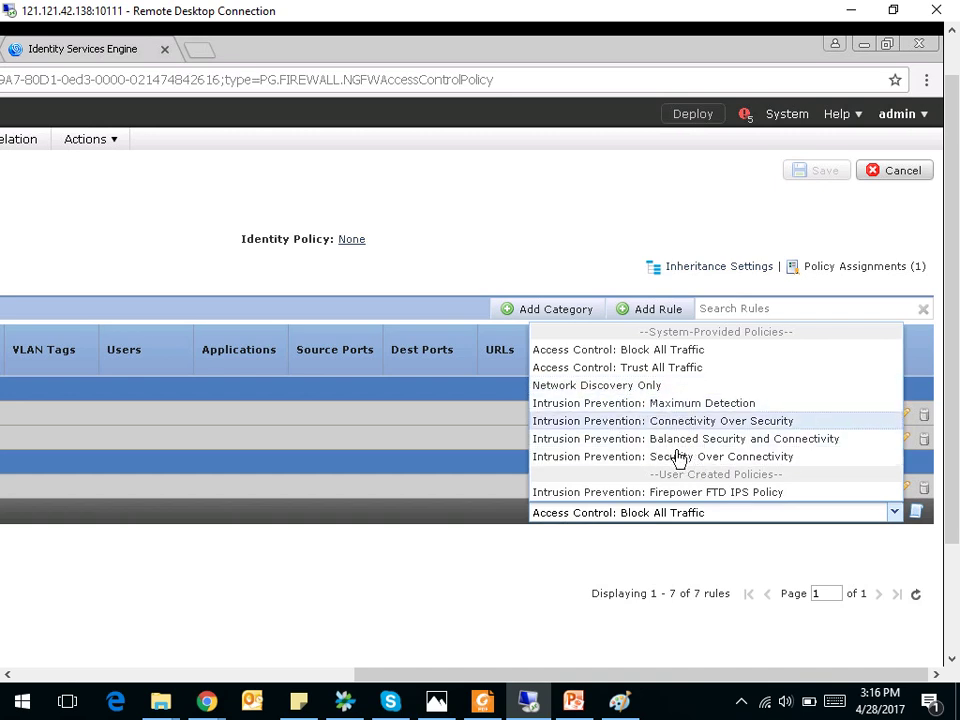
left_click(690, 516)
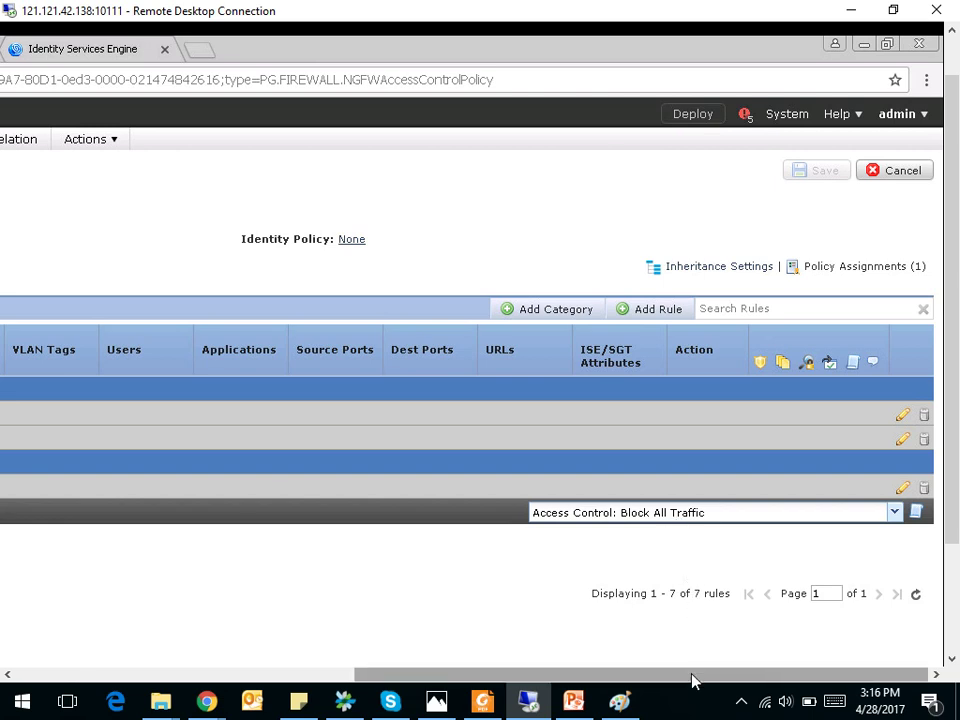
left_click(692, 679)
left_click_drag(704, 686, 214, 675)
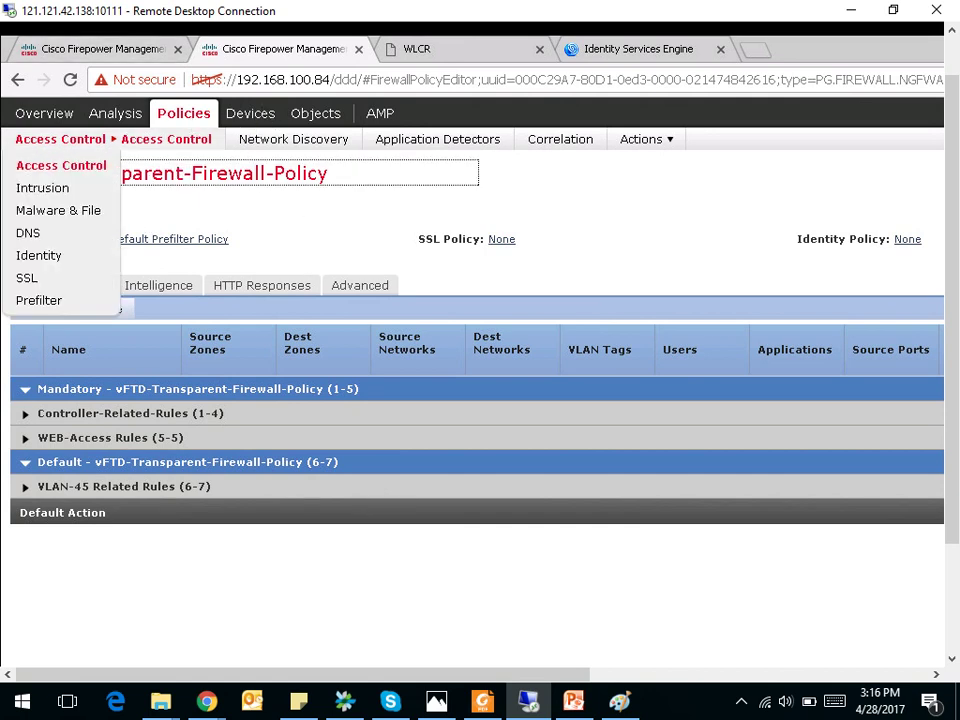
Open Devices > Device Management in a new browser tab.
mouse_move(249, 122)
left_click(120, 143)
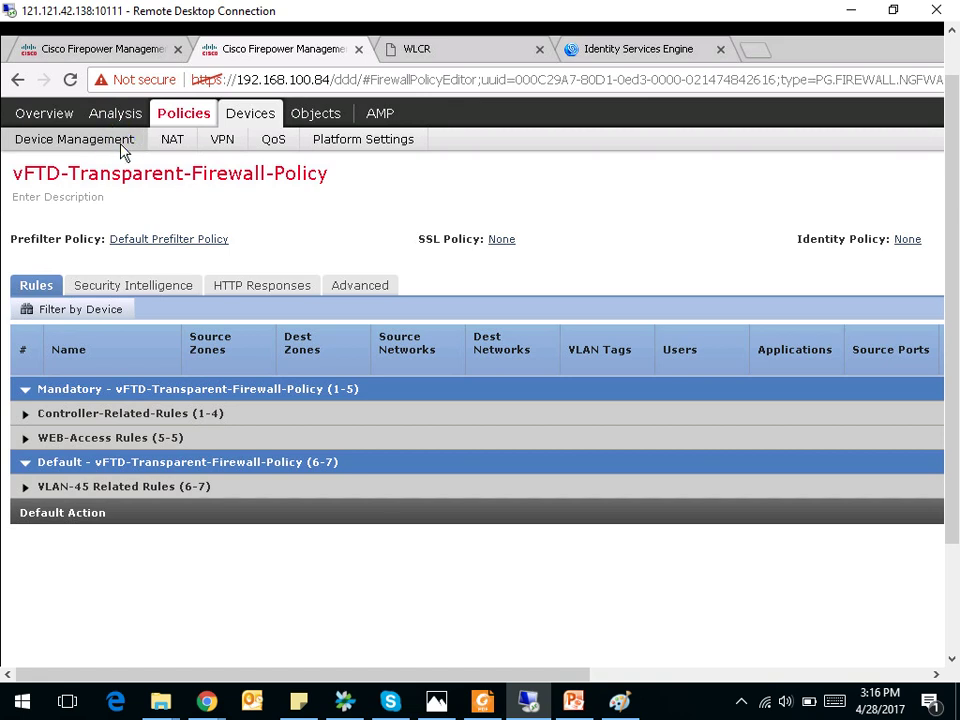
right_click(123, 150)
left_click(141, 156)
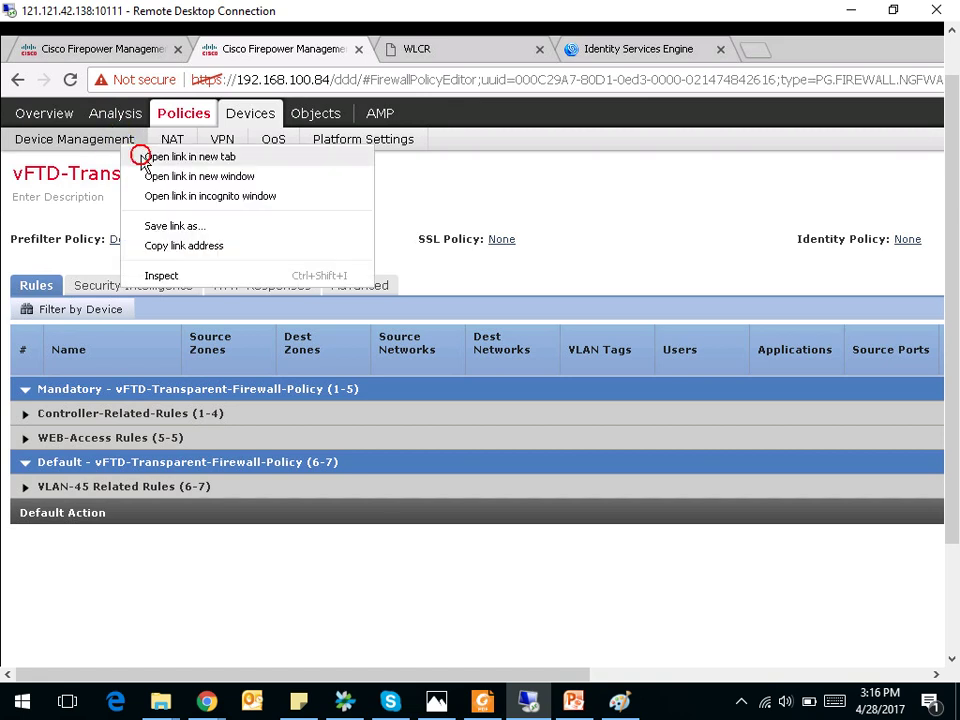
left_click(422, 49)
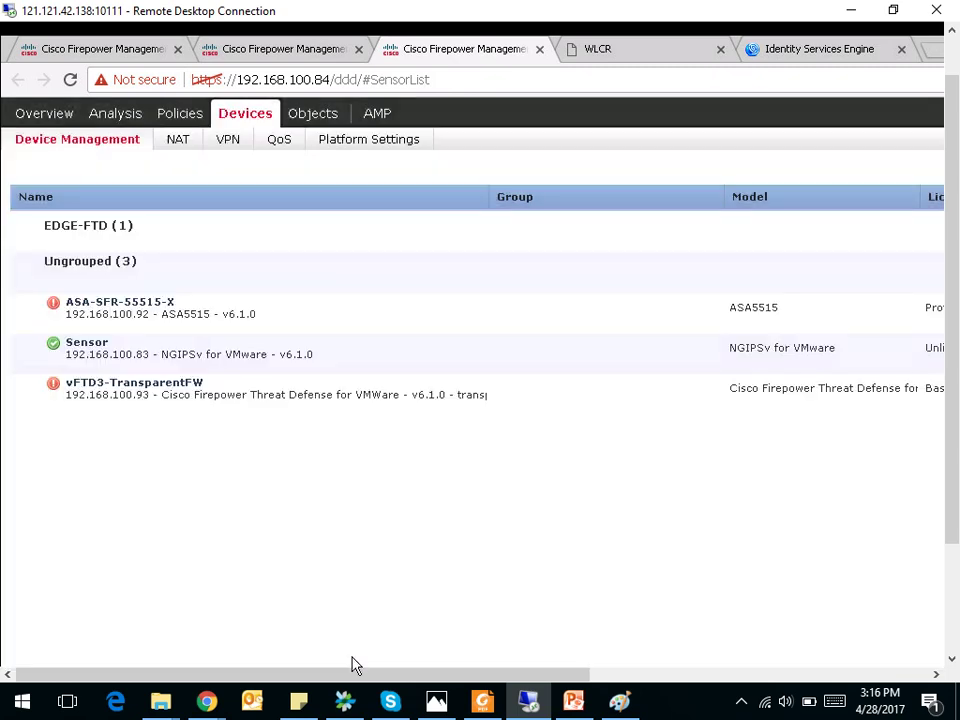
Inspect vFTD3-TransparentFW's interfaces, then expand VLAN-45 Related Rules to show ICMP-Allowed and Outgoing-ICMP.
left_click(120, 393)
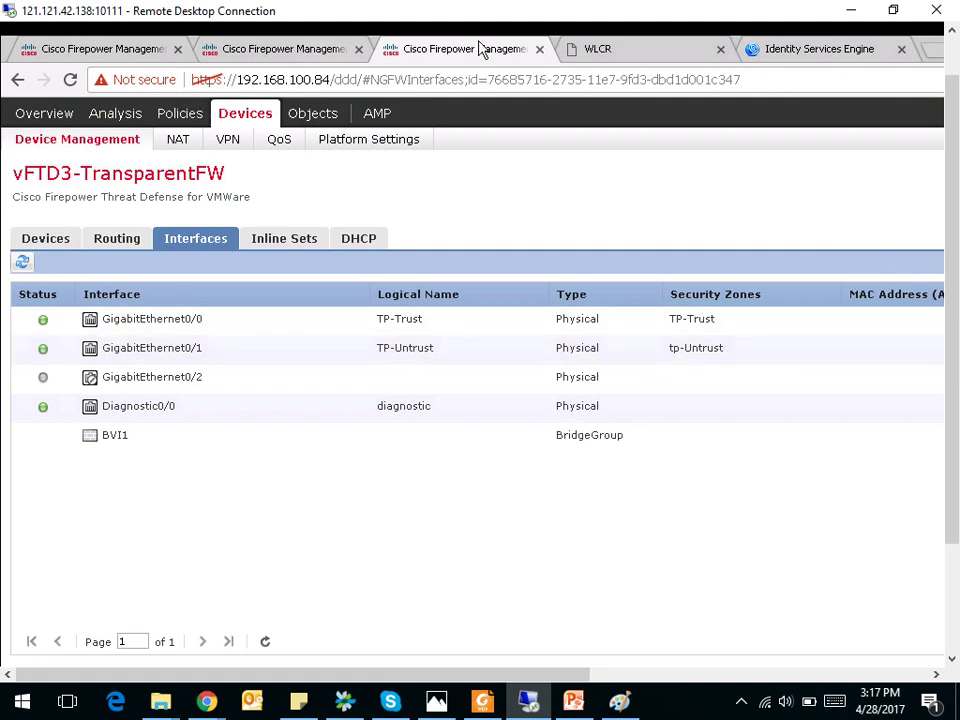
left_click(540, 50)
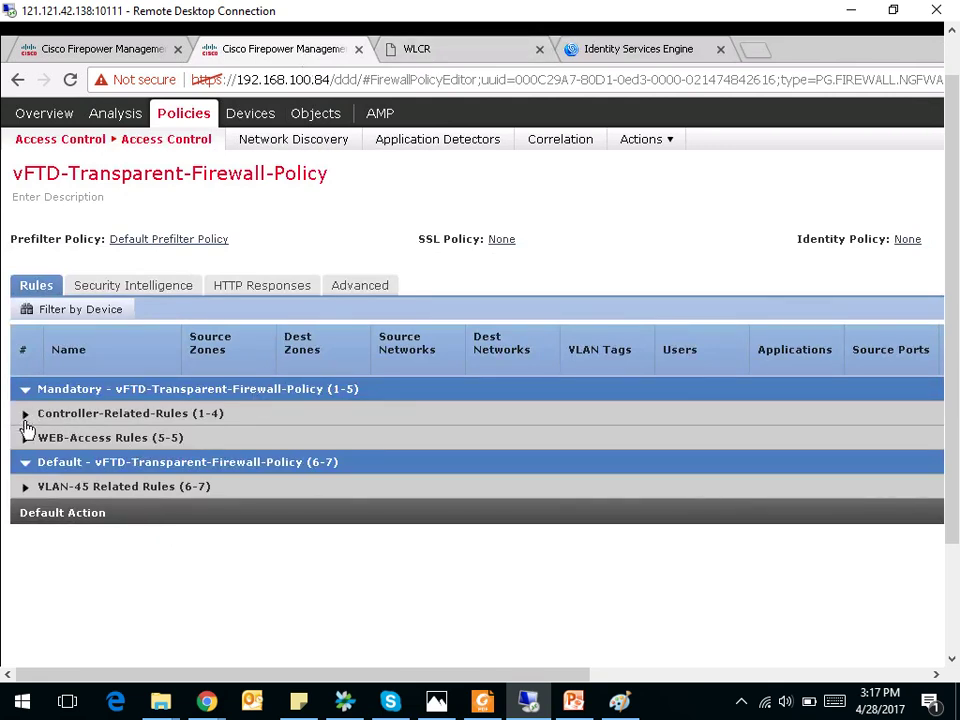
left_click(25, 487)
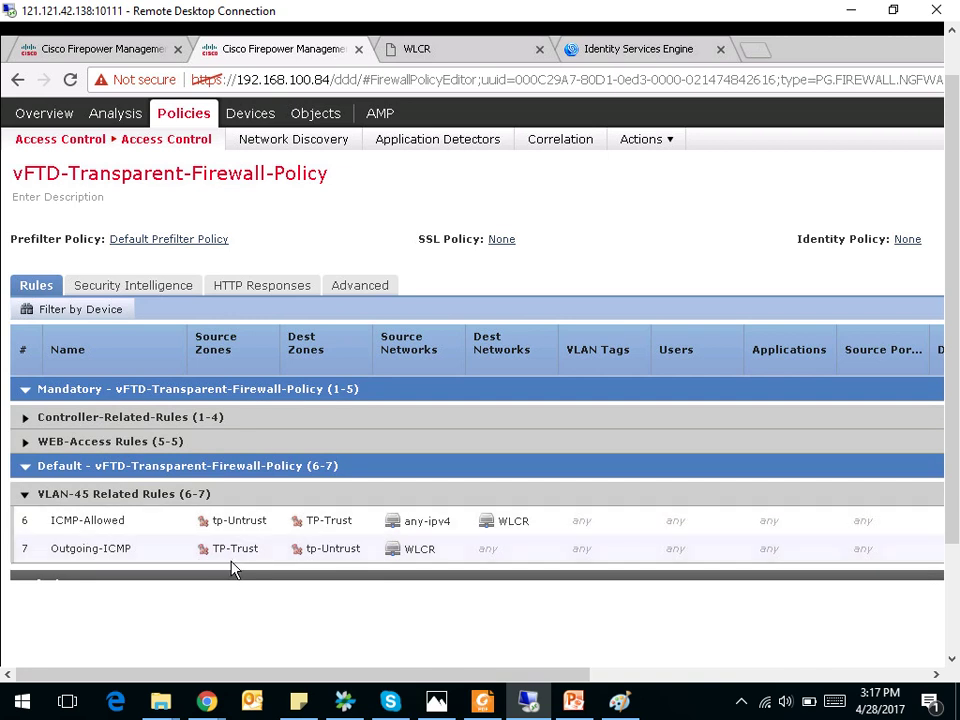
In the Paint diagram, select the Pencil with a thicker line width and red as Color 1.
left_click(619, 701)
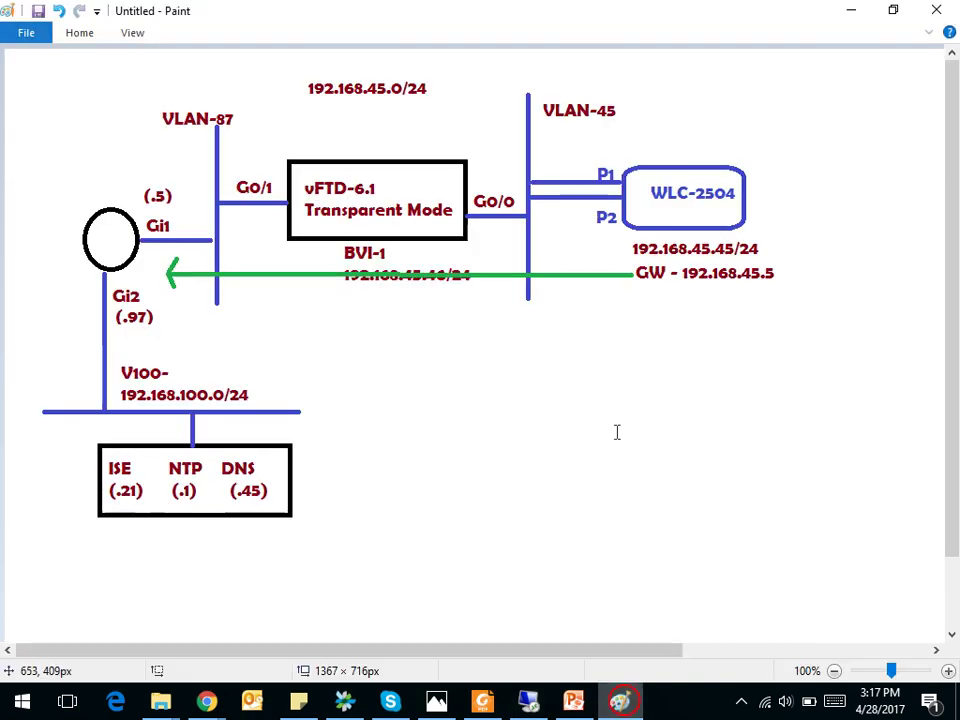
left_click(77, 33)
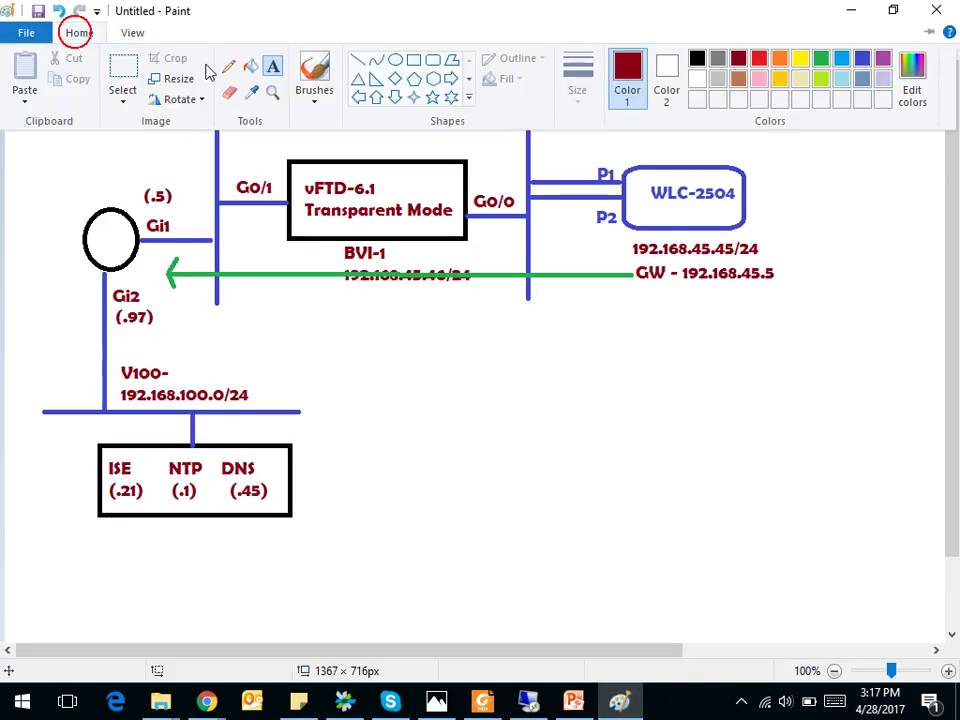
left_click(229, 66)
left_click(77, 33)
left_click(570, 100)
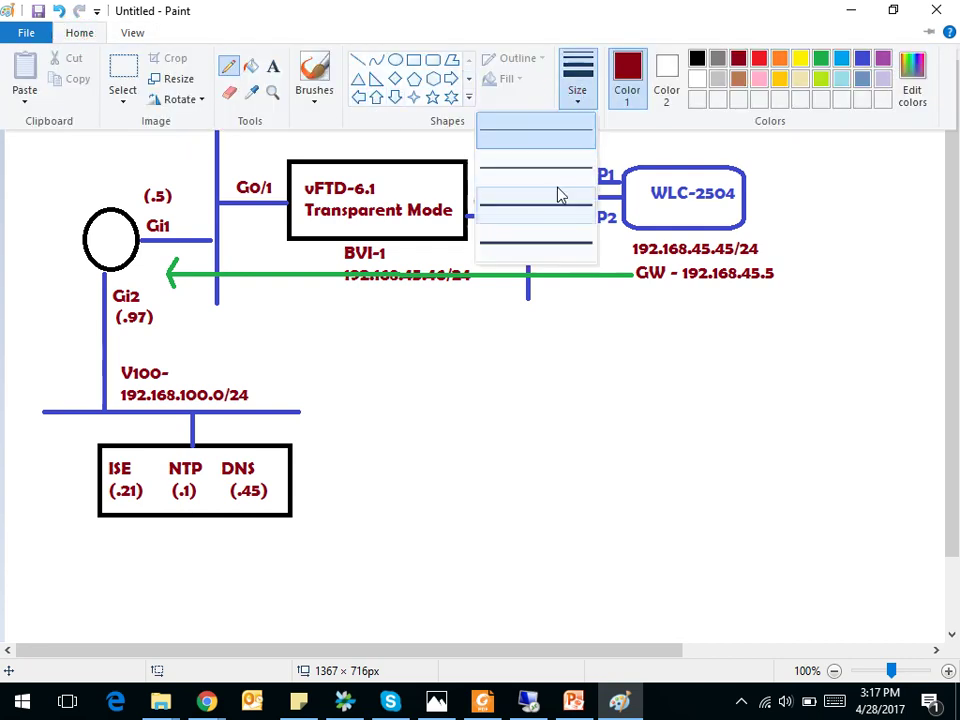
left_click(549, 221)
left_click(79, 33)
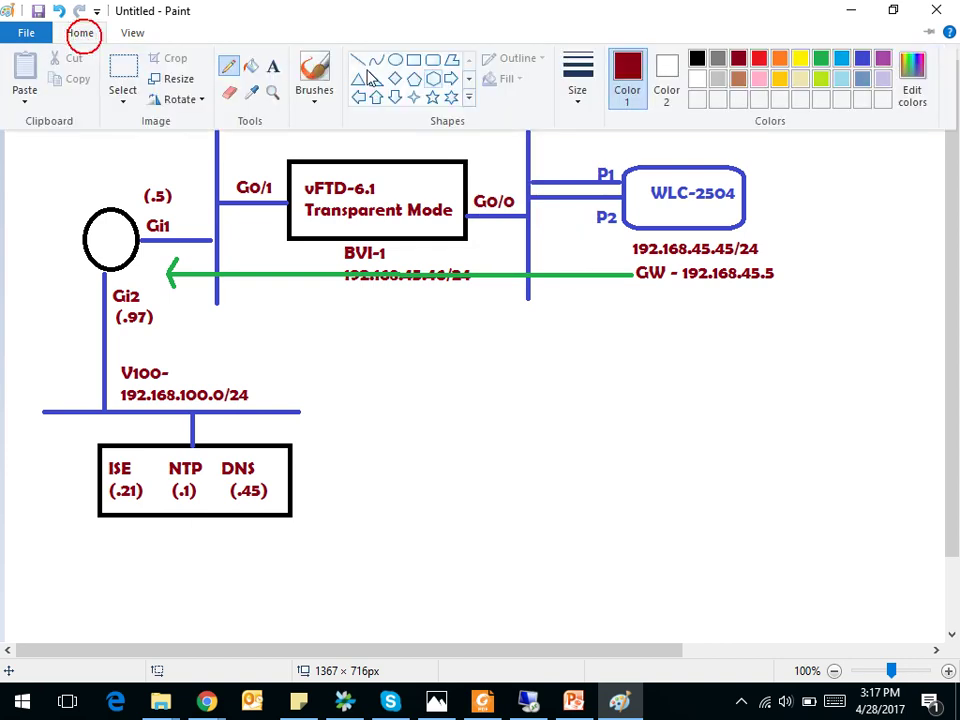
left_click(761, 62)
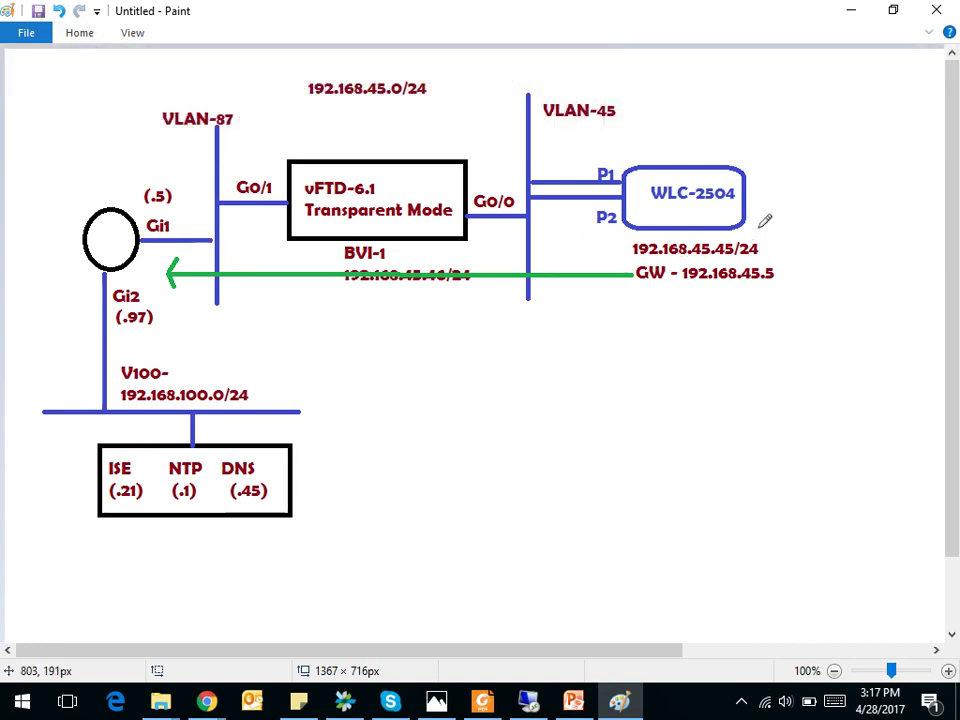
Draw a red T under VLAN-45, a U under VLAN-87, and an arc arrow joining them.
left_click_drag(558, 133, 573, 147)
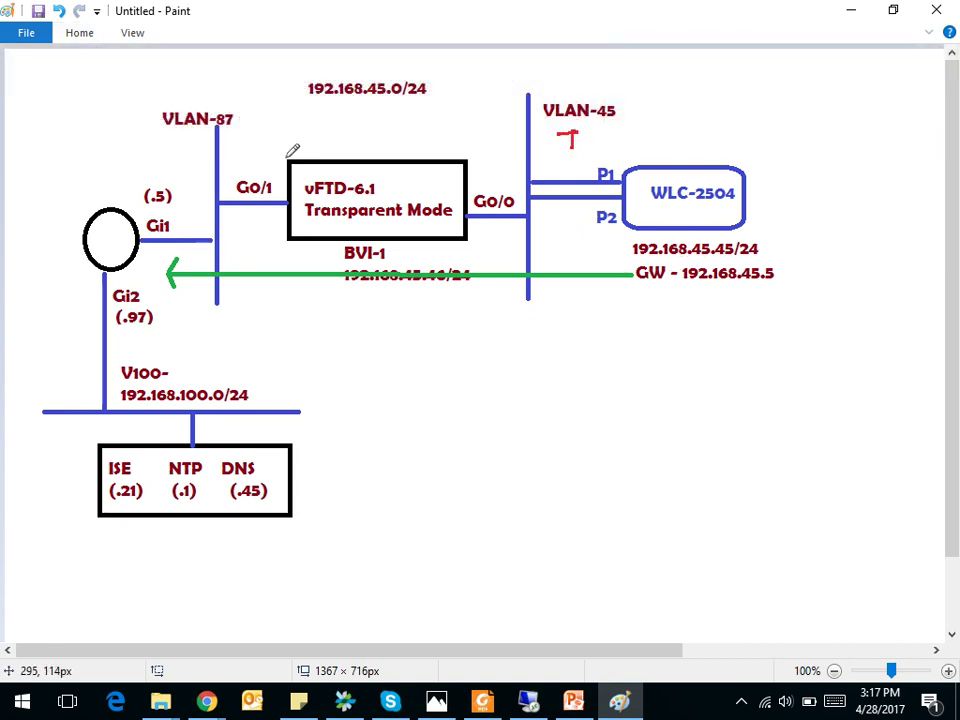
left_click_drag(244, 139, 256, 141)
mouse_move(562, 150)
left_mouse_down()
mouse_move(230, 137)
mouse_move(207, 160)
mouse_move(225, 157)
left_mouse_up()
Open the WLC serial console and log in at the User and Password prompts.
left_click(528, 701)
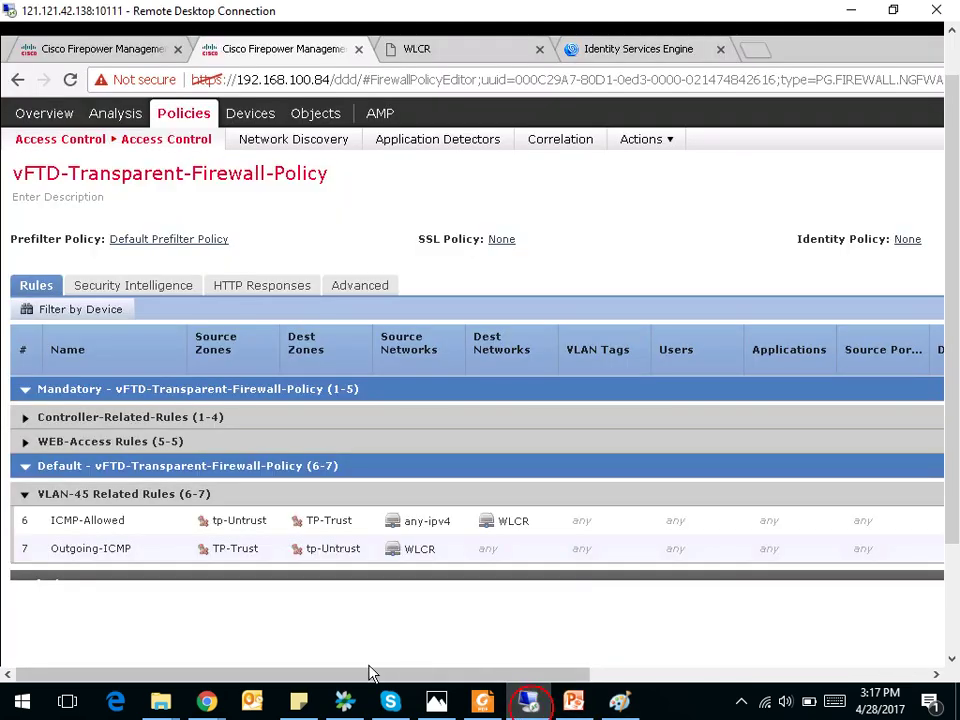
left_click_drag(955, 360, 955, 467)
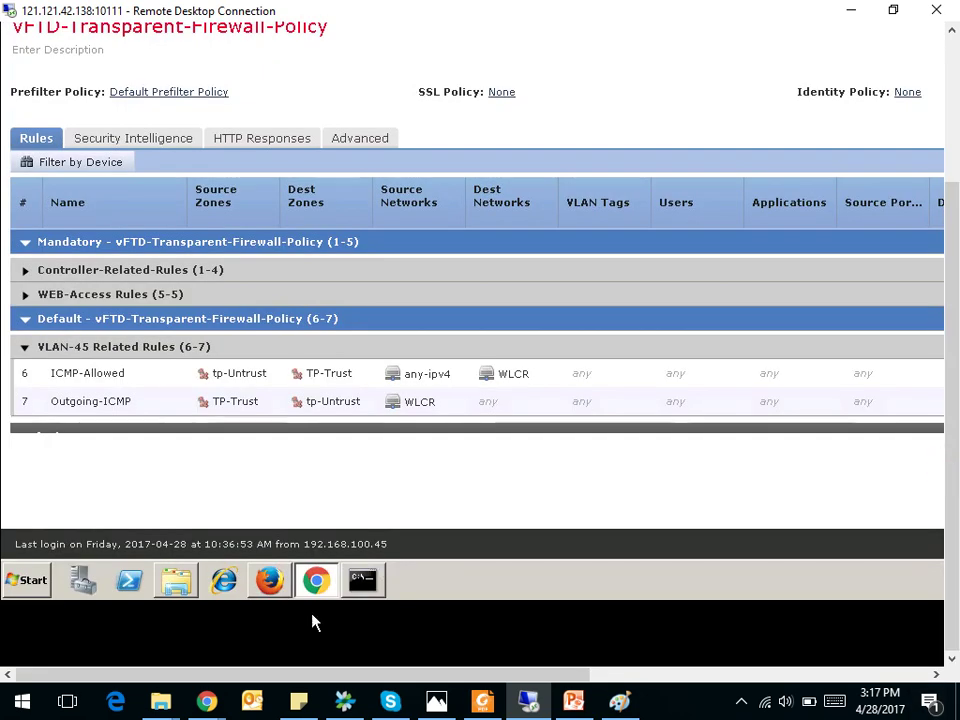
scroll(953, 538, "up", 3)
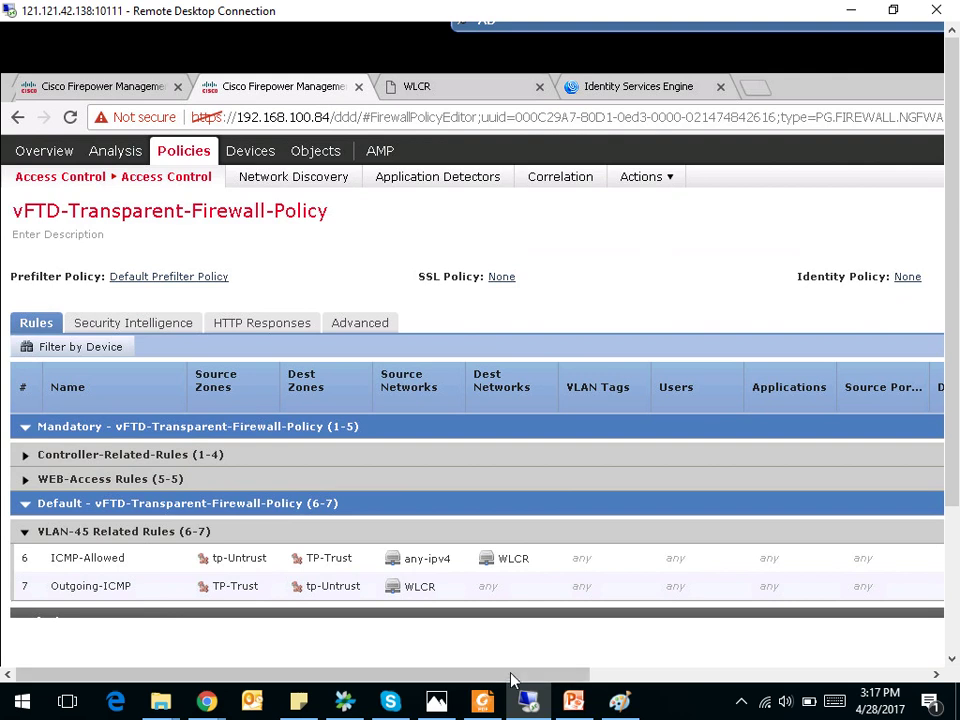
left_click_drag(510, 677, 621, 702)
left_click(767, 34)
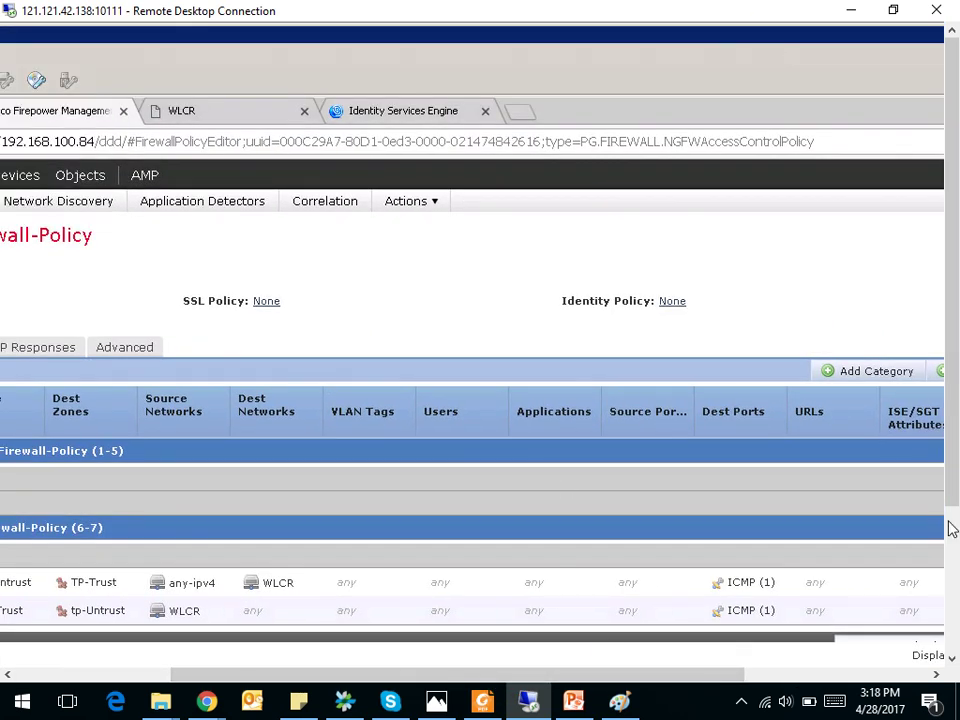
left_click(953, 576)
left_click(120, 648)
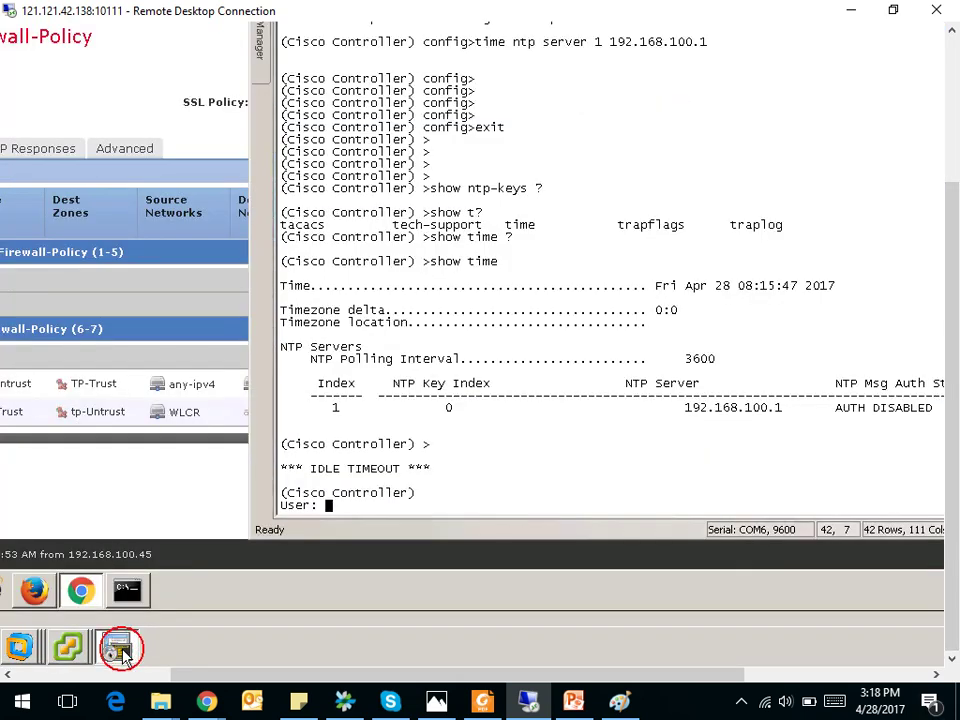
left_click(369, 505)
type("admin")
key("Return")
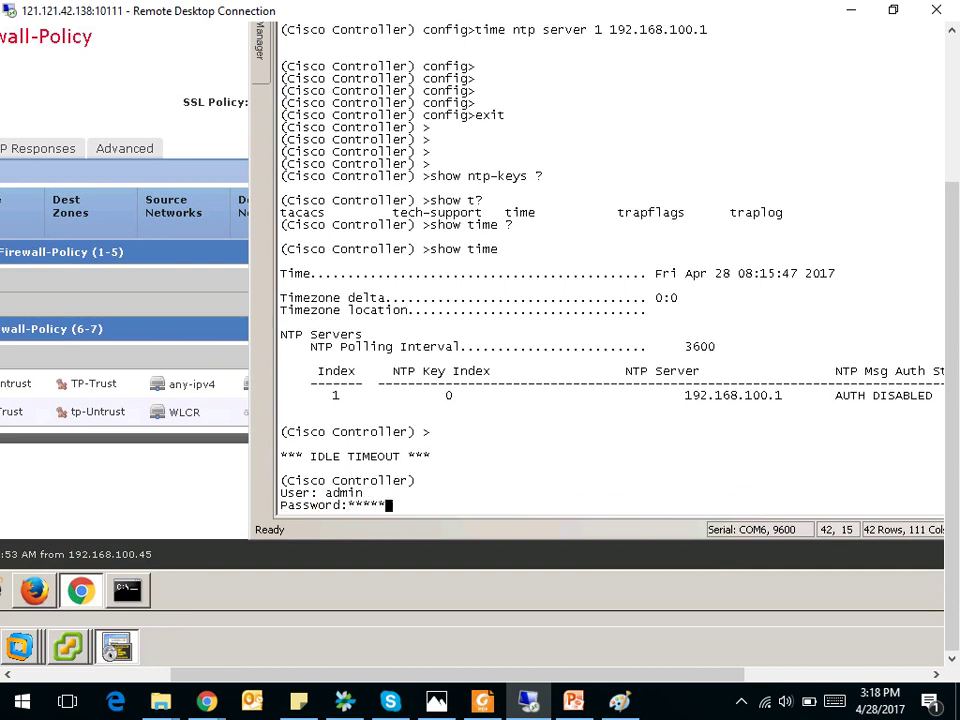
key("Return")
From the console, ping gateway 192.168.45.5 and ISE at 192.168.100.21.
key("Return")
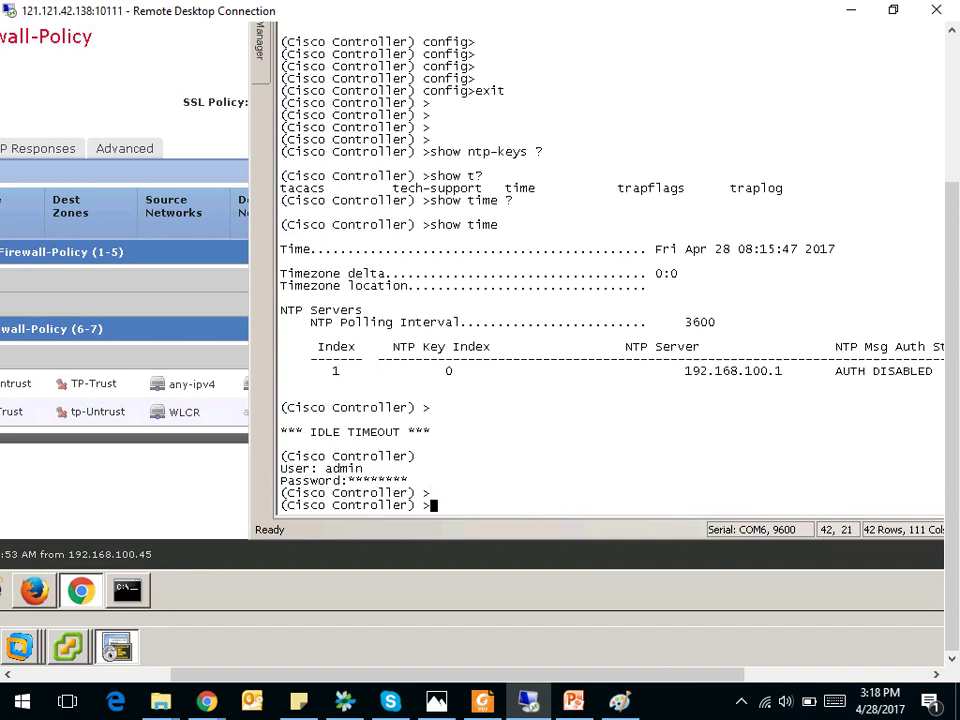
key("Return")
type("ping 192.168")
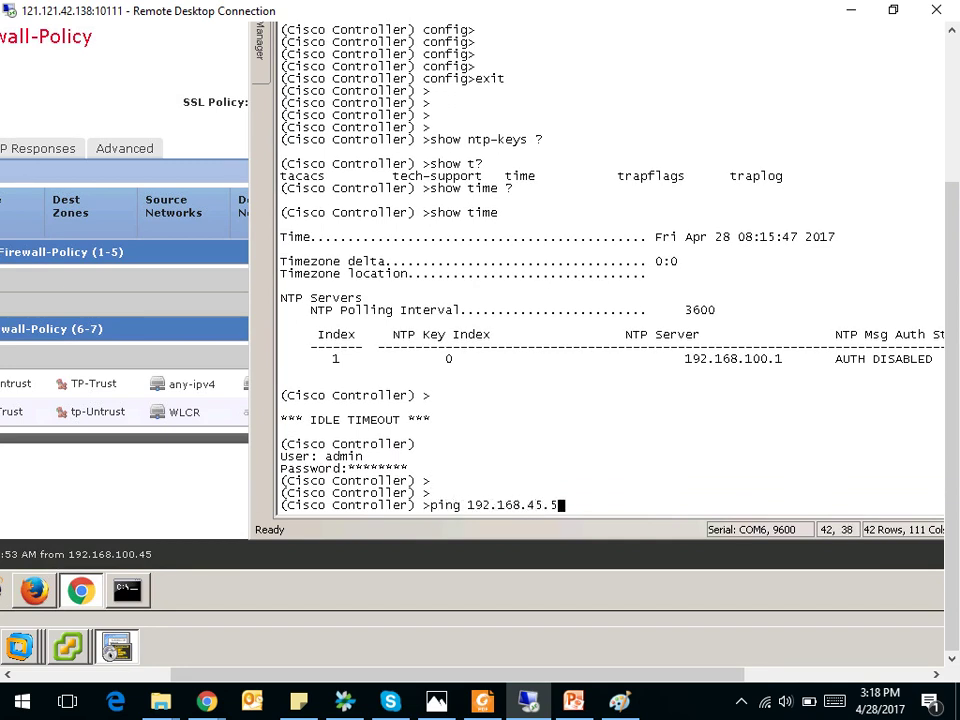
type(".45.5")
key("Return")
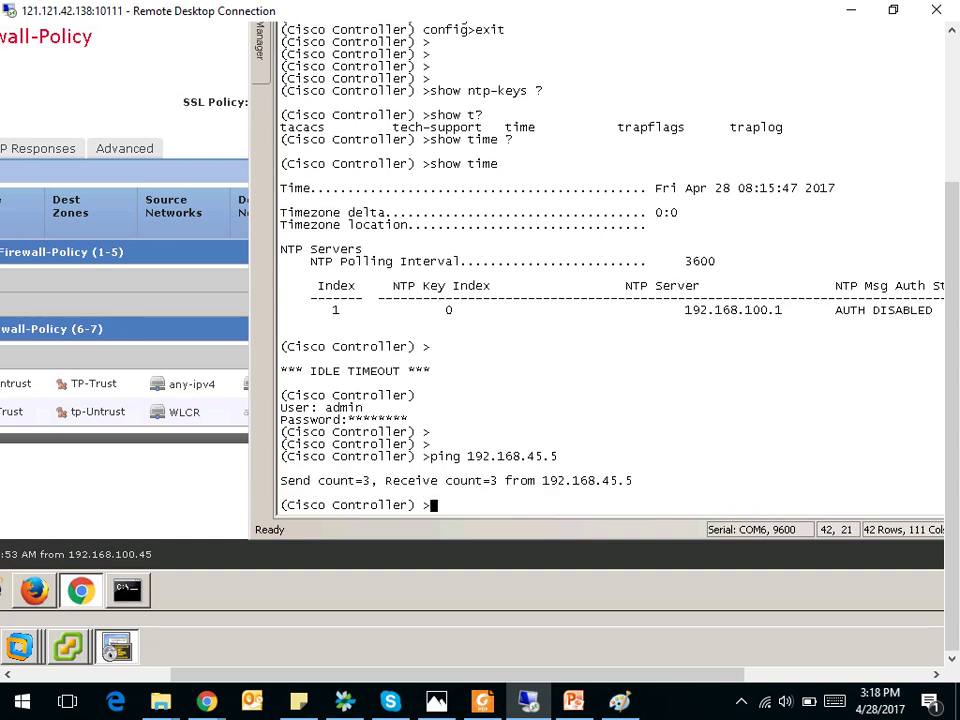
key("Return")
key("Return")
key("Return")
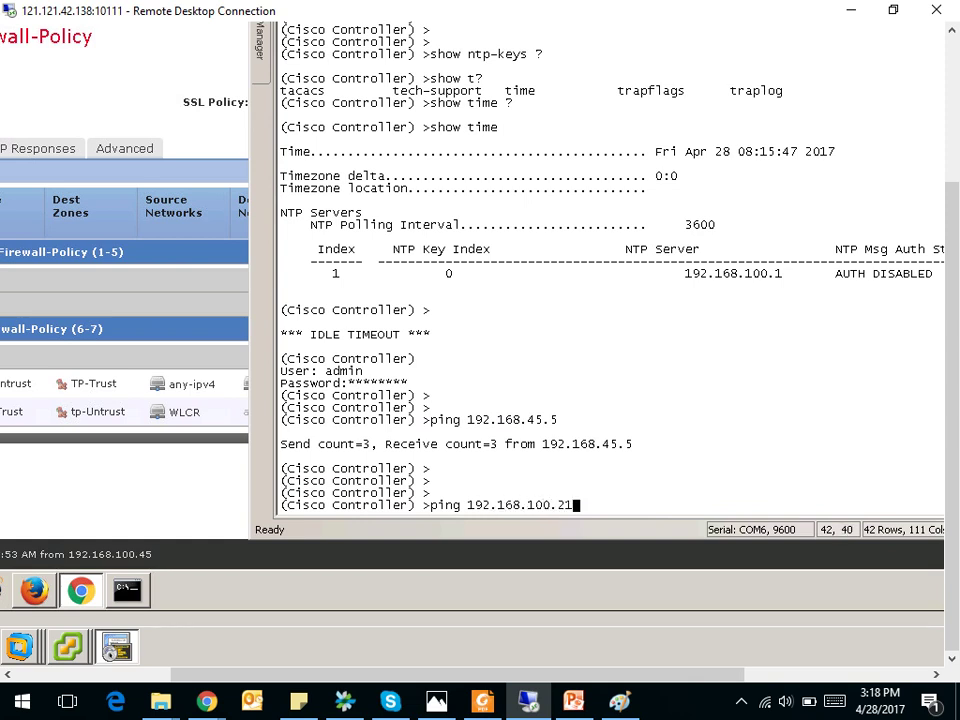
type("ping 192.168.100.21")
key("Return")
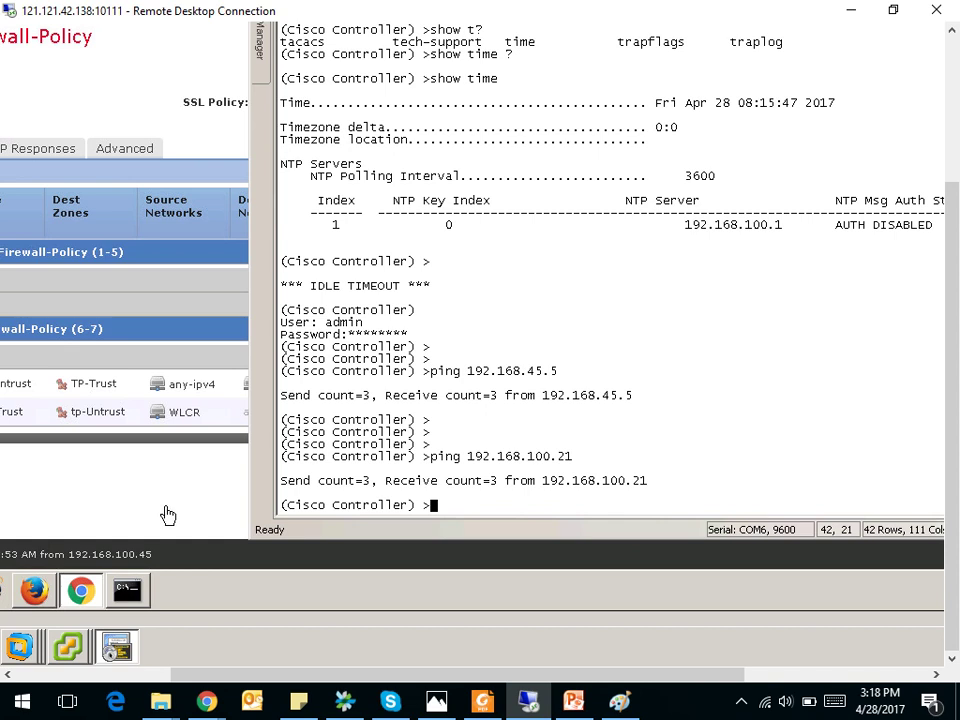
left_click(208, 473)
left_click_drag(289, 681, 129, 681)
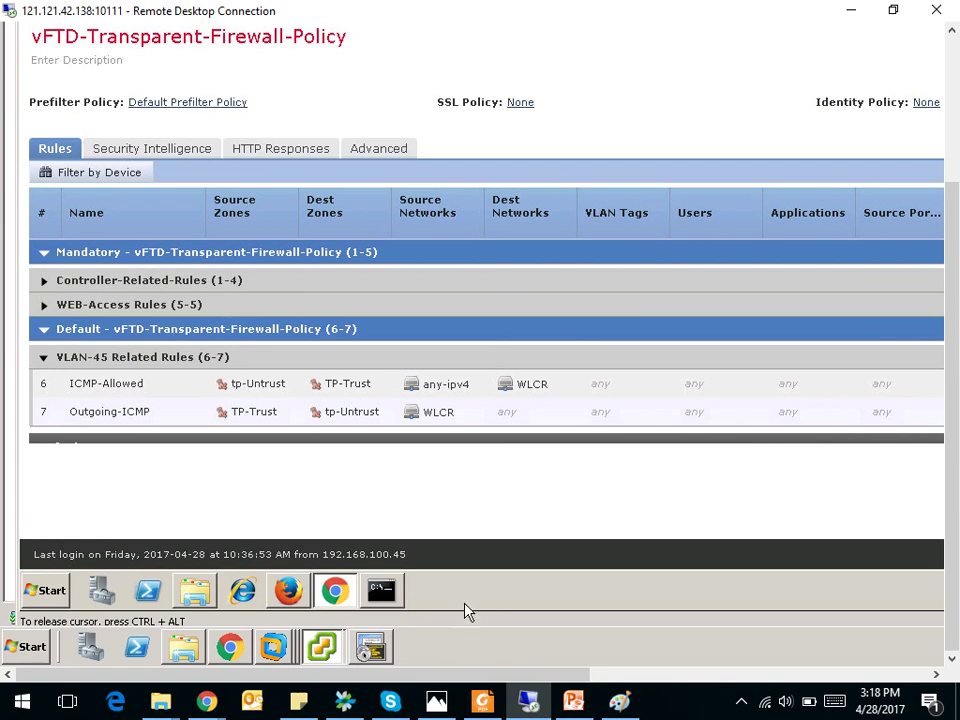
Undo the red strokes with Ctrl+Z and pencil a circled AP hanging off the V100 bus.
left_click(620, 701)
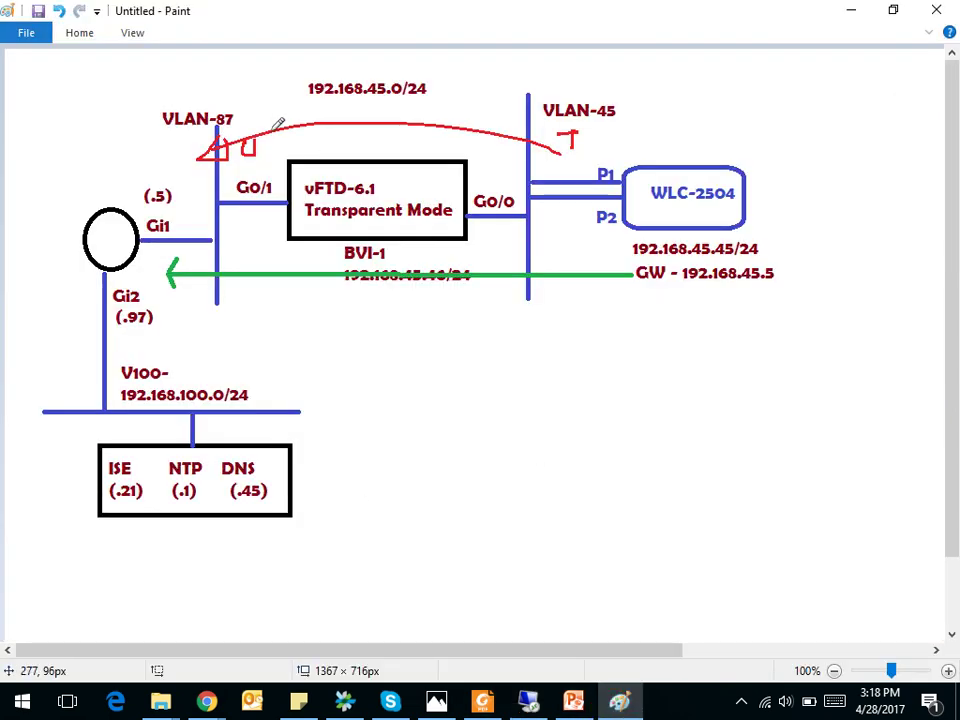
mouse_move(47, 321)
left_mouse_down()
mouse_move(72, 288)
mouse_move(328, 166)
mouse_move(618, 142)
left_mouse_up()
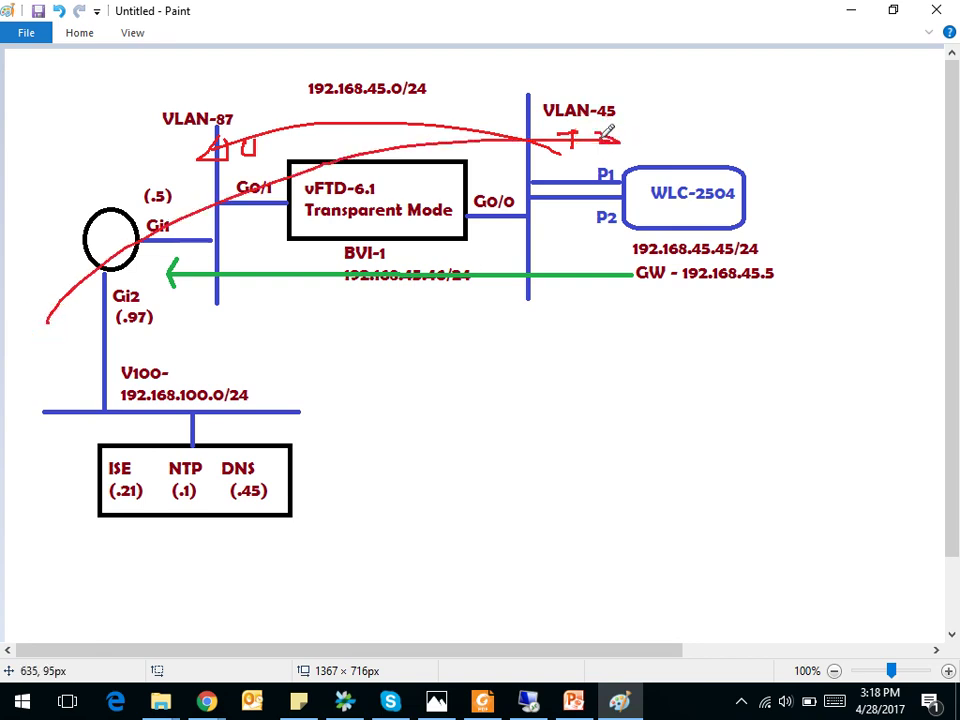
key("ctrl+z")
key("ctrl+z")
key("ctrl+z")
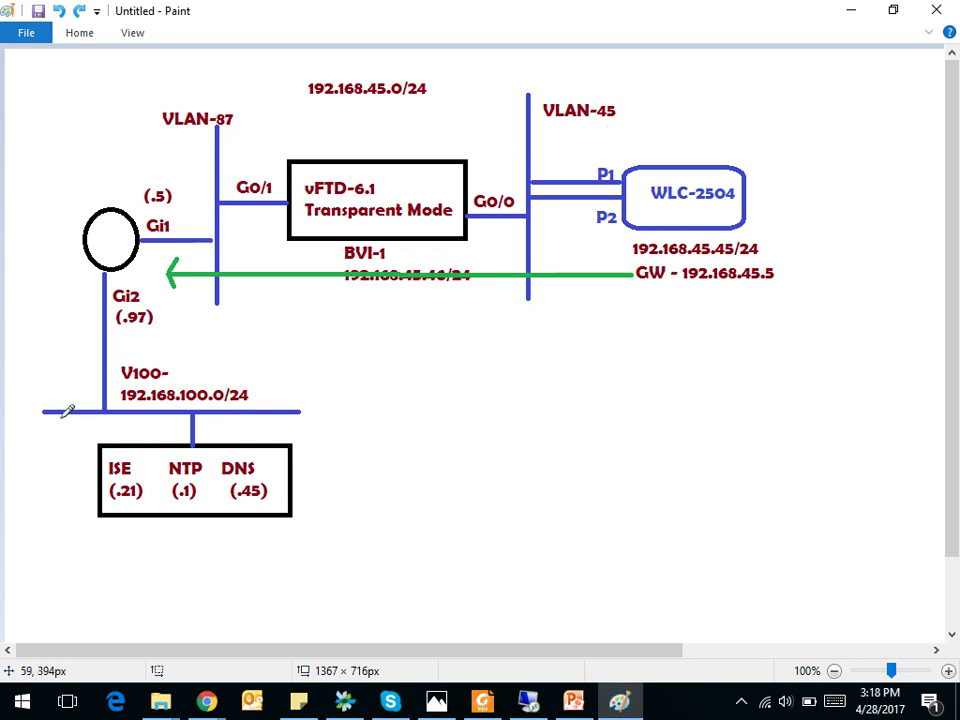
mouse_move(61, 414)
left_mouse_down()
mouse_move(47, 475)
mouse_move(65, 463)
mouse_move(61, 448)
mouse_move(78, 489)
mouse_move(60, 446)
left_mouse_up()
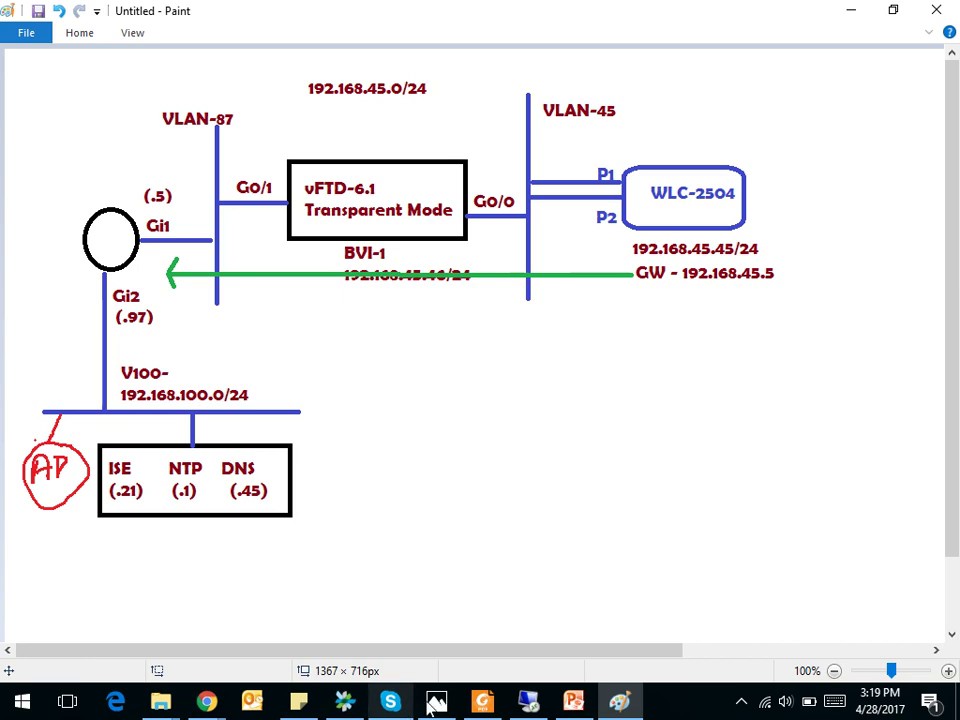
left_click(528, 702)
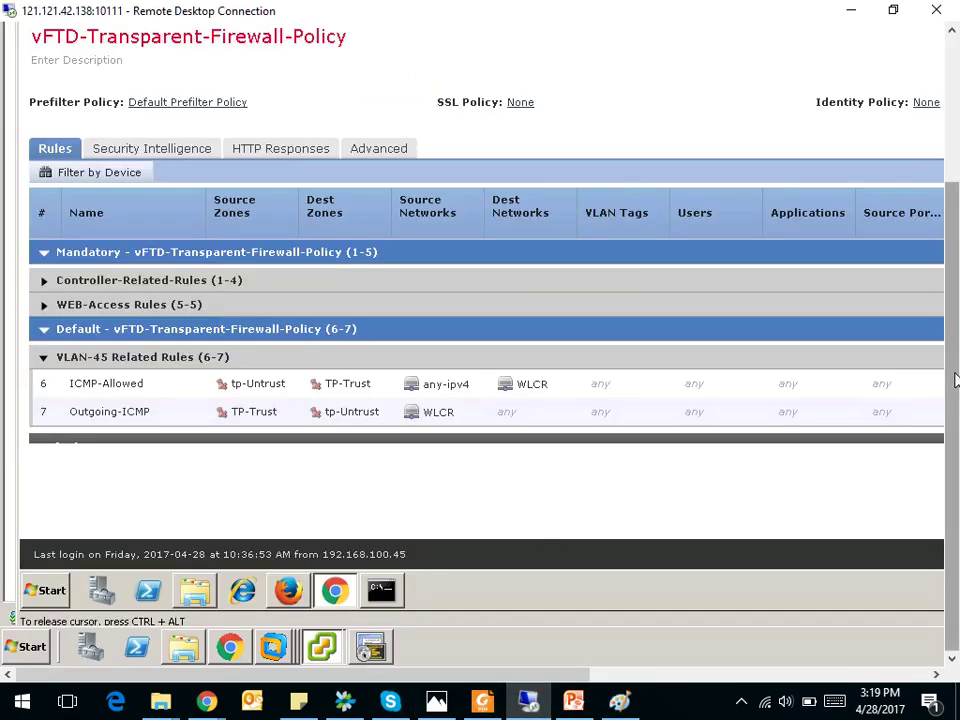
Expand the WEB-Access and Controller-Related rule groups and scroll right to the Dest Ports column.
scroll(183, 362, "up", 1)
left_click(43, 347)
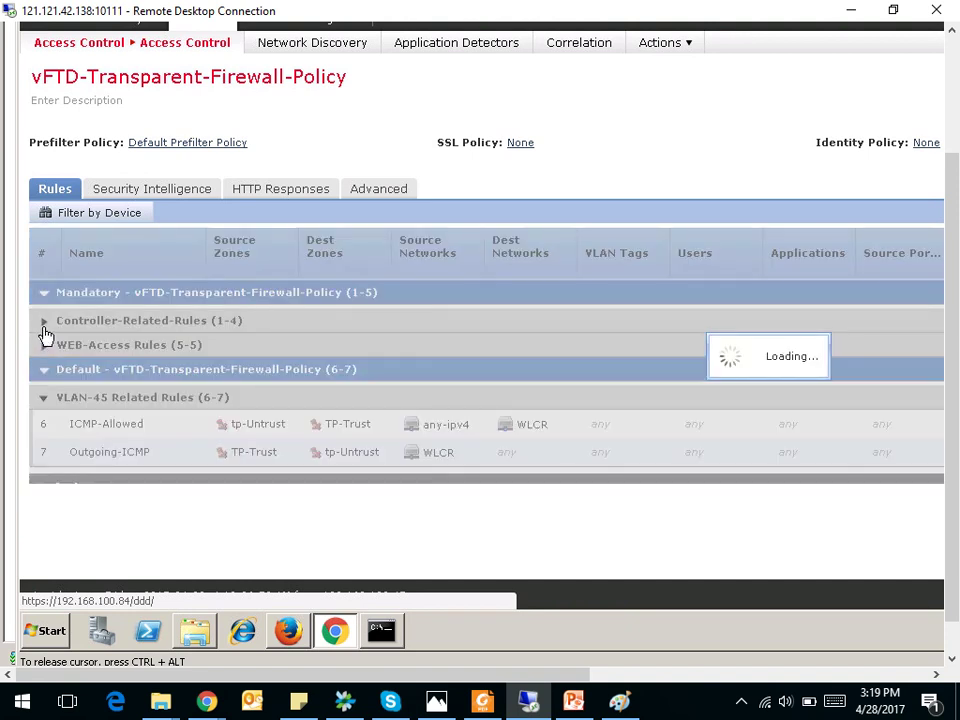
left_click(43, 323)
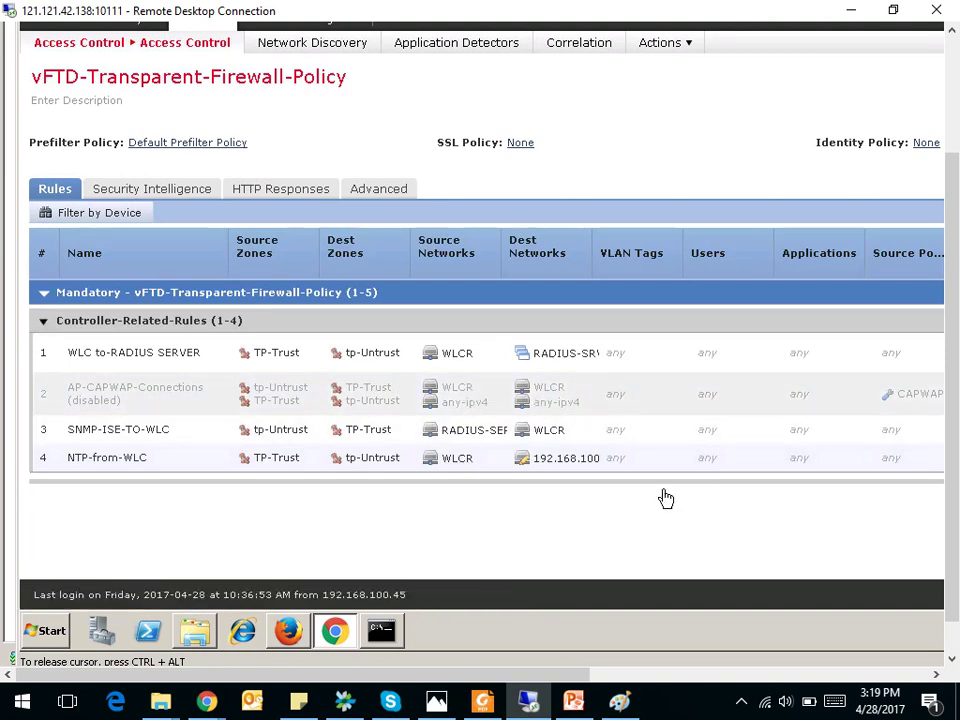
left_click_drag(482, 675, 581, 675)
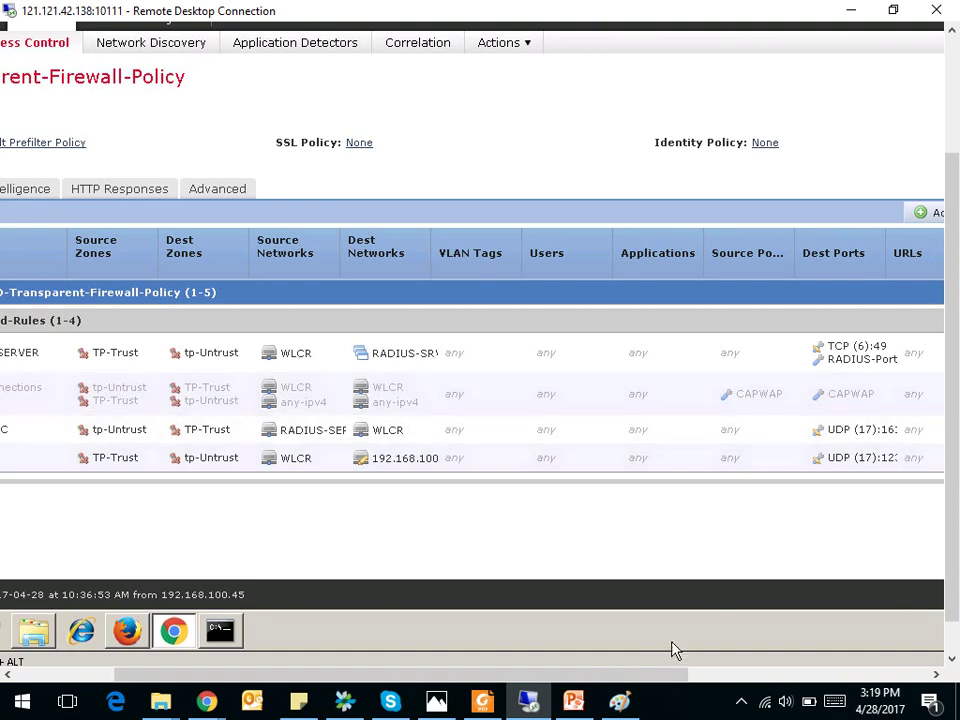
left_click_drag(657, 678, 617, 681)
left_click(619, 701)
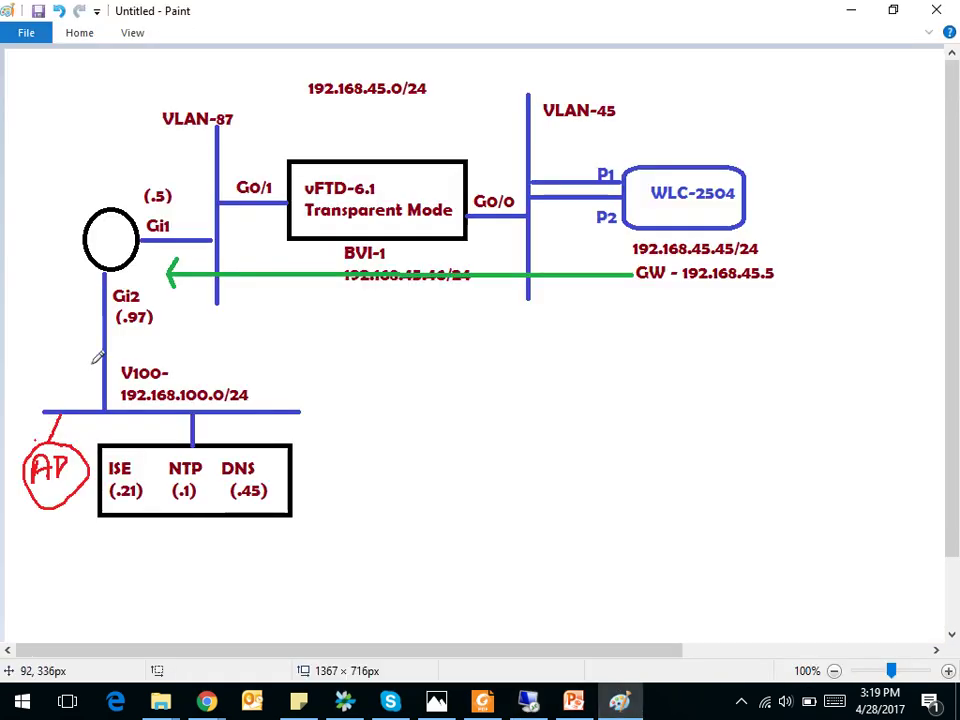
Trace a red line from AP to the WLC, circle ports P1/P2, then undo all red marks.
mouse_move(44, 430)
left_mouse_down()
mouse_move(44, 270)
mouse_move(110, 193)
mouse_move(563, 196)
left_mouse_up()
mouse_move(640, 150)
left_mouse_down()
mouse_move(581, 208)
mouse_move(618, 144)
left_mouse_up()
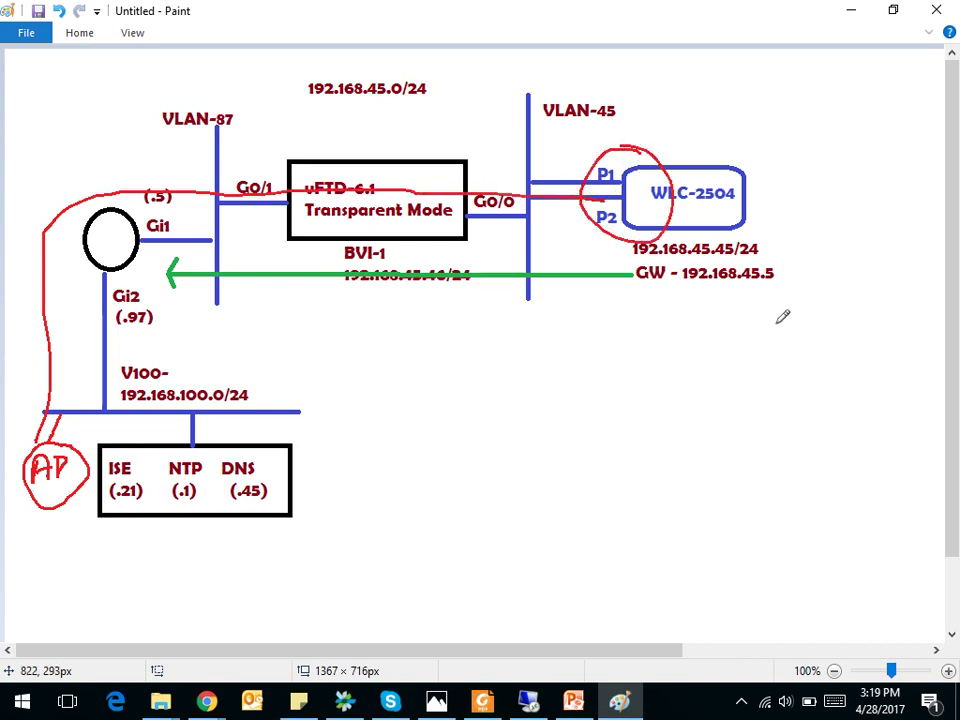
key("ctrl+z")
key("ctrl+z")
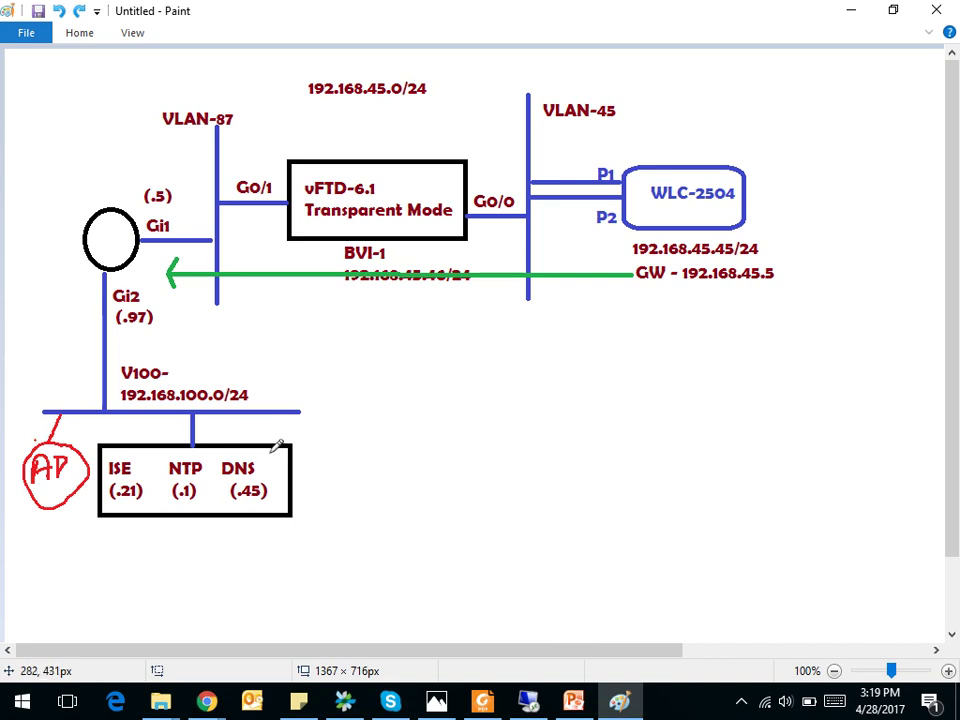
key("ctrl+z")
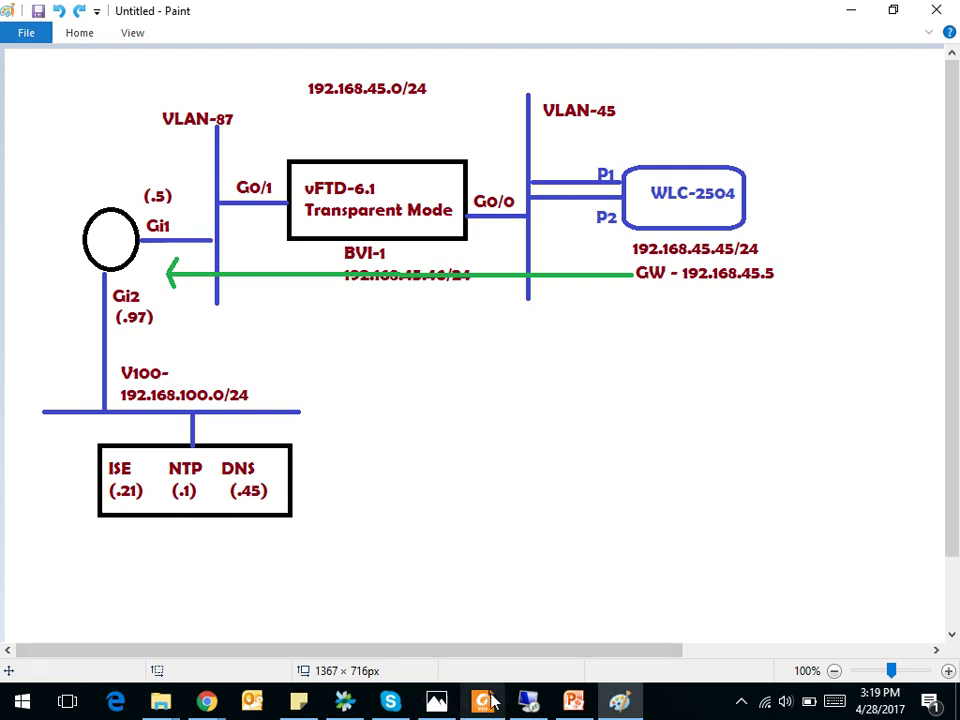
left_click(528, 701)
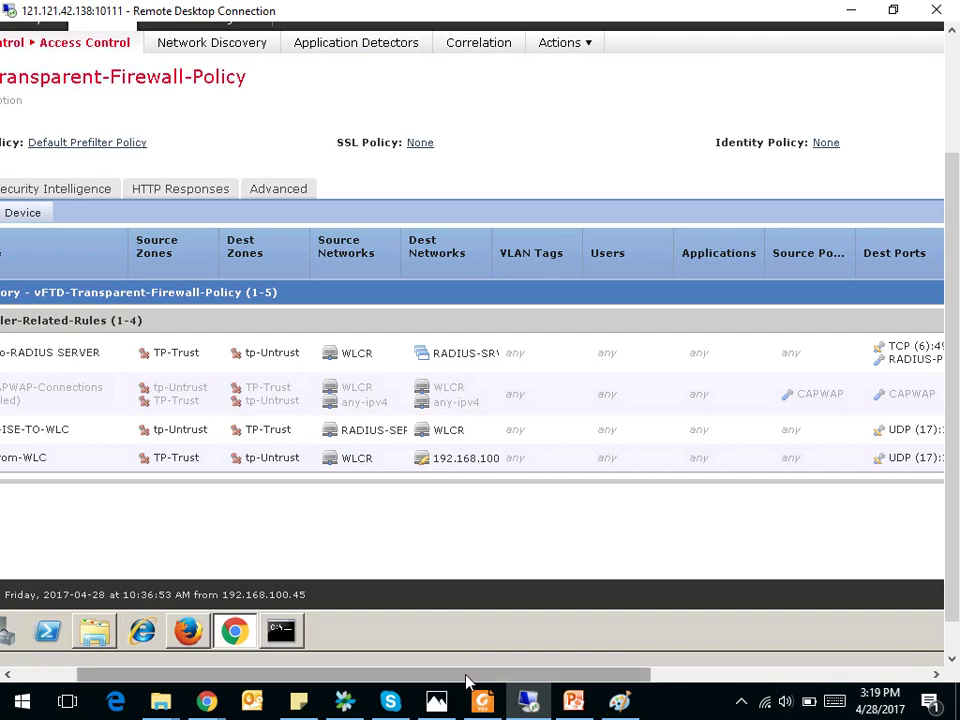
Scroll across Controller-Related rules 1–4 and inspect the WLCR and RADIUS-SRV-GROUP objects.
left_click_drag(467, 681, 246, 681)
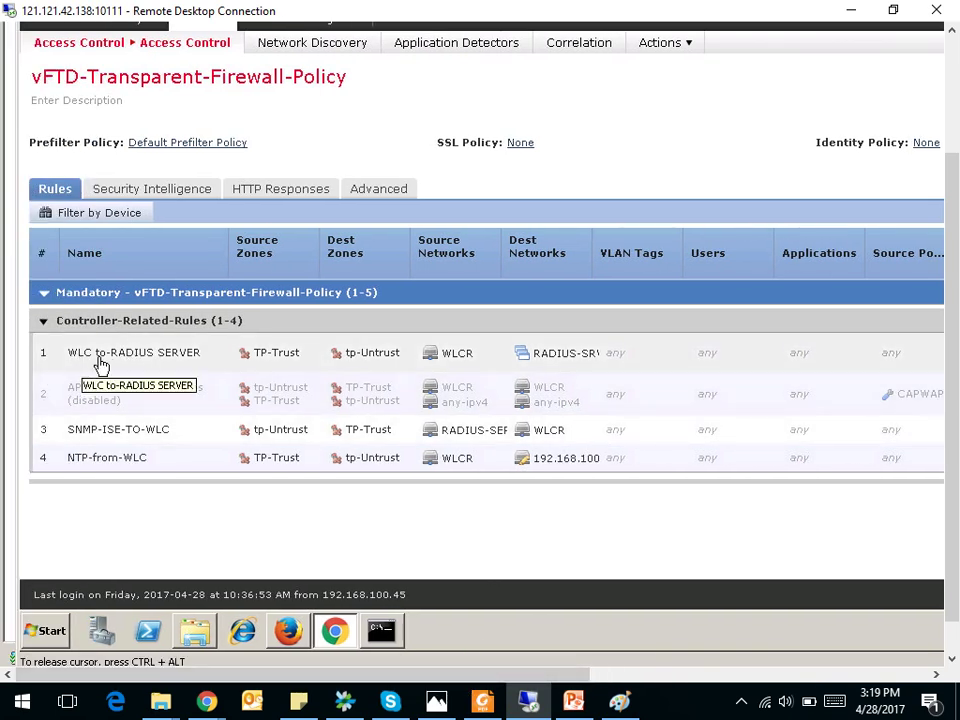
left_click_drag(343, 679, 355, 679)
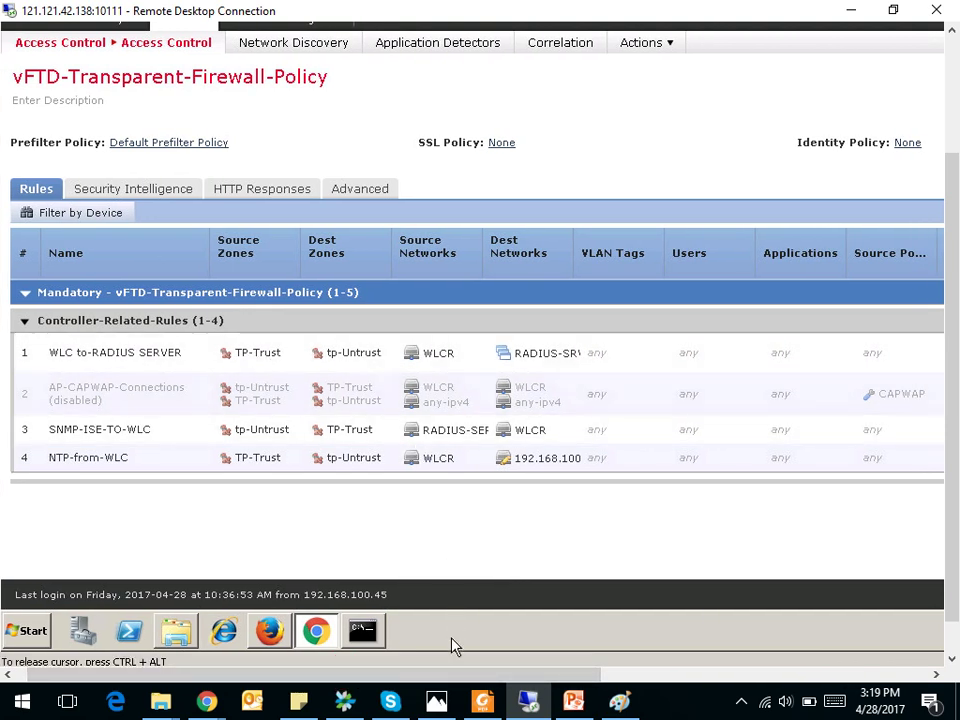
left_click_drag(446, 675, 489, 678)
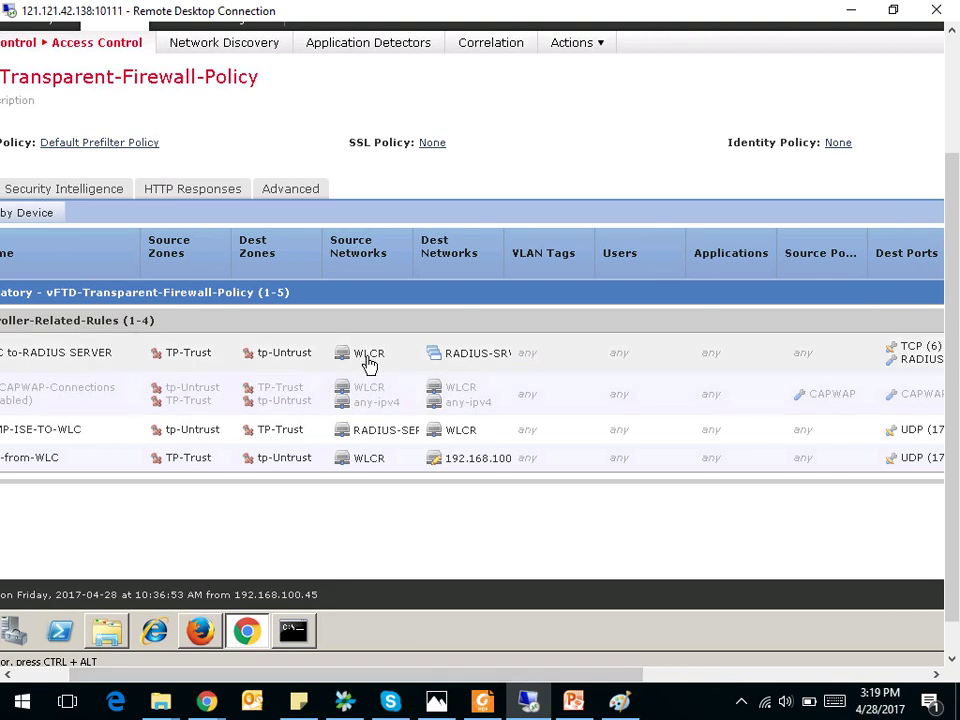
mouse_move(369, 362)
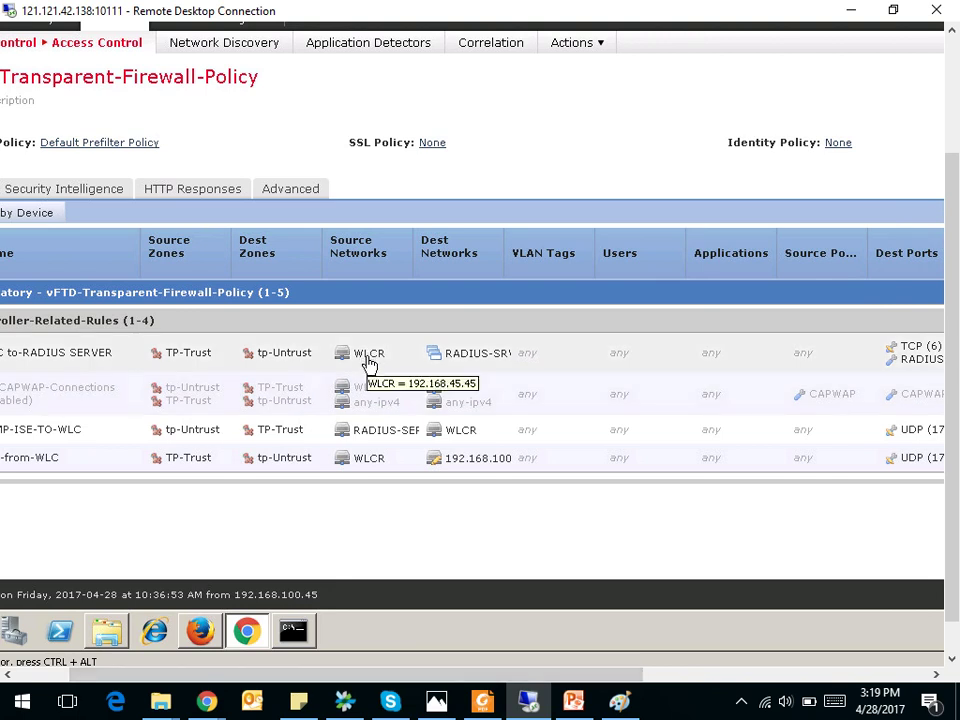
mouse_move(481, 362)
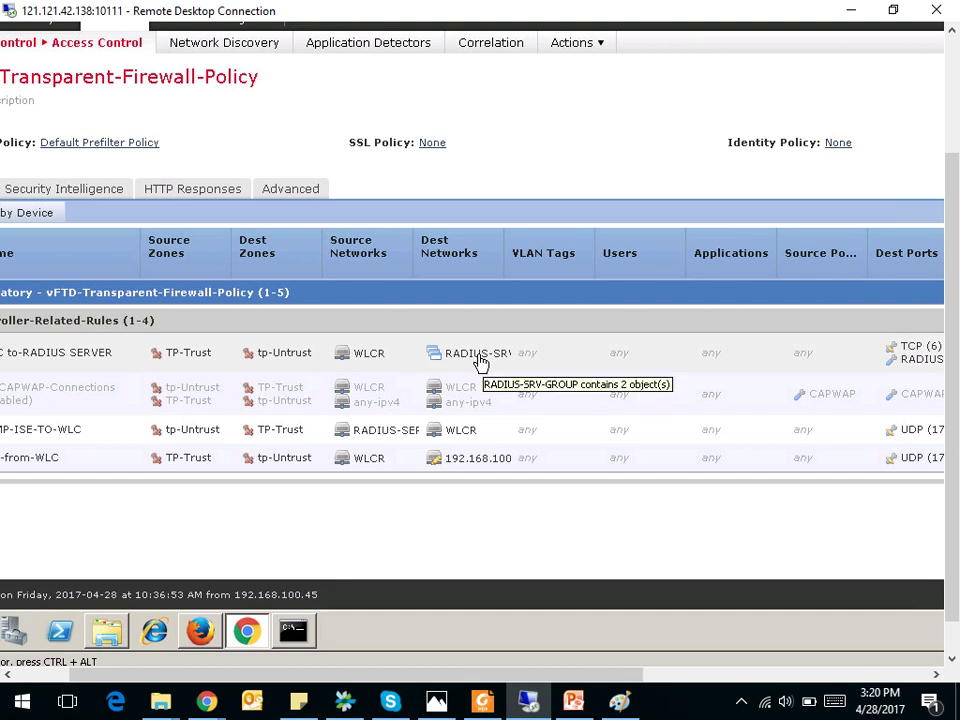
scroll(950, 440, "up", 3)
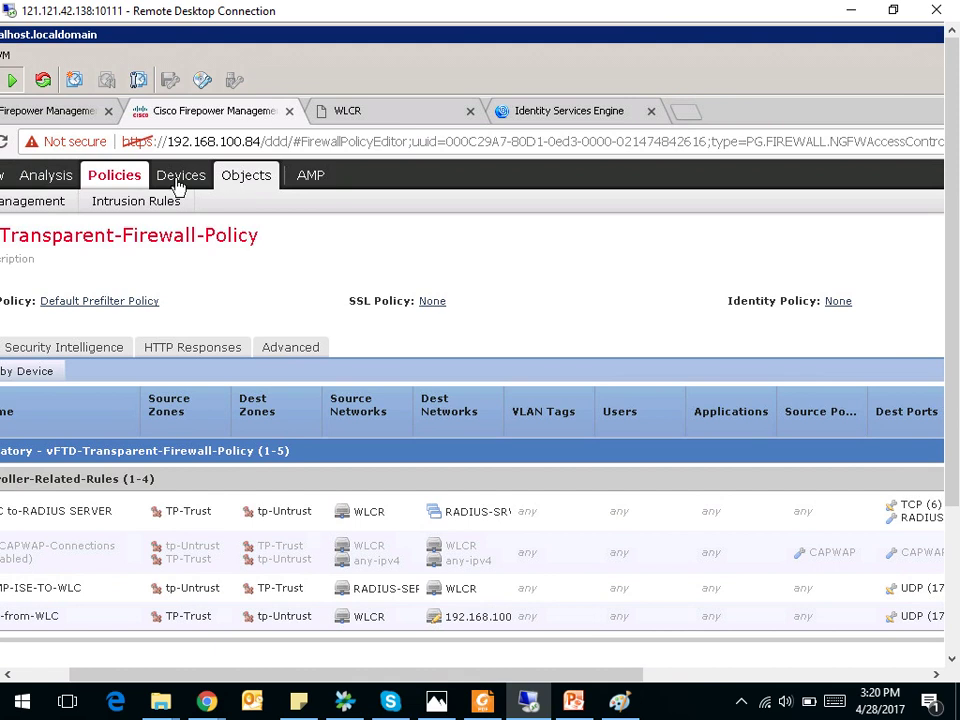
Open Object Management in a new browser tab.
right_click(55, 208)
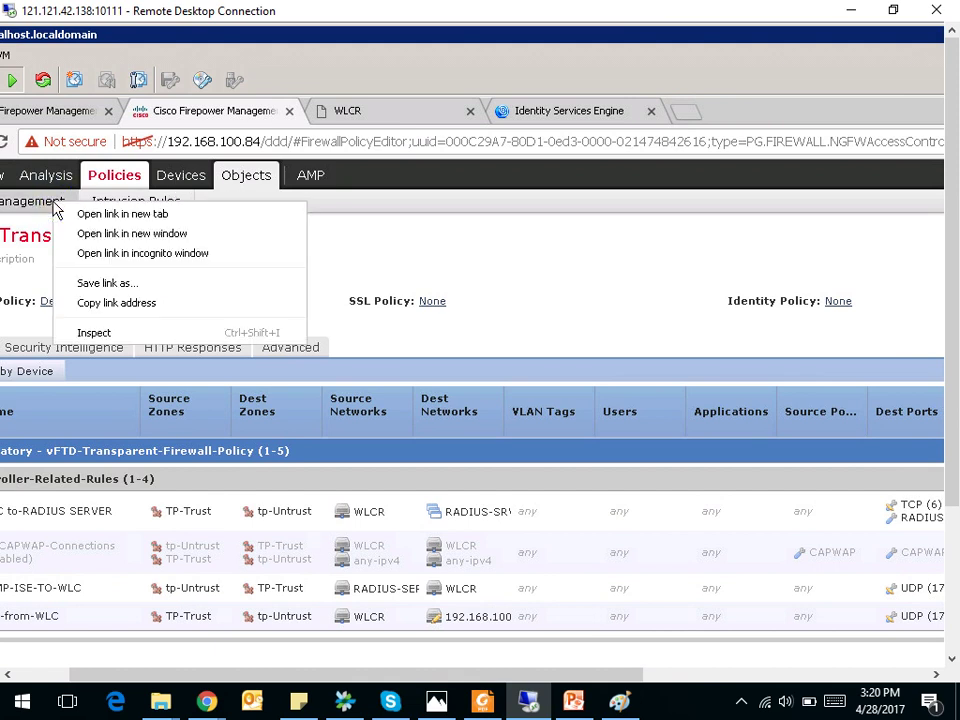
left_click(84, 214)
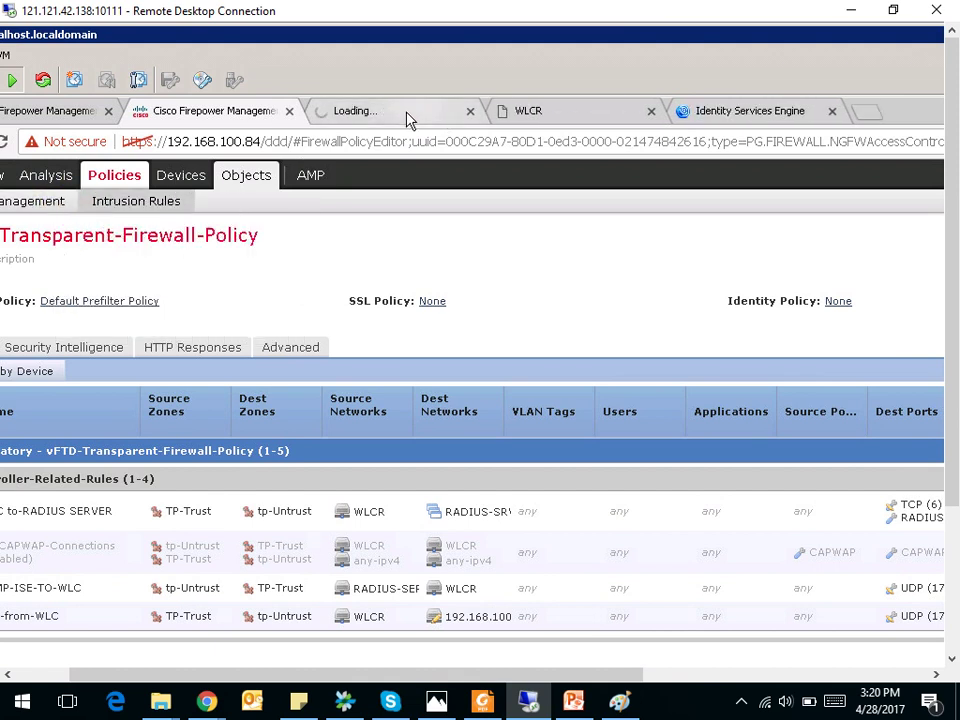
left_click(405, 111)
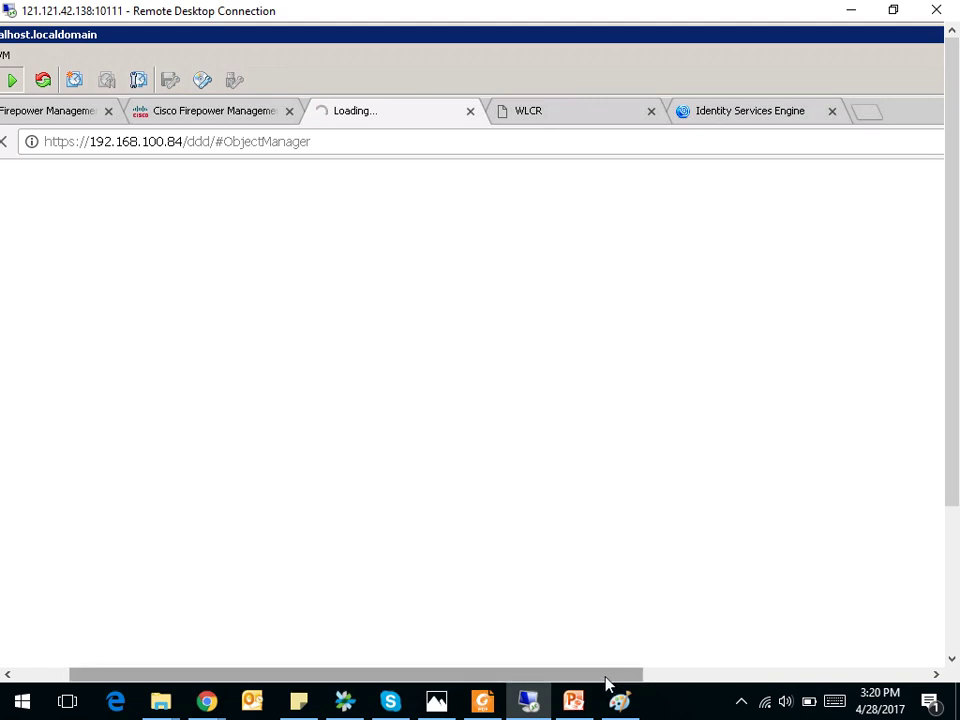
left_click_drag(604, 675, 555, 683)
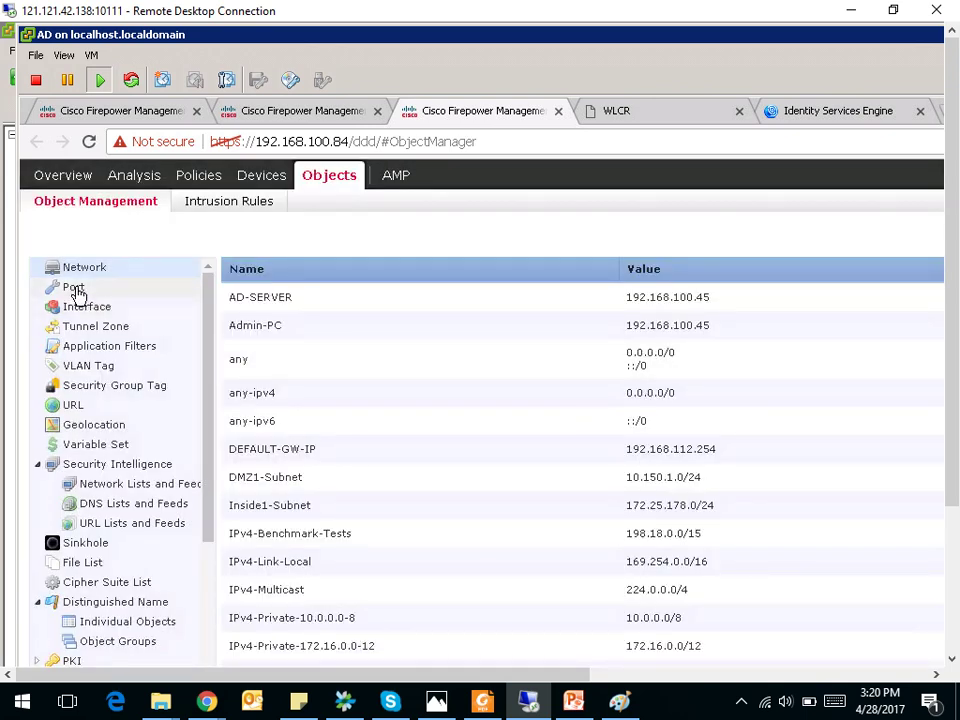
Browse the Port objects, including RADIUS-Port-Group with radius-acct and radius-auth.
left_click(75, 290)
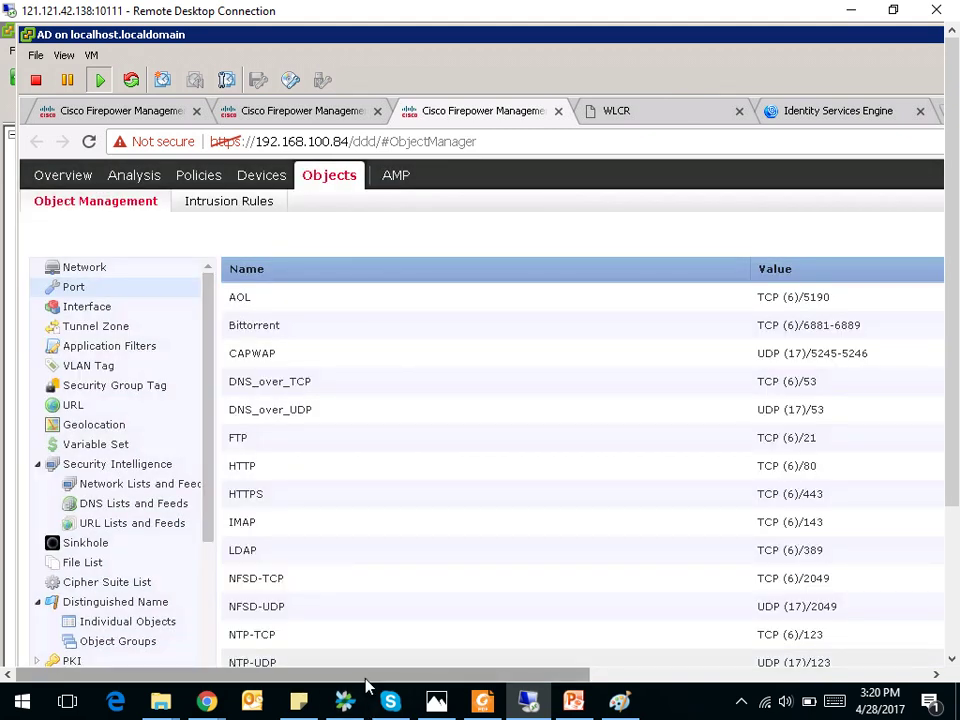
left_click_drag(365, 680, 467, 681)
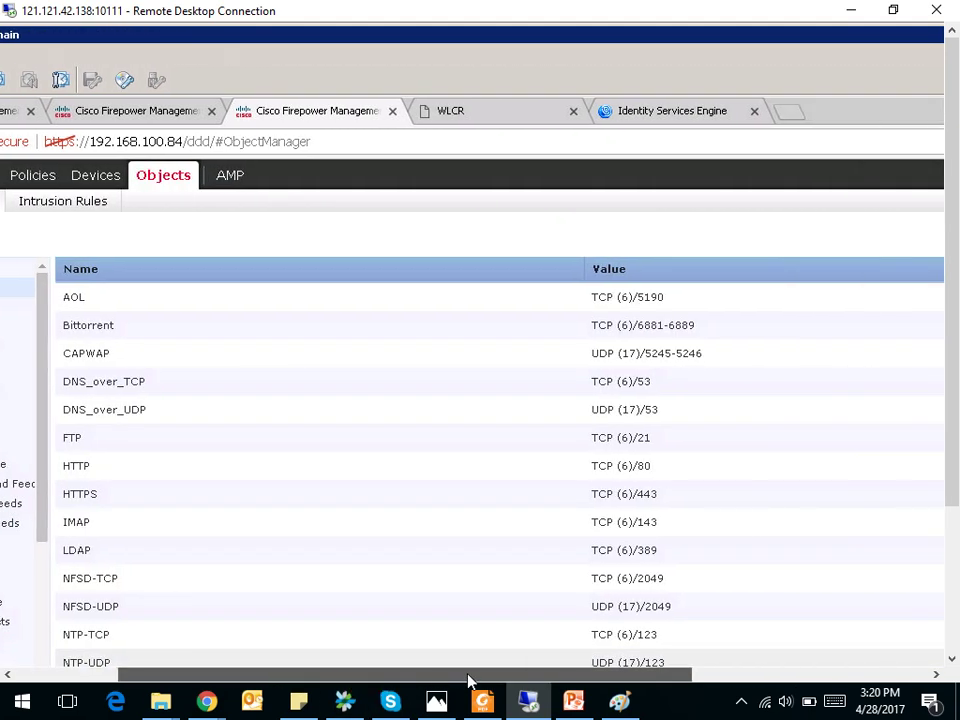
scroll(945, 416, "down", 1)
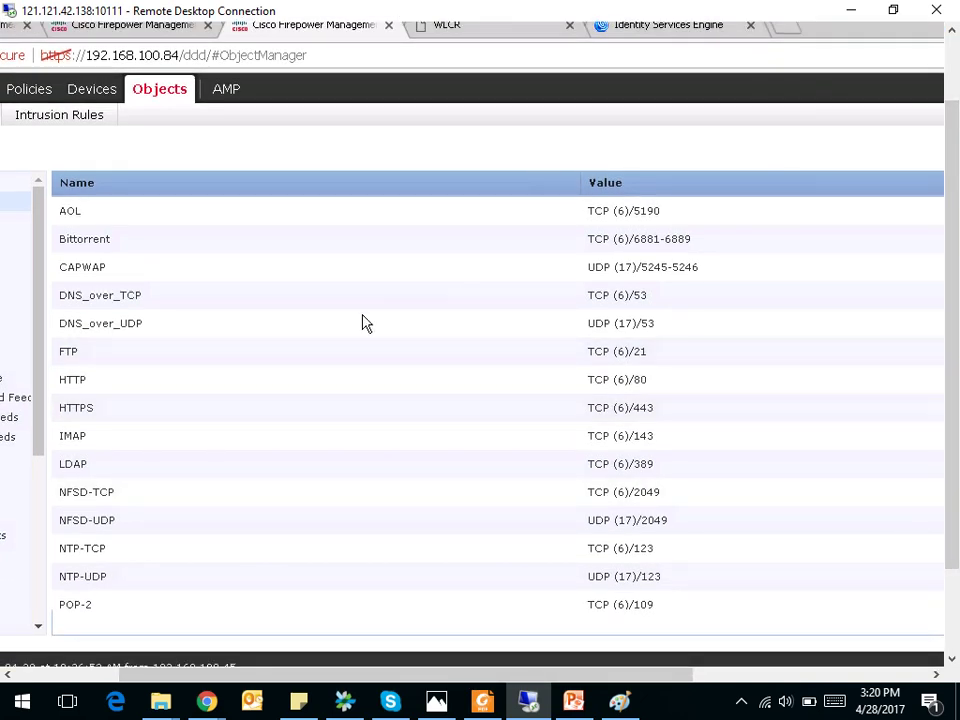
scroll(344, 360, "down", 2)
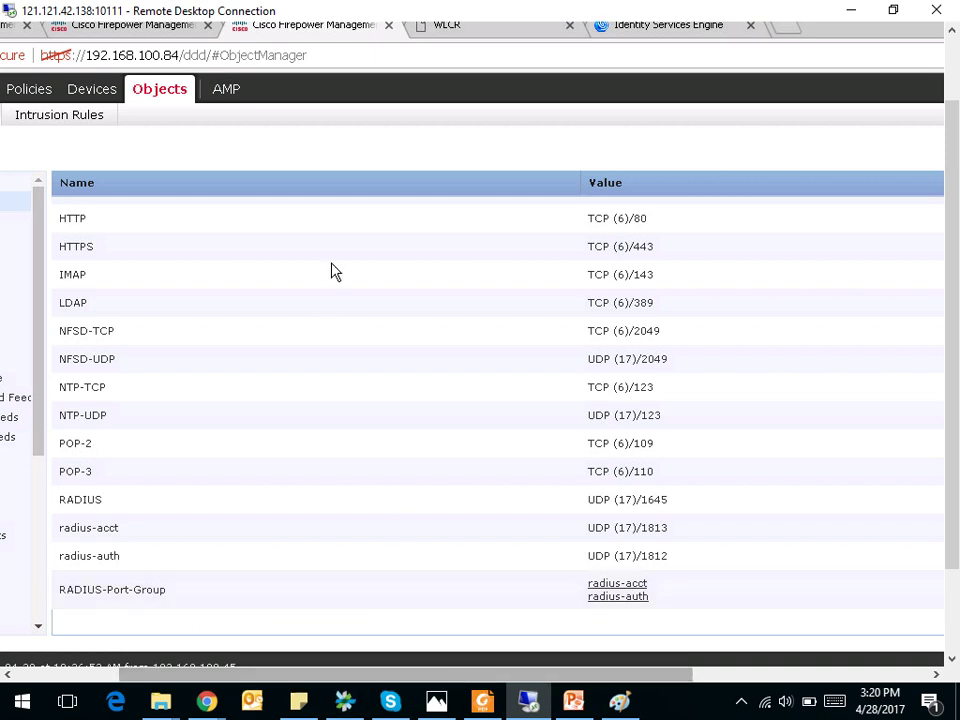
left_click(138, 27)
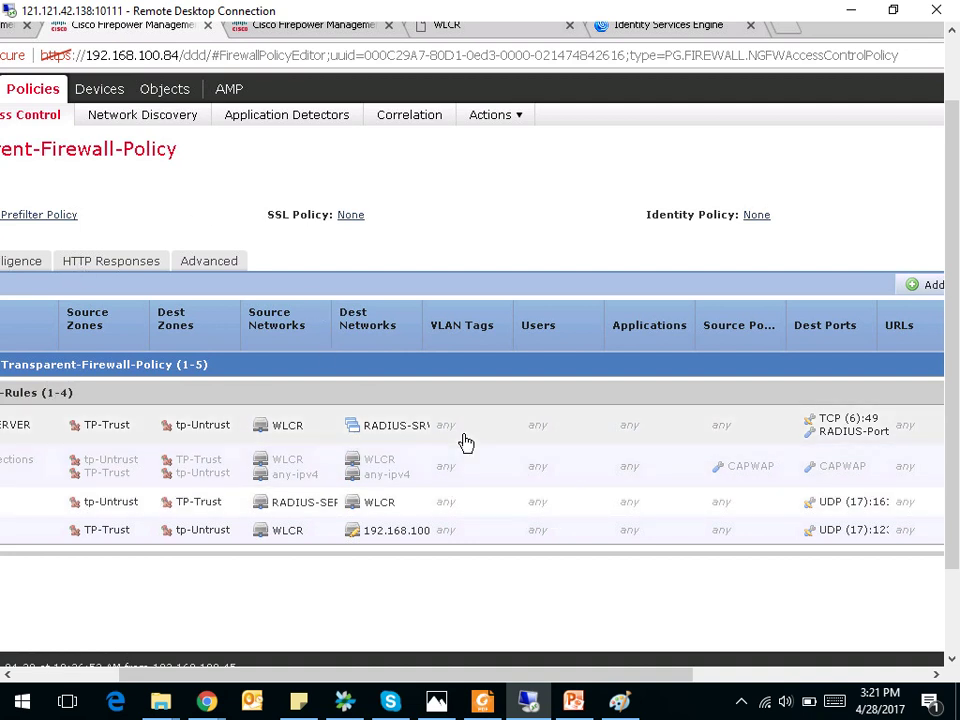
Scroll right and widen the Dest Ports column so full port entries are readable.
left_click_drag(471, 674, 596, 675)
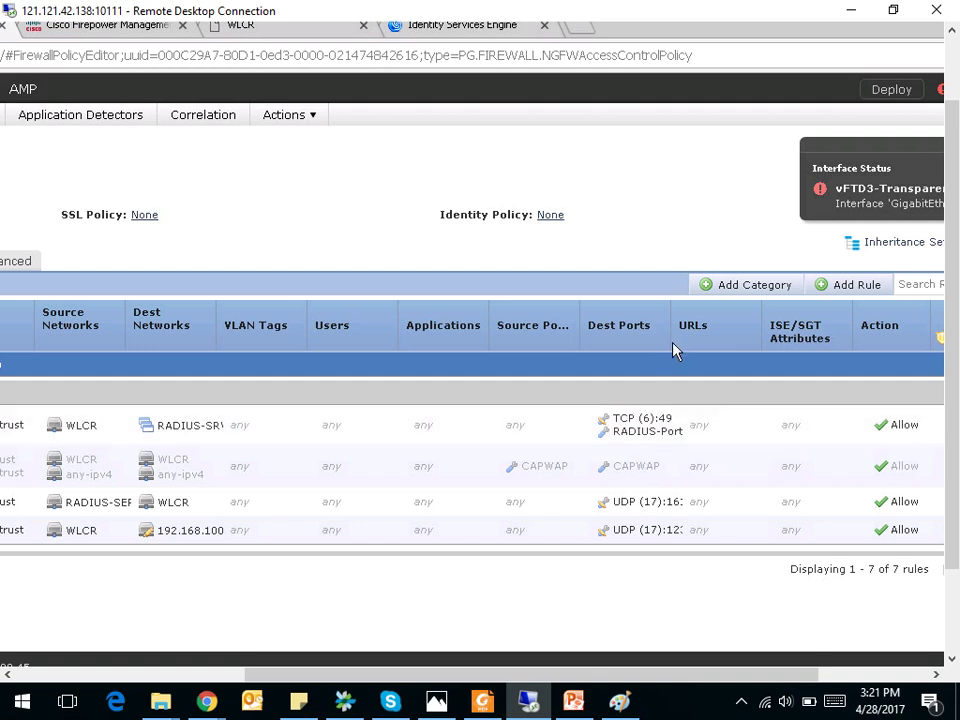
left_click_drag(670, 346, 714, 349)
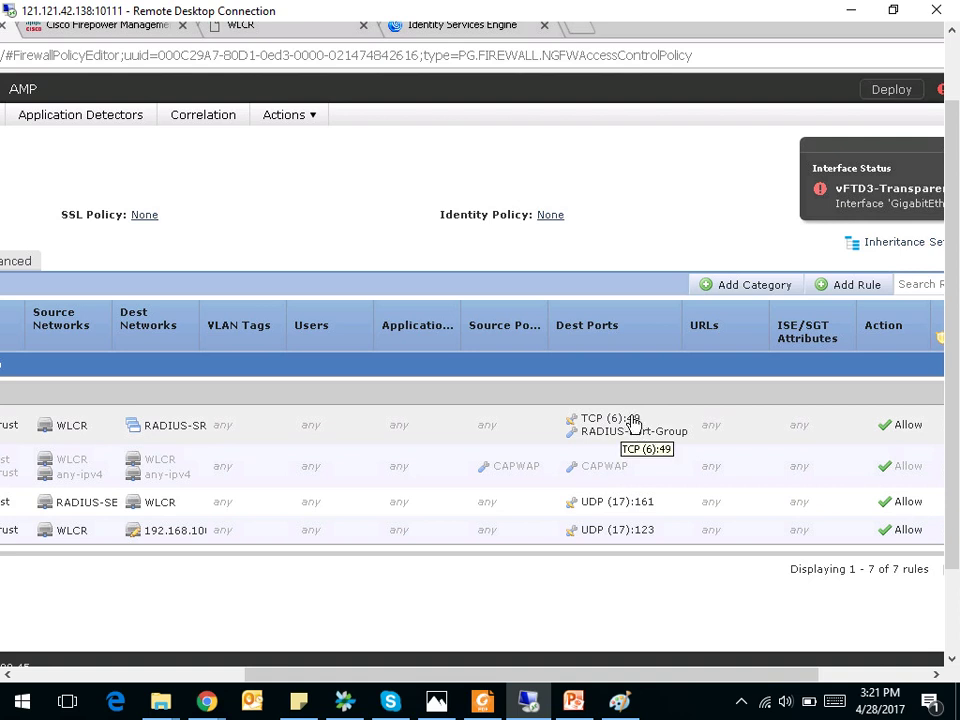
left_click_drag(656, 678, 529, 676)
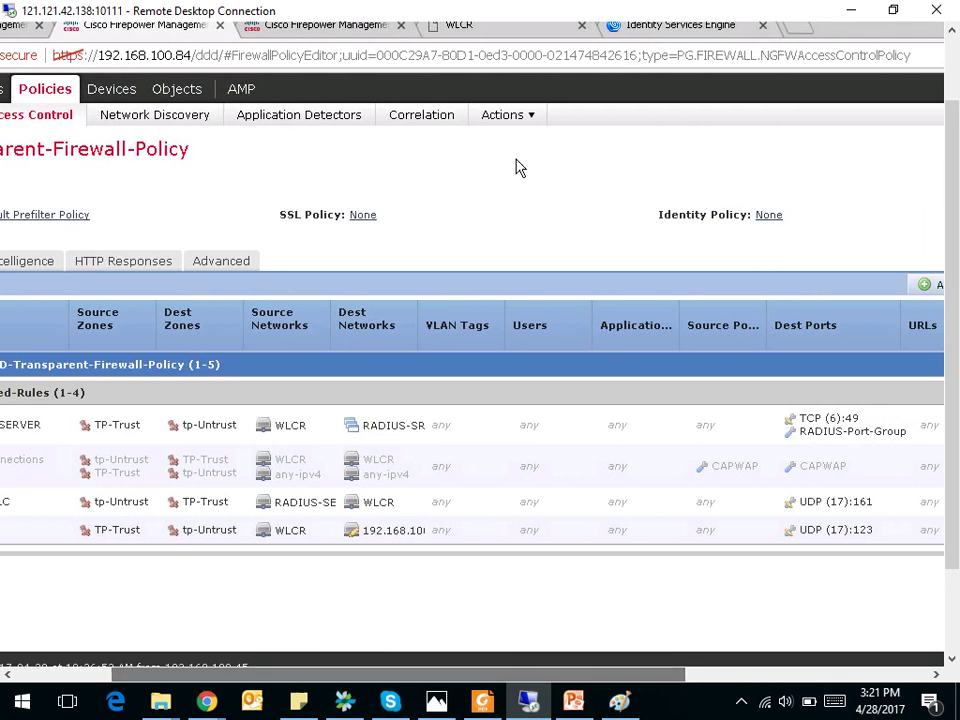
left_click(521, 29)
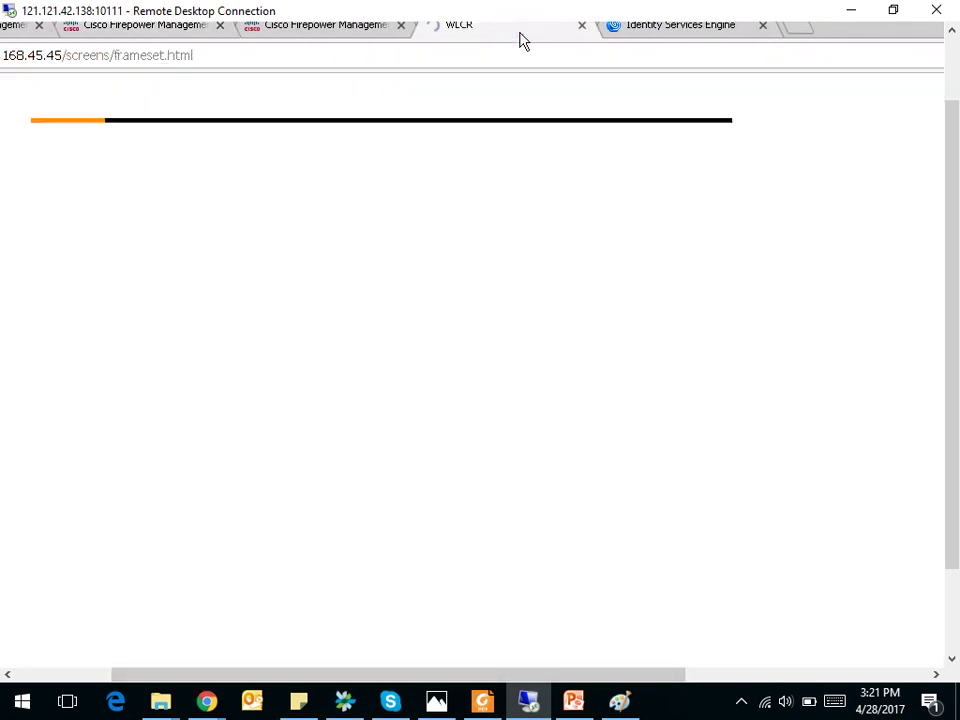
Collapse RADIUS, expand TACACS+, and view its authentication servers alongside the ISE TACACS live logs.
left_click_drag(640, 683, 437, 683)
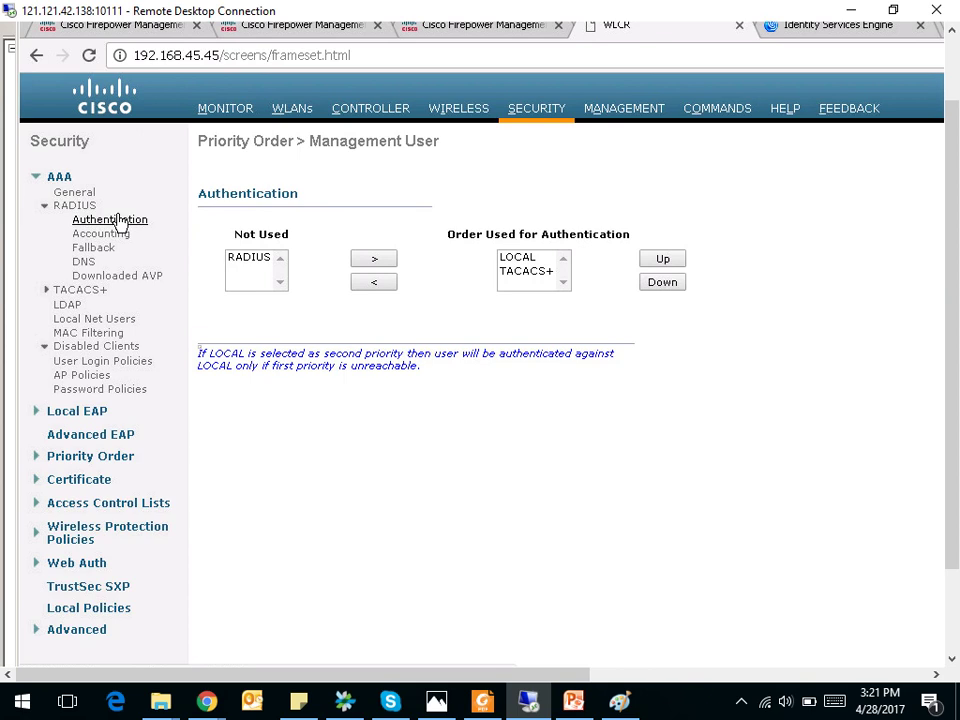
left_click(45, 206)
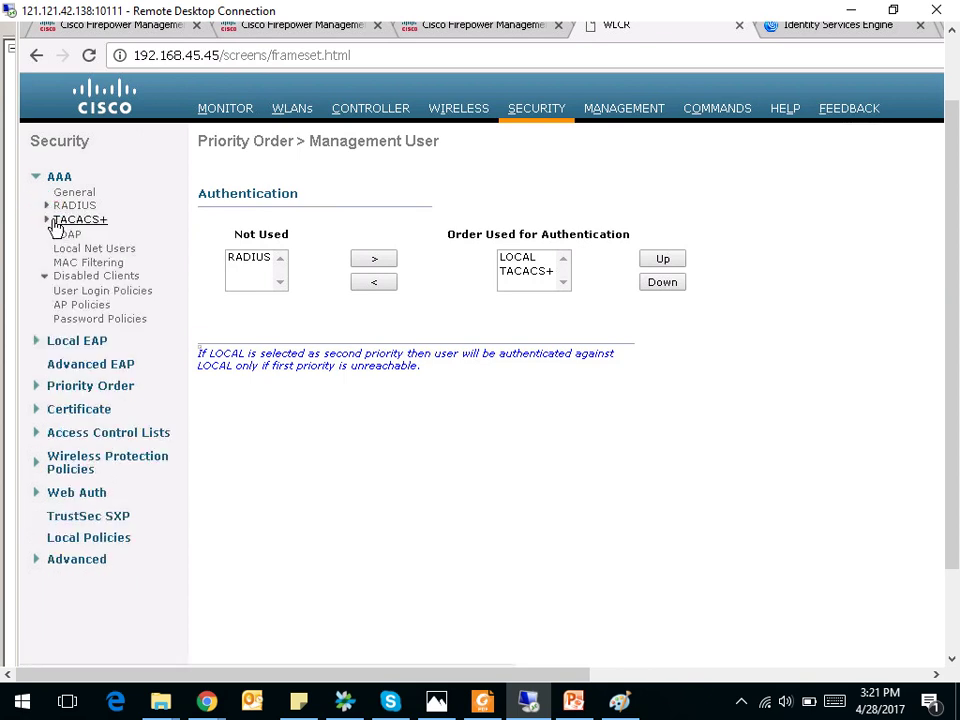
left_click(46, 220)
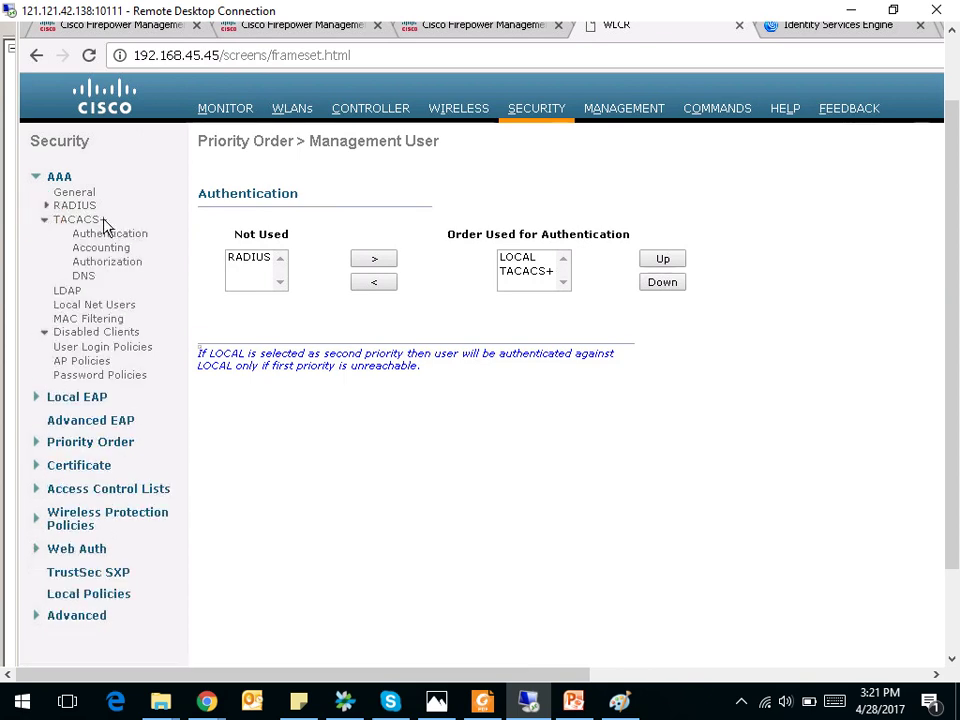
left_click(112, 234)
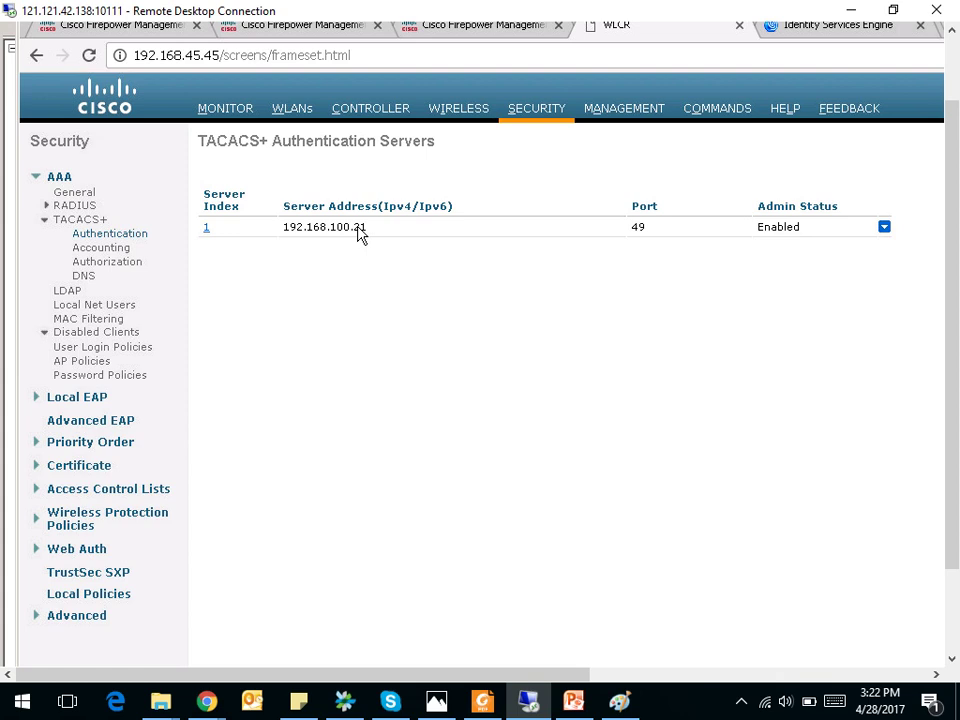
left_click(840, 26)
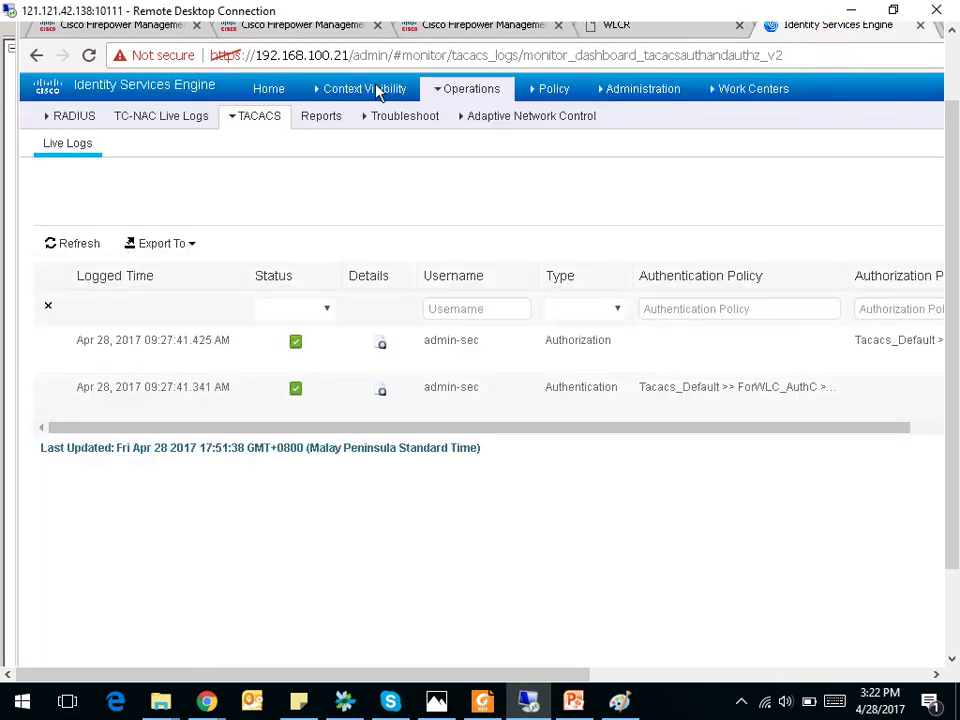
left_click(660, 27)
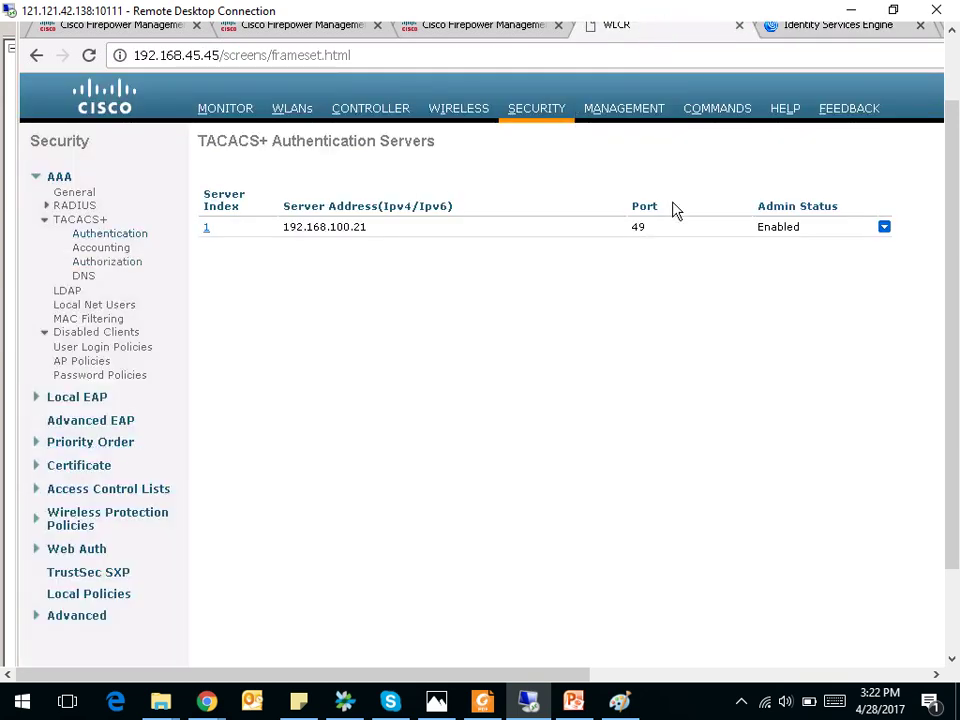
Review TACACS+ accounting and authorization servers, user login policies, and Management User order LOCAL then TACACS+.
left_click(117, 255)
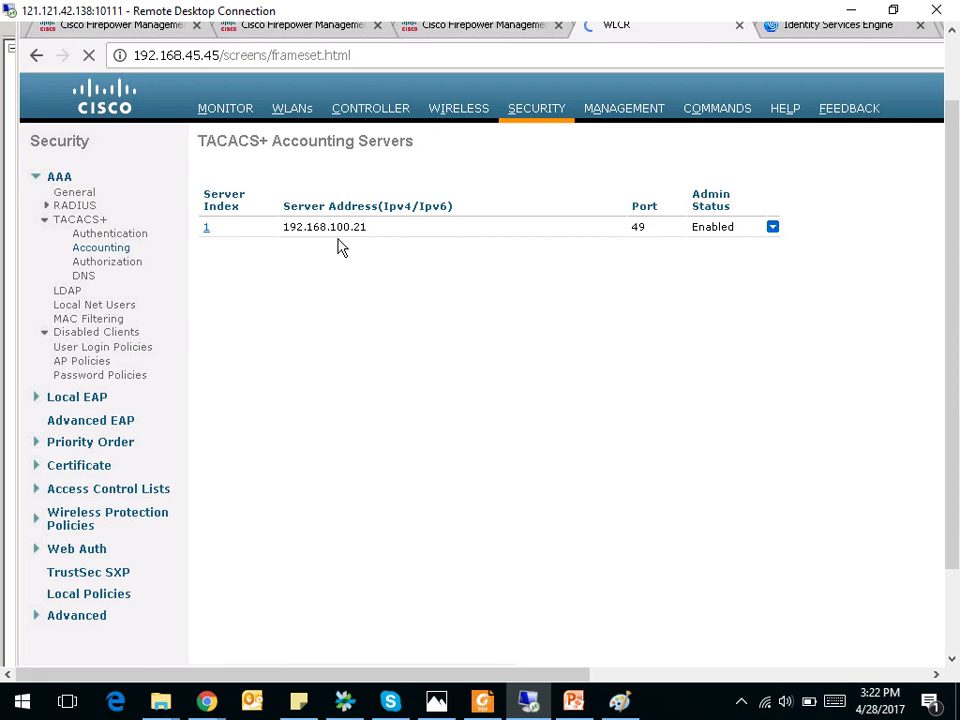
left_click(99, 263)
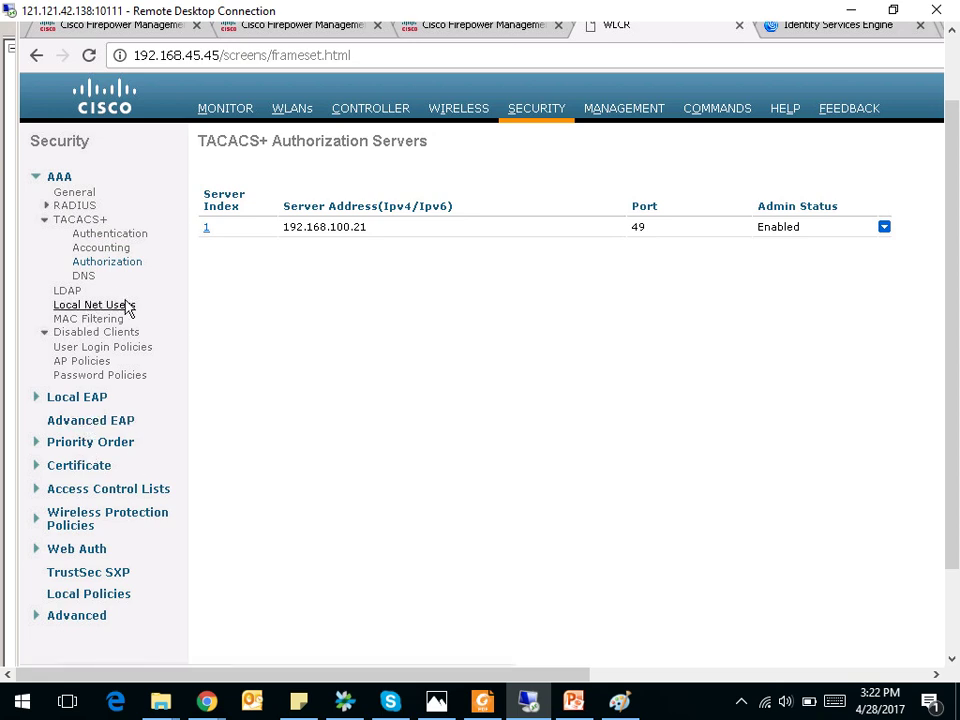
left_click(100, 347)
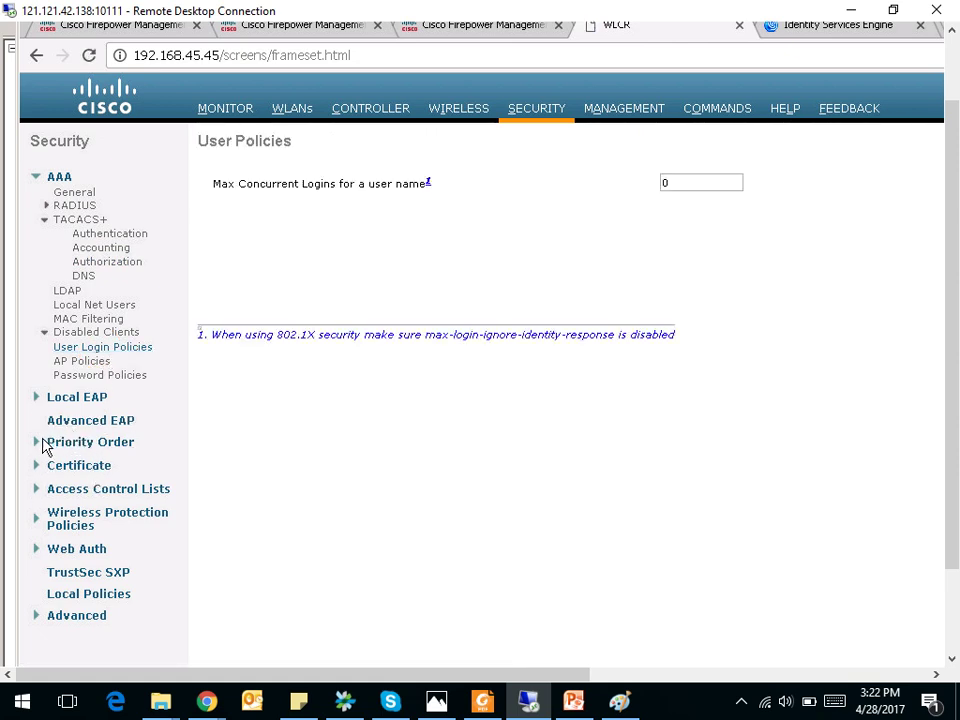
left_click(36, 443)
left_click(112, 458)
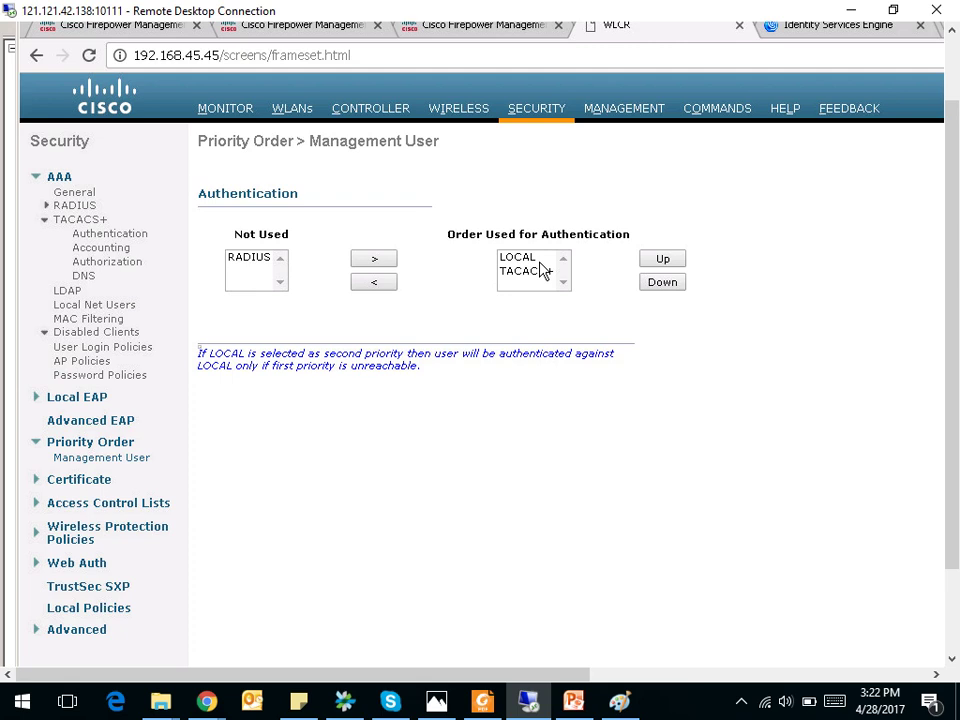
left_click(112, 238)
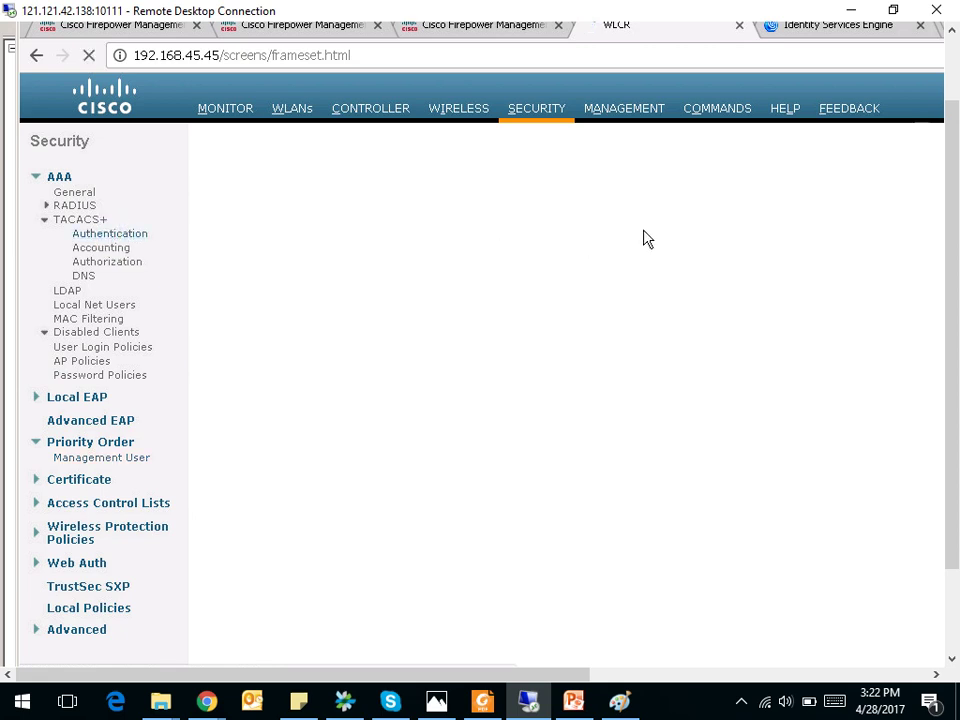
Ping TACACS+ server 192.168.100.21 from its row dropdown, cancelling Remove, and confirm 3 of 3 replies.
left_click(885, 228)
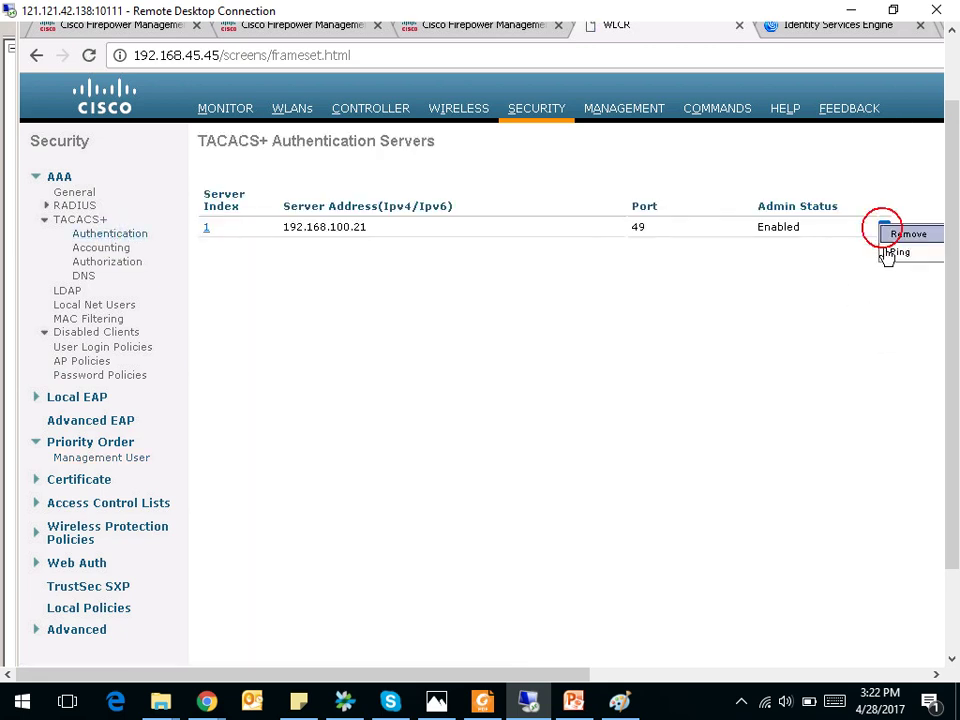
left_click(905, 234)
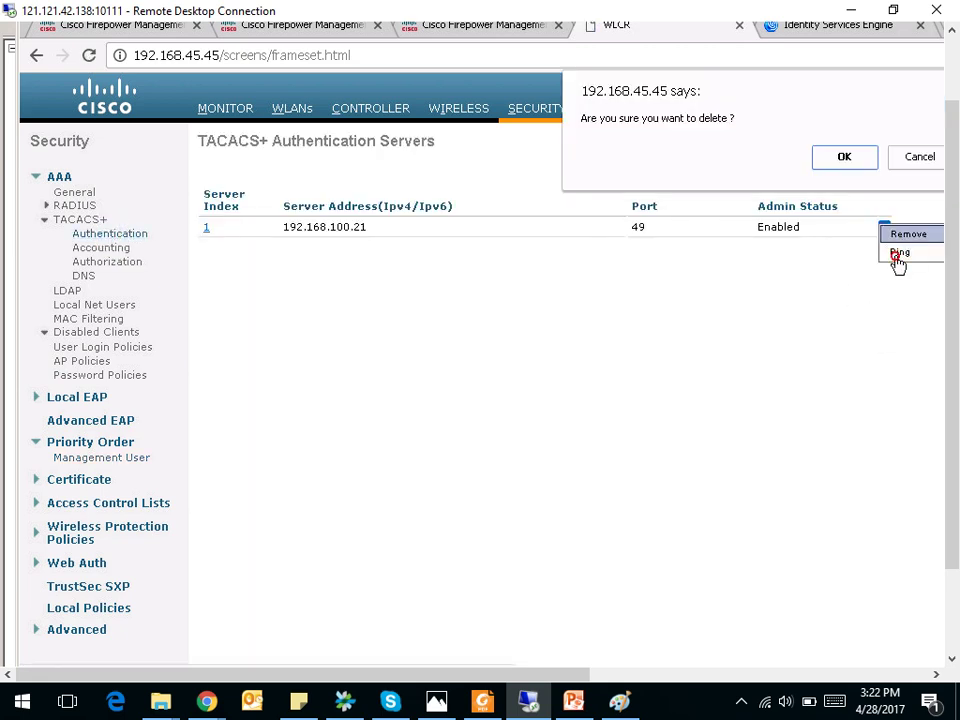
left_click(926, 161)
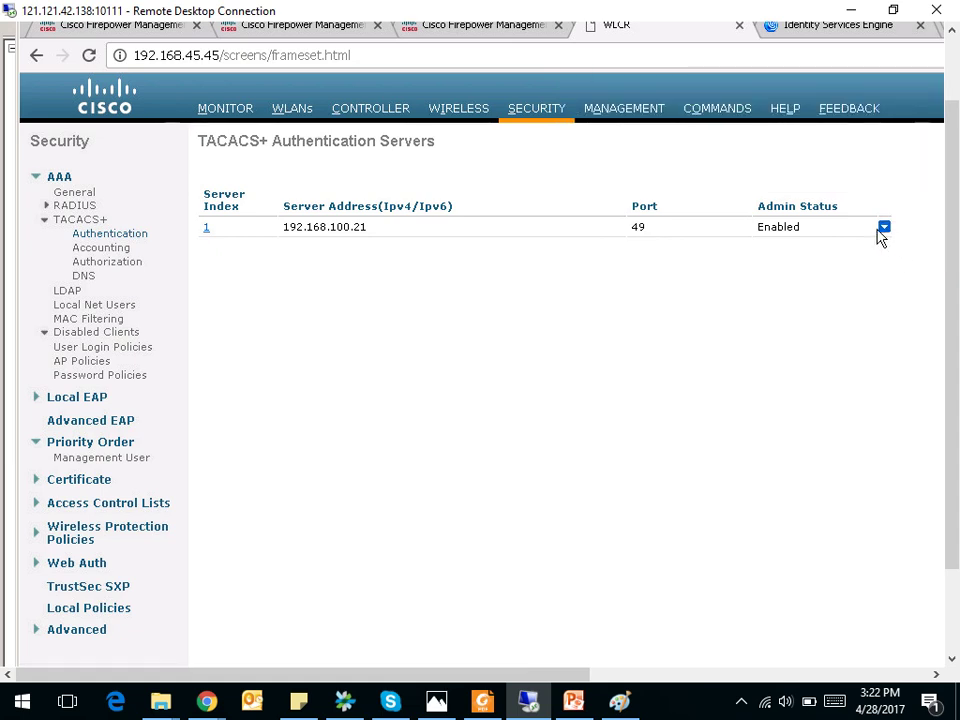
left_click(885, 228)
left_click(896, 255)
left_click_drag(553, 679, 666, 679)
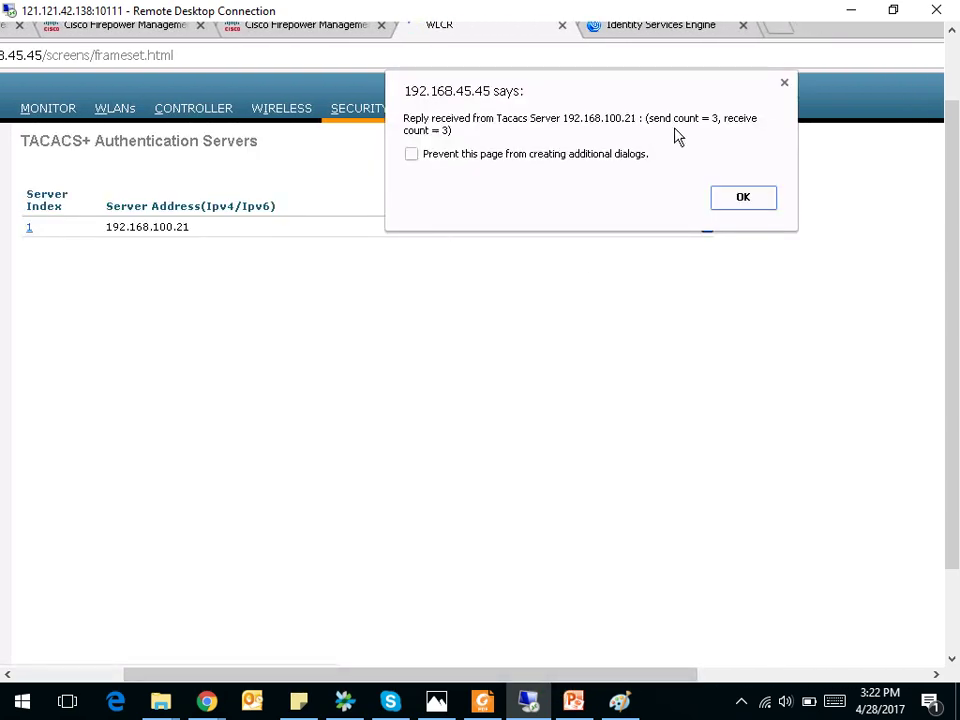
left_click(746, 198)
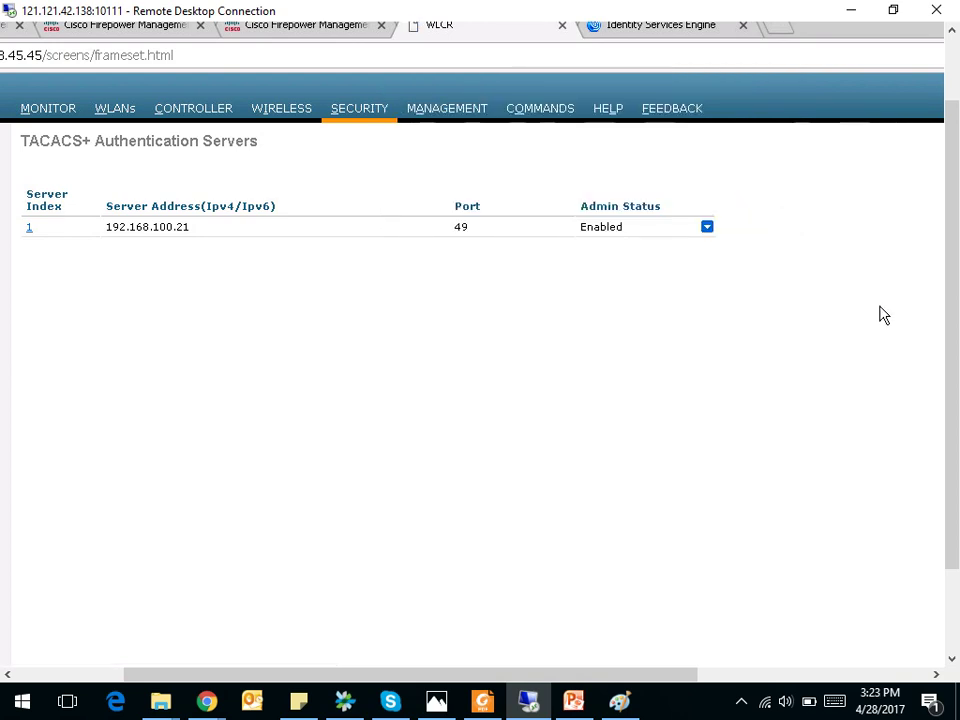
left_click(950, 305)
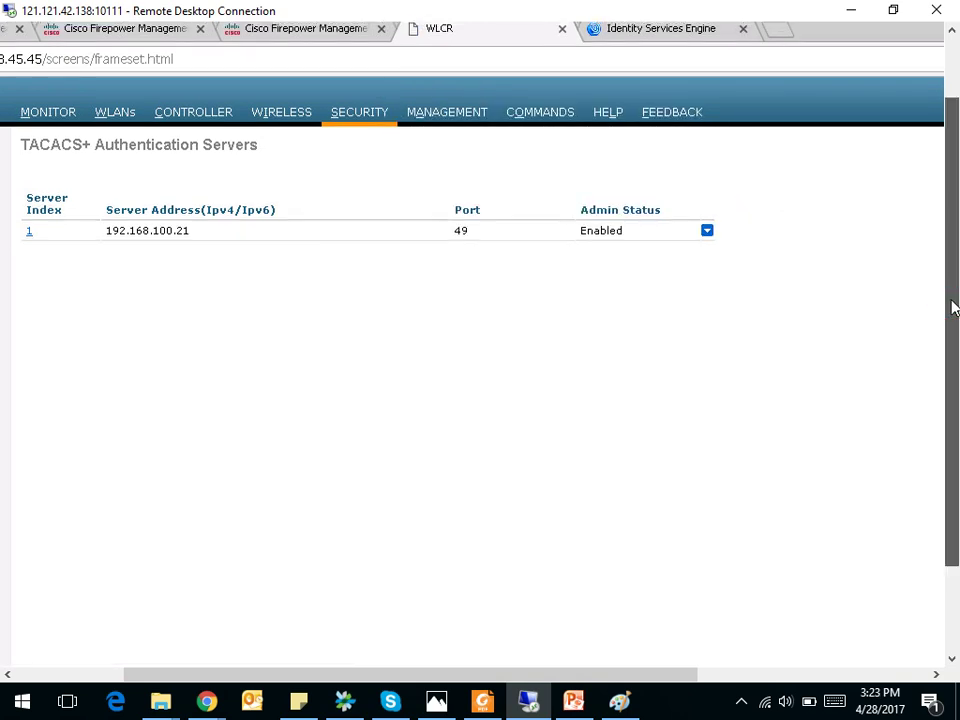
left_click_drag(953, 308, 941, 243)
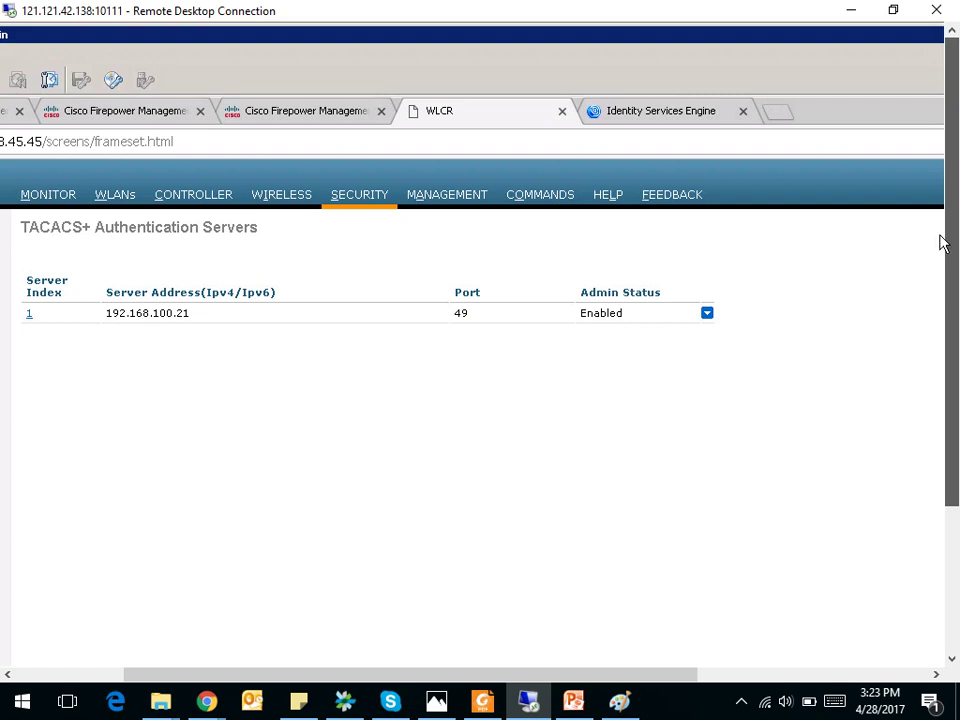
Switch to the ISE tab and go to Work Centers > Device Administration Overview.
left_click(648, 112)
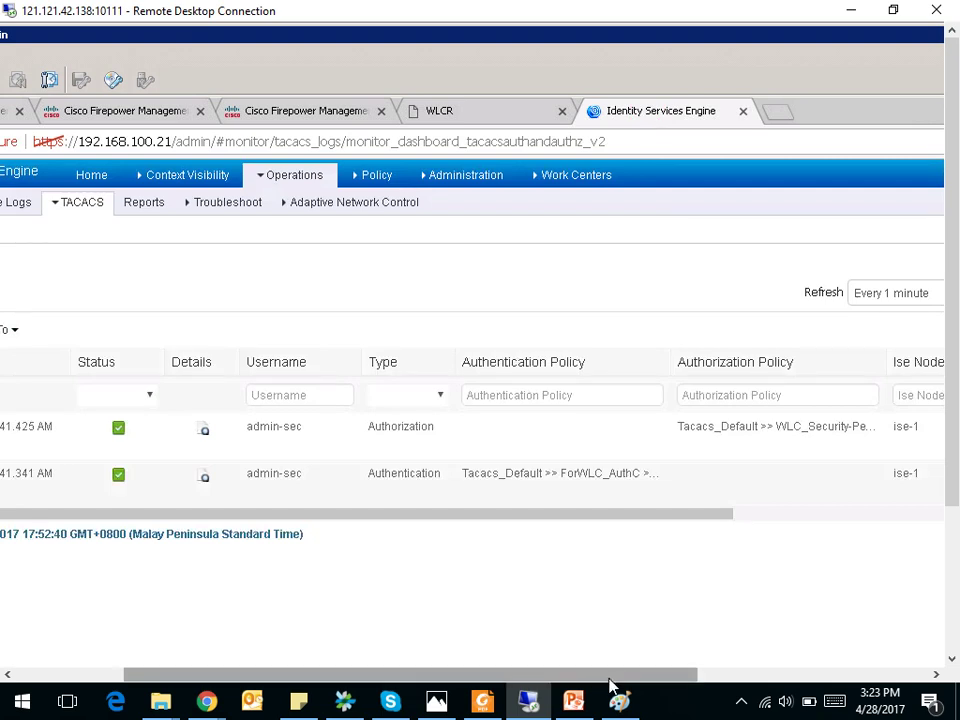
mouse_move(548, 186)
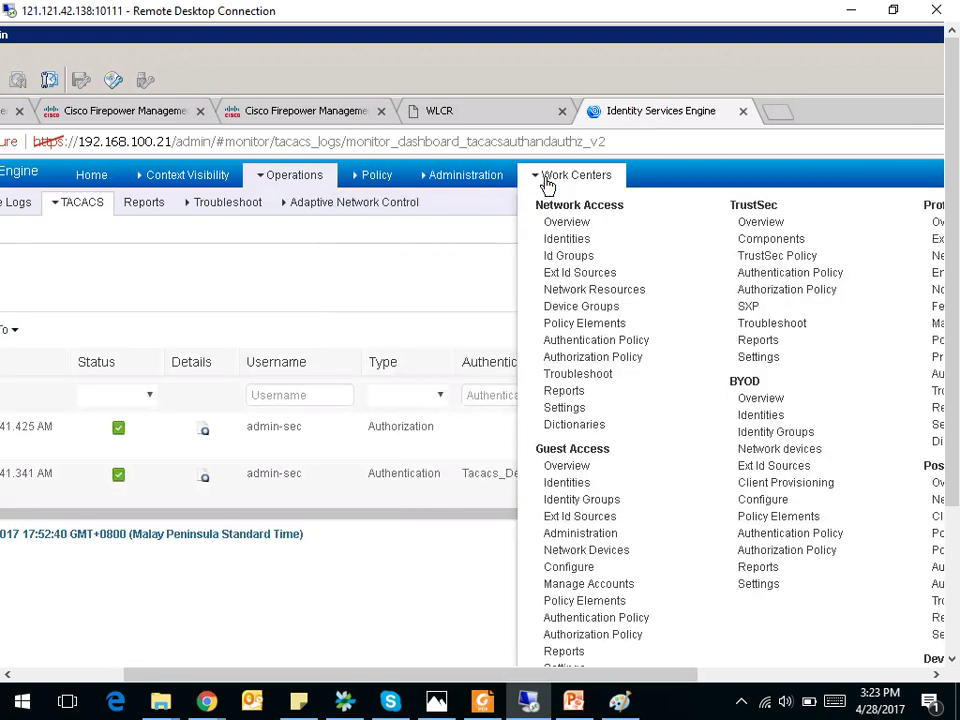
left_click_drag(630, 676, 806, 681)
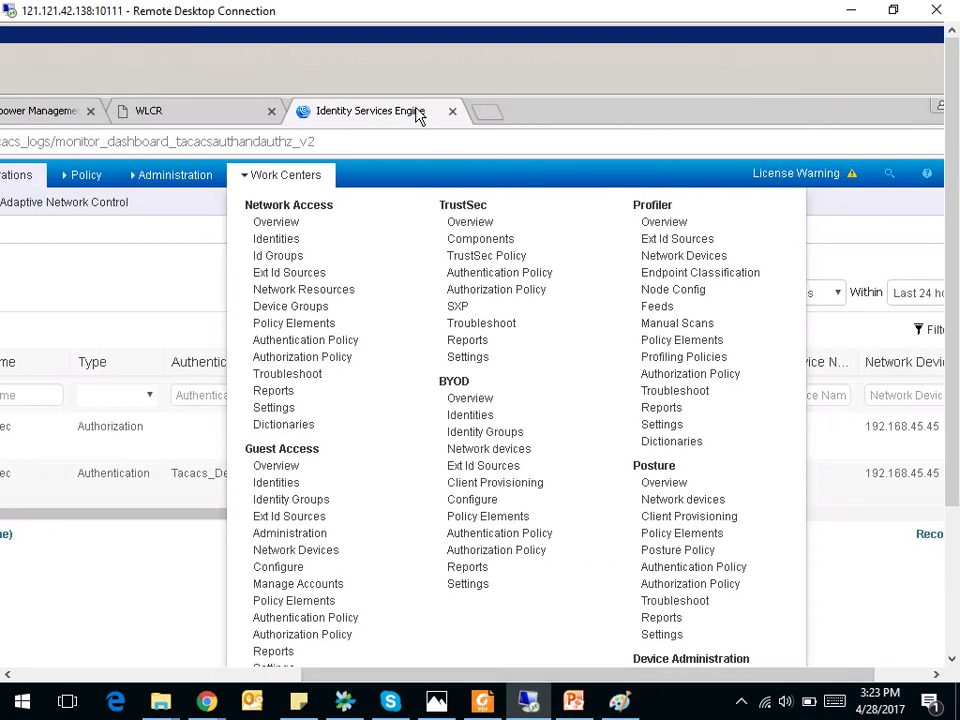
mouse_move(295, 187)
left_click(690, 659)
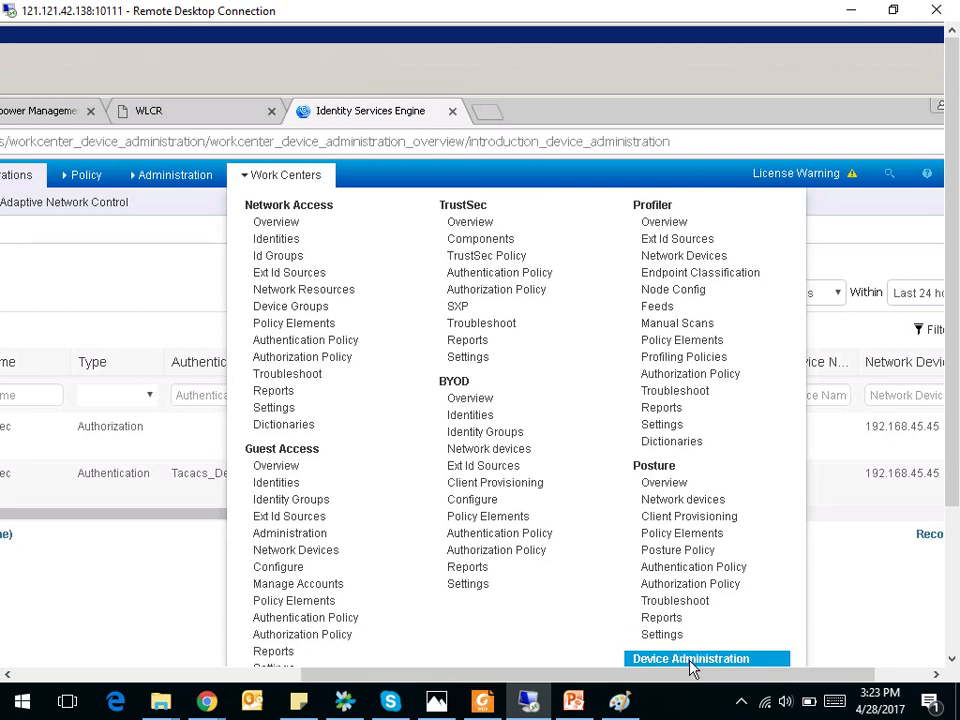
left_click_drag(729, 681, 531, 666)
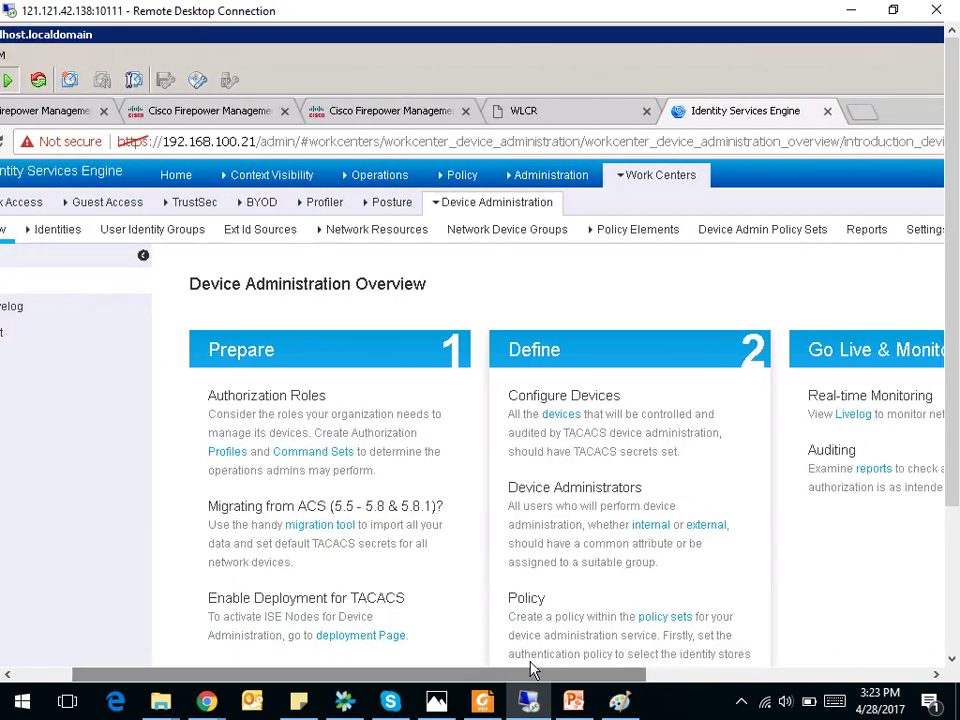
left_click_drag(945, 383, 955, 532)
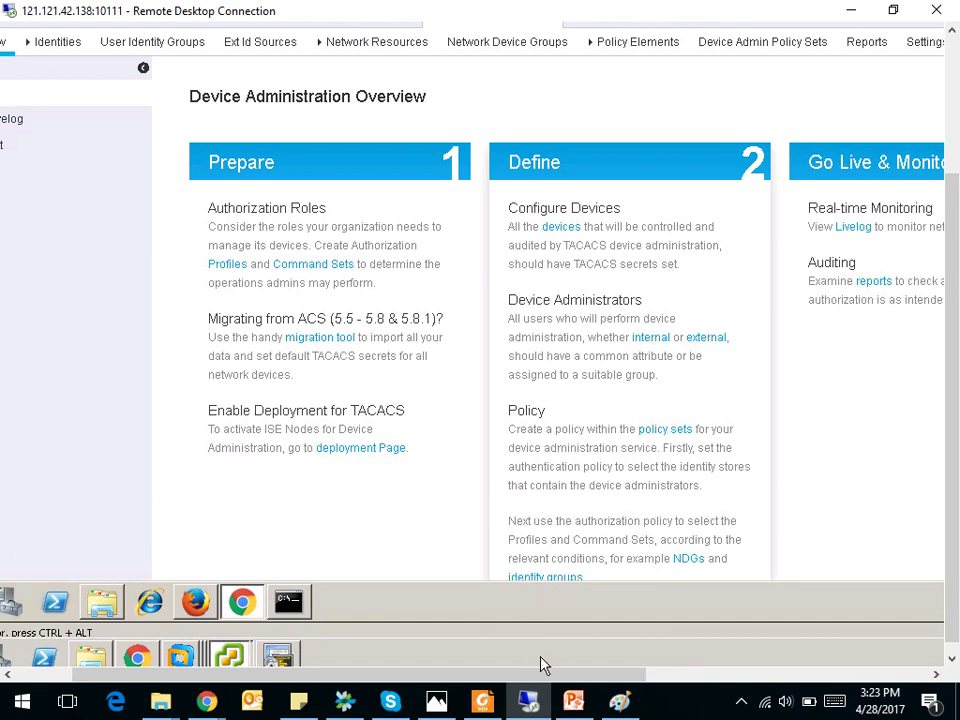
left_click_drag(548, 674, 372, 672)
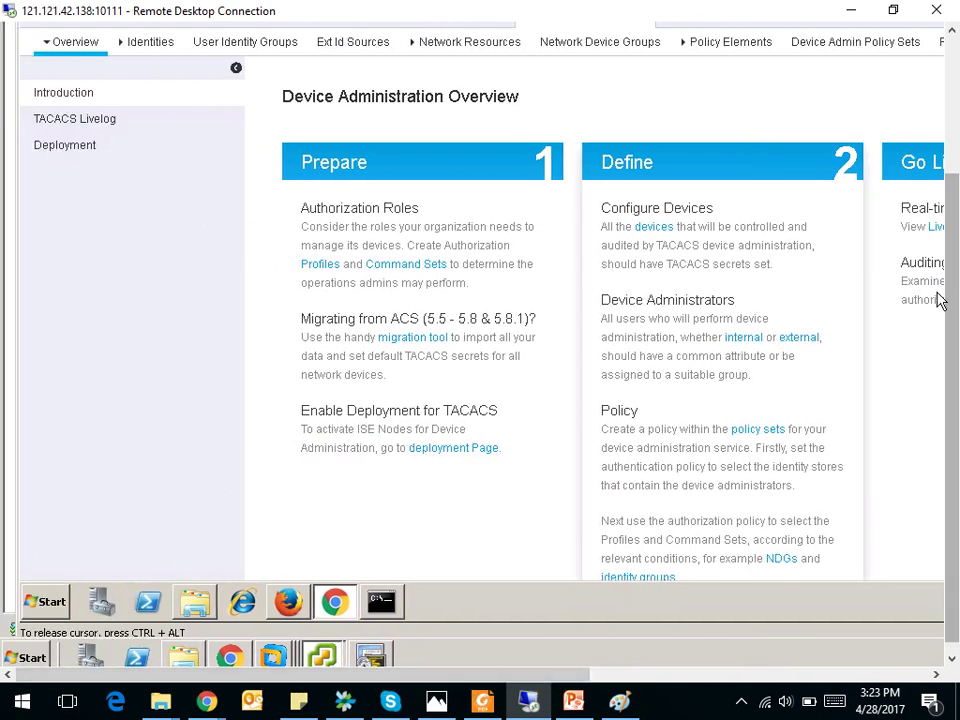
left_click_drag(951, 328, 951, 250)
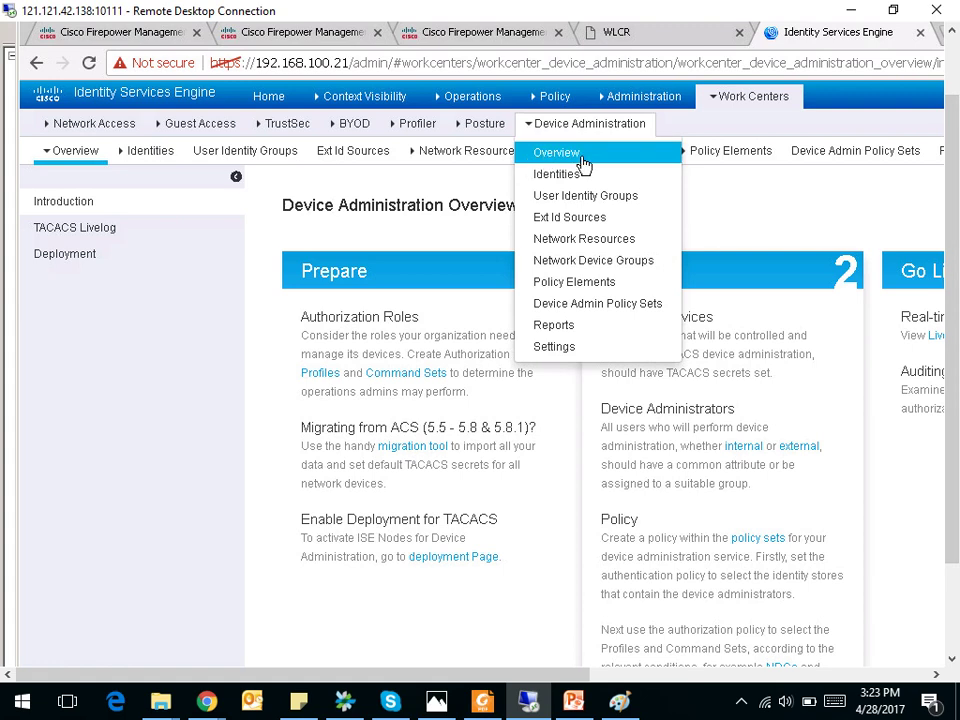
Show the Network Resources device list with the IP/Mask column widened to full addresses.
left_click(413, 160)
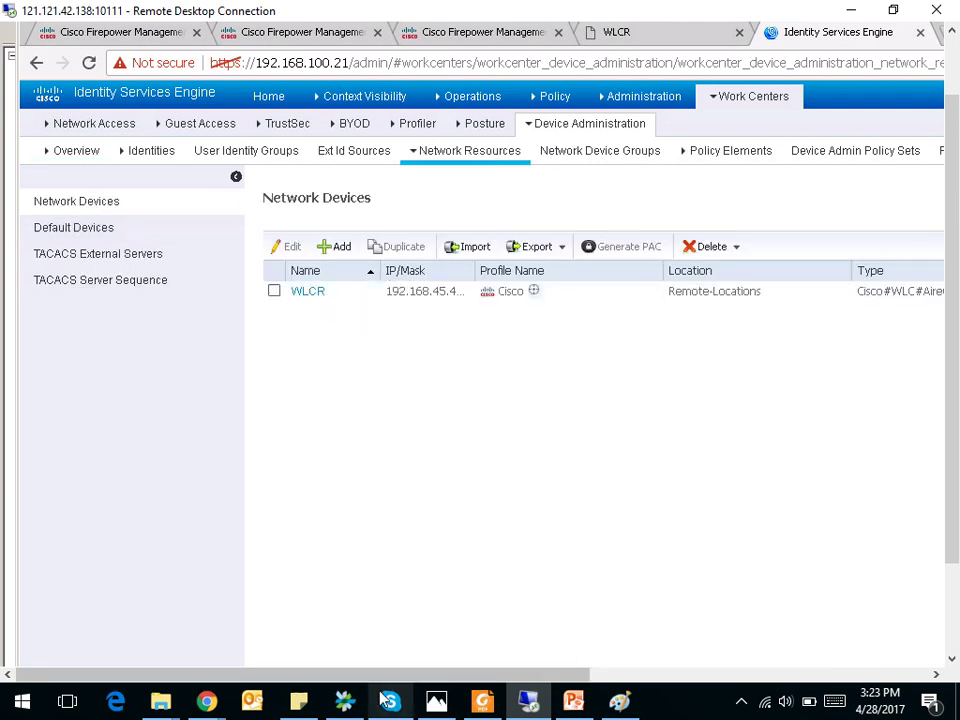
left_click_drag(380, 674, 483, 676)
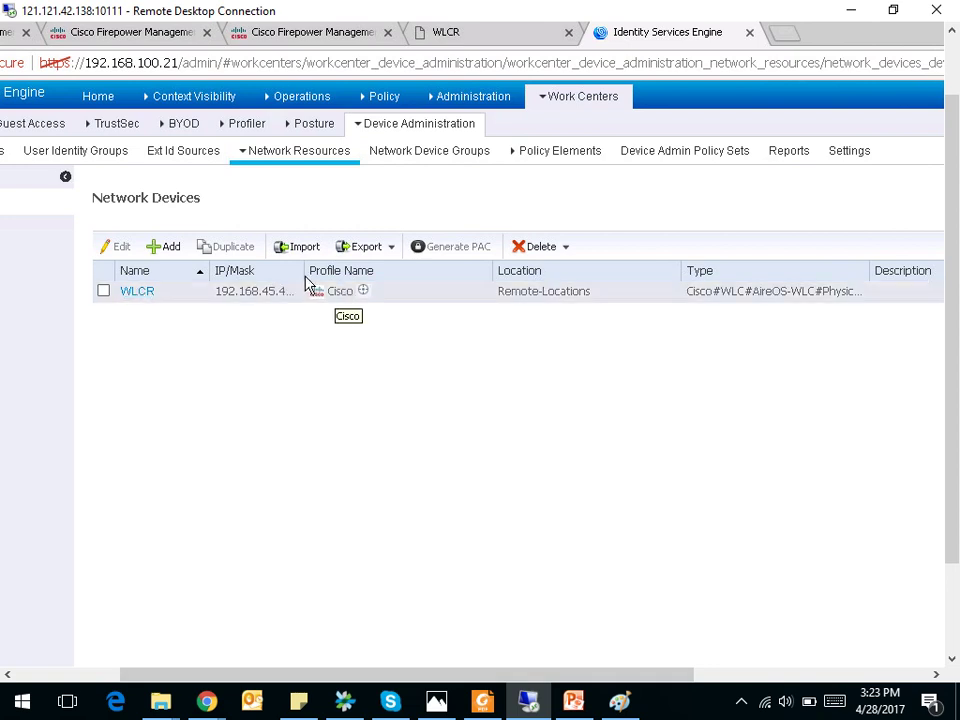
left_click_drag(306, 278, 345, 280)
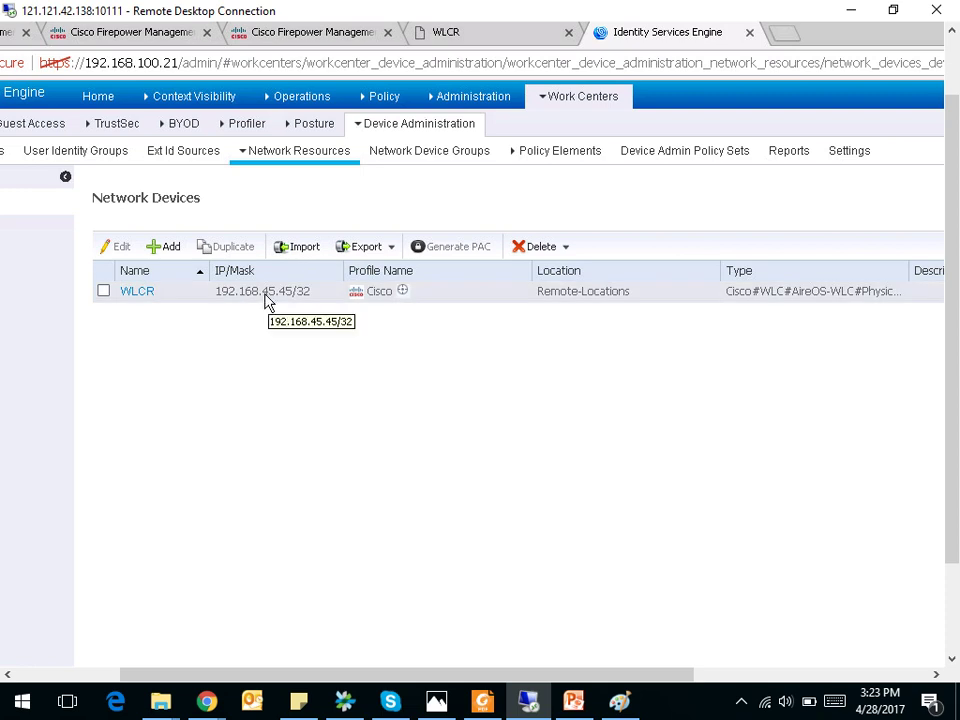
Open the WLCR device and review its RADIUS, TACACS and SNMP settings.
left_click(125, 293)
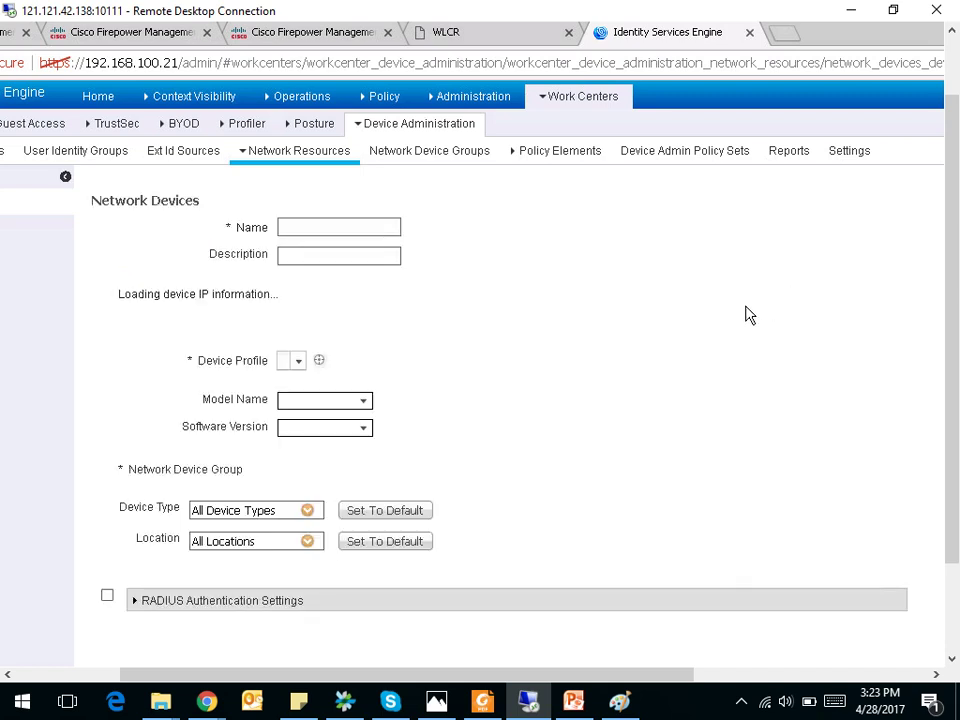
scroll(545, 335, "down", 3)
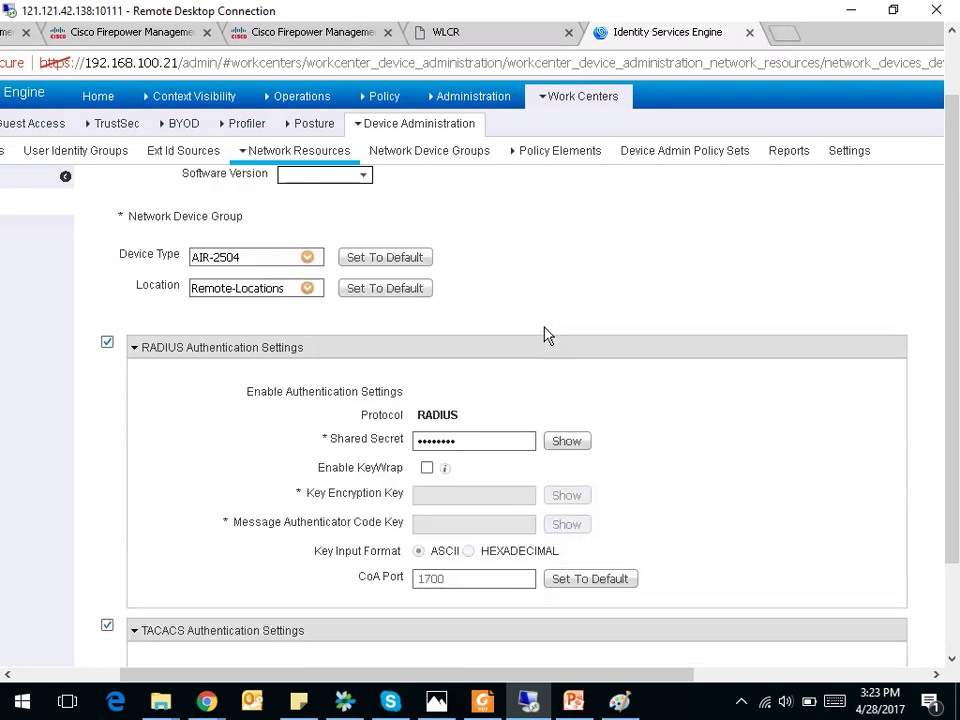
scroll(339, 251, "up", 3)
scroll(600, 440, "down", 3)
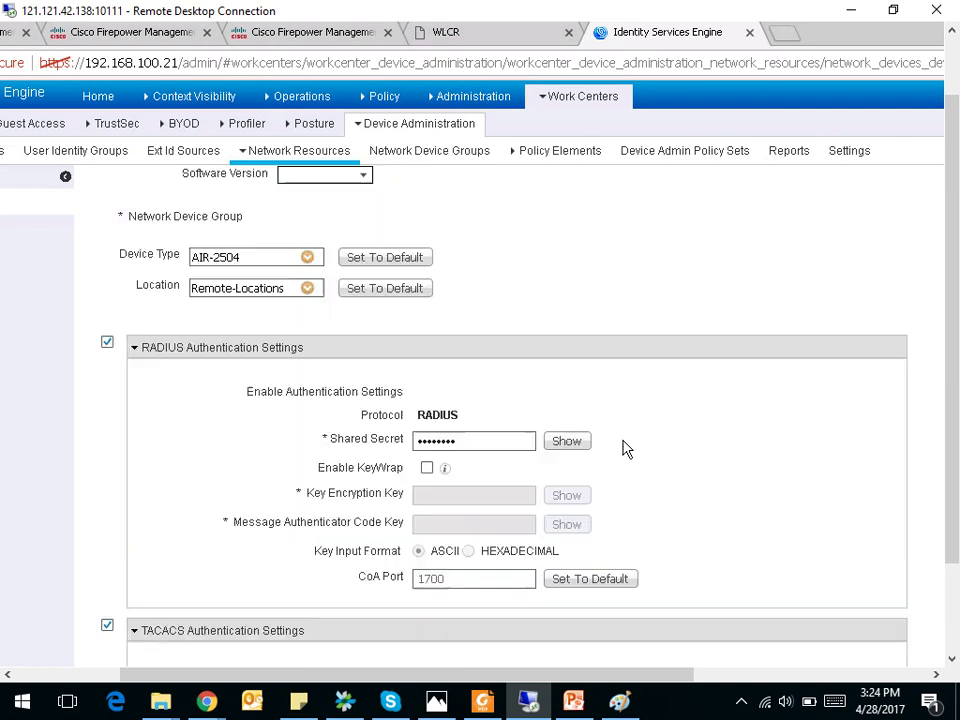
scroll(594, 433, "down", 5)
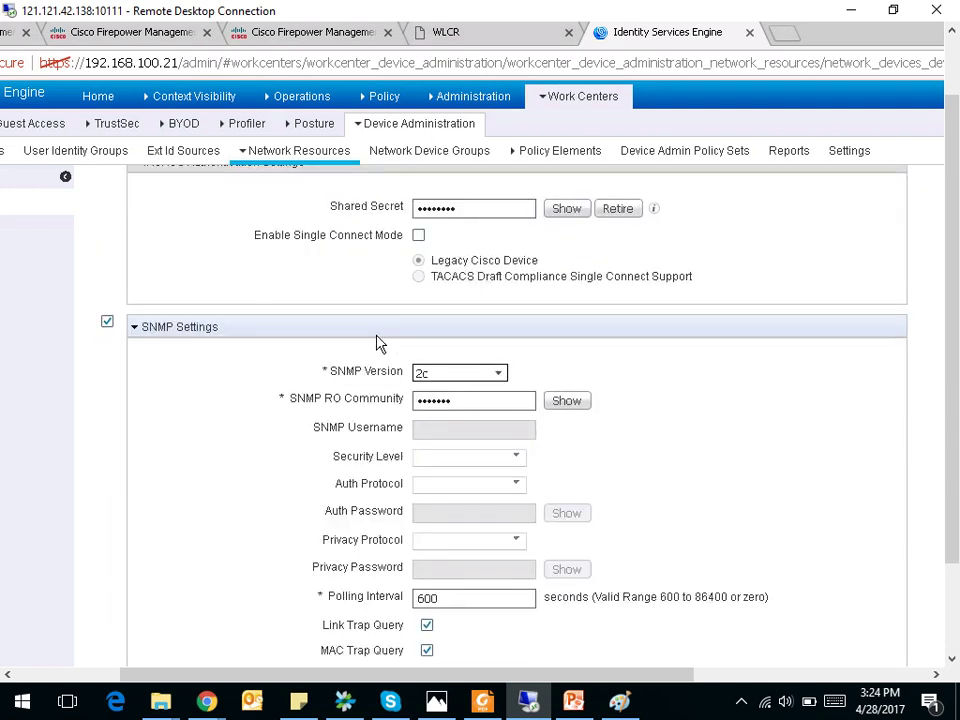
scroll(369, 364, "up", 1)
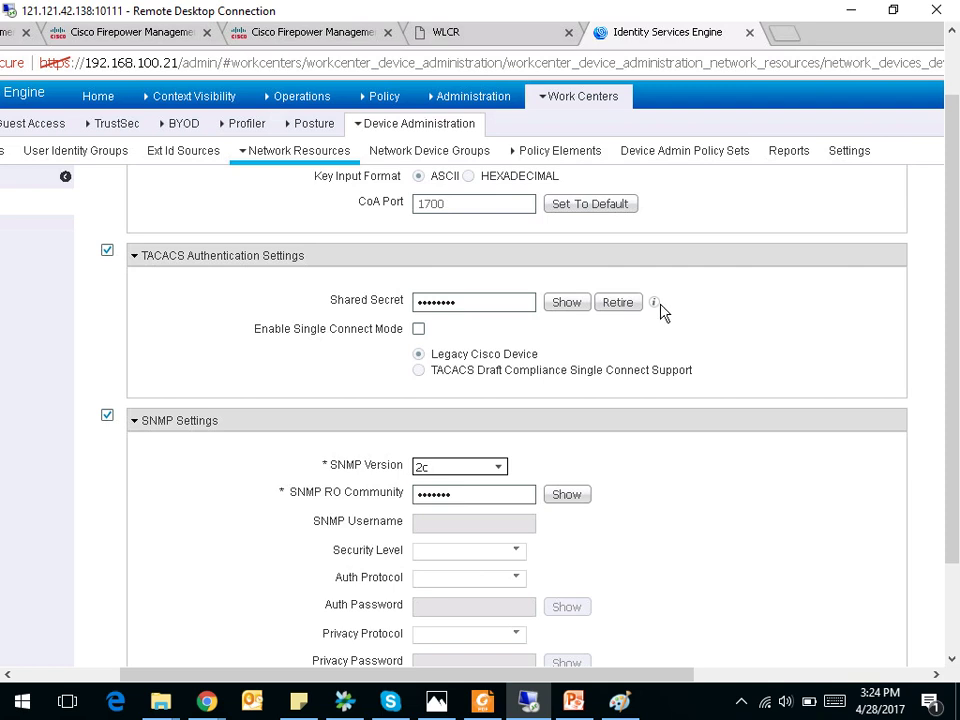
Go to Administration's Deployment nodes page and dismiss the standalone-mode notice.
left_click(437, 100)
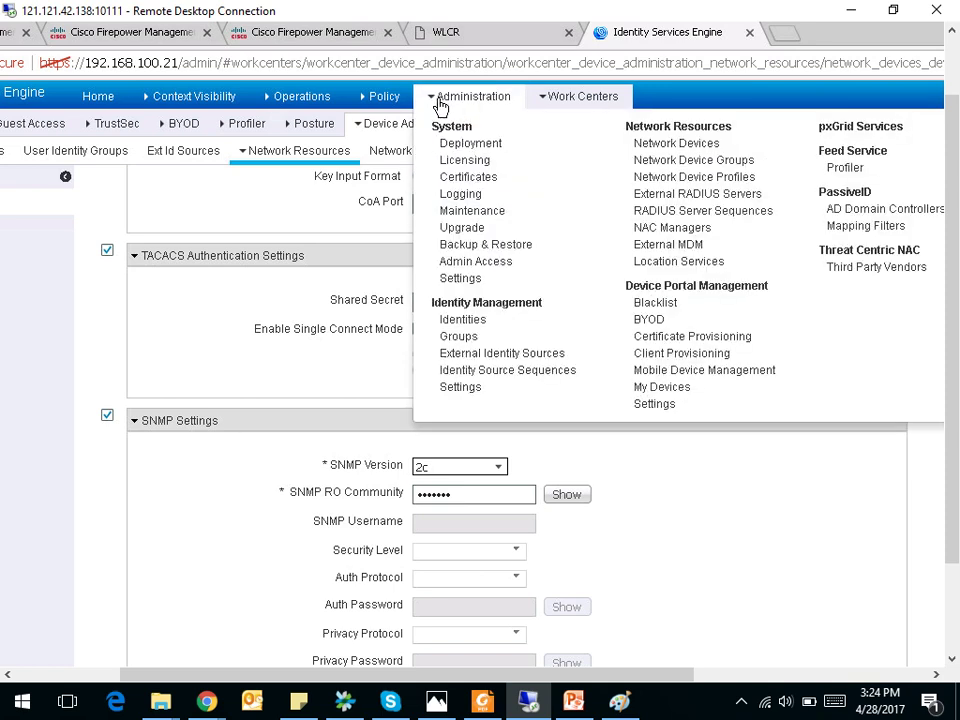
left_click(450, 147)
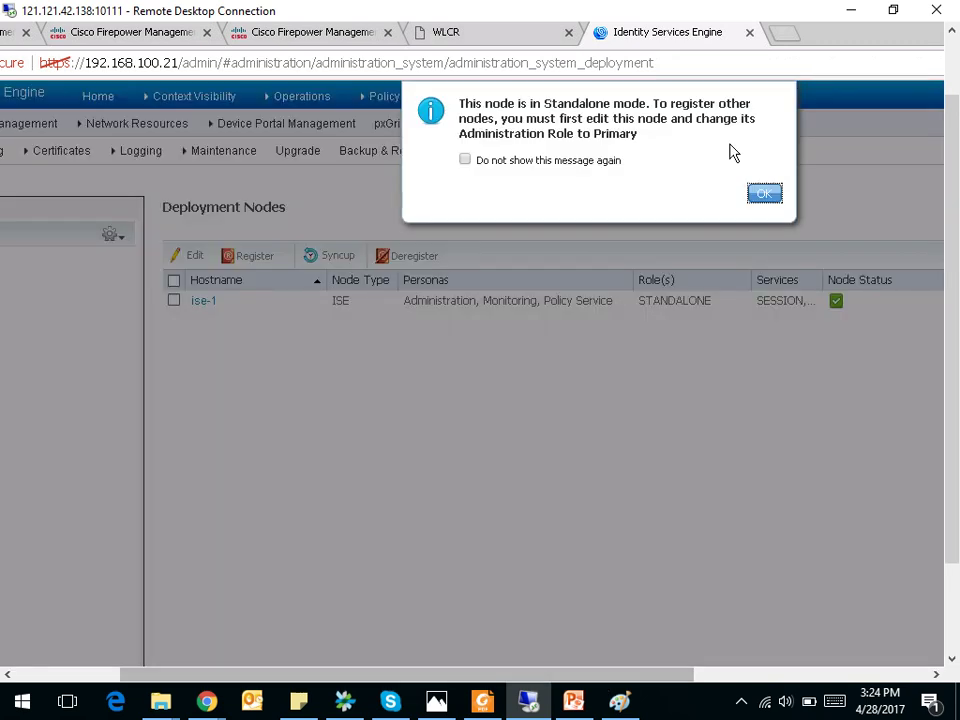
left_click(765, 193)
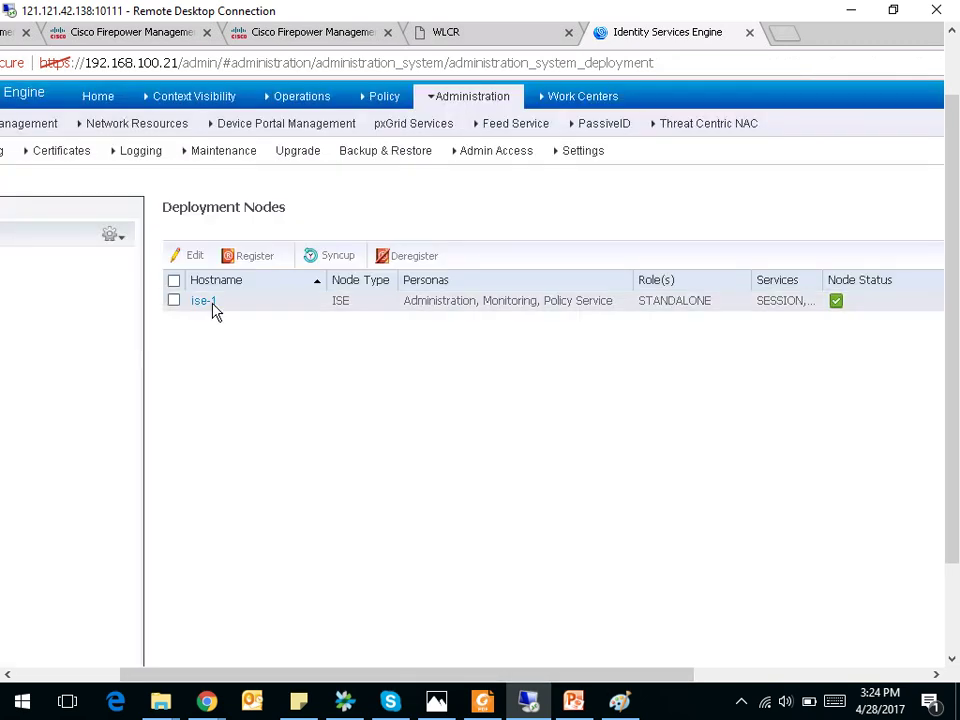
left_click_drag(389, 681, 286, 678)
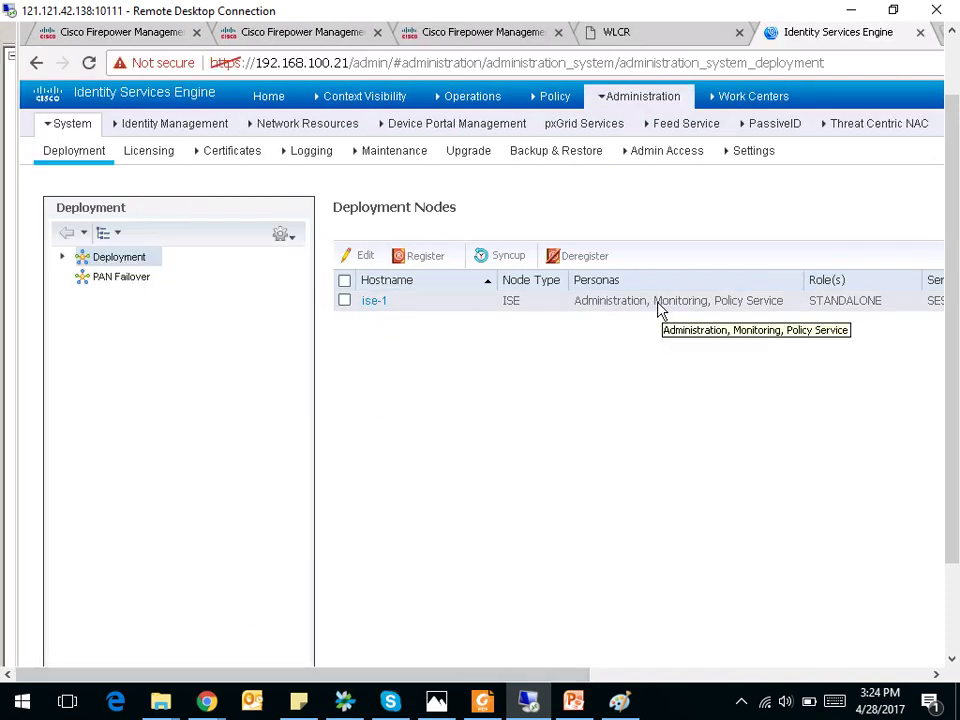
Open the ise-1 node and confirm Enable Device Admin Service is checked under Personas.
left_click(372, 301)
left_click_drag(516, 675, 676, 669)
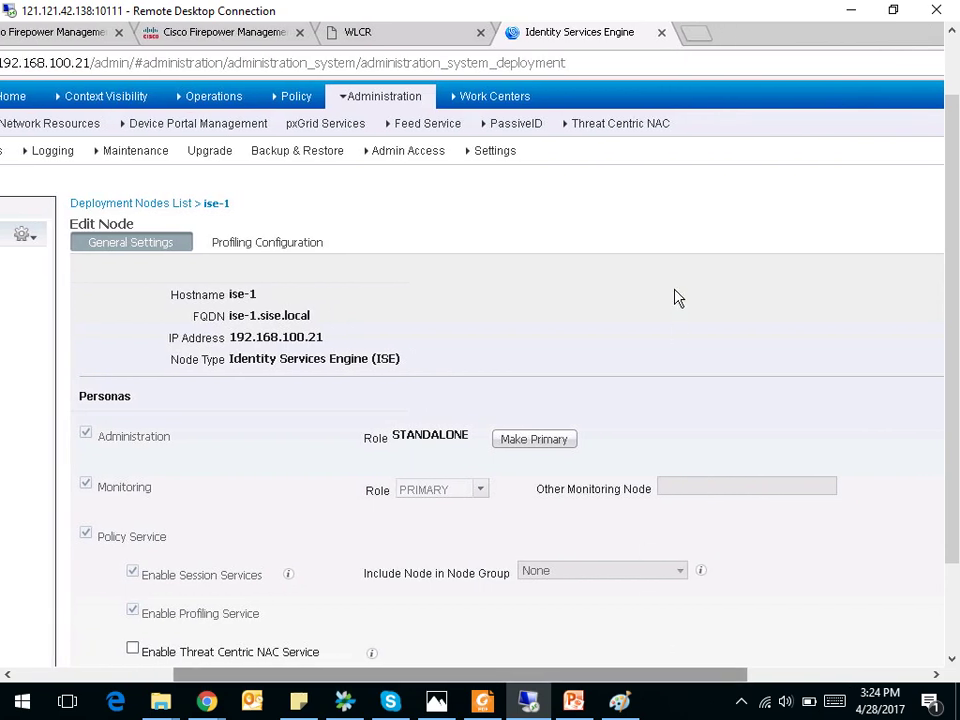
scroll(640, 300, "down", 1)
scroll(660, 300, "down", 2)
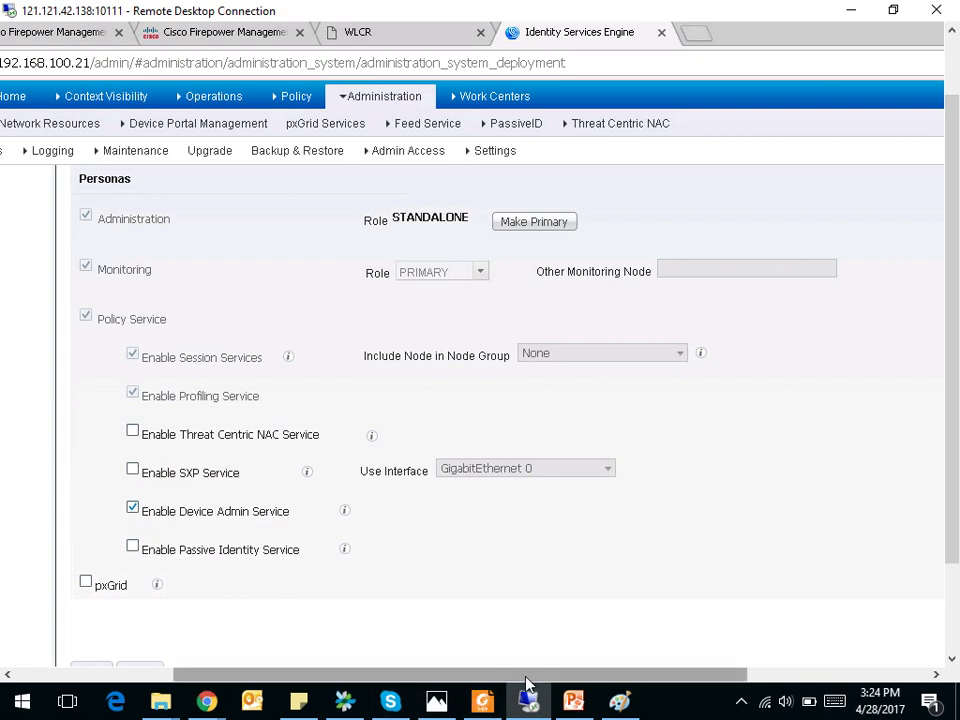
left_click_drag(525, 674, 377, 672)
Open WLCR under Network Resources > Network Devices and view its TACACS Authentication Settings.
left_click(242, 128)
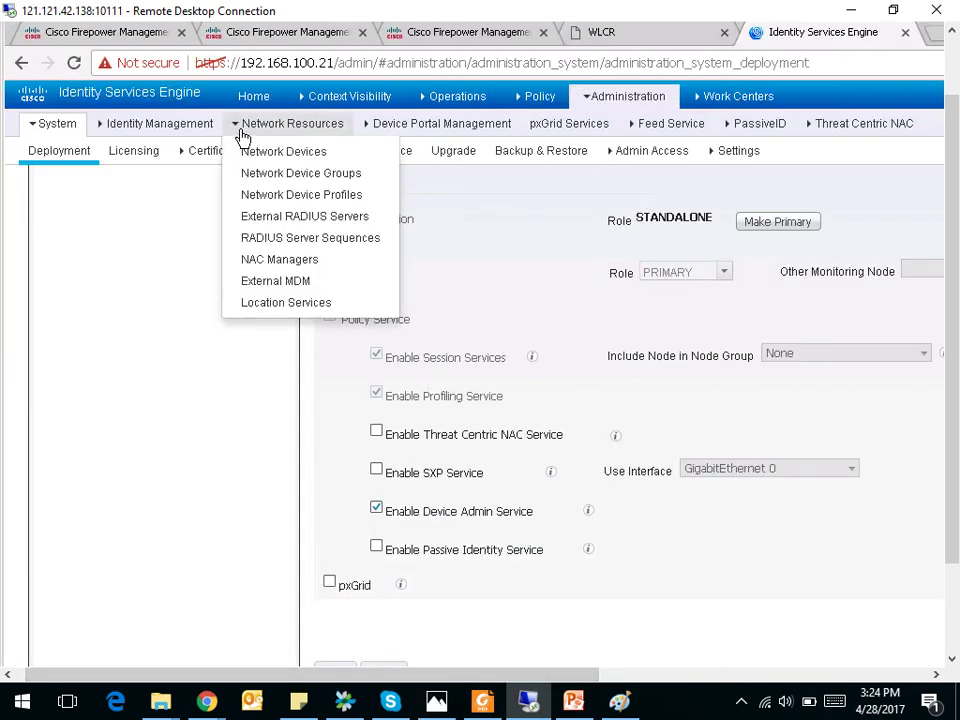
left_click(283, 161)
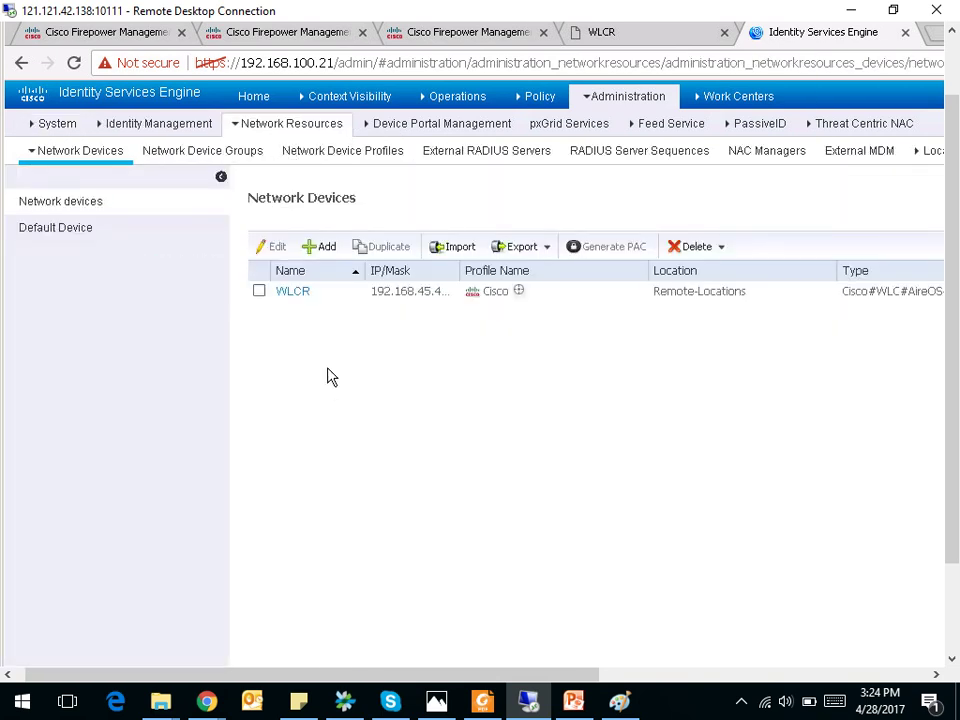
left_click(293, 292)
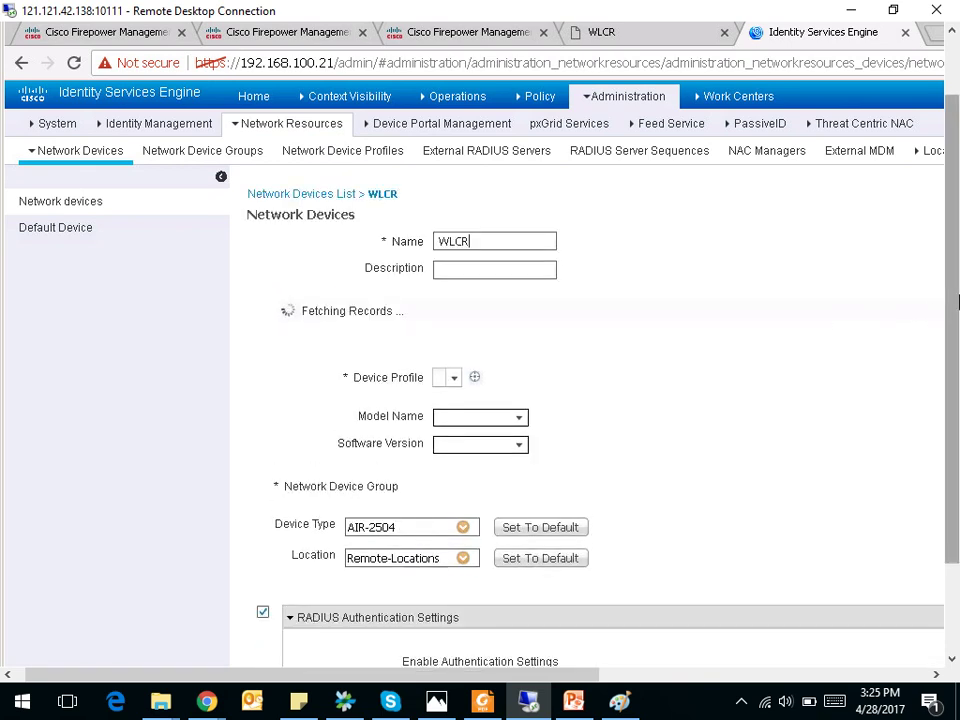
left_click_drag(951, 287, 938, 379)
scroll(651, 390, "down", 5)
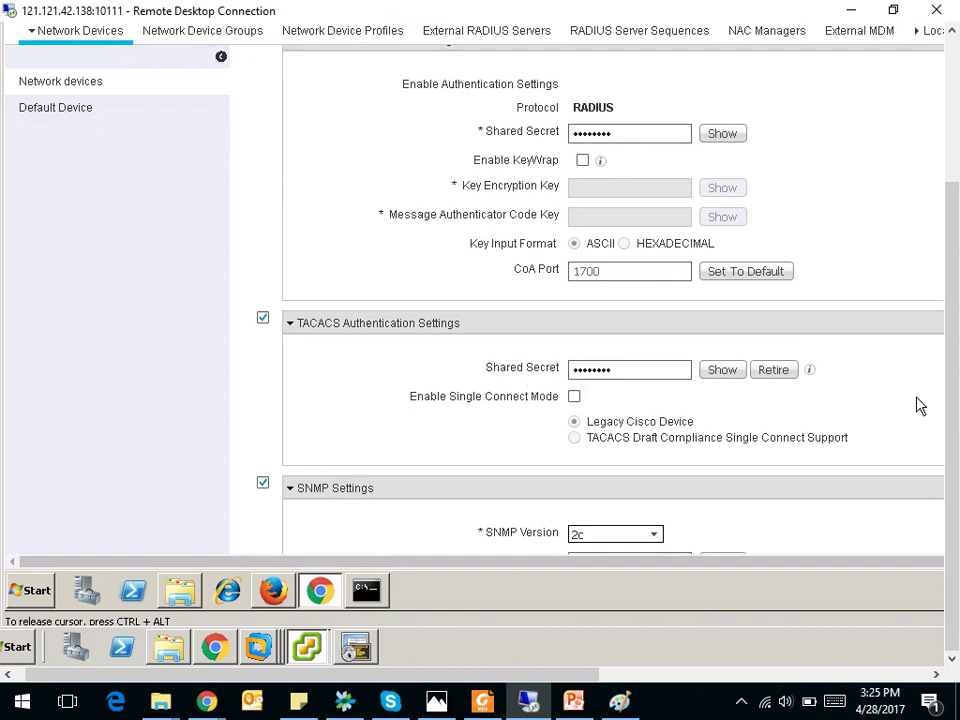
left_click_drag(949, 396, 951, 256)
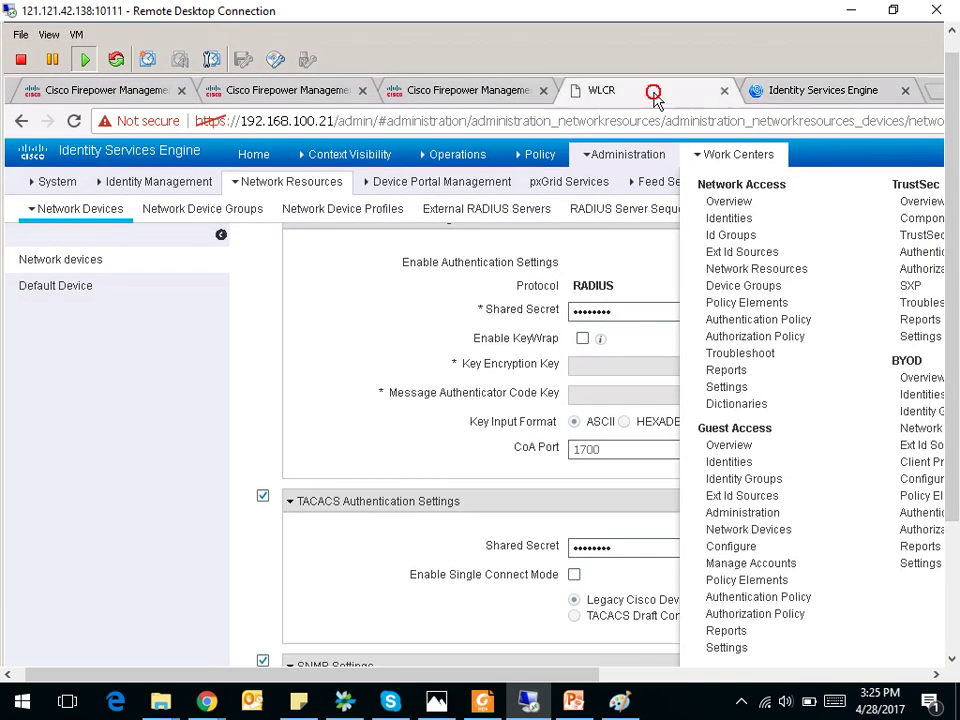
Compare against the WLCR controller's TACACS+ servers, then return to the ISE device page.
left_click(653, 93)
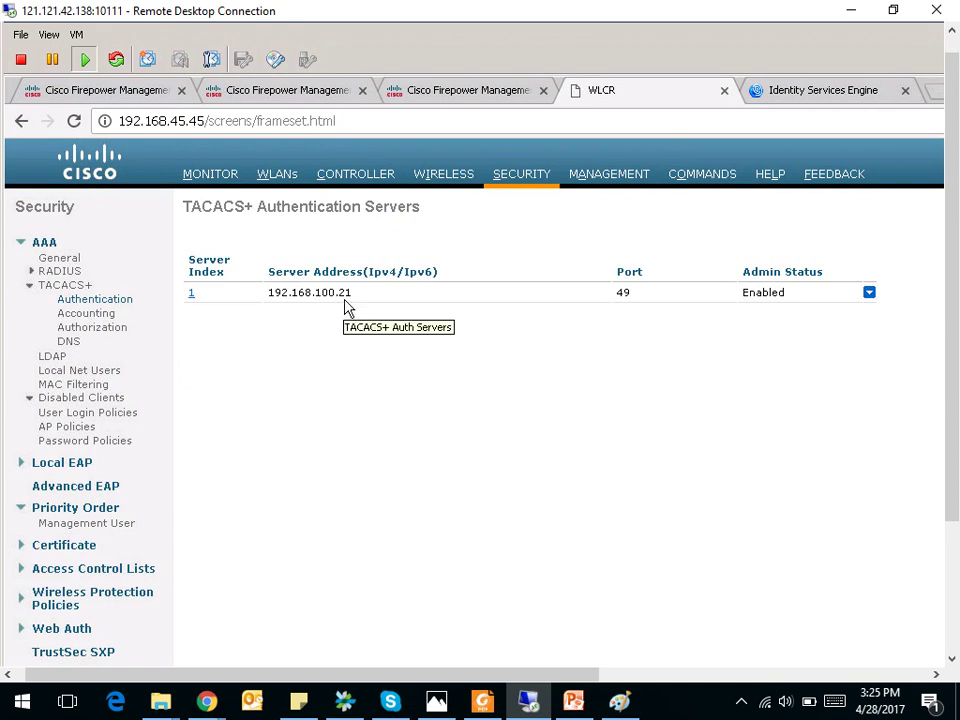
left_click(820, 93)
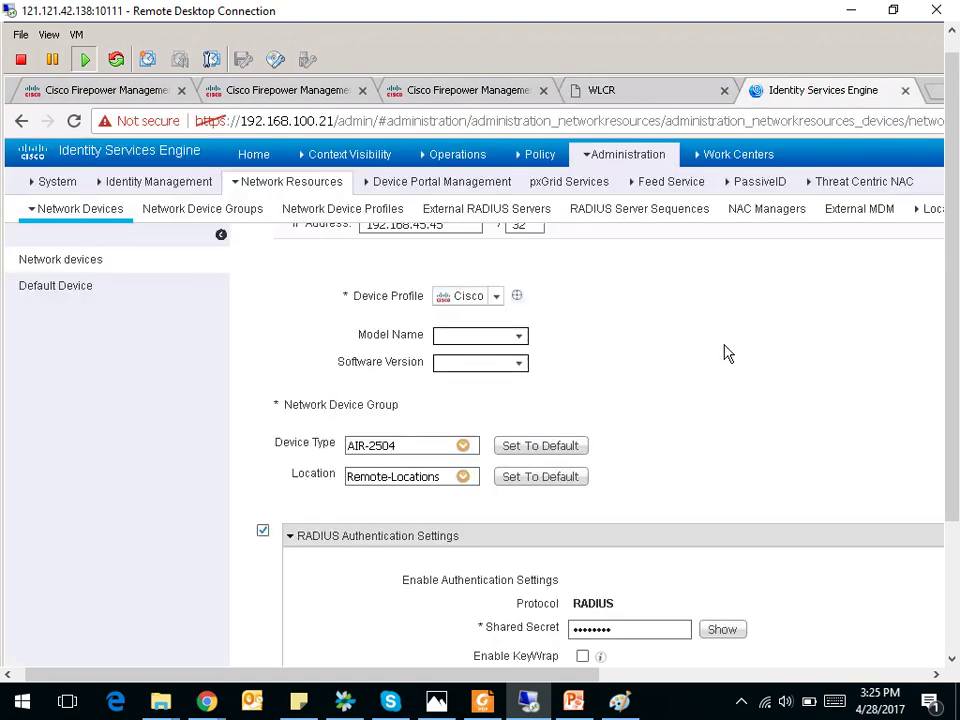
mouse_move(717, 163)
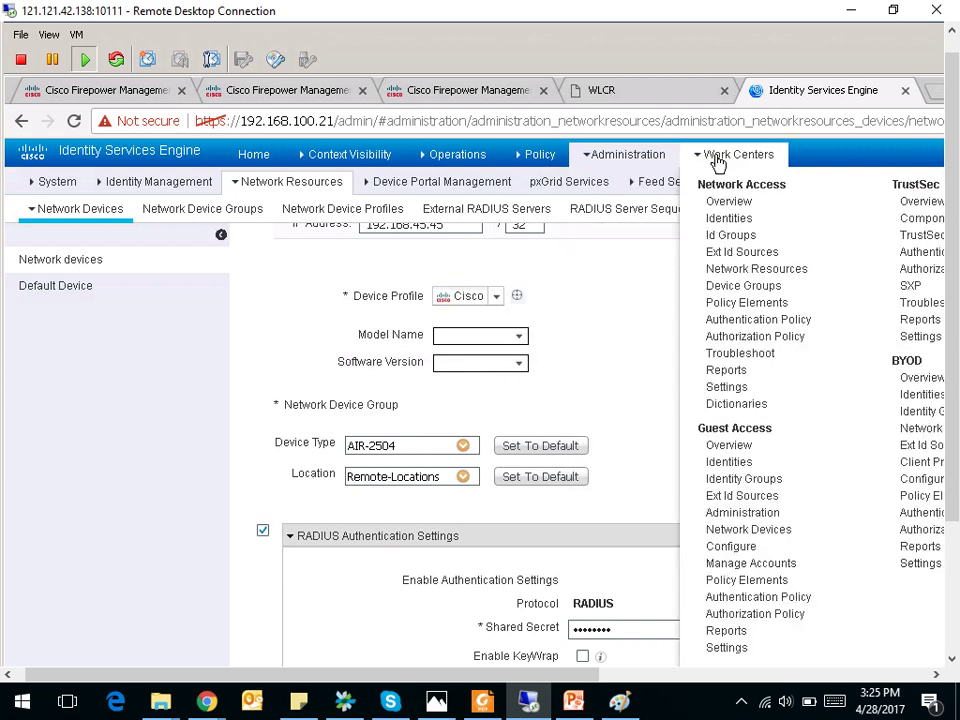
left_click_drag(551, 677, 772, 680)
Open the Device Administration work center's Device Admin Policy Sets tab.
mouse_move(336, 156)
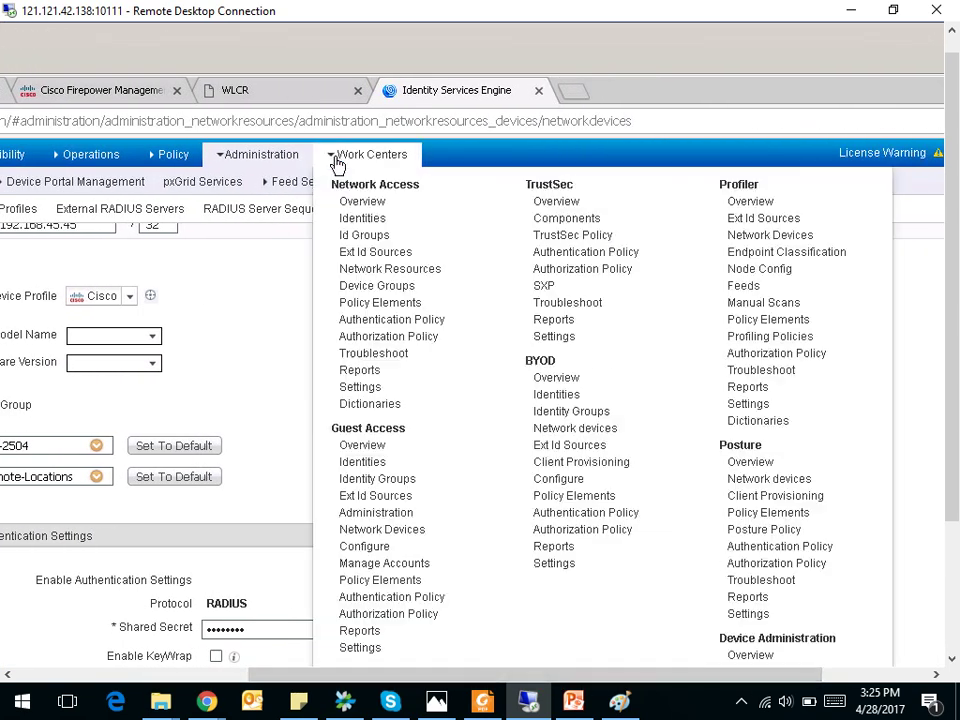
left_click(752, 640)
left_click_drag(727, 680, 489, 690)
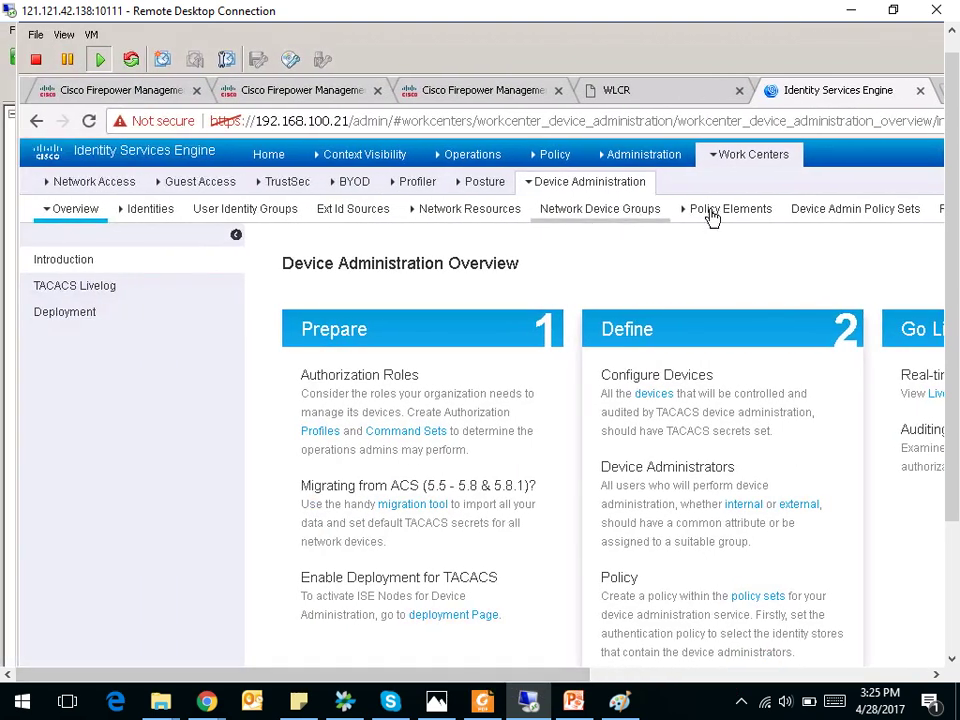
left_click(840, 212)
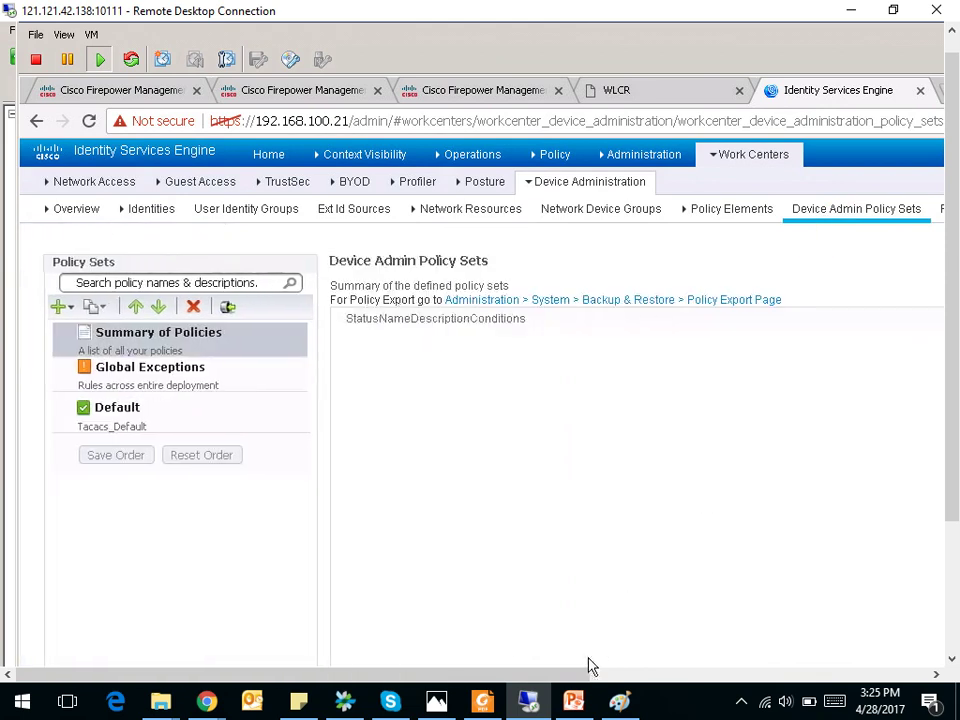
left_click_drag(561, 676, 722, 673)
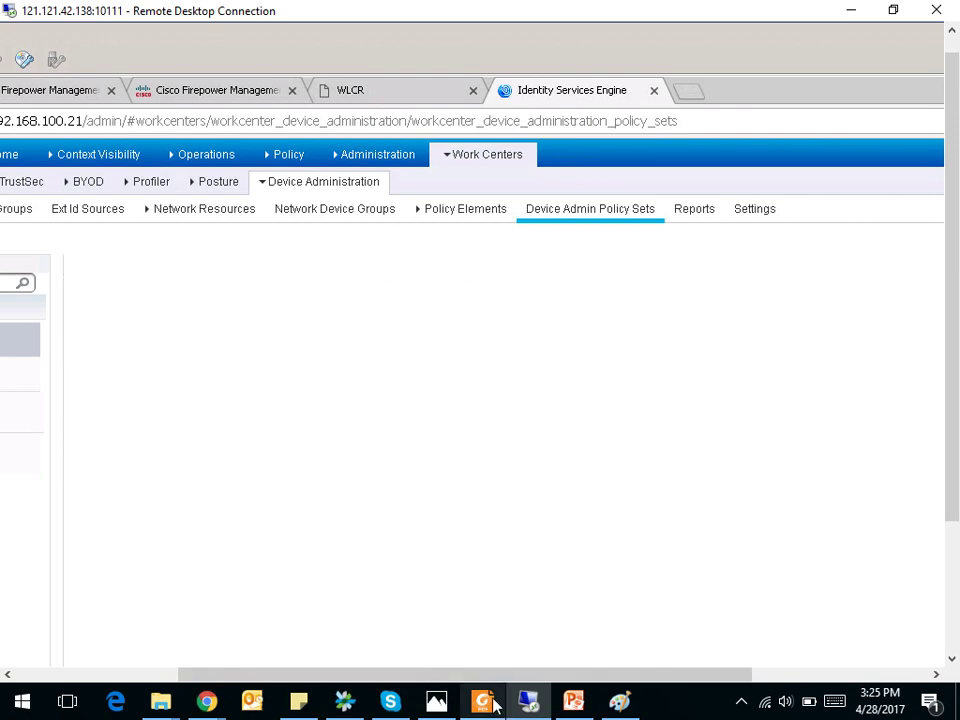
left_click_drag(495, 673, 328, 673)
Open the Default policy set and review authorization rules granting WLC_Admin, WLC MONITOR and WLC ALL.
left_click(145, 418)
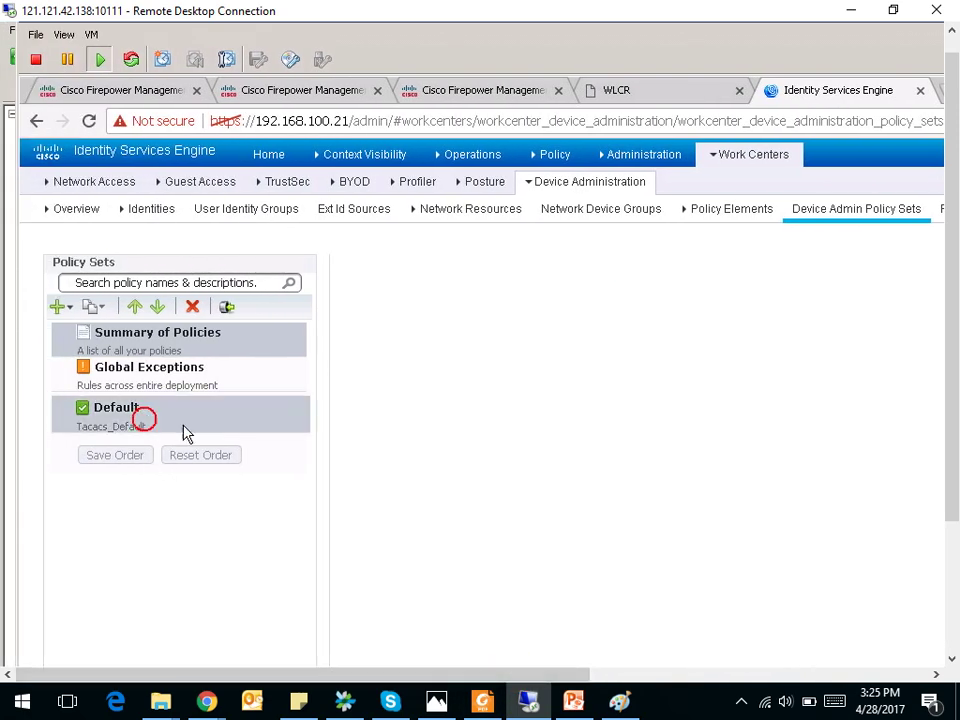
left_click_drag(396, 673, 553, 676)
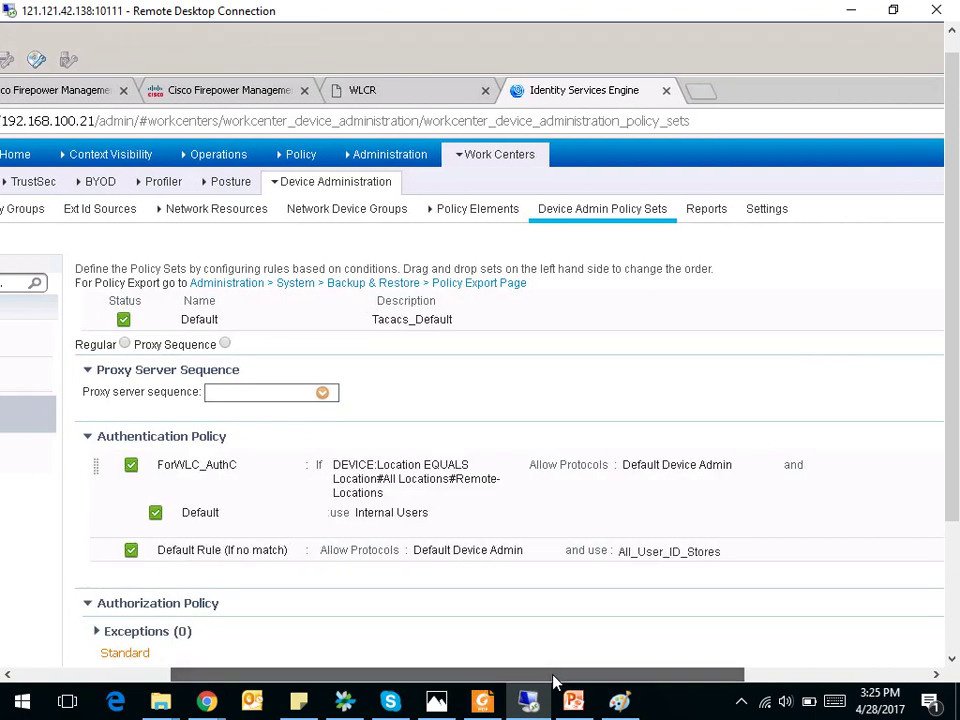
scroll(621, 396, "down", 5)
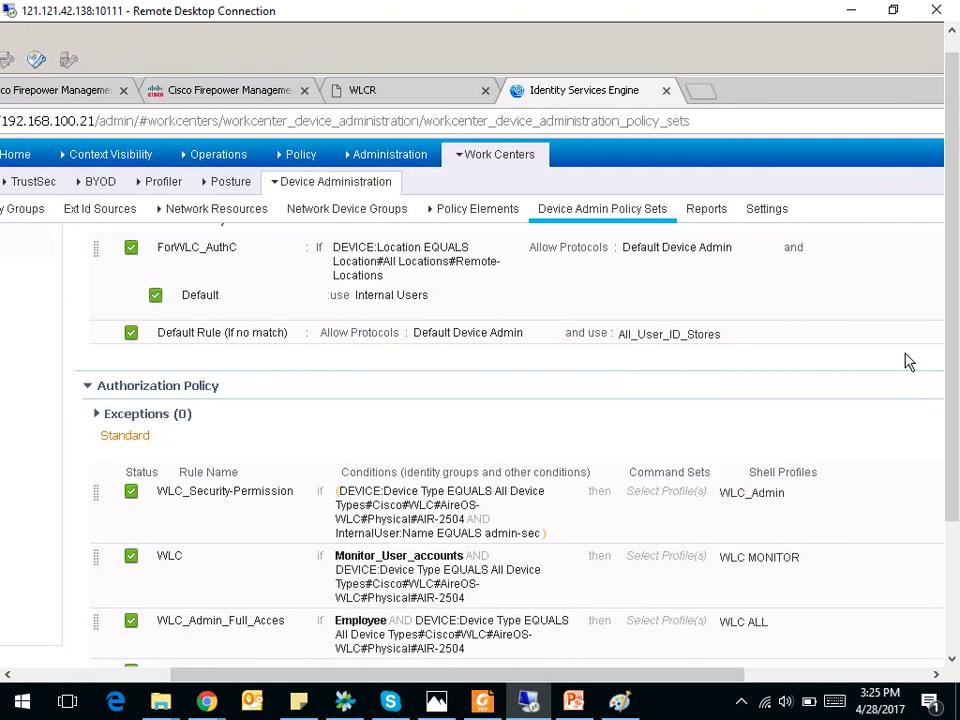
left_click_drag(947, 304, 953, 433)
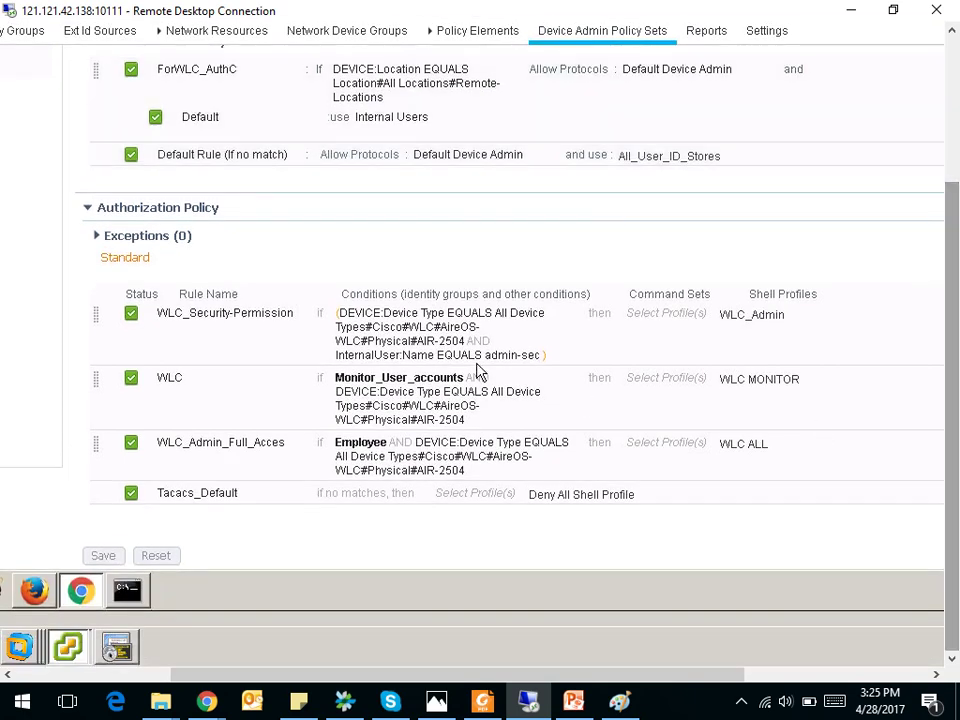
left_click_drag(392, 673, 430, 680)
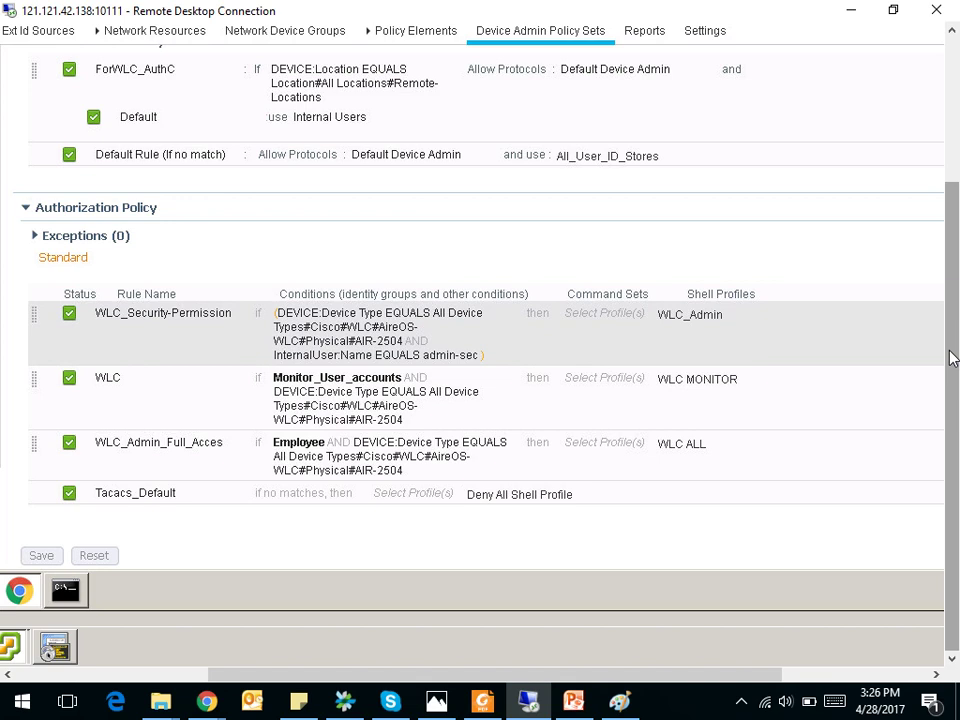
scroll(950, 355, "up", 4)
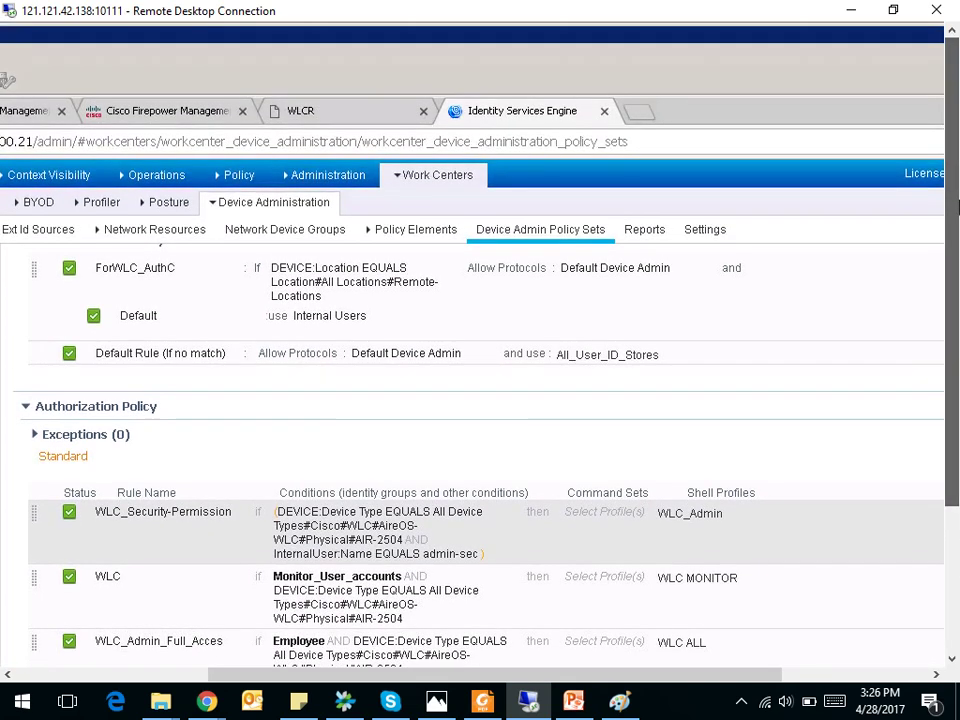
Open Policy Elements > Results > TACACS Profiles and inspect the WLC_Admin profile.
left_click(369, 232)
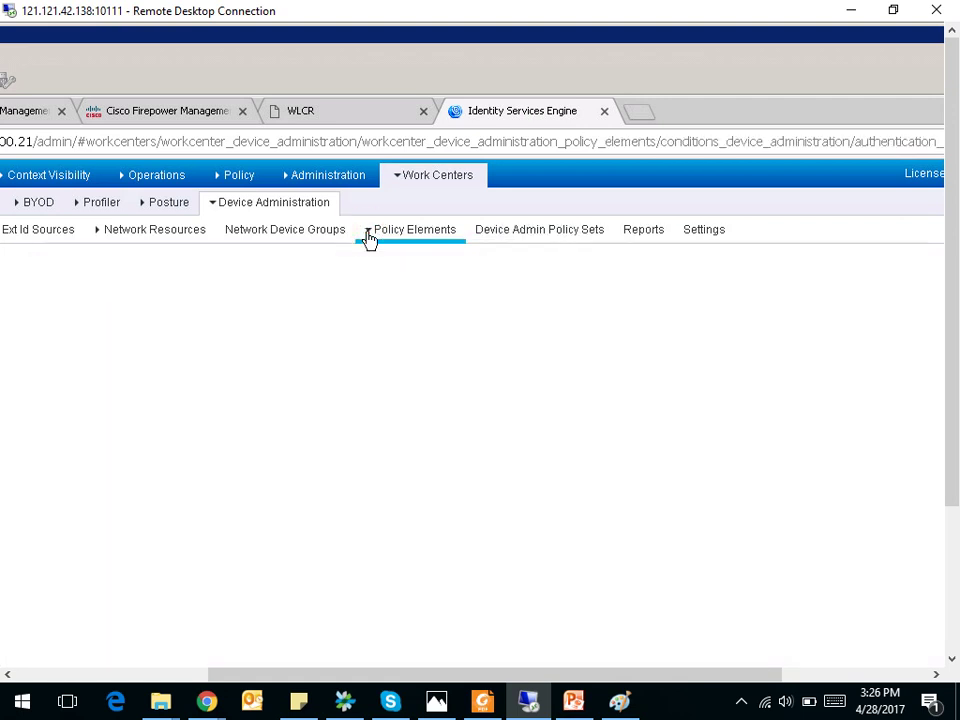
left_click_drag(492, 674, 225, 675)
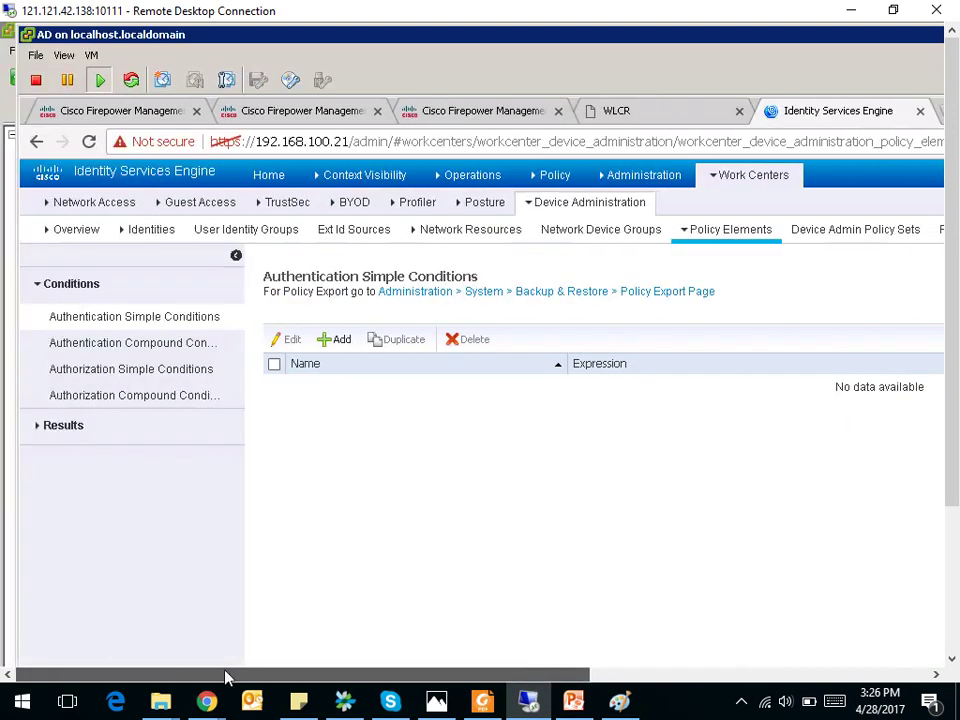
left_click(37, 426)
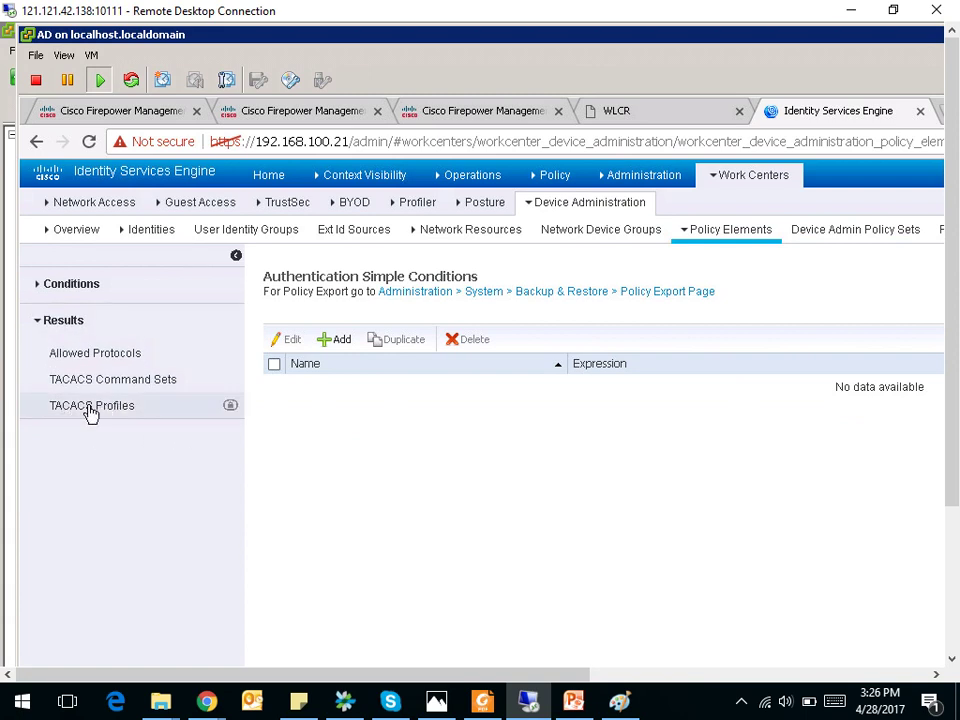
left_click(90, 408)
left_click_drag(446, 673, 593, 676)
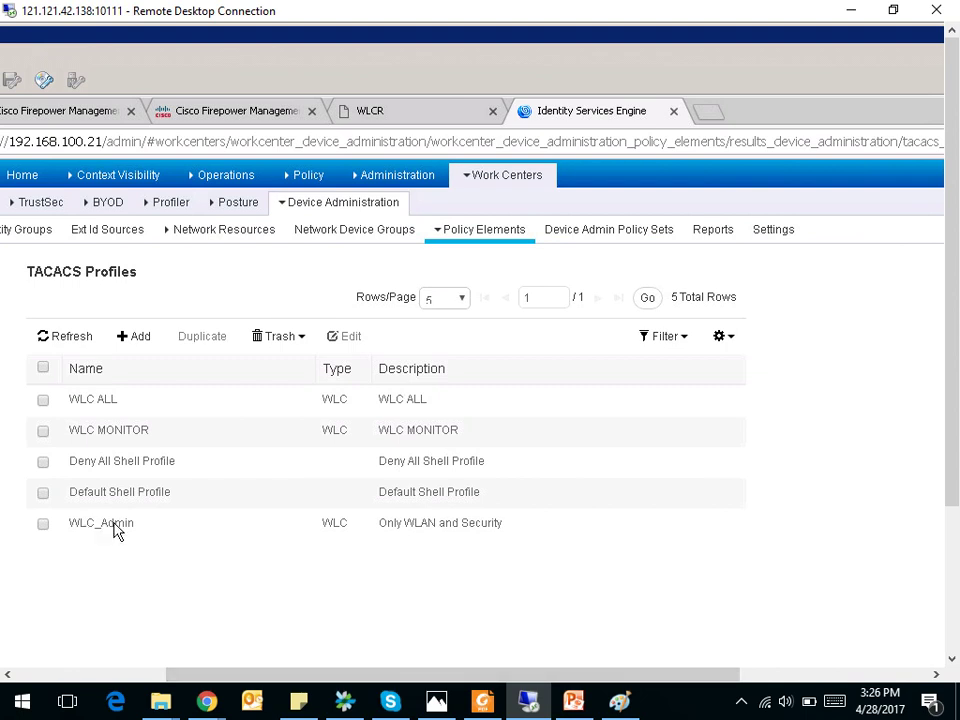
left_click(44, 523)
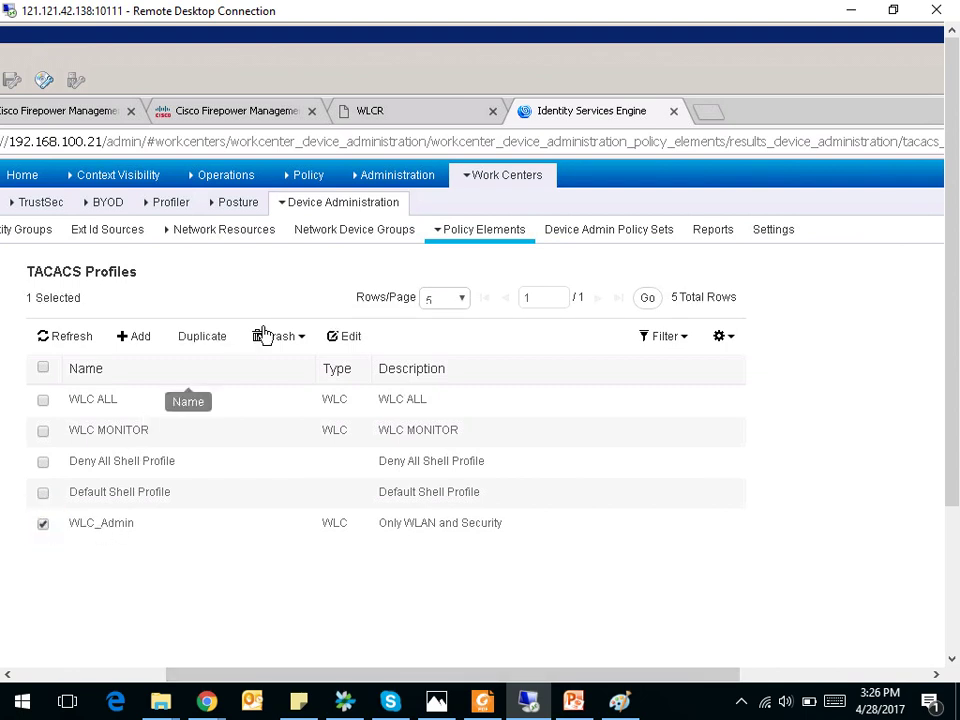
left_click(342, 340)
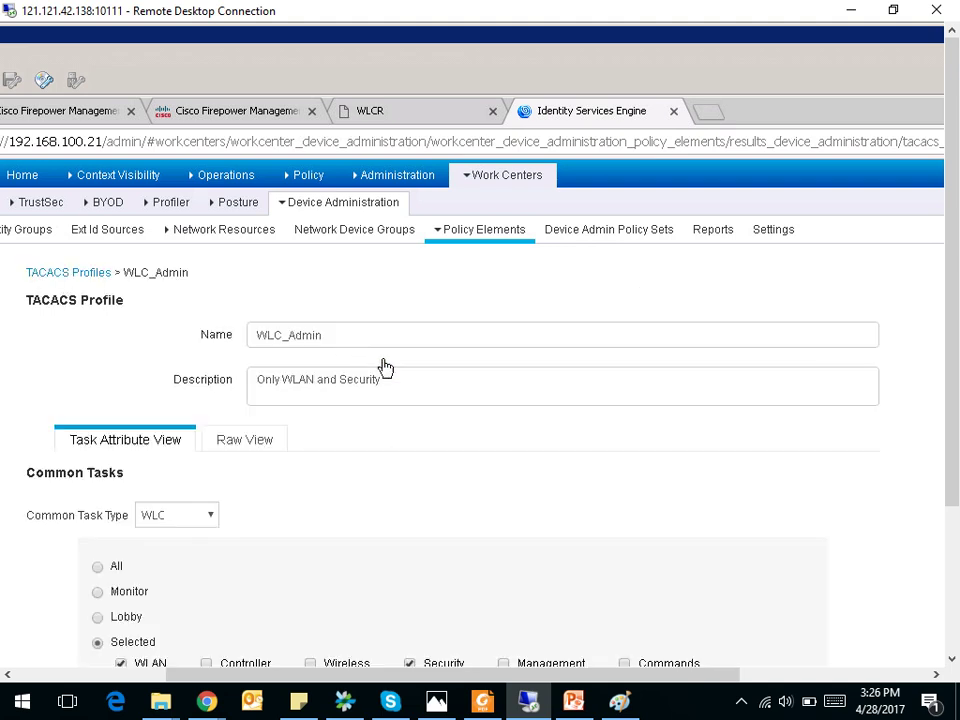
scroll(418, 494, "down", 3)
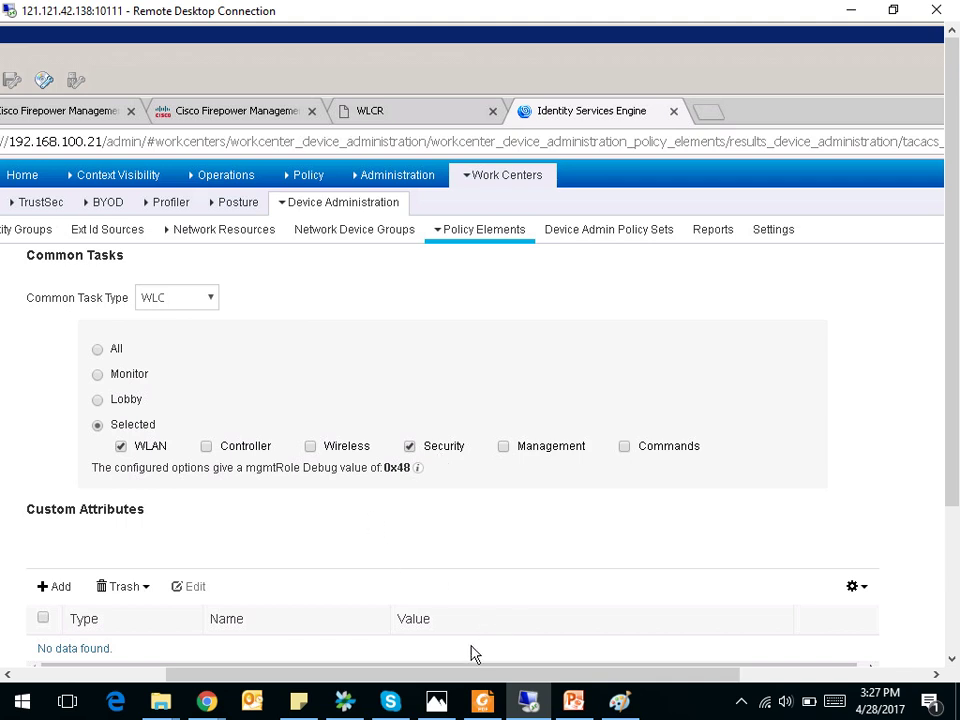
left_click_drag(495, 673, 354, 671)
Inspect the WLC MONITOR TACACS profile, which grants the Monitor task.
left_click(75, 410)
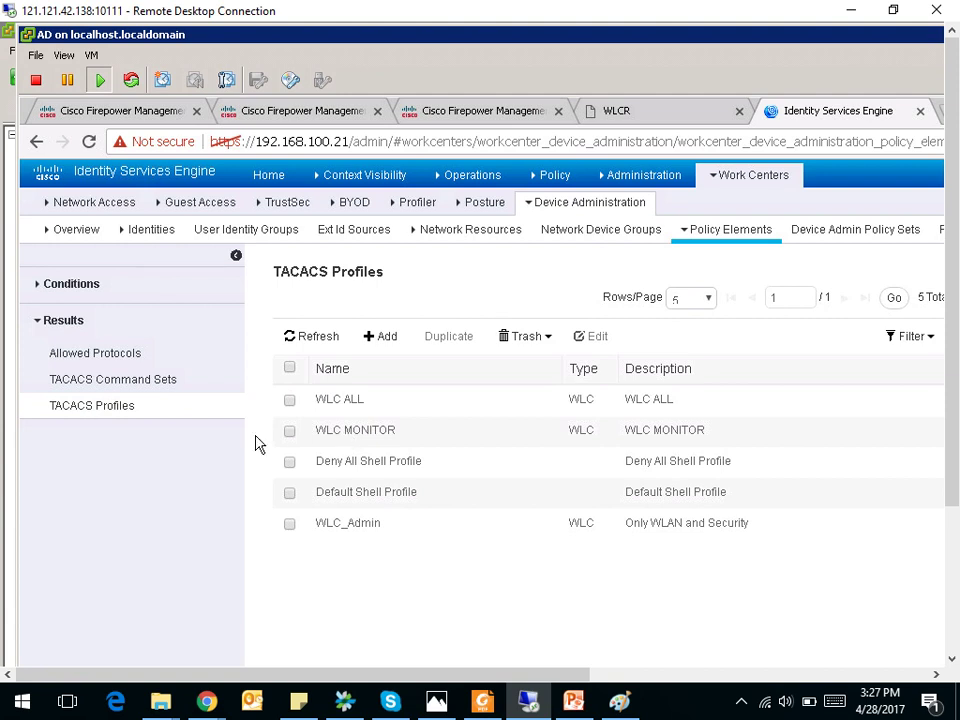
left_click(290, 434)
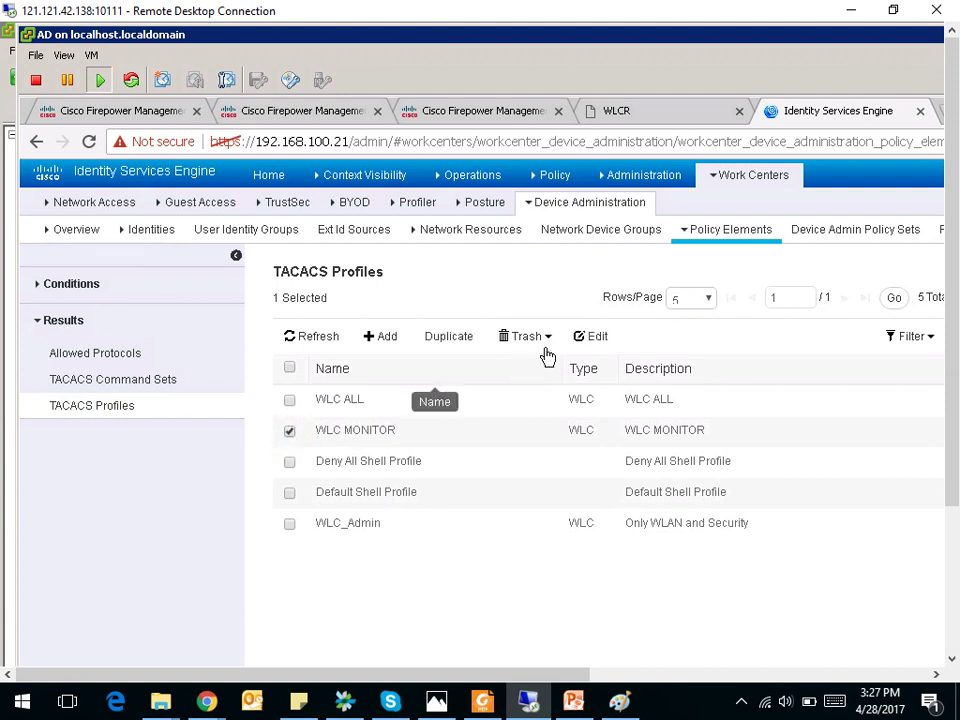
left_click(596, 338)
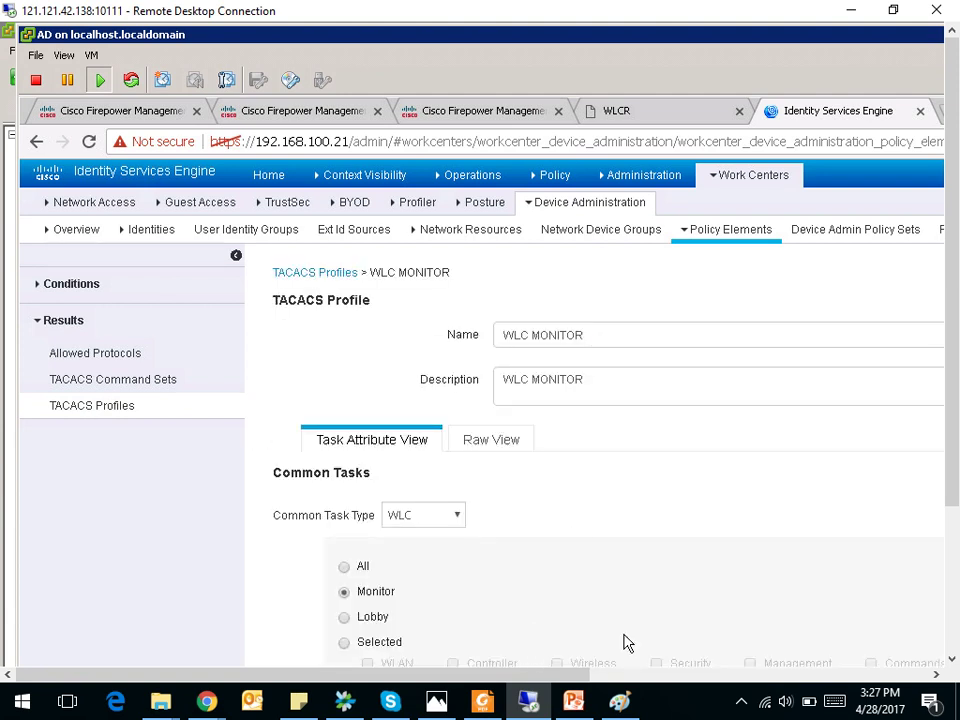
left_click_drag(952, 423, 952, 513)
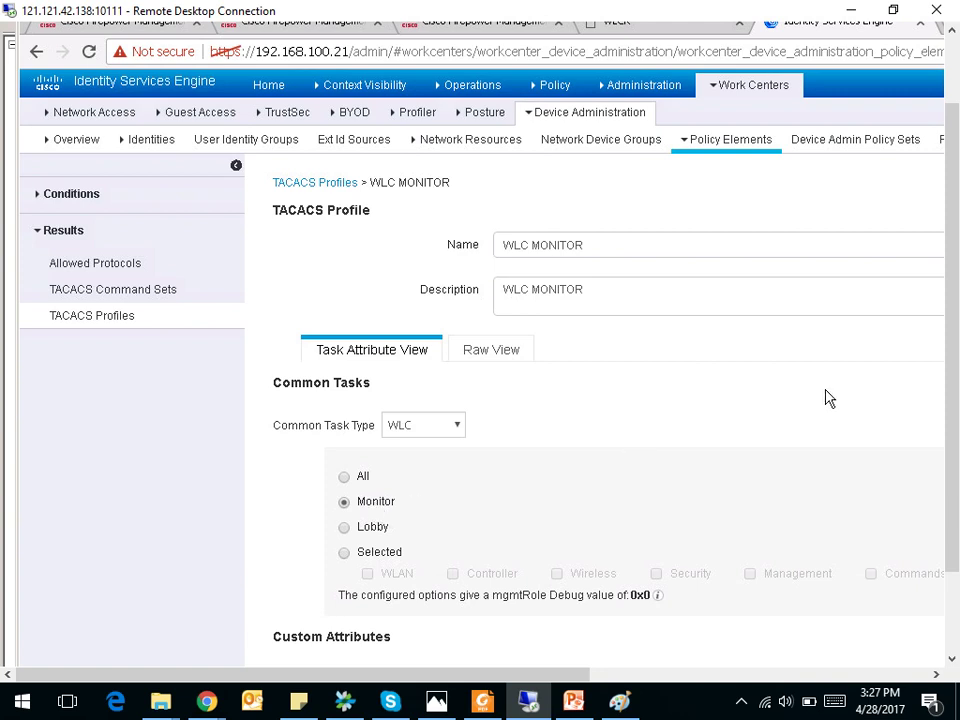
left_click_drag(954, 428, 945, 371)
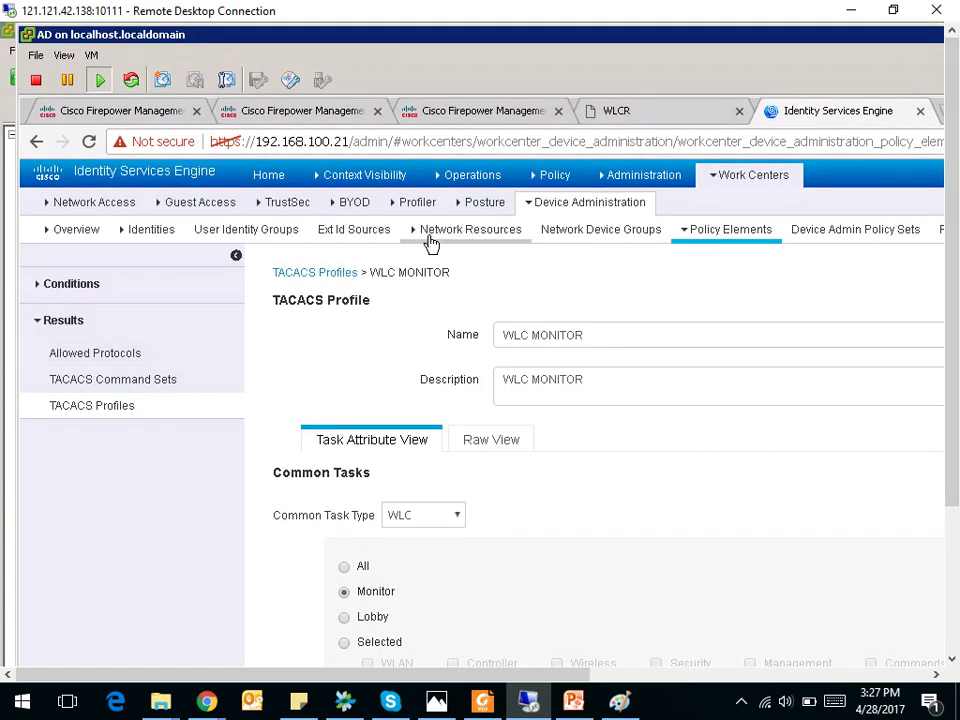
left_click_drag(562, 677, 729, 654)
Return to Device Admin Policy Sets and select the Default policy set.
left_click(558, 230)
left_click_drag(949, 204, 949, 246)
left_click_drag(600, 677, 294, 594)
left_click(135, 375)
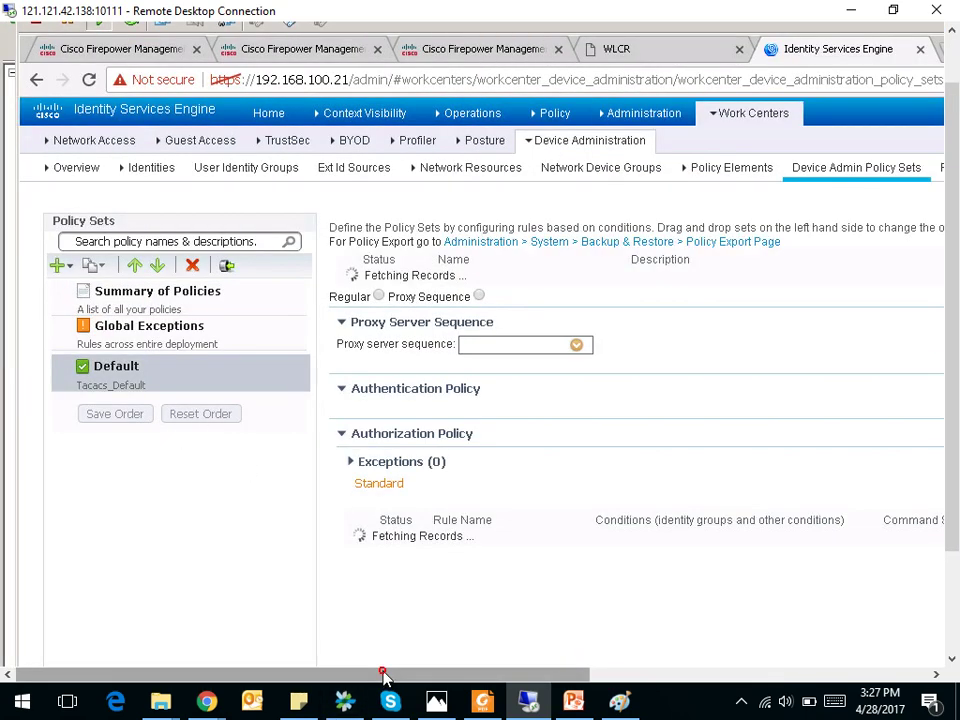
Scroll through the Default set's WLC authorization rules, then list the three Identities users.
left_click_drag(386, 677, 553, 677)
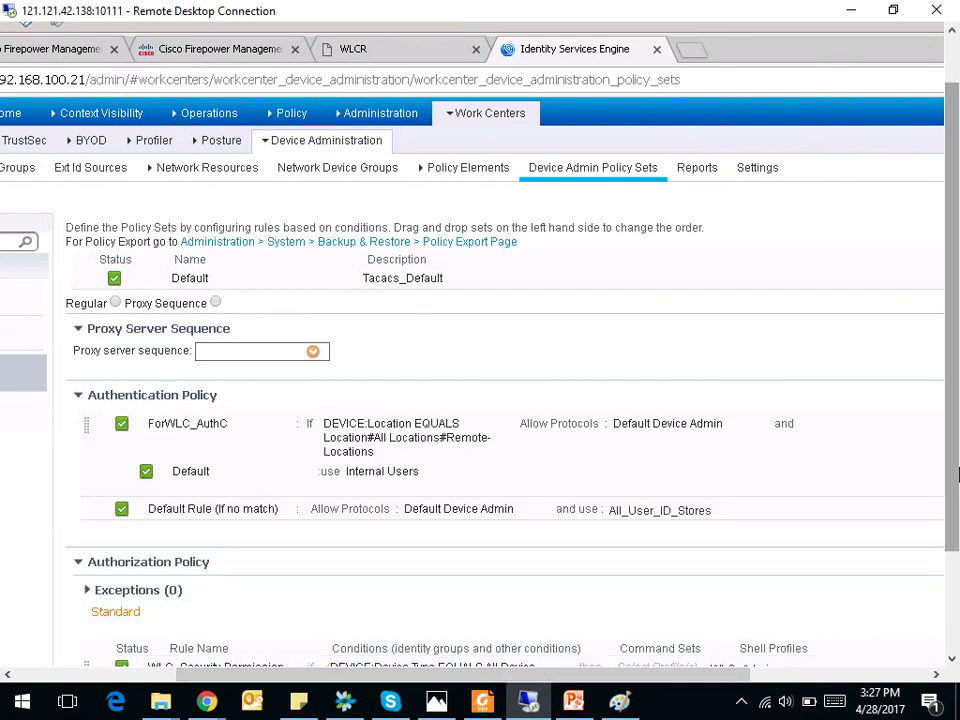
left_click_drag(955, 440, 943, 568)
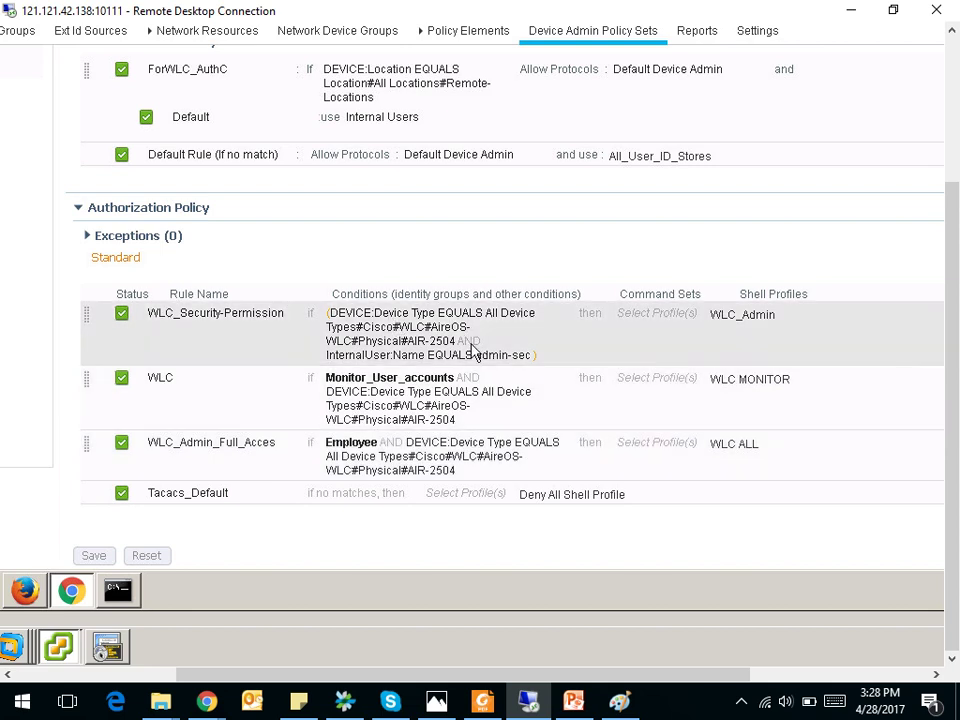
scroll(639, 681, "left", 5)
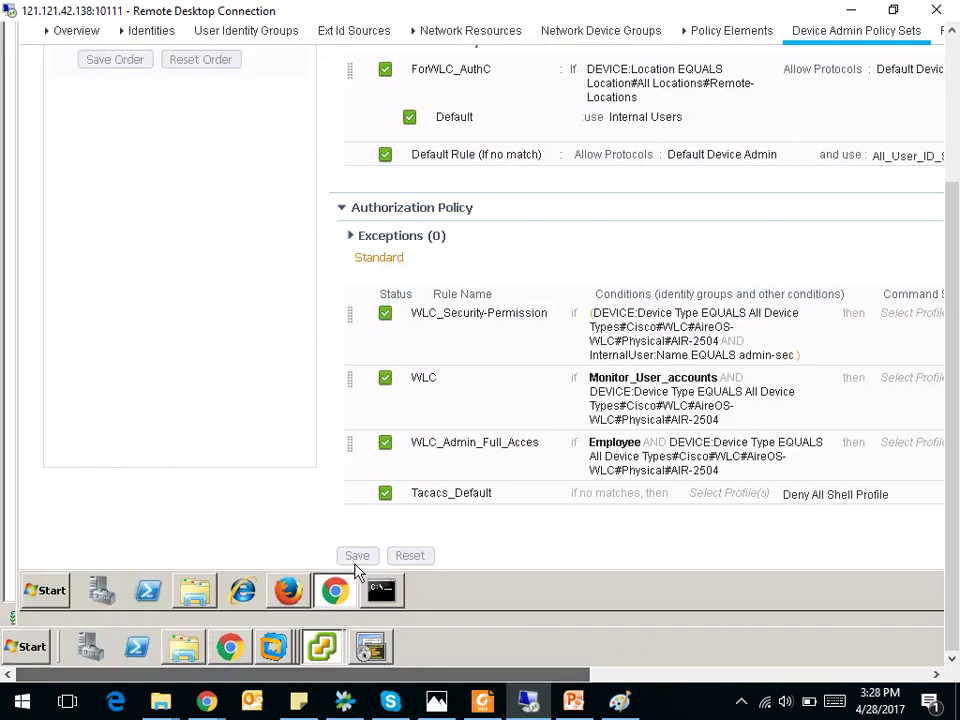
scroll(951, 405, "up", 3)
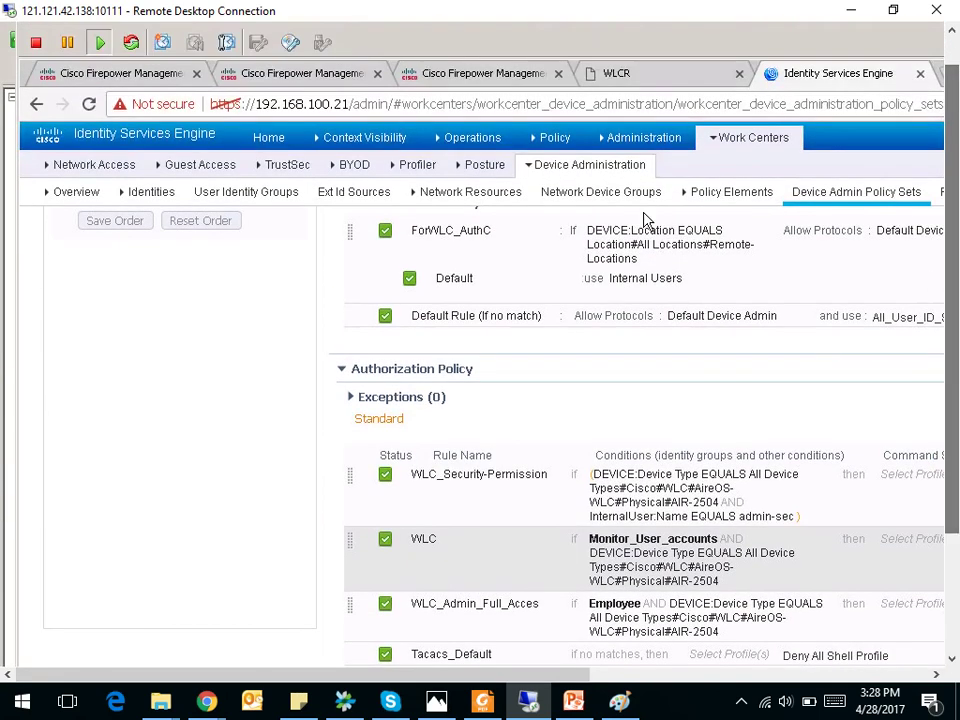
left_click(124, 196)
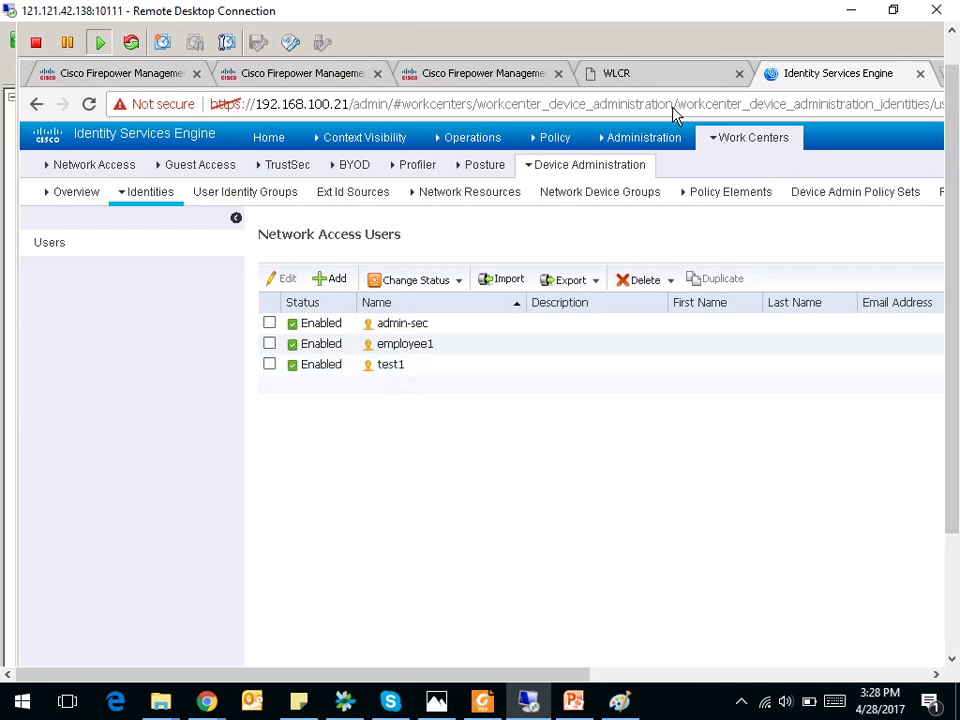
Check the Firepower policy and the controller's TACACS+ server settings, then return to ISE.
left_click(315, 80)
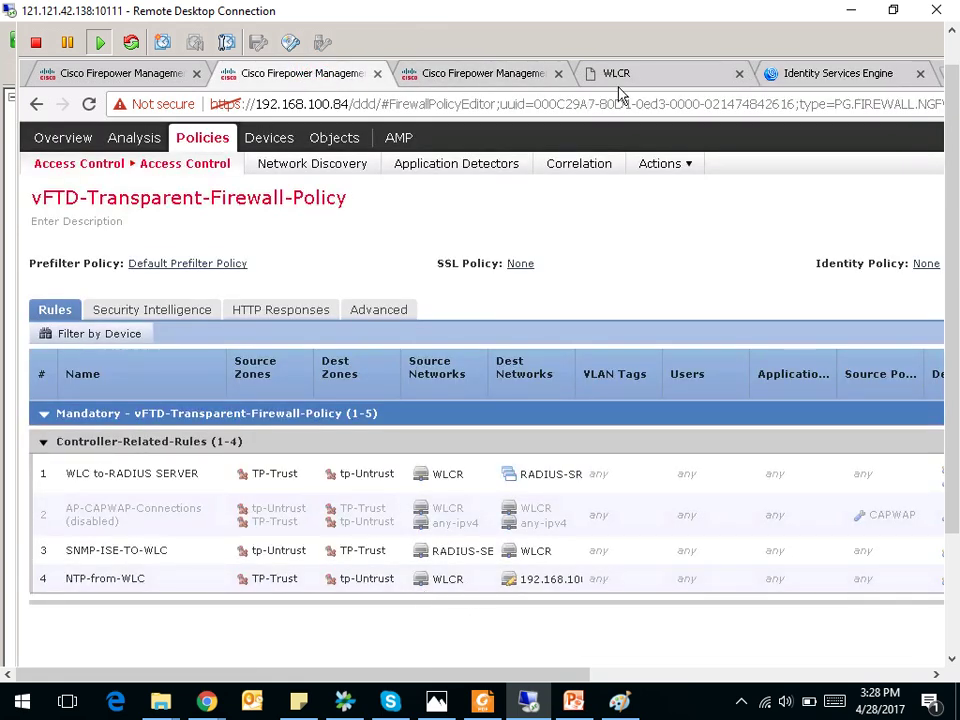
left_click(641, 84)
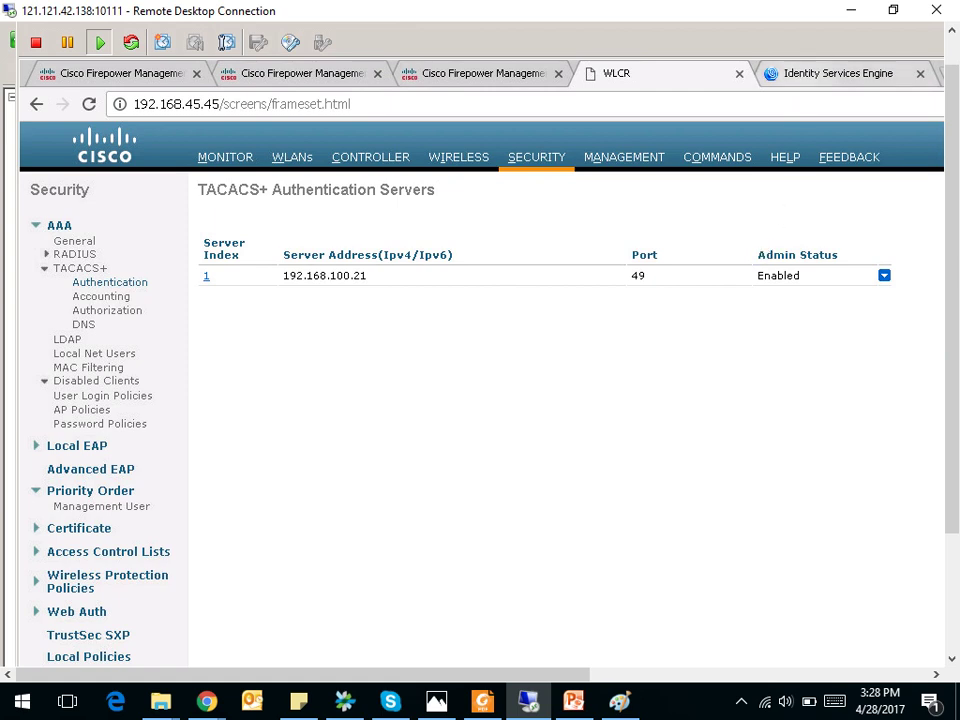
left_click(838, 78)
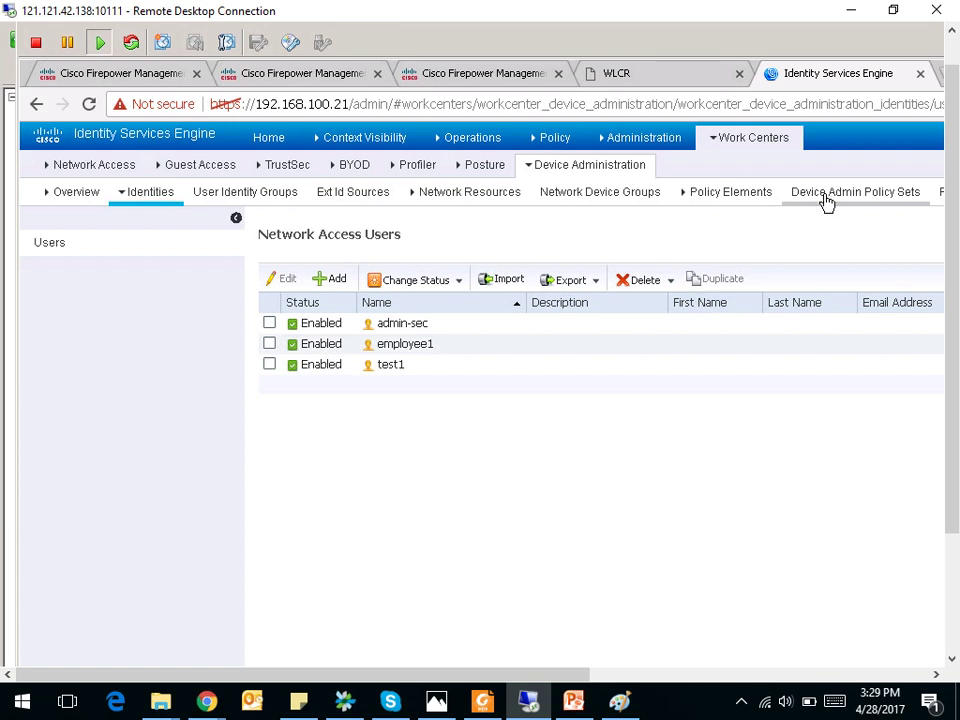
List the five TACACS profiles under Policy Elements > Results.
left_click(685, 196)
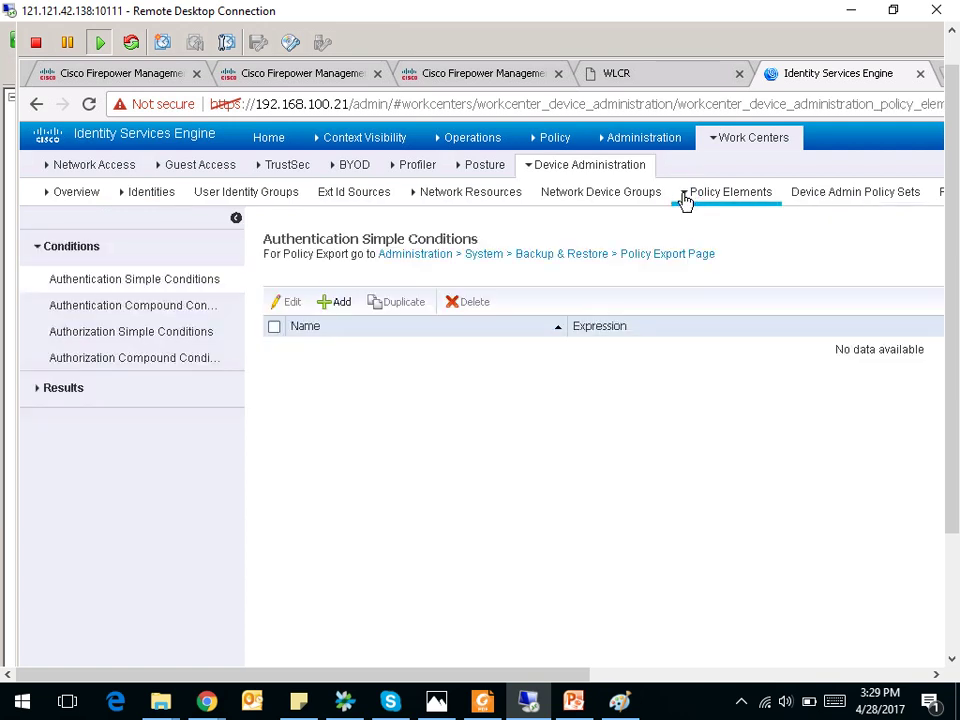
left_click(35, 388)
left_click(91, 370)
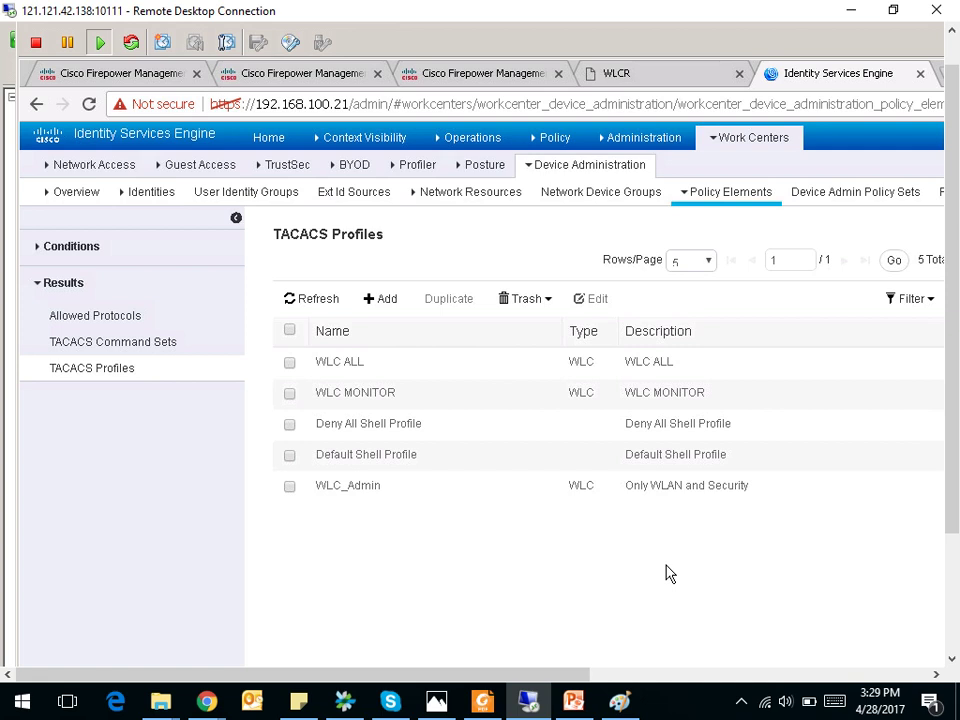
left_click_drag(541, 675, 660, 671)
left_click(189, 304)
left_click_drag(953, 380, 955, 512)
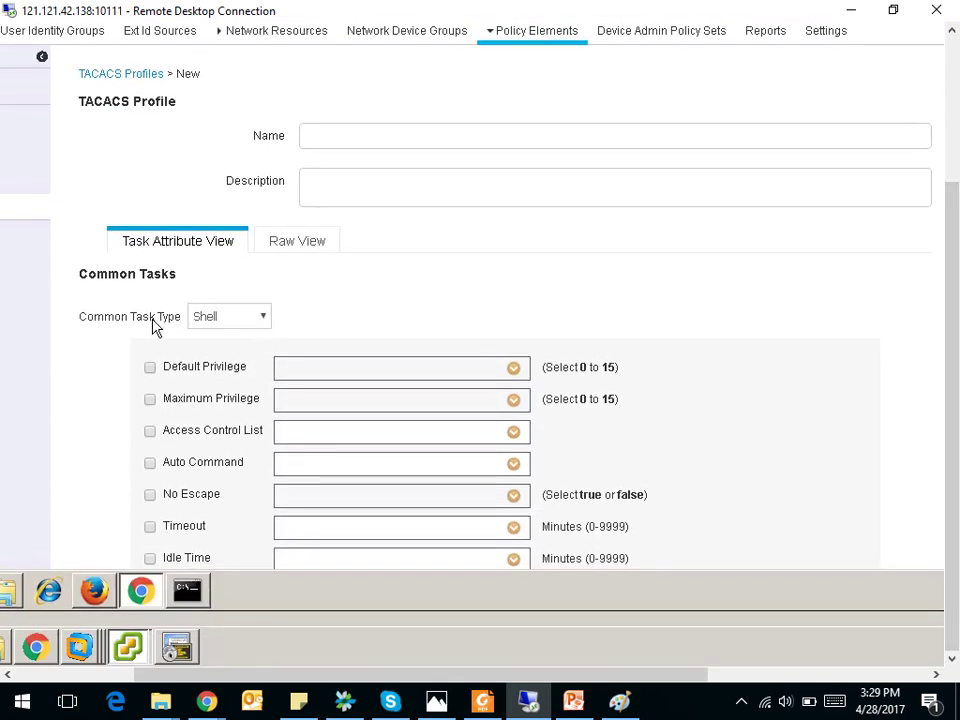
left_click(261, 318)
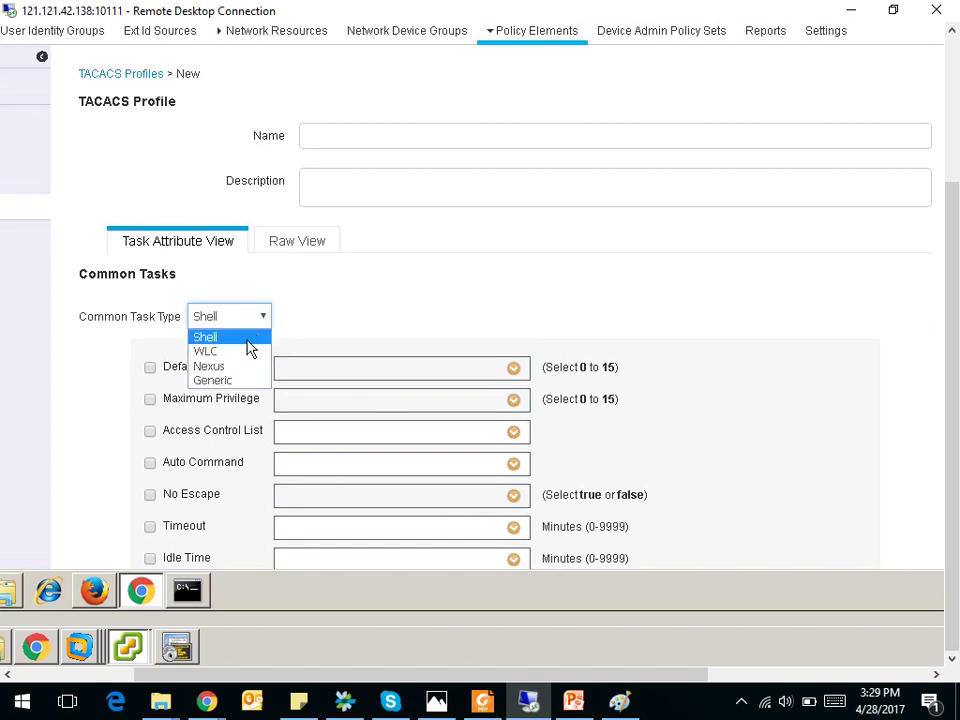
left_click(226, 354)
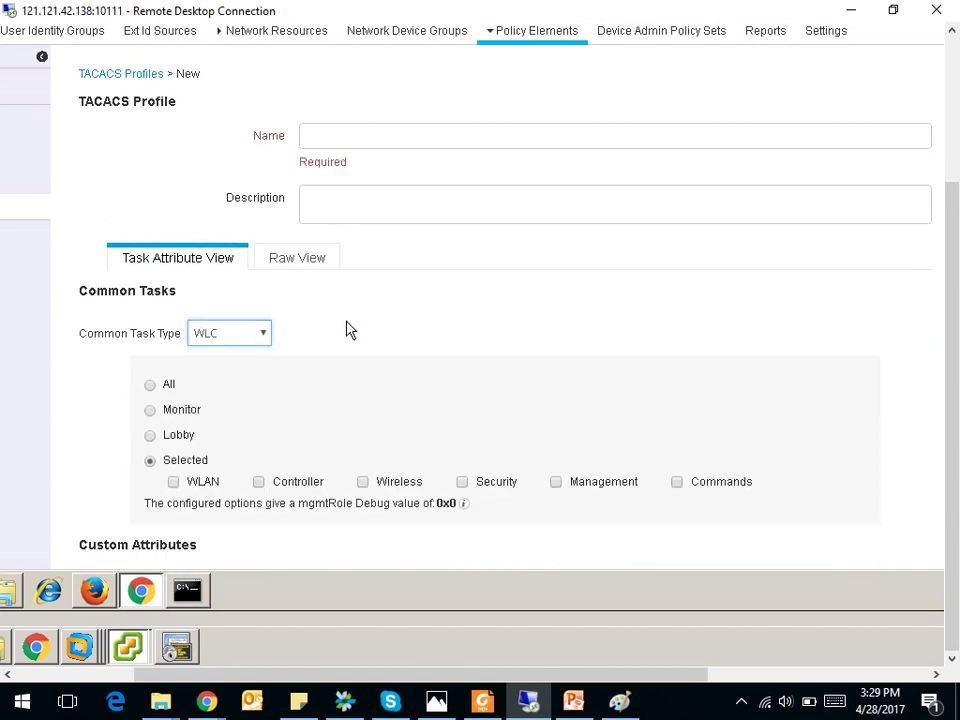
left_click(262, 336)
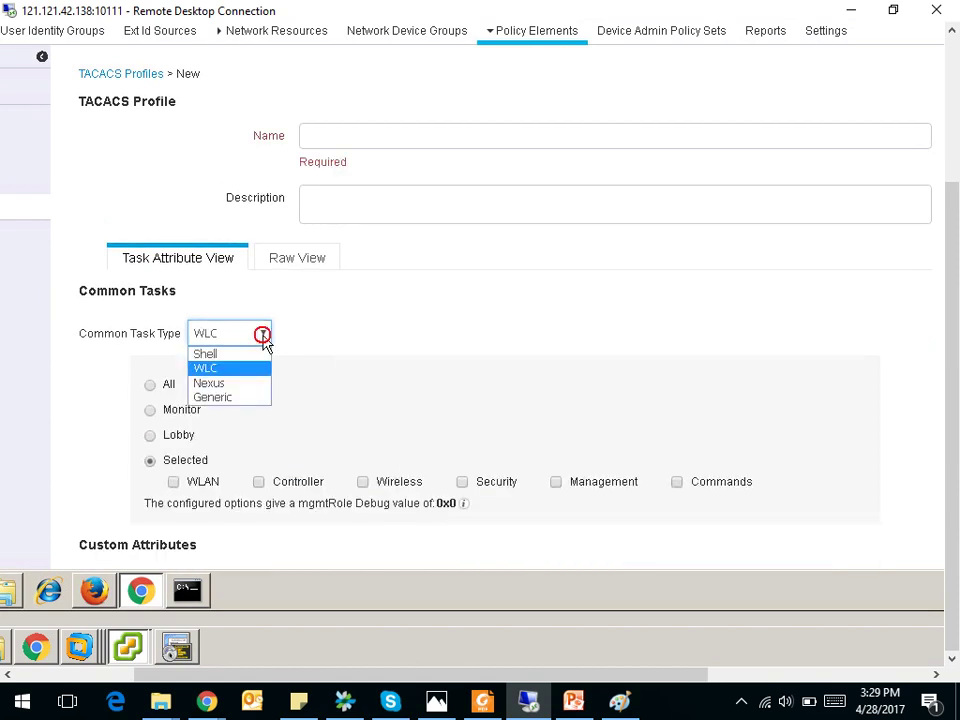
left_click(229, 386)
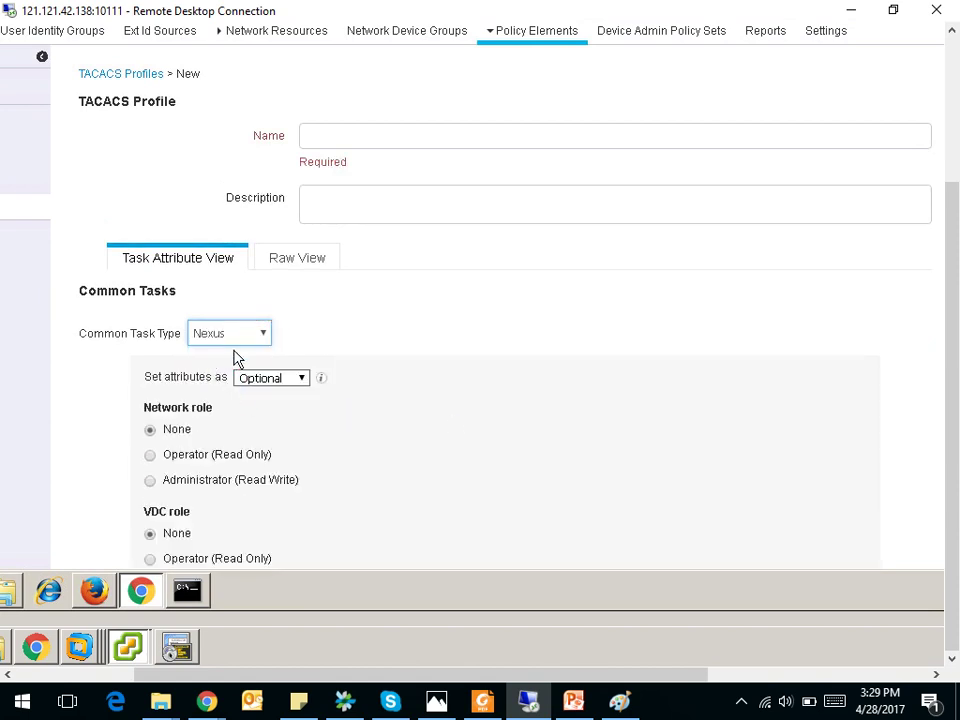
left_click(266, 344)
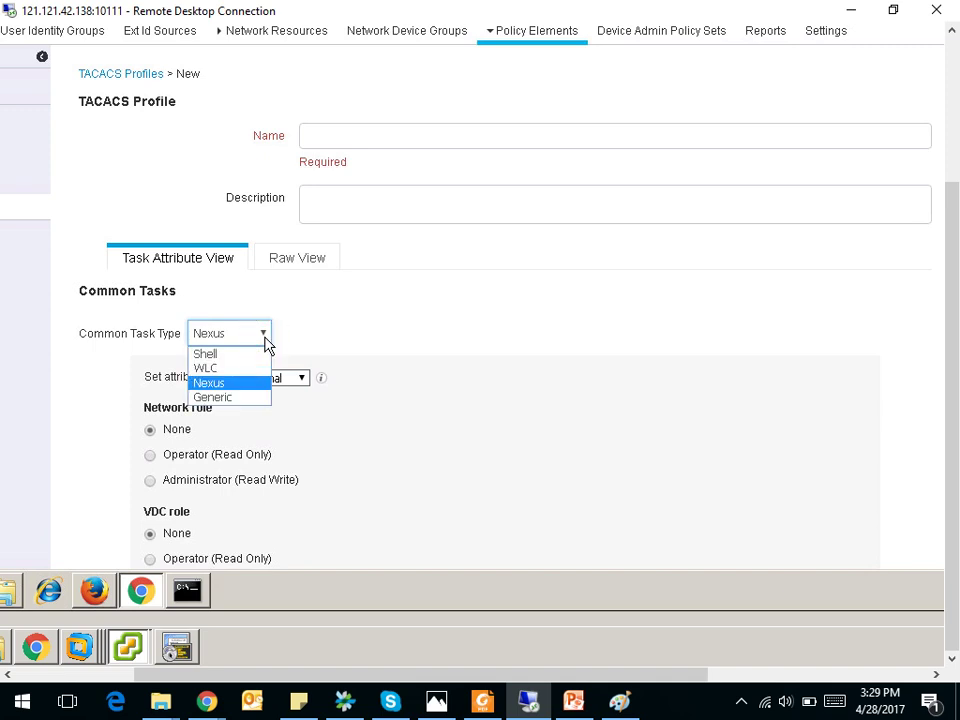
left_click(232, 399)
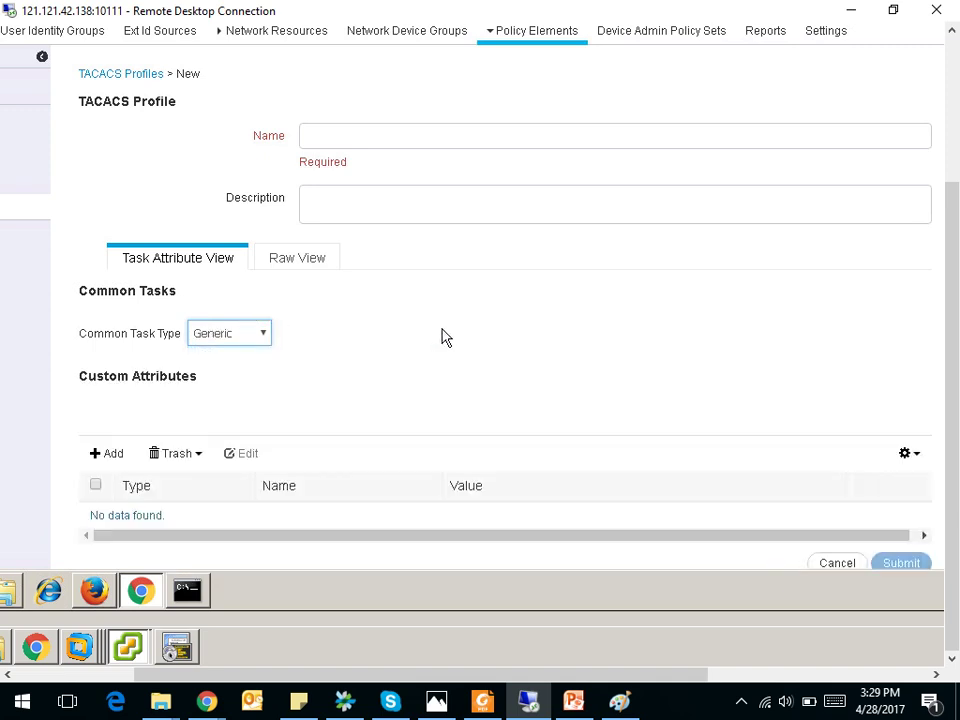
left_click(838, 563)
left_click(699, 144)
scroll(949, 375, "up", 2)
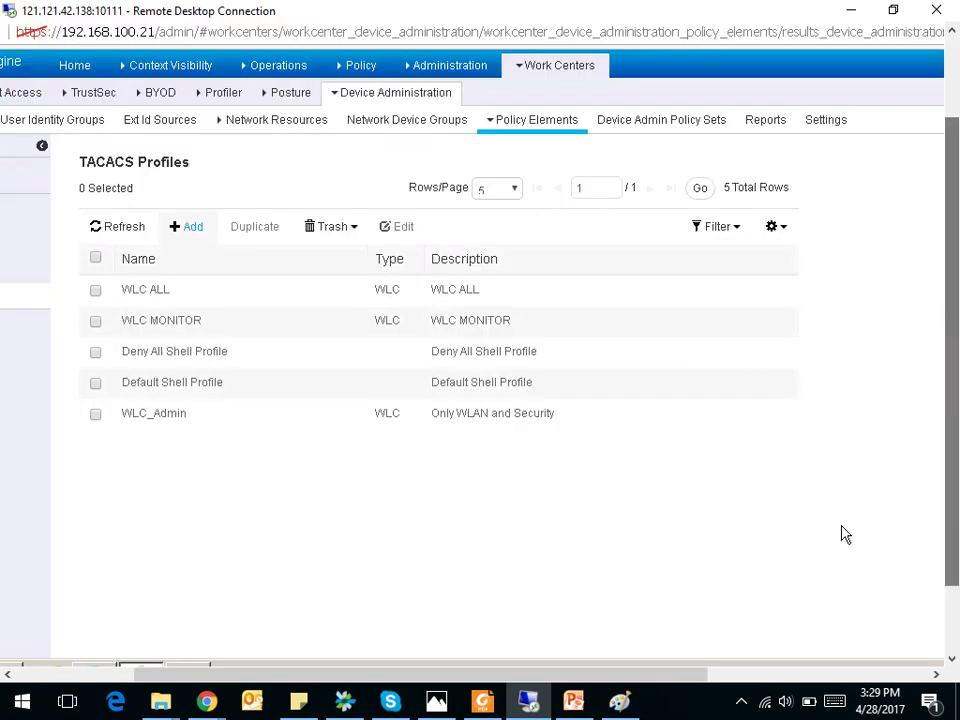
left_click_drag(699, 675, 581, 675)
left_click_drag(953, 495, 955, 420)
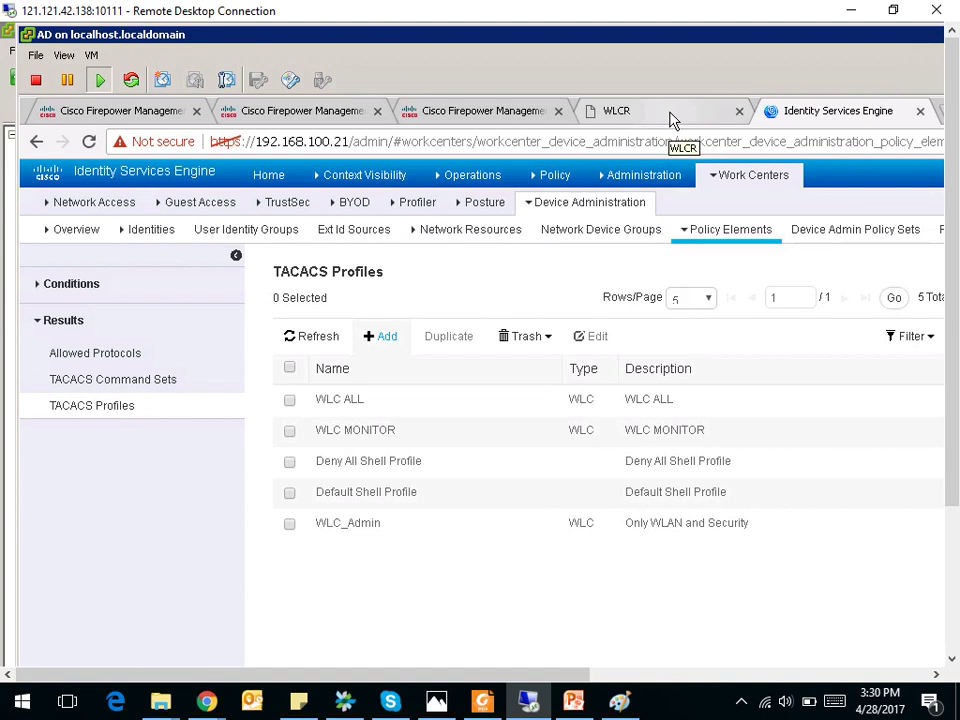
Show the vFTD-Transparent-Firewall-Policy rules' Dest Ports column and dismiss the notification panel.
left_click(298, 113)
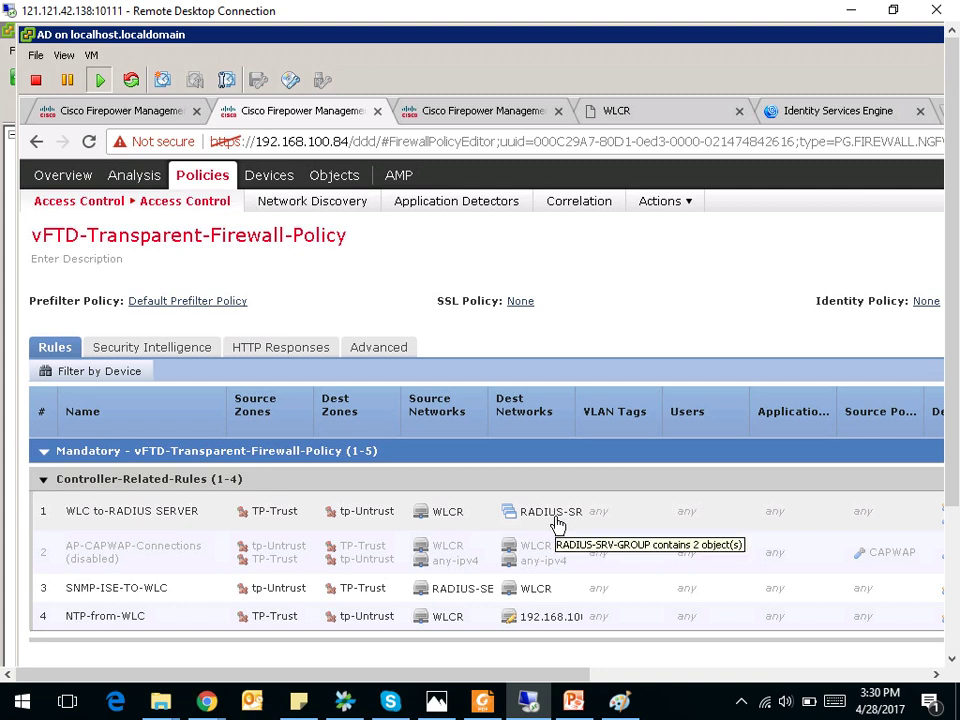
left_click_drag(563, 672, 866, 606)
left_click(704, 236)
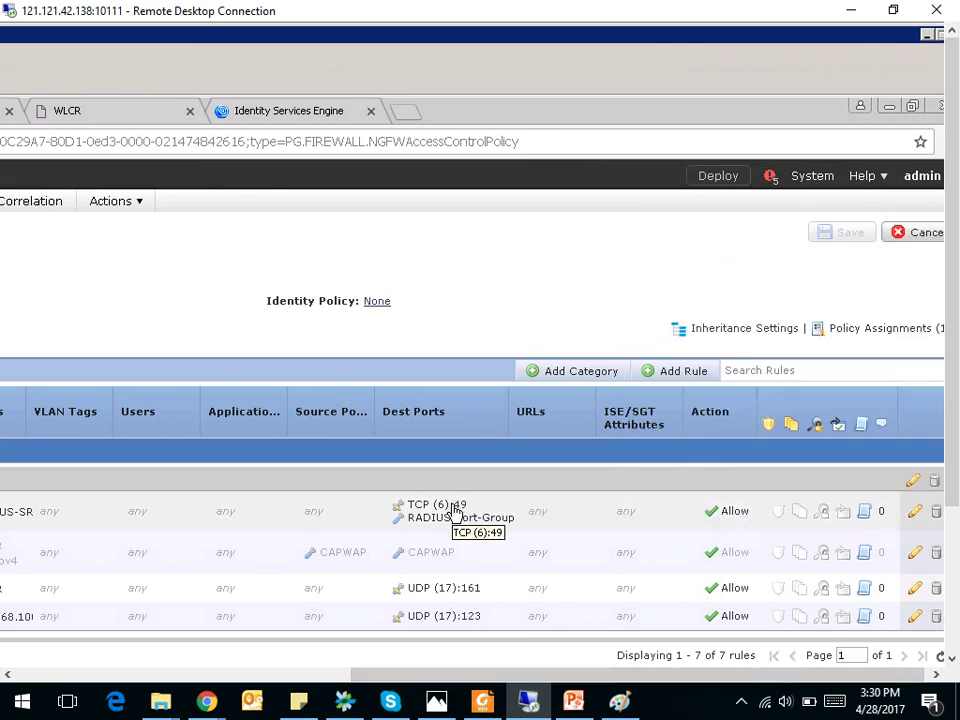
left_click_drag(660, 680, 199, 662)
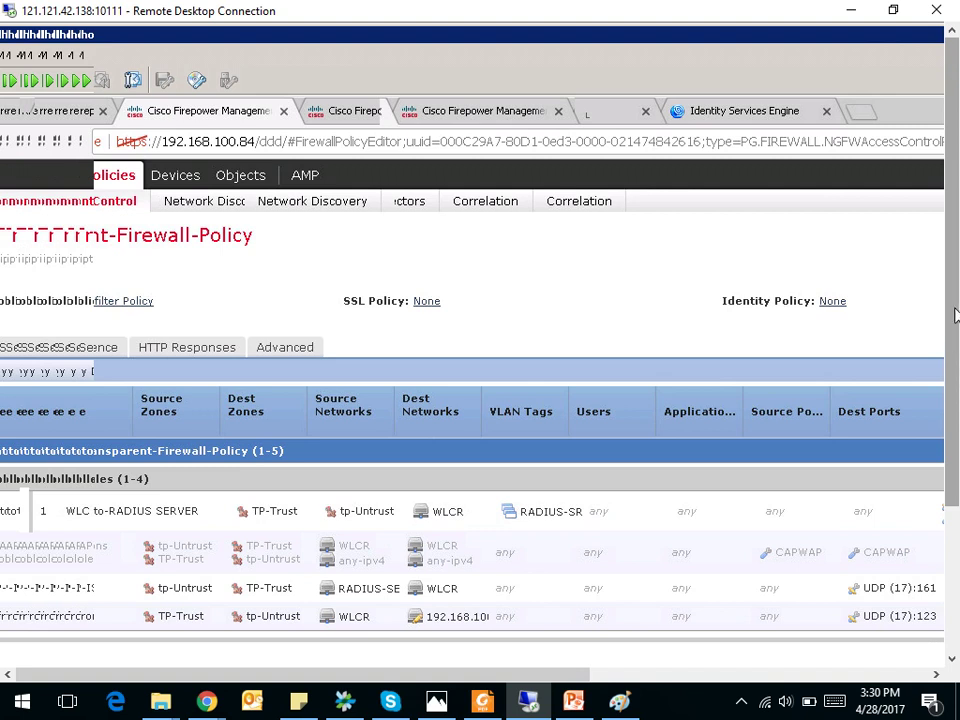
left_click_drag(955, 315, 955, 460)
Log out of the wireless controller's web interface.
left_click(299, 598)
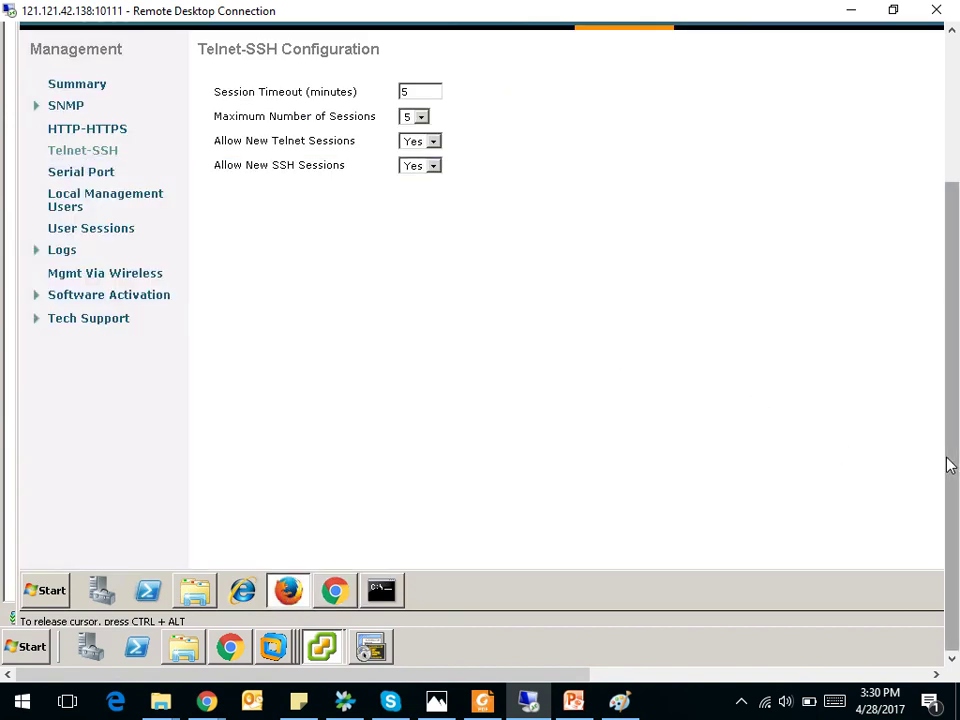
left_click_drag(950, 465, 955, 279)
left_click_drag(541, 673, 868, 665)
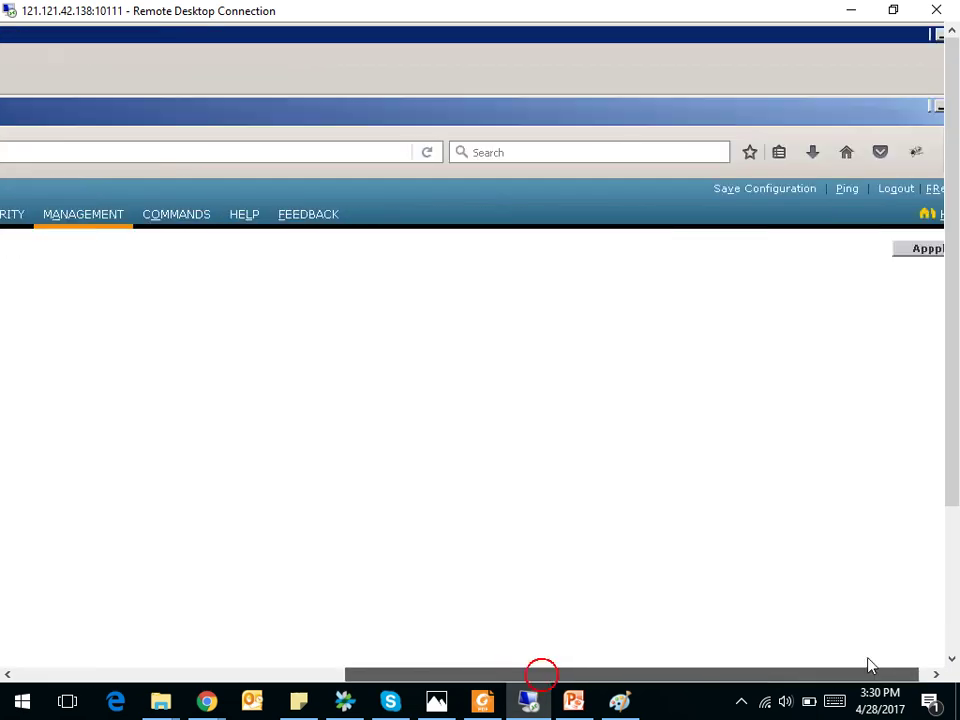
left_click(883, 191)
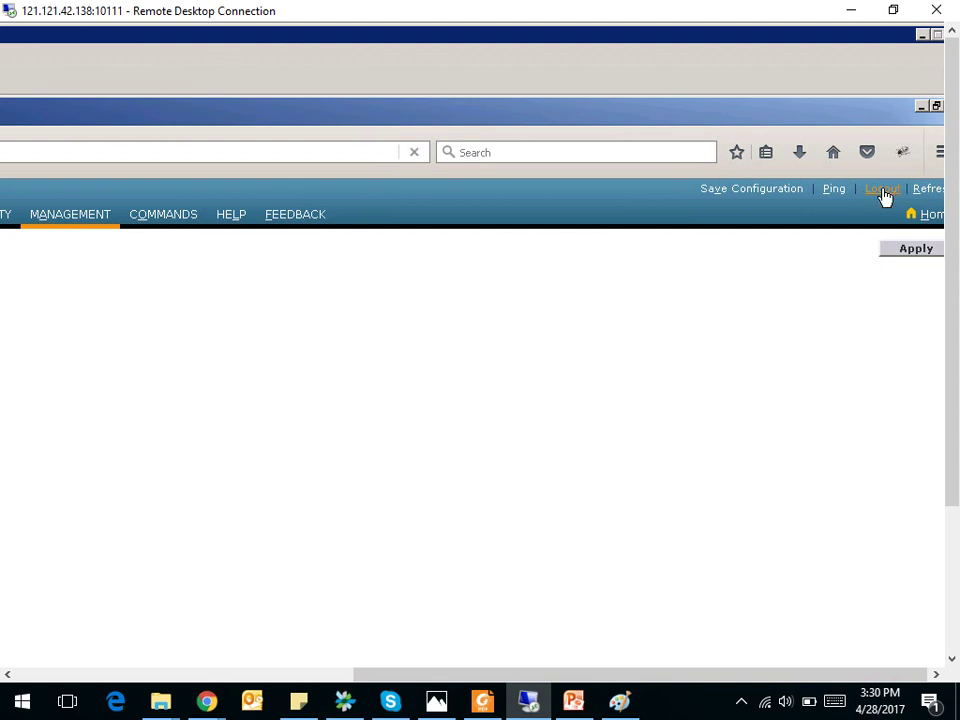
Bring the controller logoff window back up, then enlarge and reposition it.
left_click(935, 106)
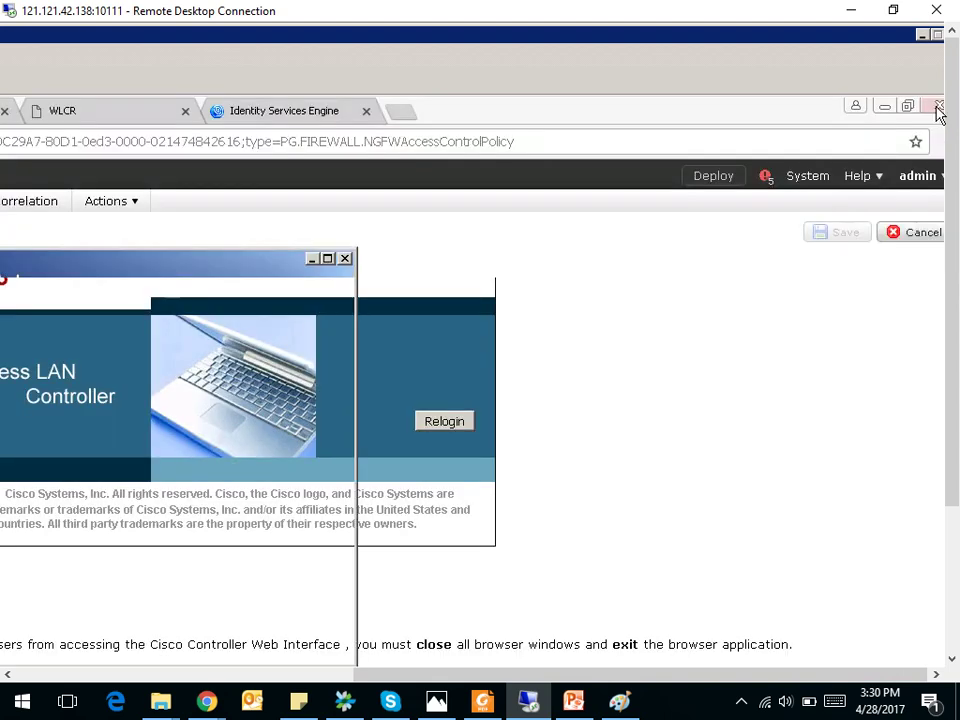
left_click(209, 257)
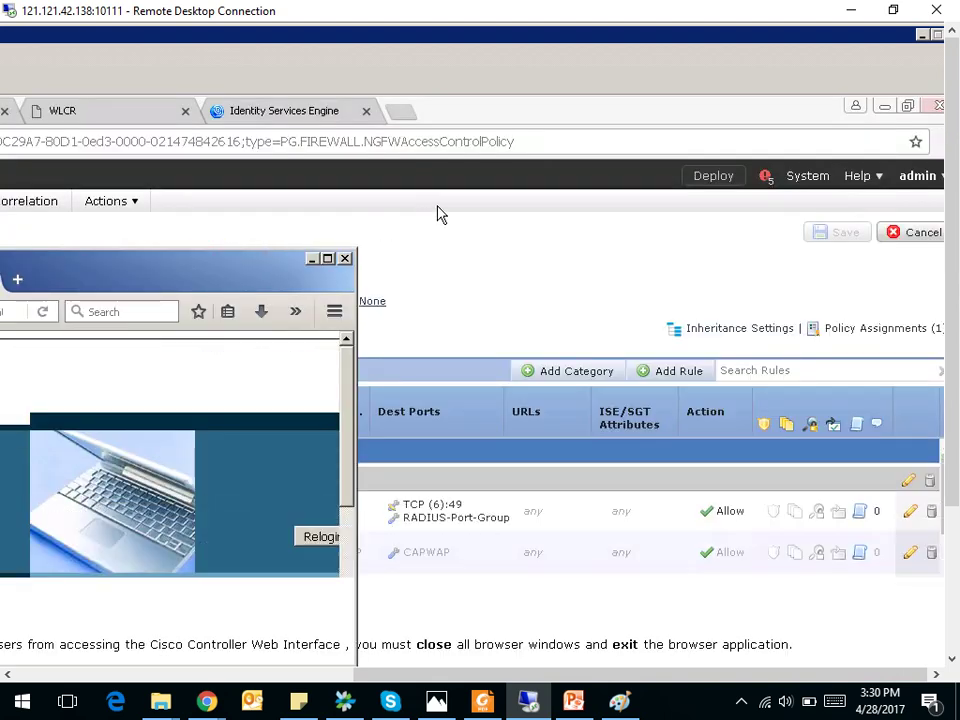
left_click(439, 214)
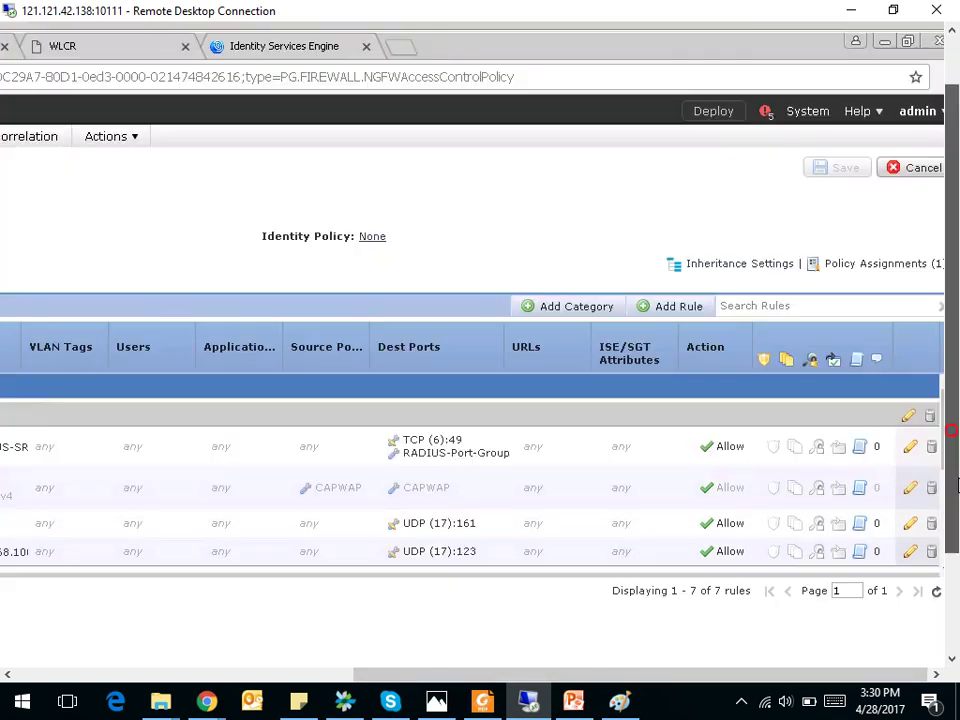
left_click(945, 448)
left_click_drag(437, 680, 204, 673)
left_click(167, 597)
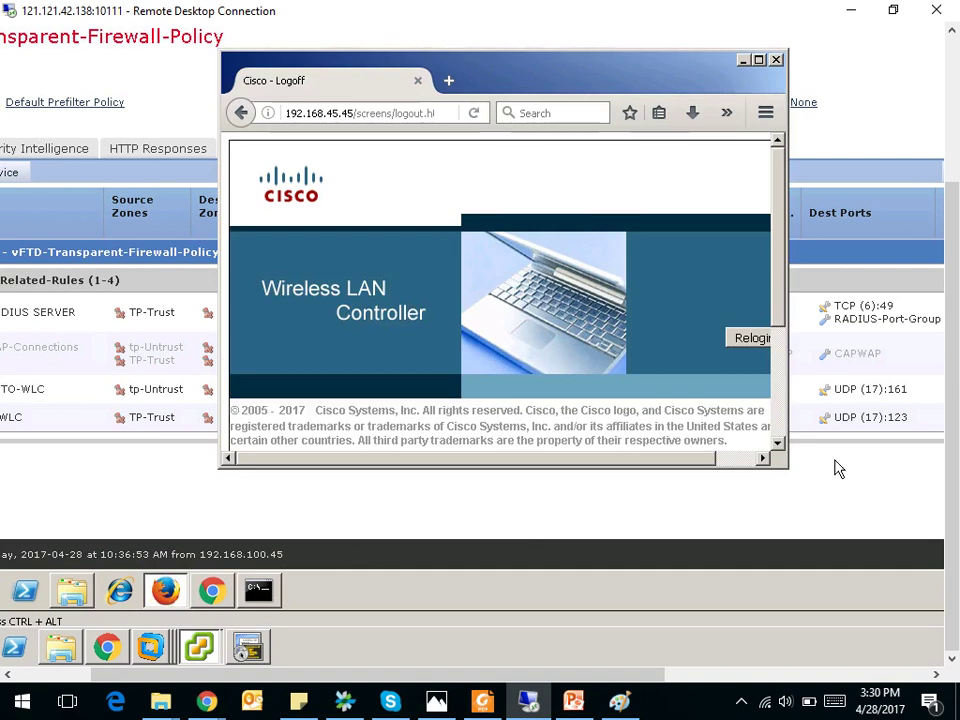
left_click(945, 482)
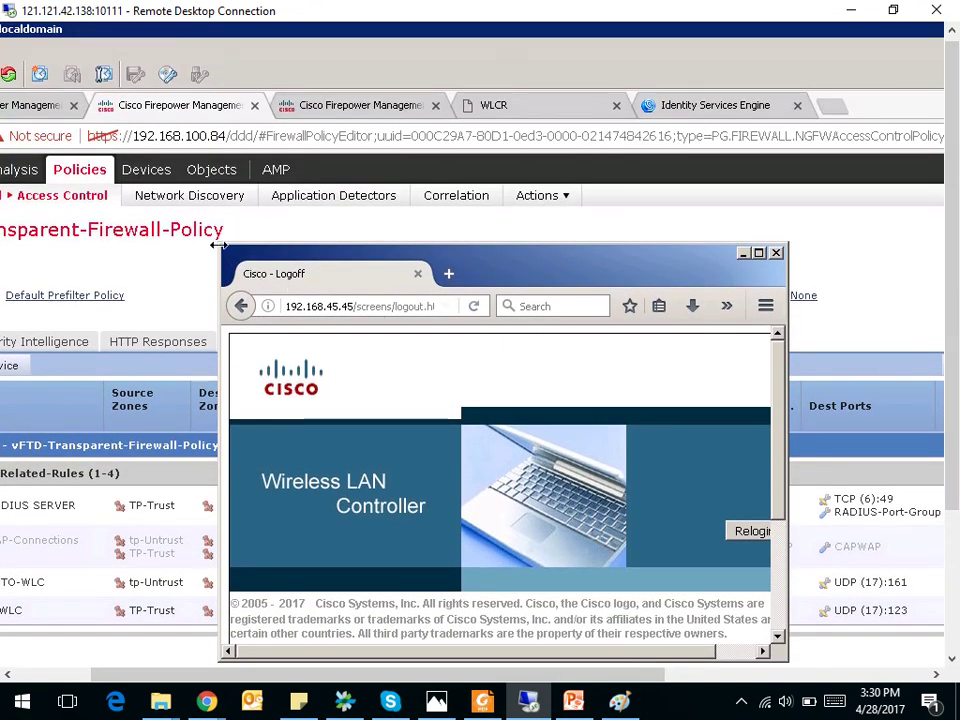
left_click_drag(220, 247, 88, 250)
left_click_drag(418, 273, 420, 176)
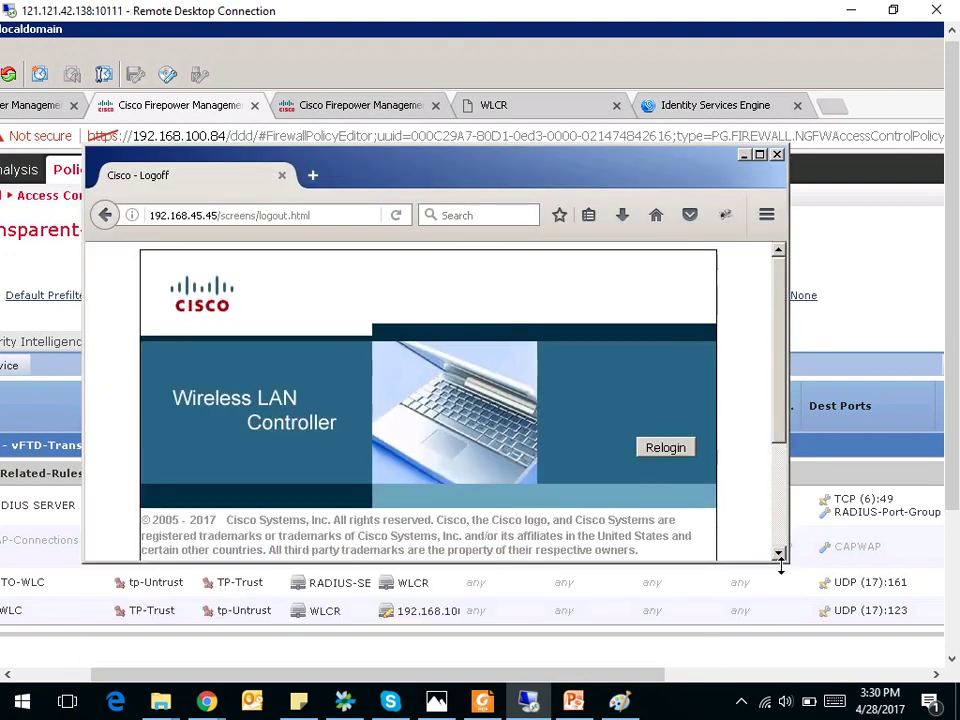
left_click_drag(787, 565, 832, 612)
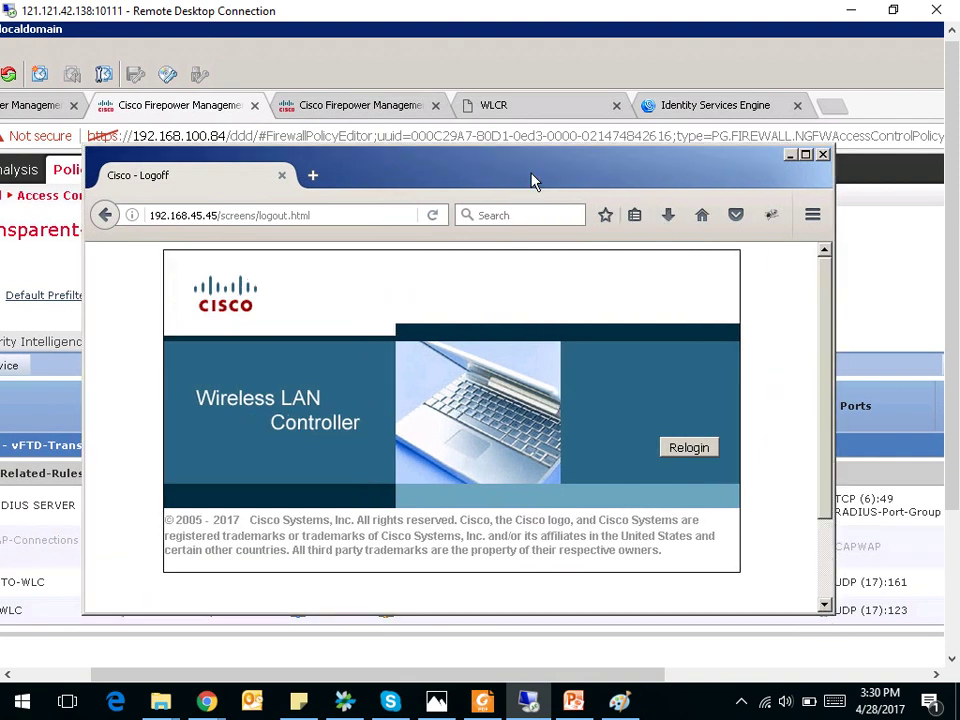
left_click_drag(505, 175, 478, 101)
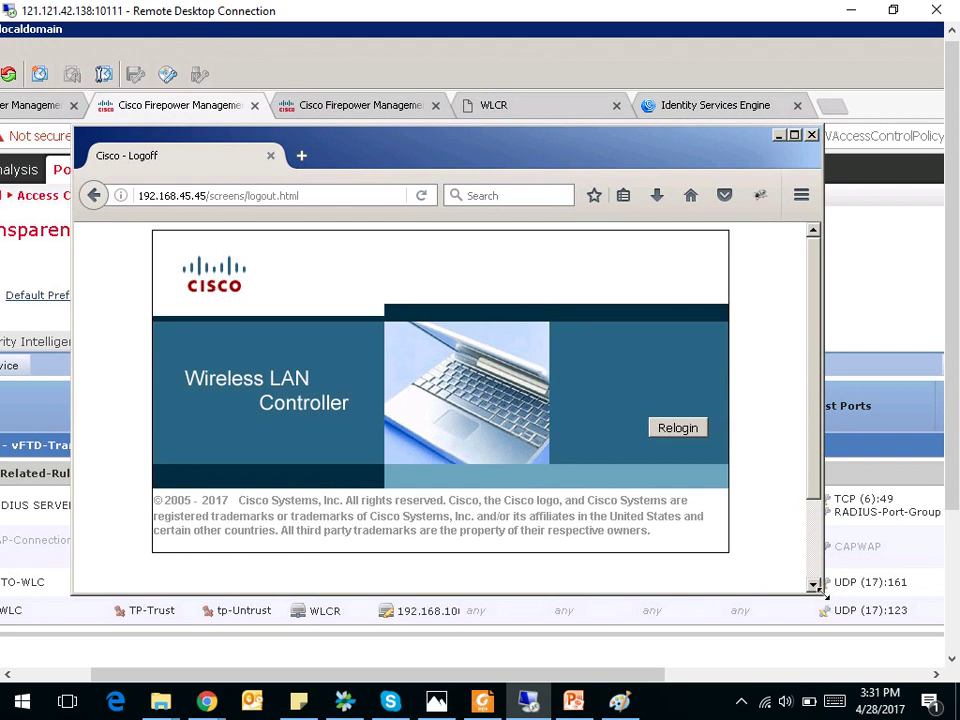
left_click_drag(822, 594, 907, 633)
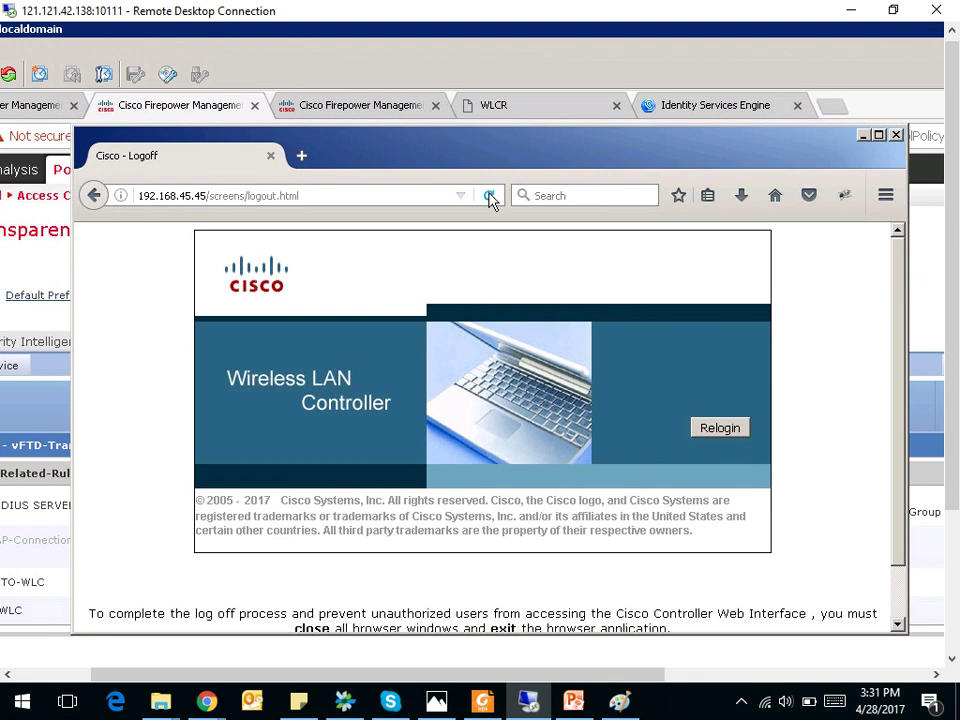
Reload the logoff page and relogin as the security-role administrator with its credentials.
left_click(490, 198)
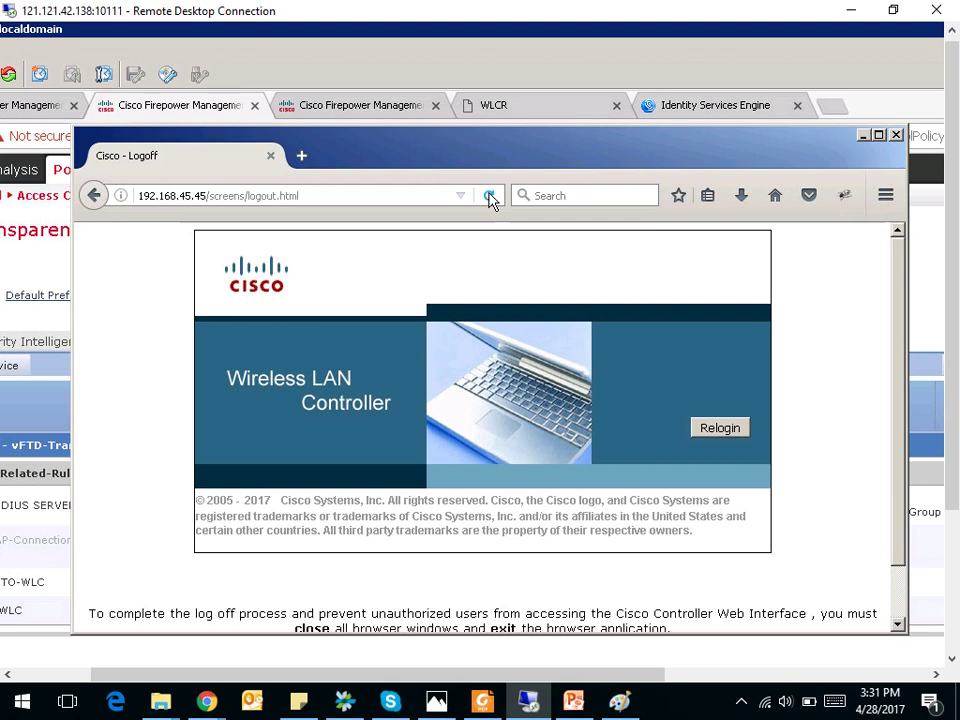
left_click(490, 198)
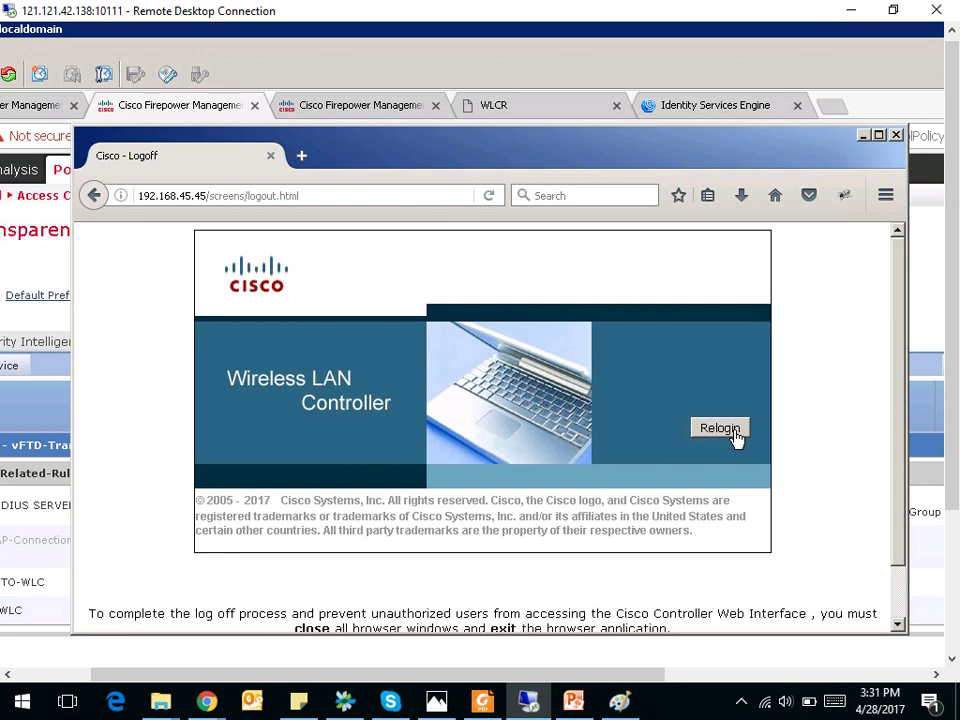
left_click(720, 428)
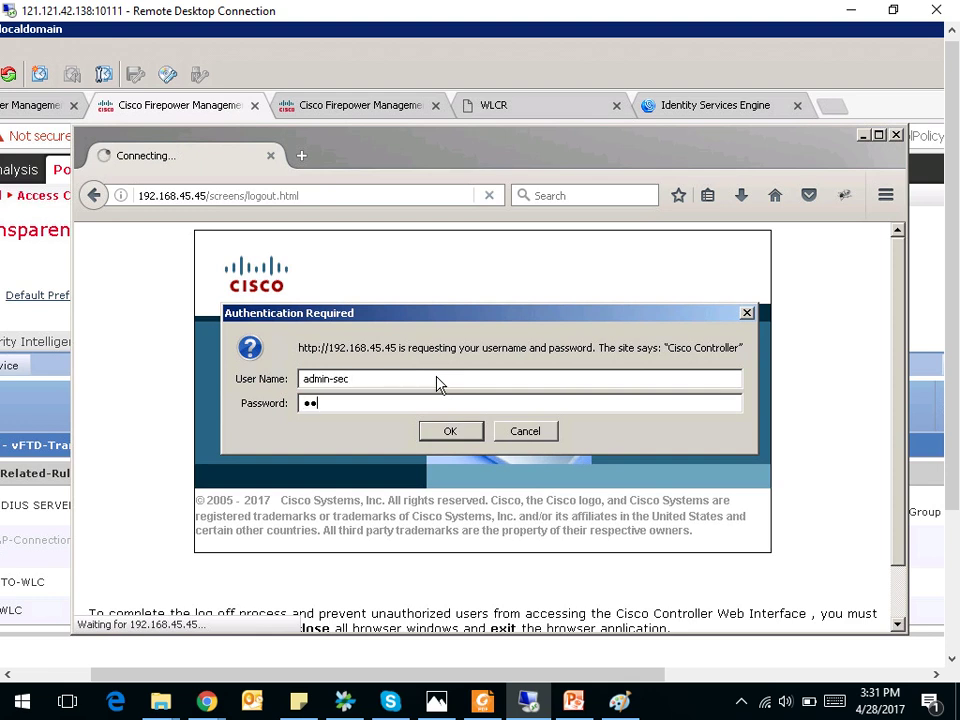
Complete the security administrator login and open Management > Local Management Users, listing only admin.
key("Return")
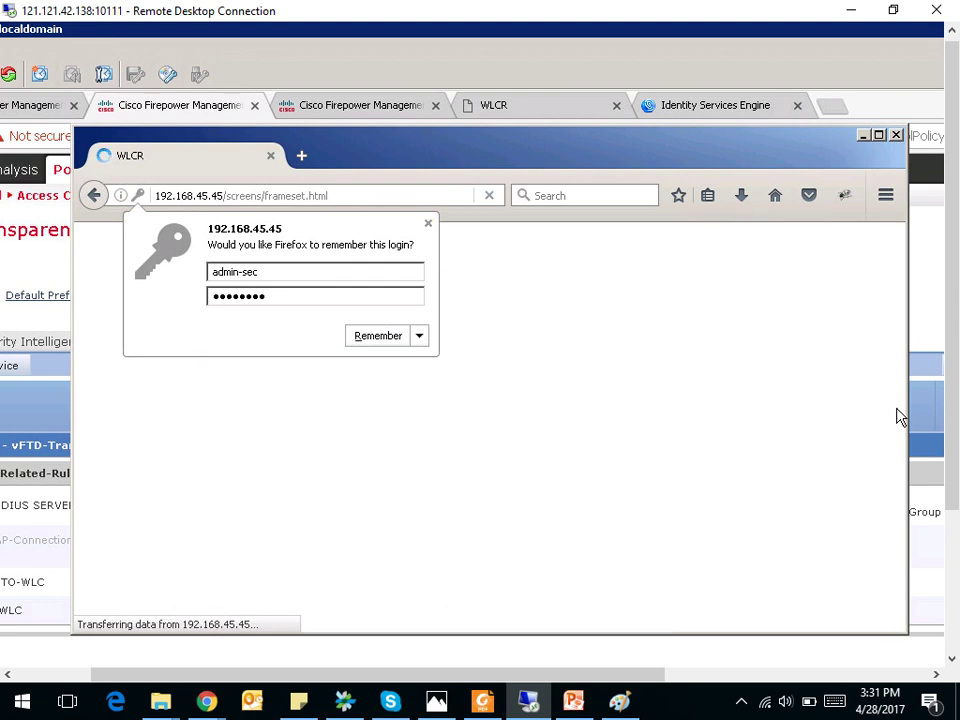
left_click(428, 223)
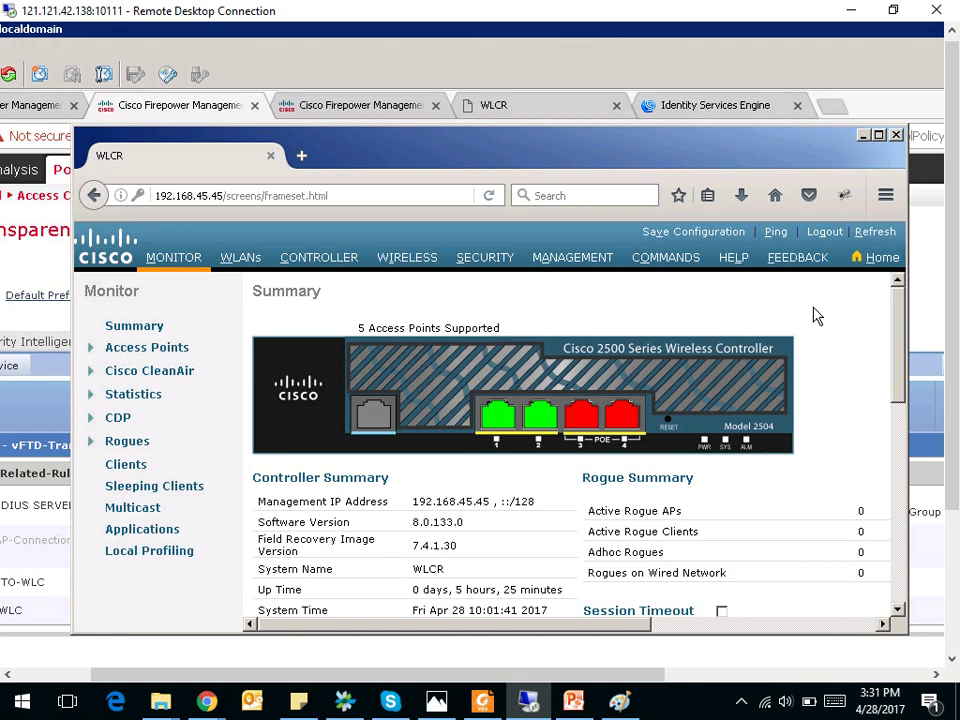
left_click(533, 260)
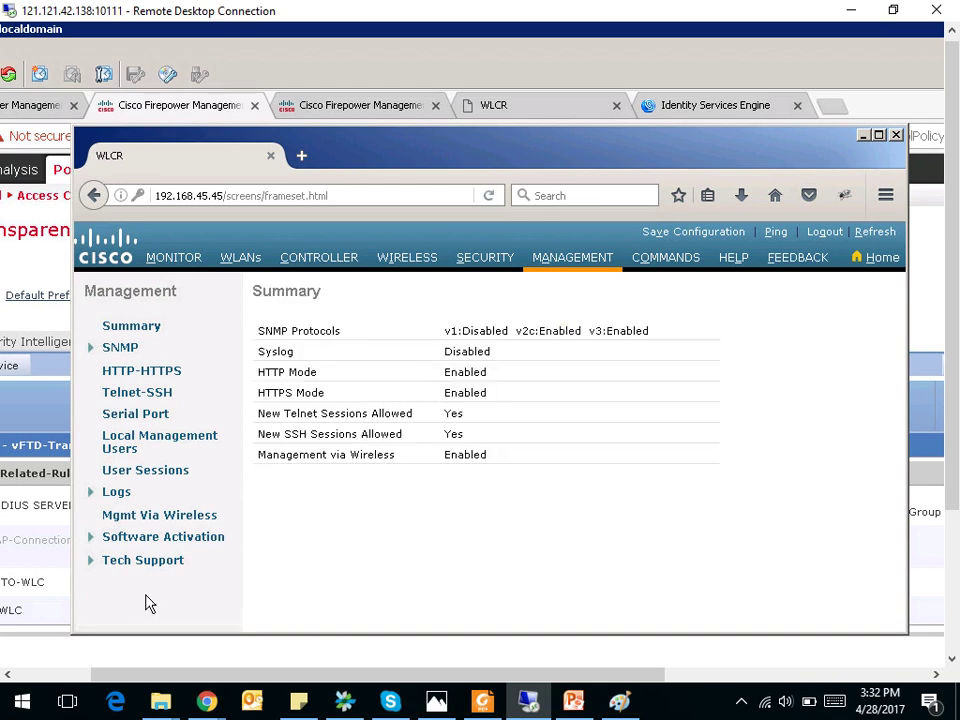
left_click(172, 442)
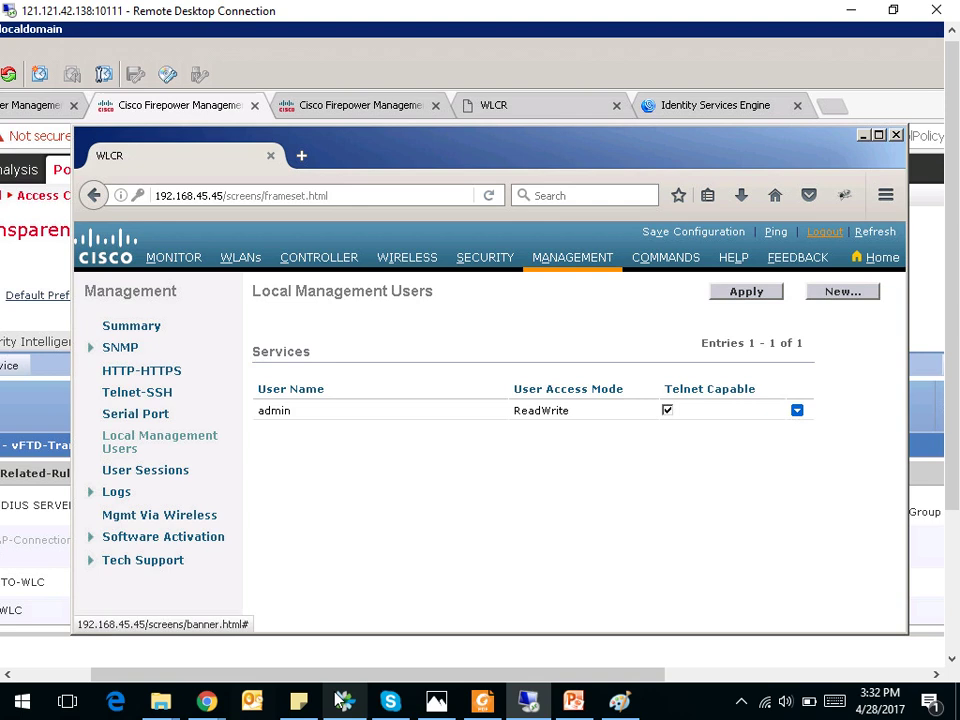
Return to ISE and open the Default set under Device Admin Policy Sets.
left_click(703, 106)
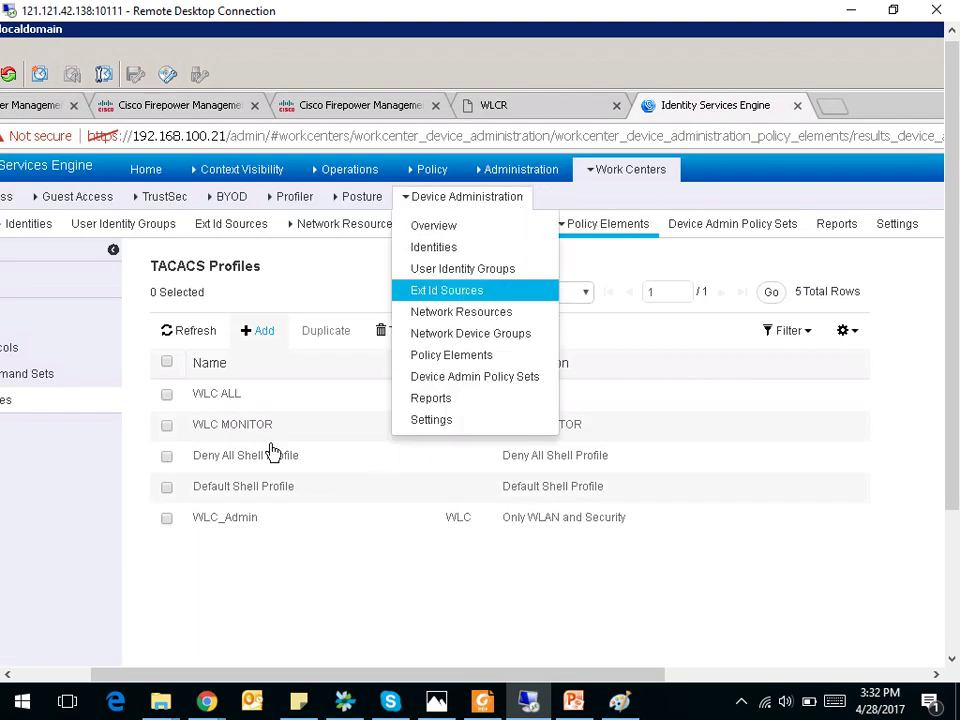
left_click_drag(323, 686, 180, 690)
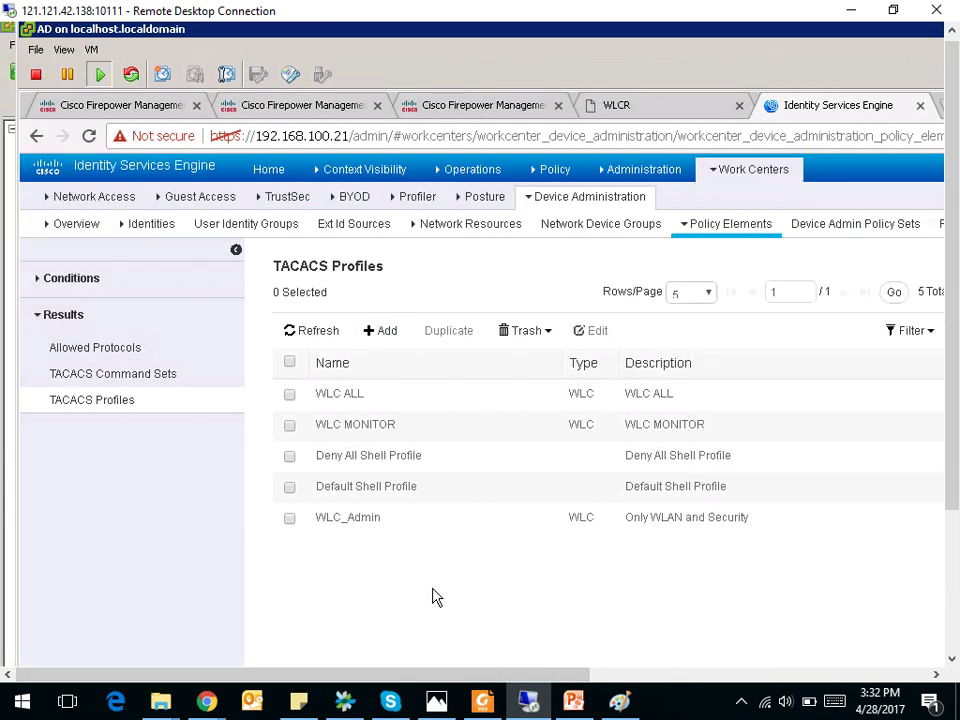
left_click(840, 224)
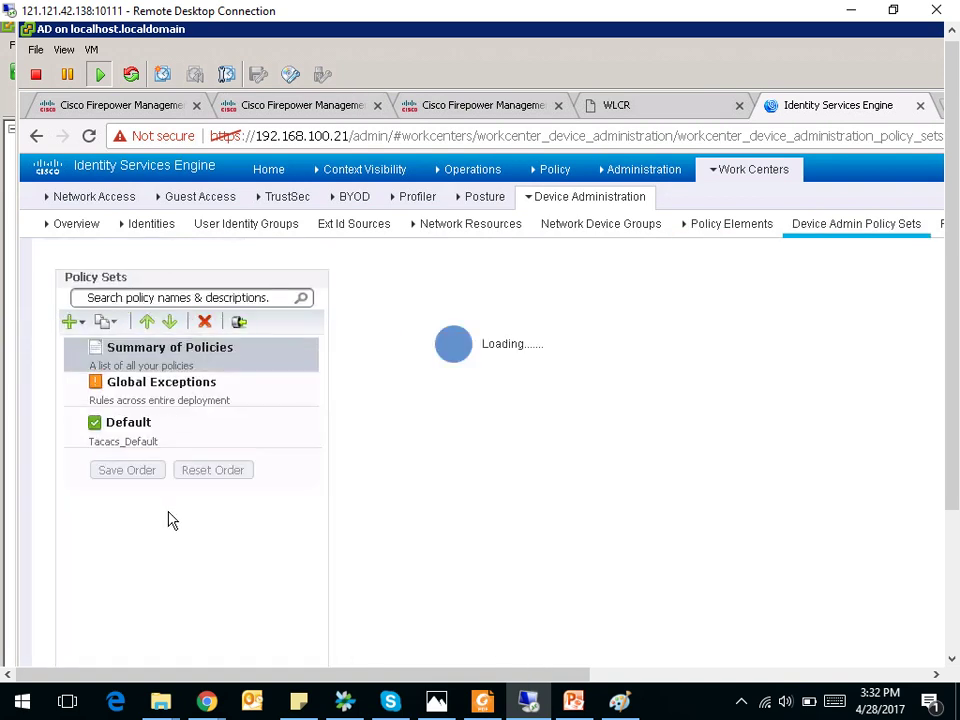
left_click(168, 446)
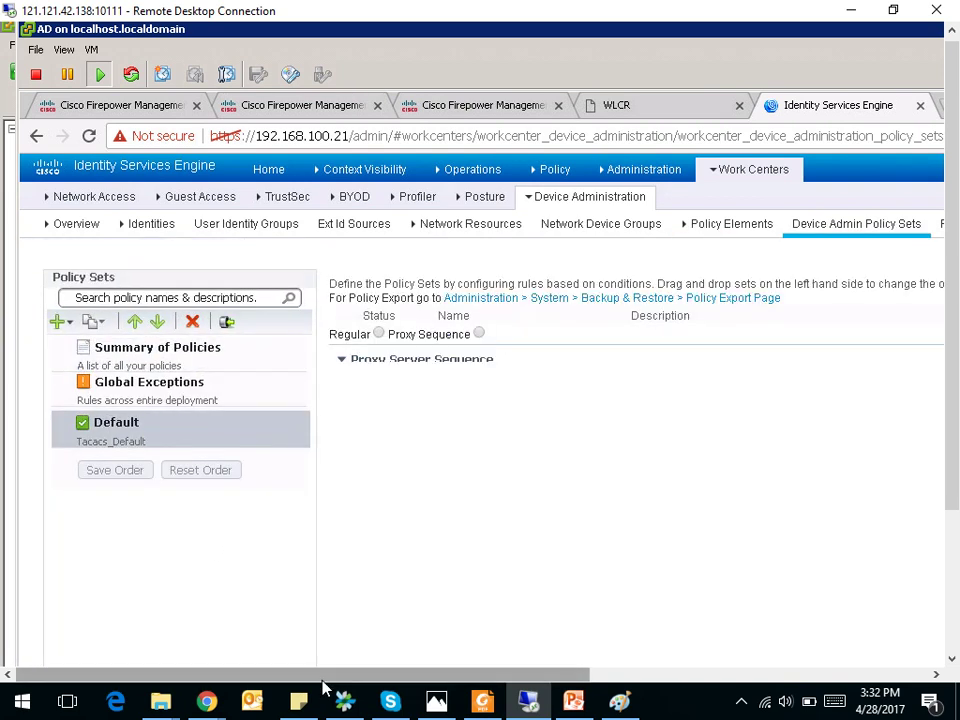
Scroll to the WLC_Security-Permission authorization rule granting the WLC_Admin shell profile.
left_click_drag(326, 681, 478, 676)
scroll(545, 470, "down", 2)
scroll(545, 470, "down", 3)
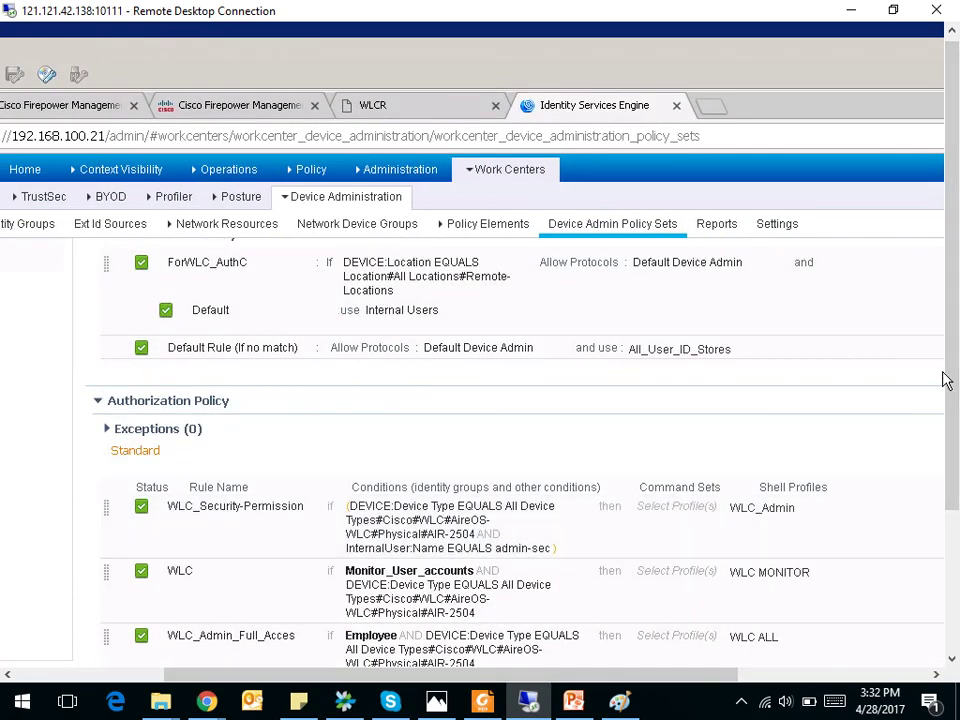
left_click_drag(951, 369, 951, 489)
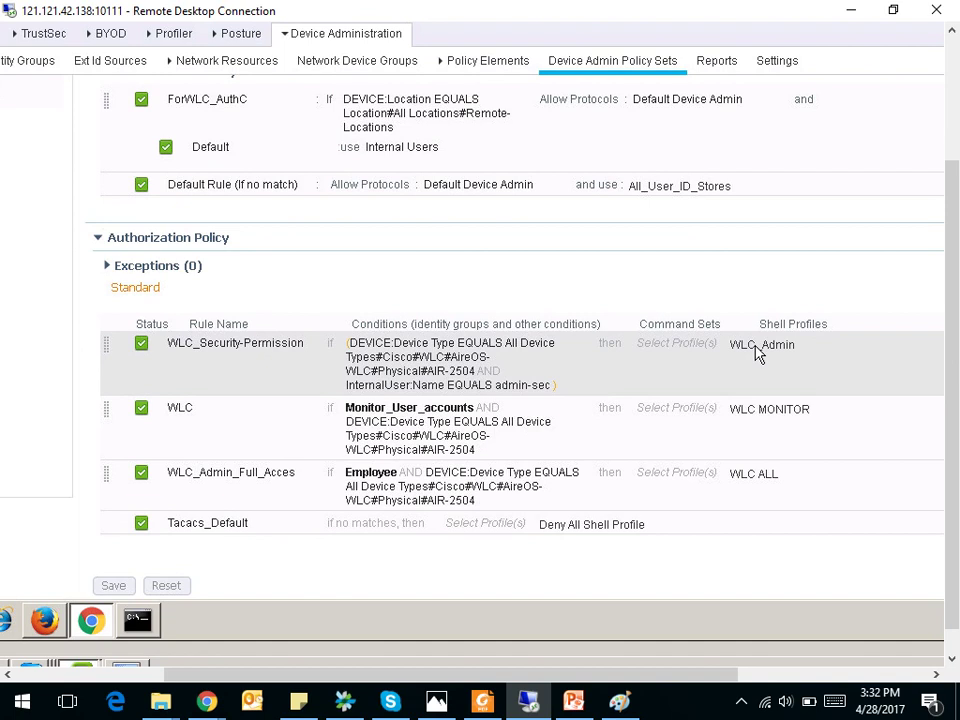
left_click_drag(951, 401, 957, 260)
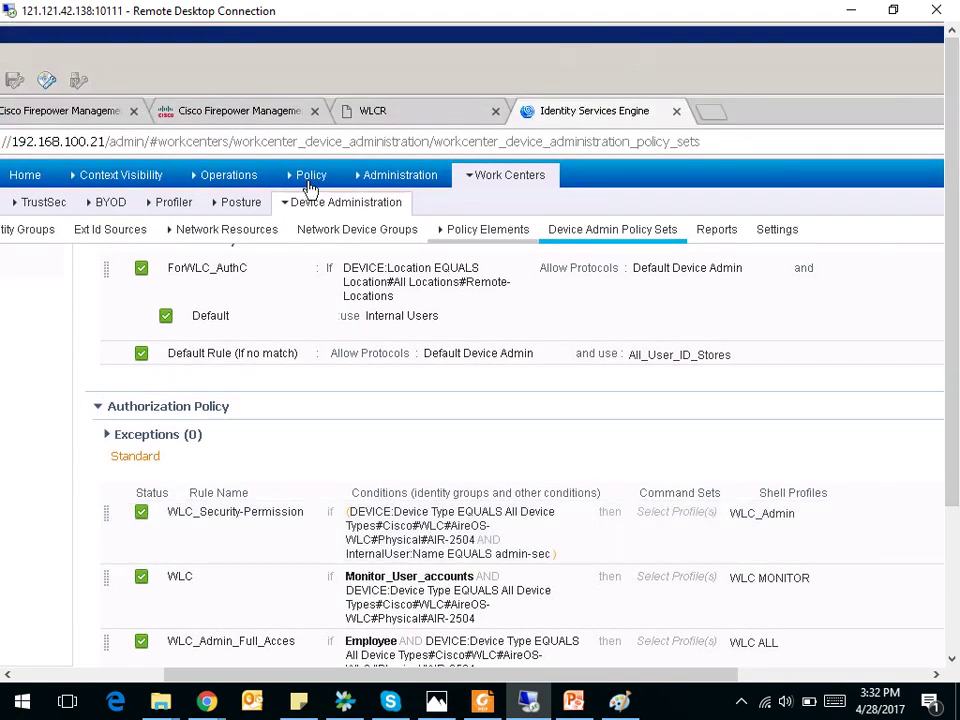
left_click(300, 178)
left_click(198, 180)
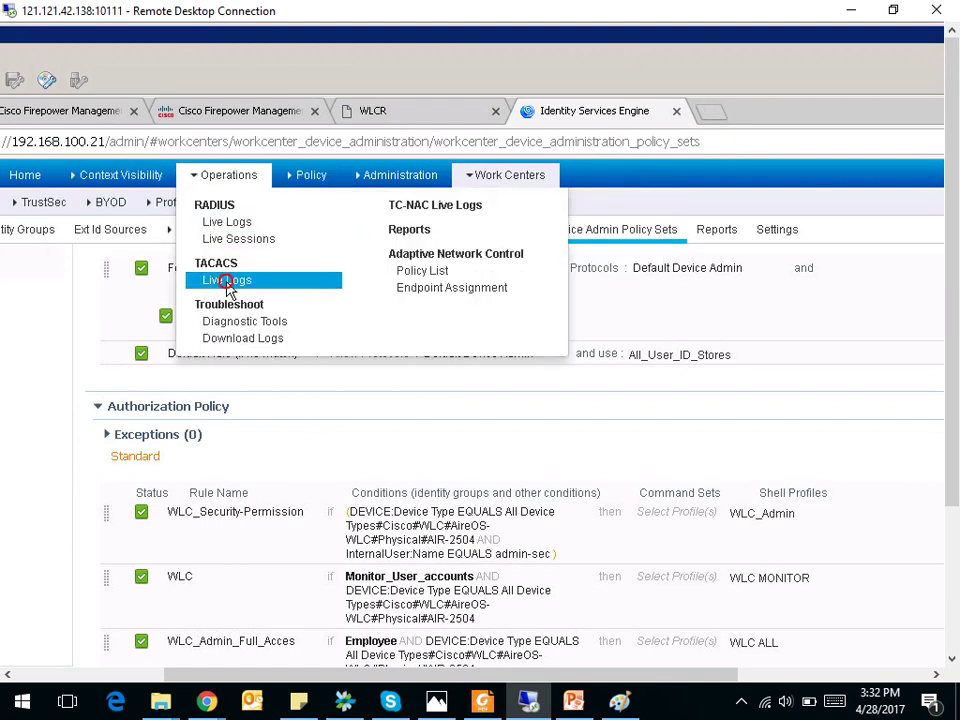
Open Operations > TACACS Live Logs and the latest authorization's detail report.
left_click(229, 282)
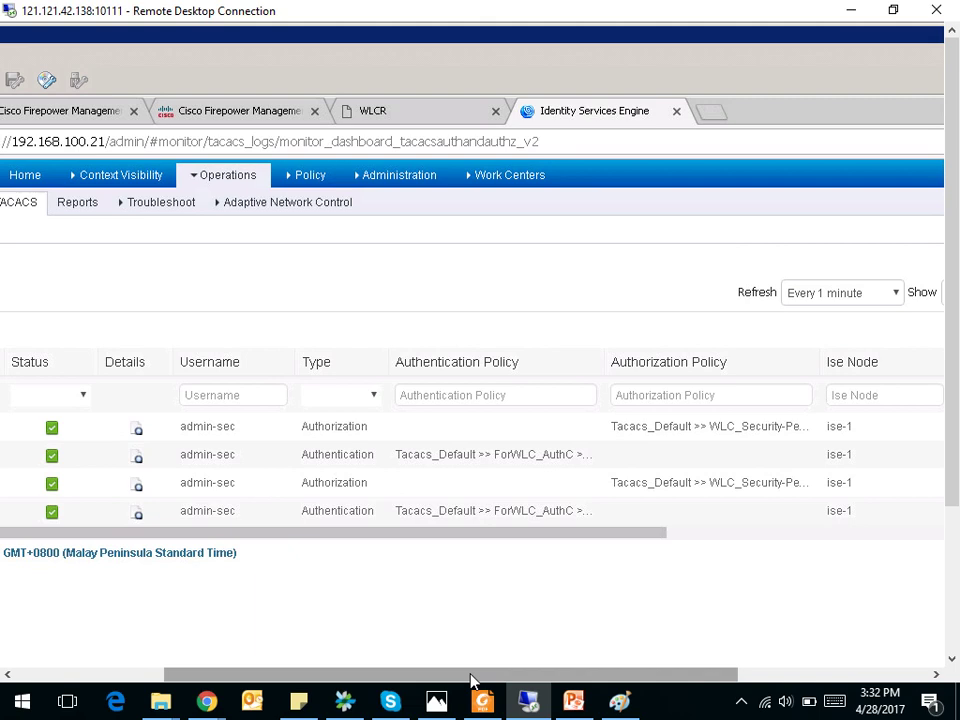
left_click_drag(463, 673, 491, 680)
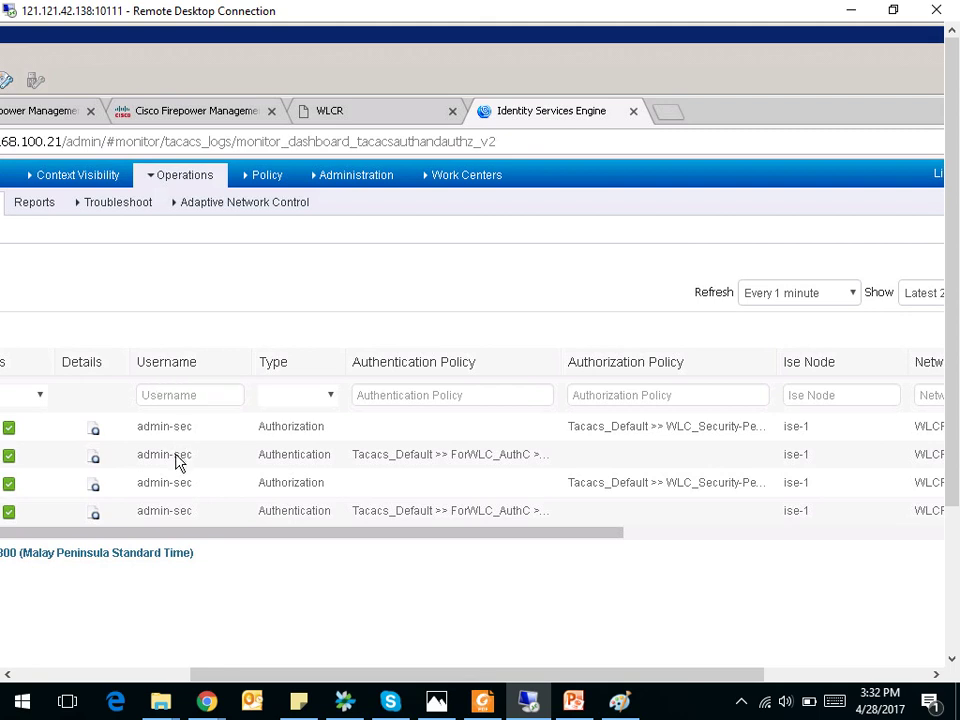
left_click(94, 432)
Scroll the authorization report and highlight its WLC_Admin shell profile result.
left_click_drag(505, 674, 326, 679)
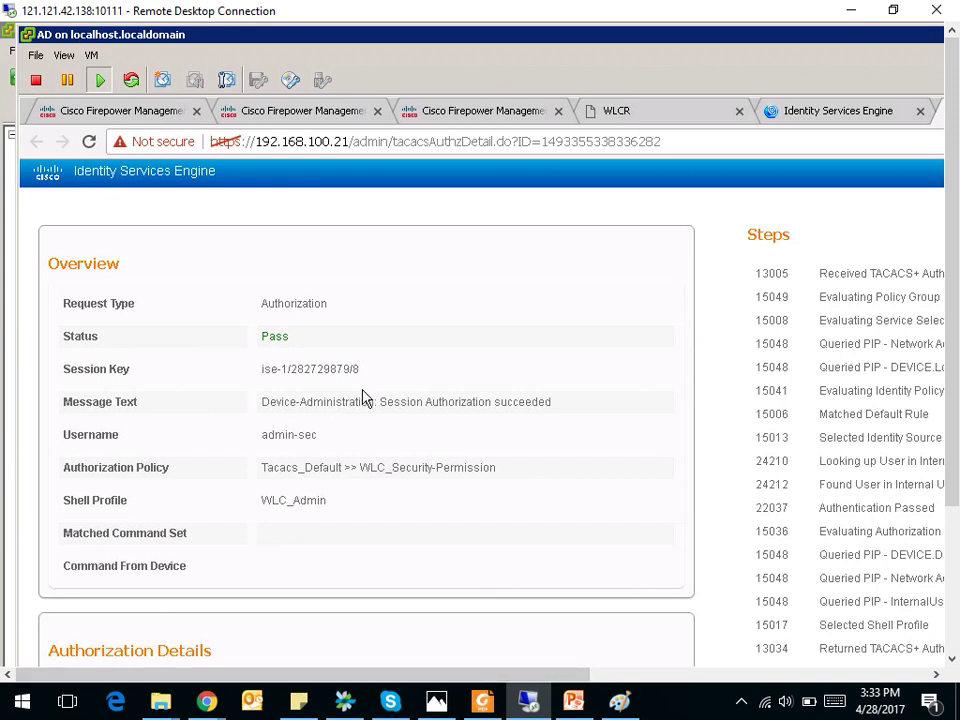
scroll(365, 398, "down", 1)
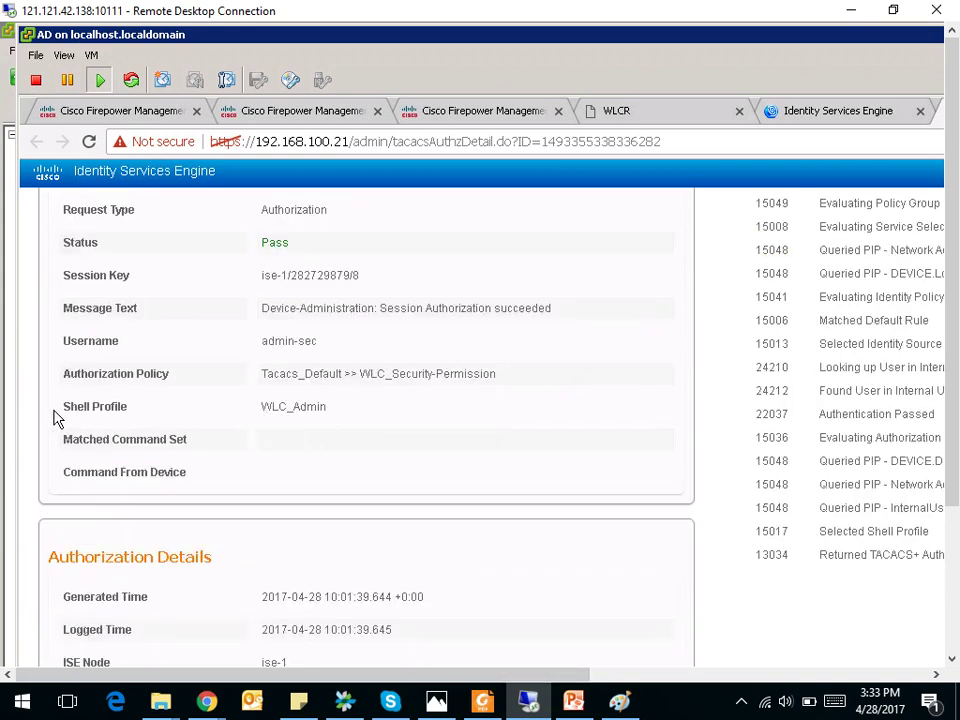
left_click_drag(60, 407, 329, 409)
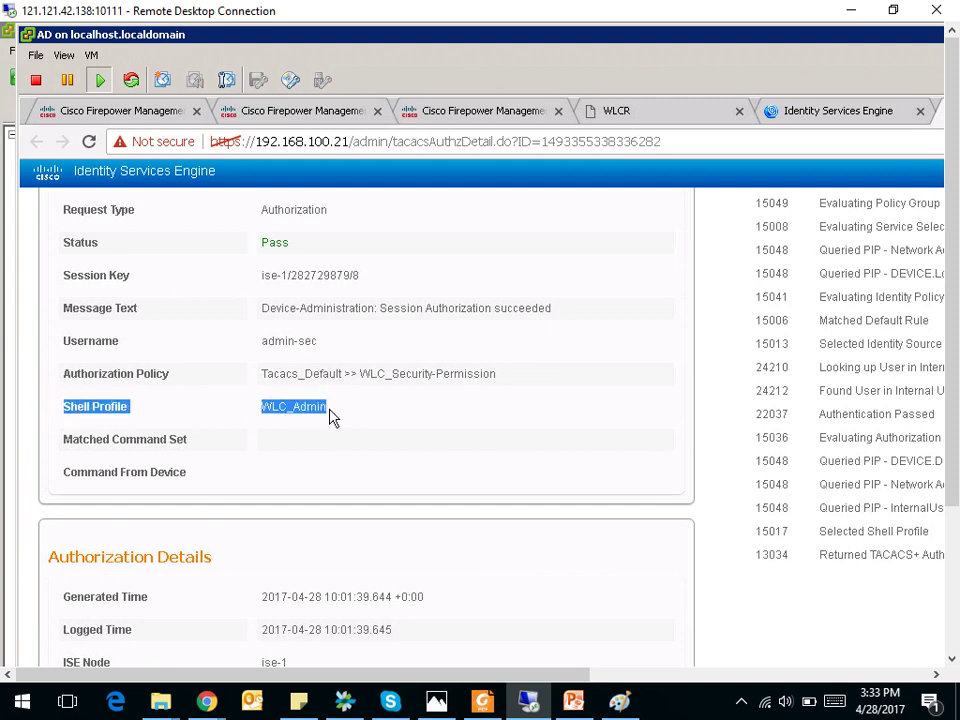
left_click(356, 302)
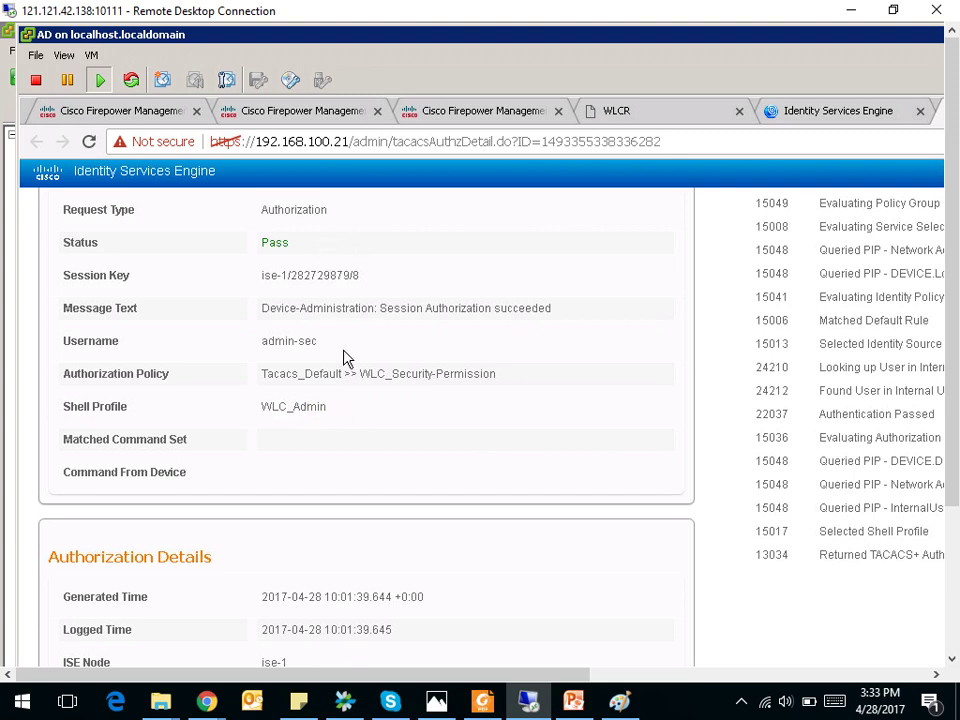
Highlight the network device IP and returned roles role1=WLAN,role2=SECURITY, then return to the controller.
scroll(371, 504, "down", 3)
scroll(369, 505, "down", 1)
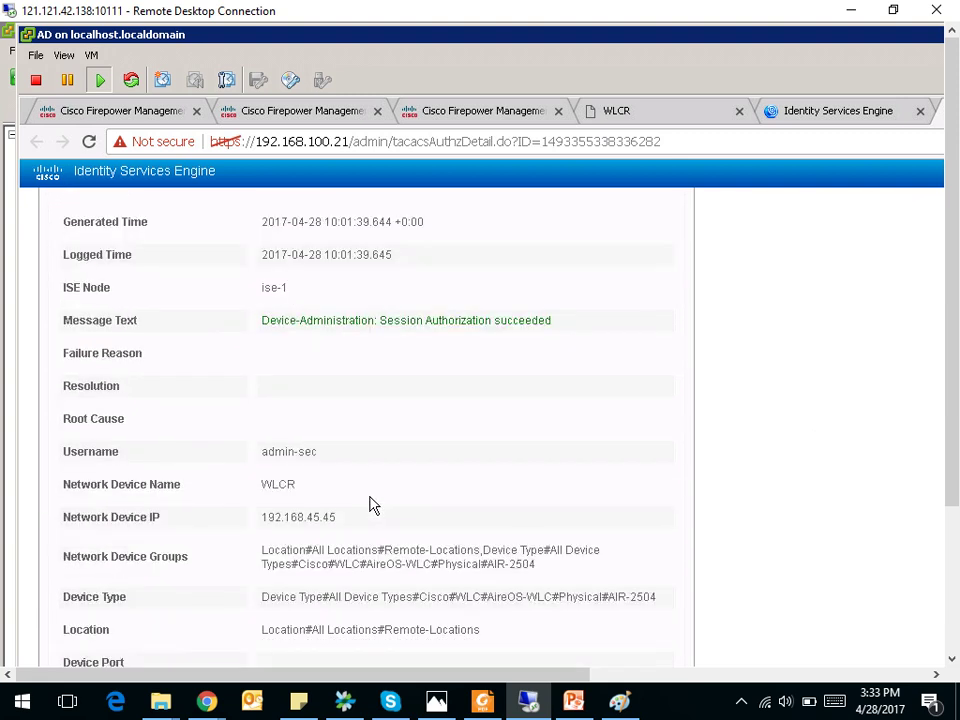
scroll(386, 444, "down", 1)
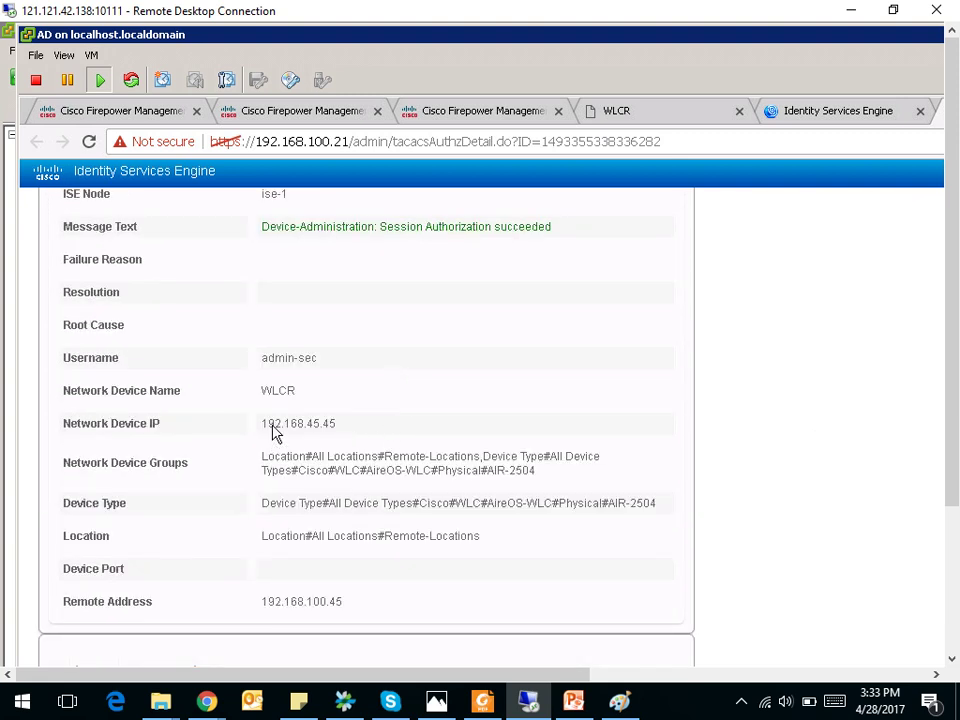
left_click_drag(264, 423, 386, 438)
scroll(386, 438, "down", 5)
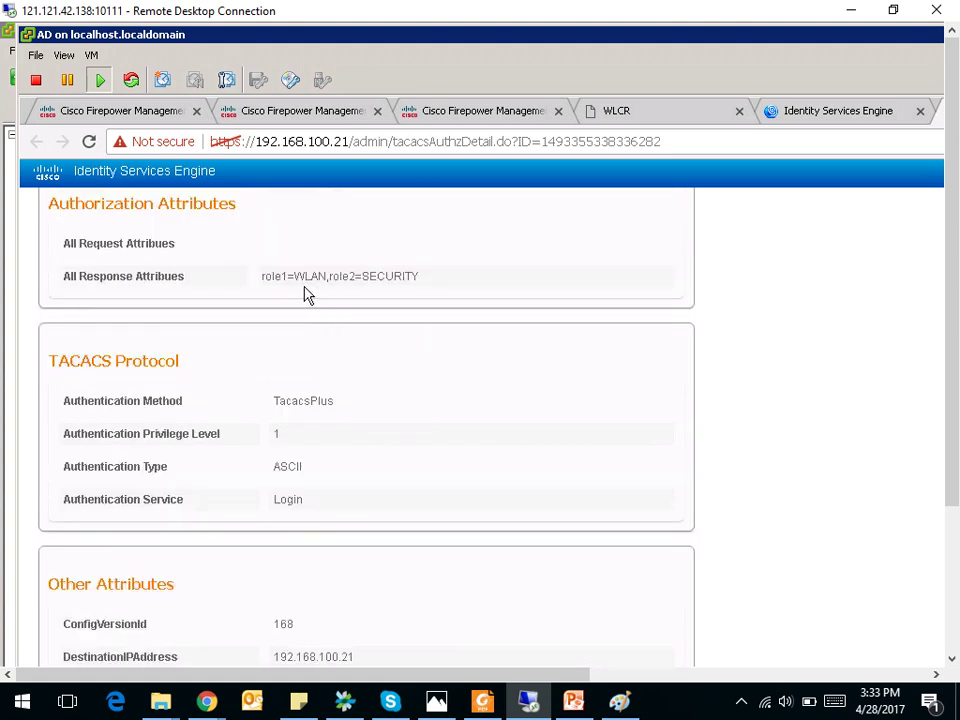
left_click_drag(264, 281, 420, 285)
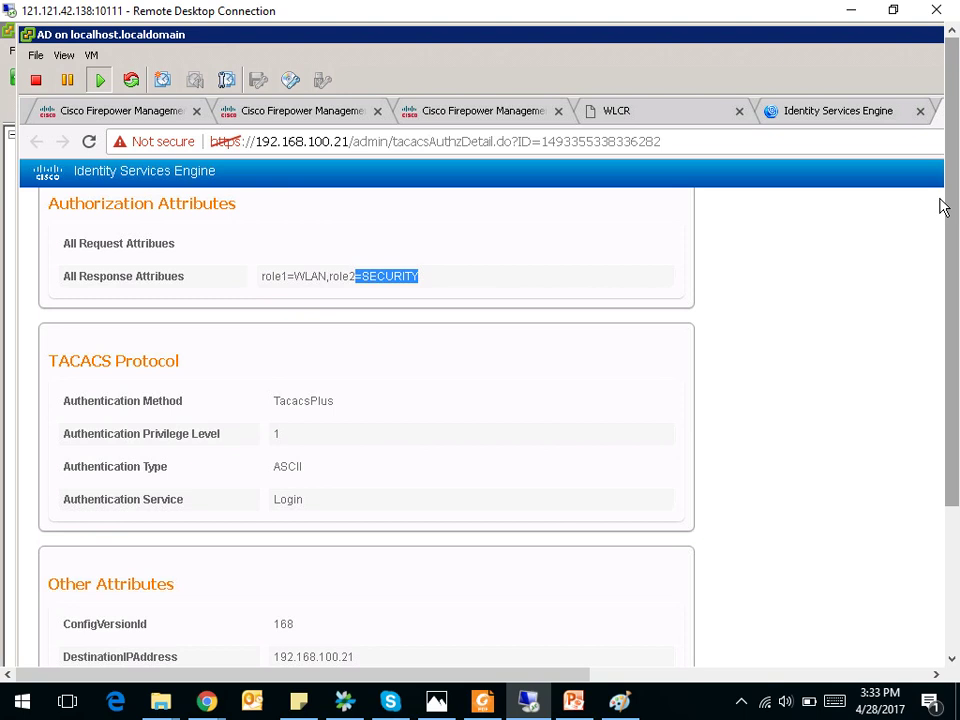
left_click(690, 111)
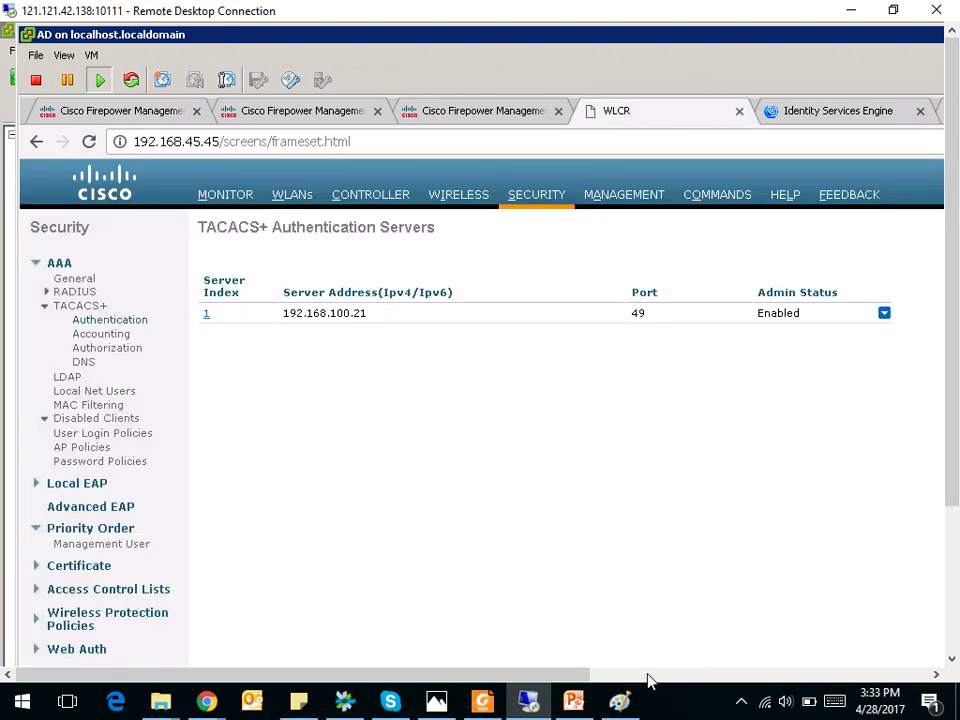
Log out of the controller and relogin with the admin user name and password.
left_click_drag(563, 680, 951, 666)
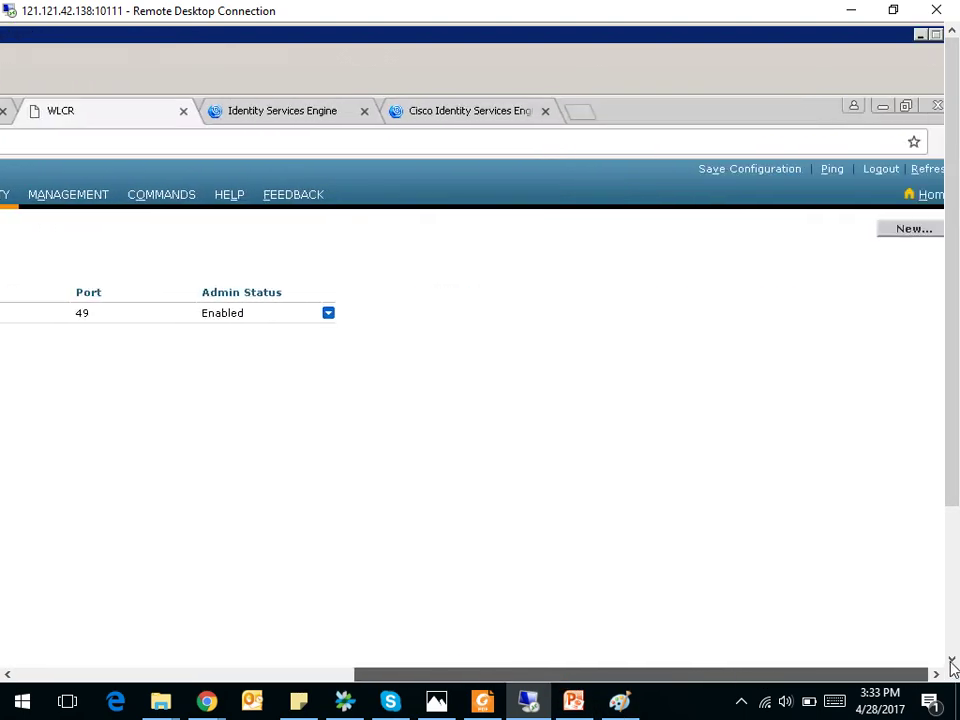
left_click(883, 171)
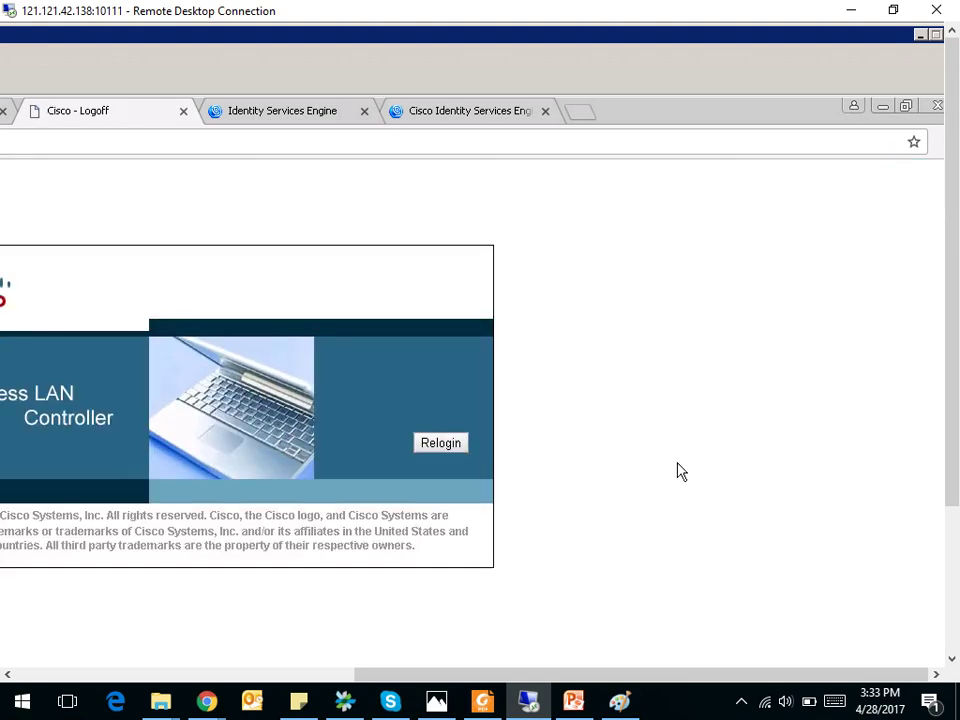
left_click(415, 443)
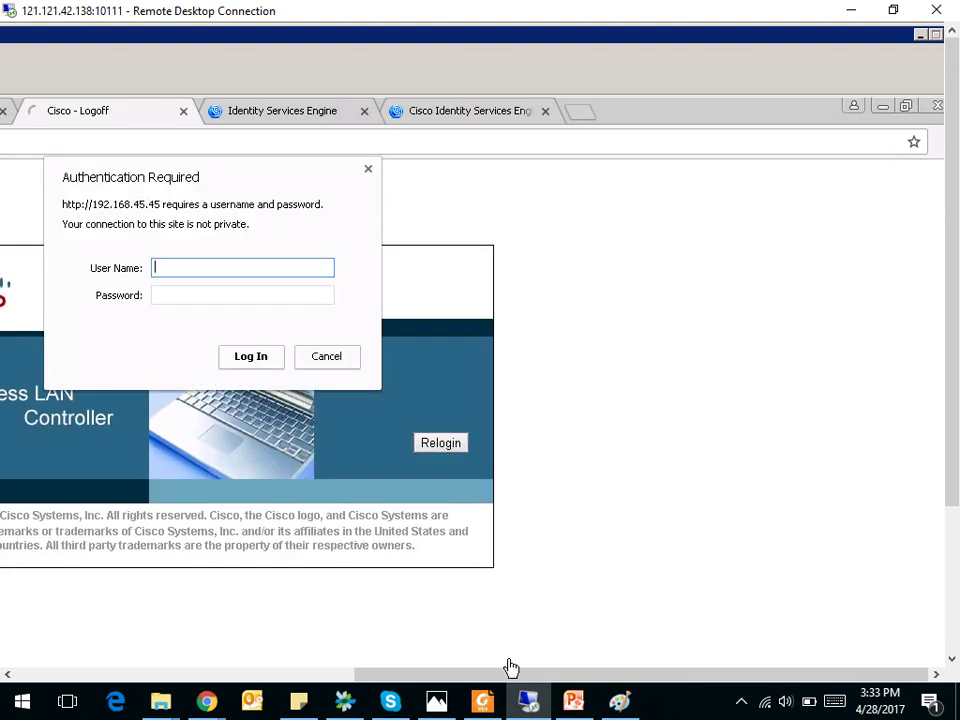
left_click_drag(536, 681, 261, 678)
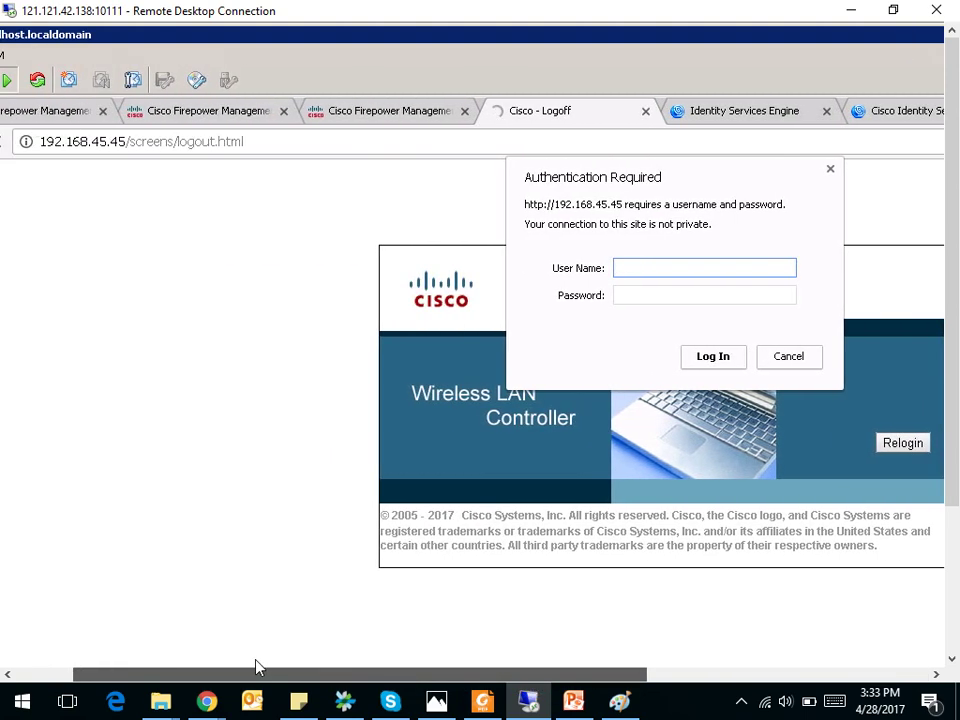
left_click(643, 268)
type("admin")
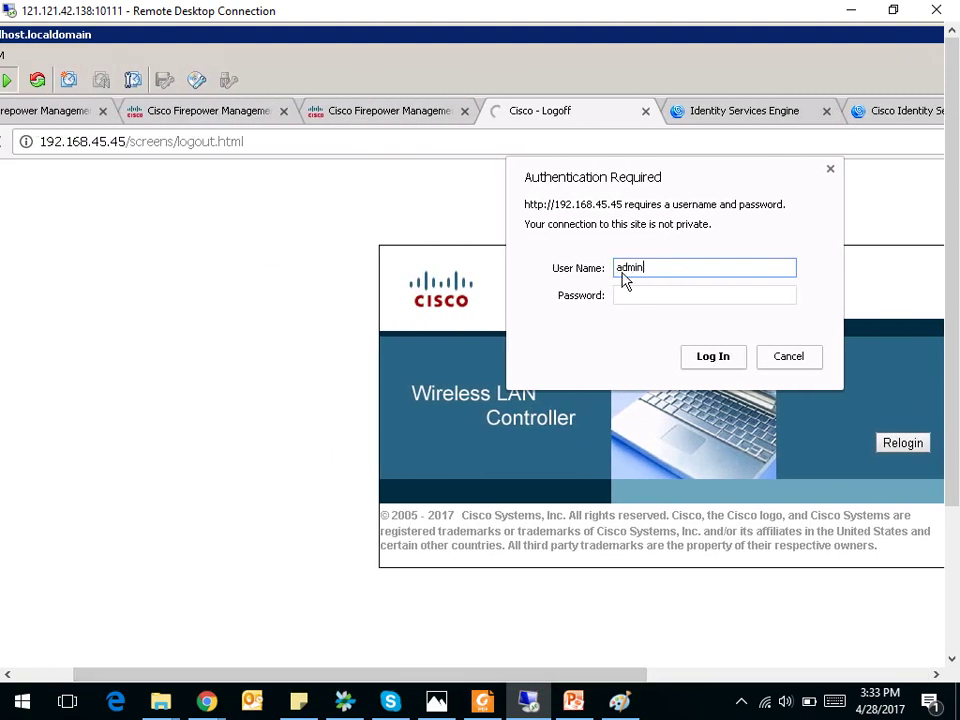
key("Tab")
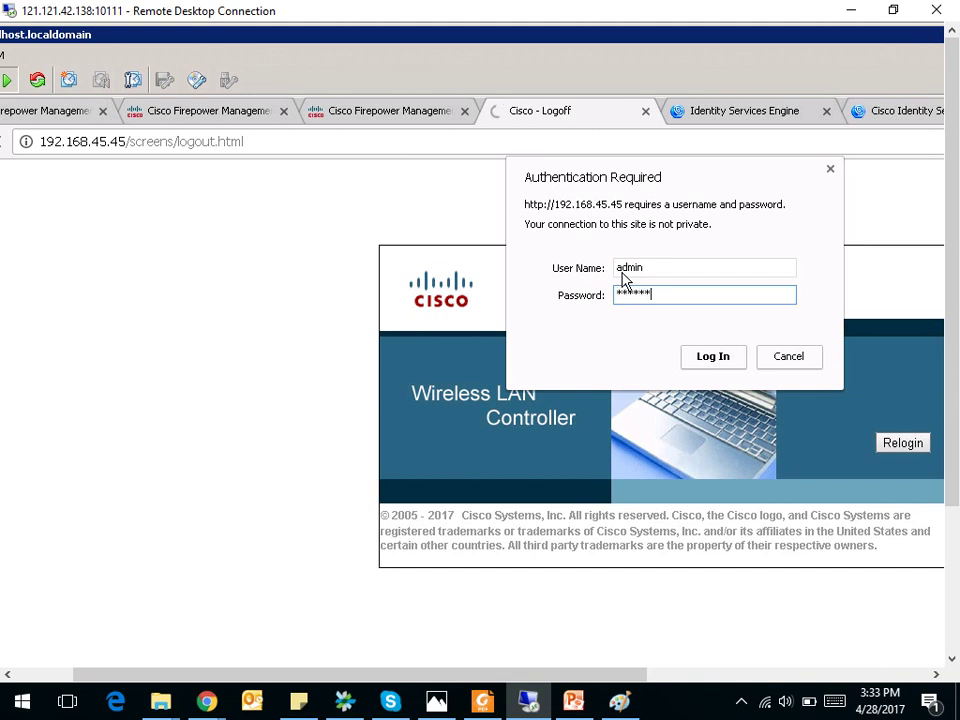
key("Return")
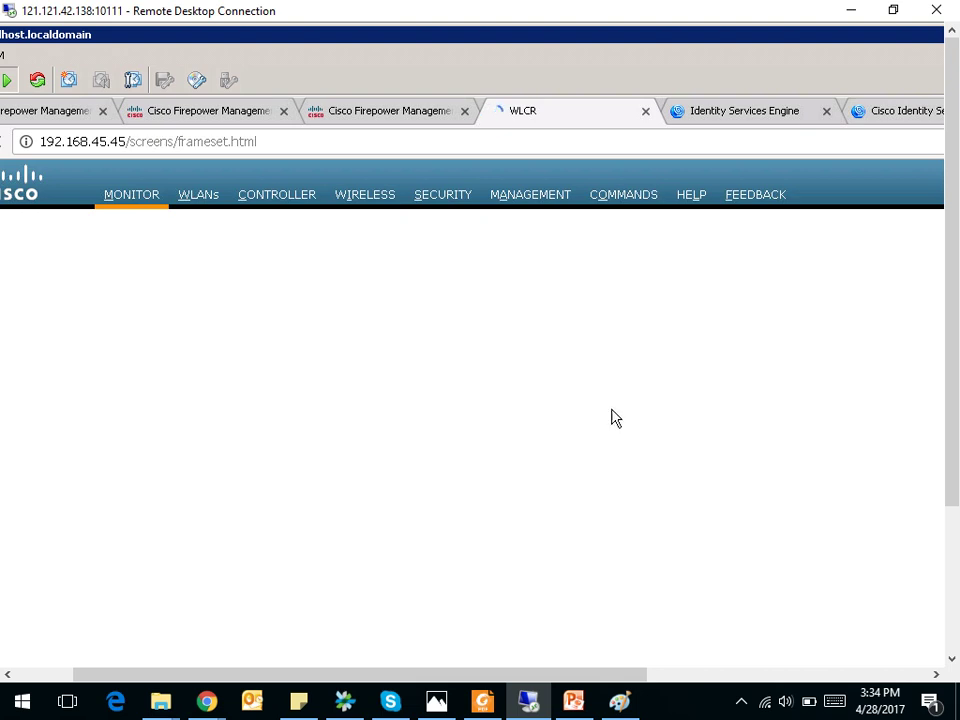
left_click_drag(949, 360, 587, 548)
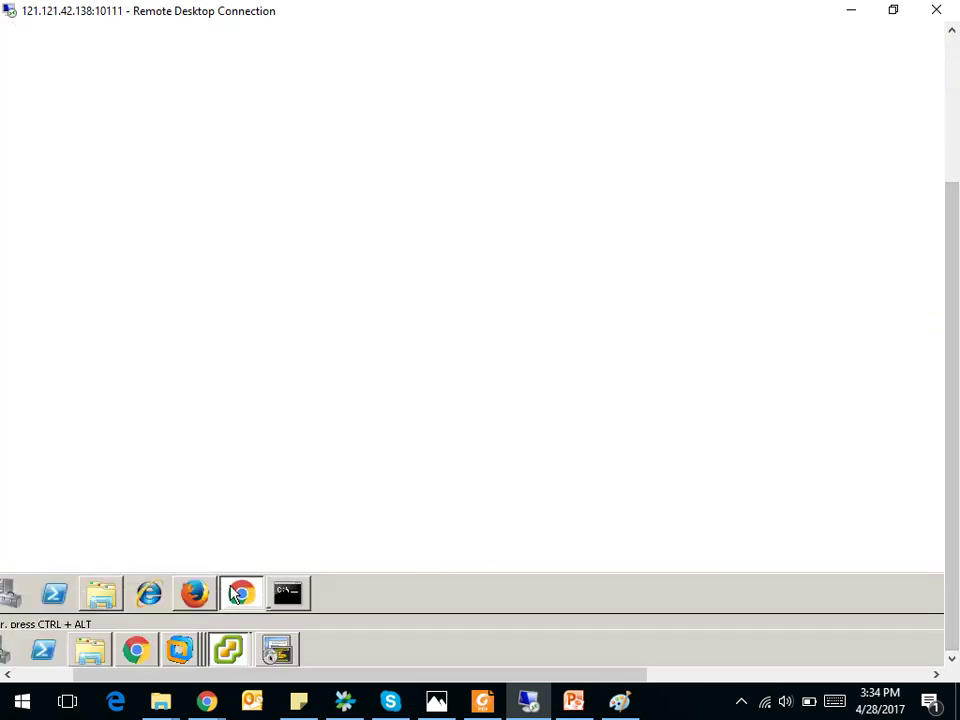
Bring the controller's Firefox window forward, log out, and start a new login.
left_click(195, 594)
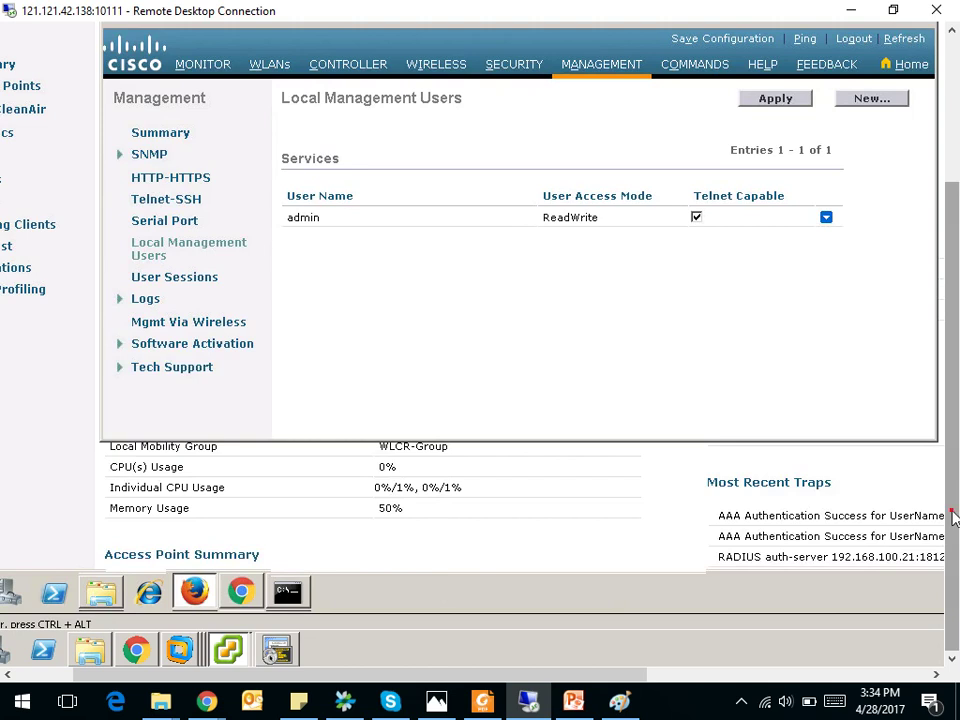
left_click_drag(952, 515, 876, 319)
left_click(853, 208)
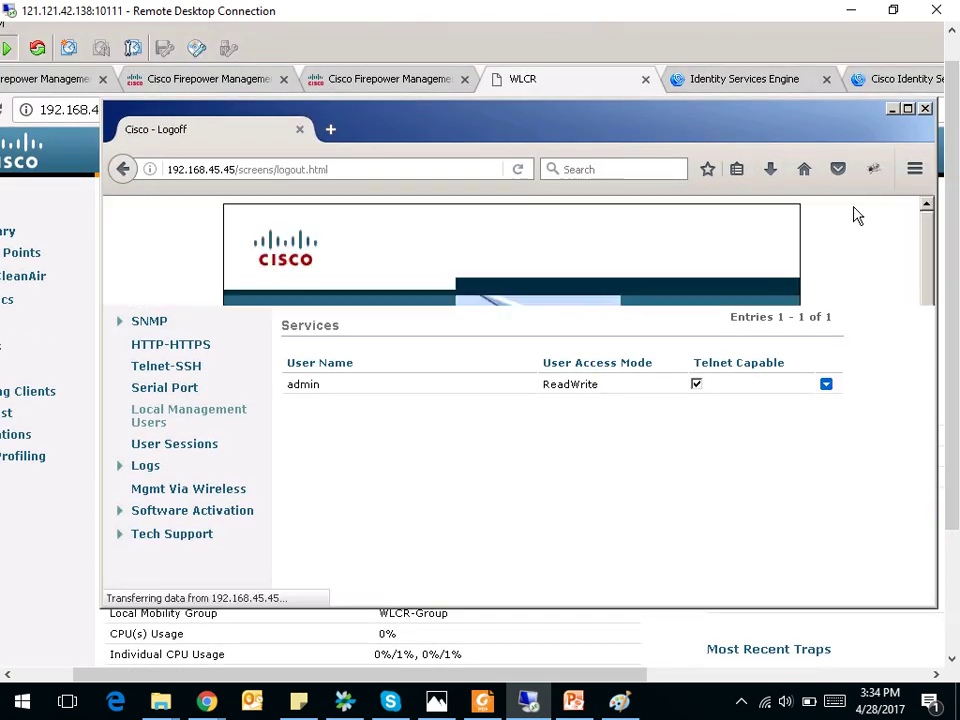
left_click(748, 402)
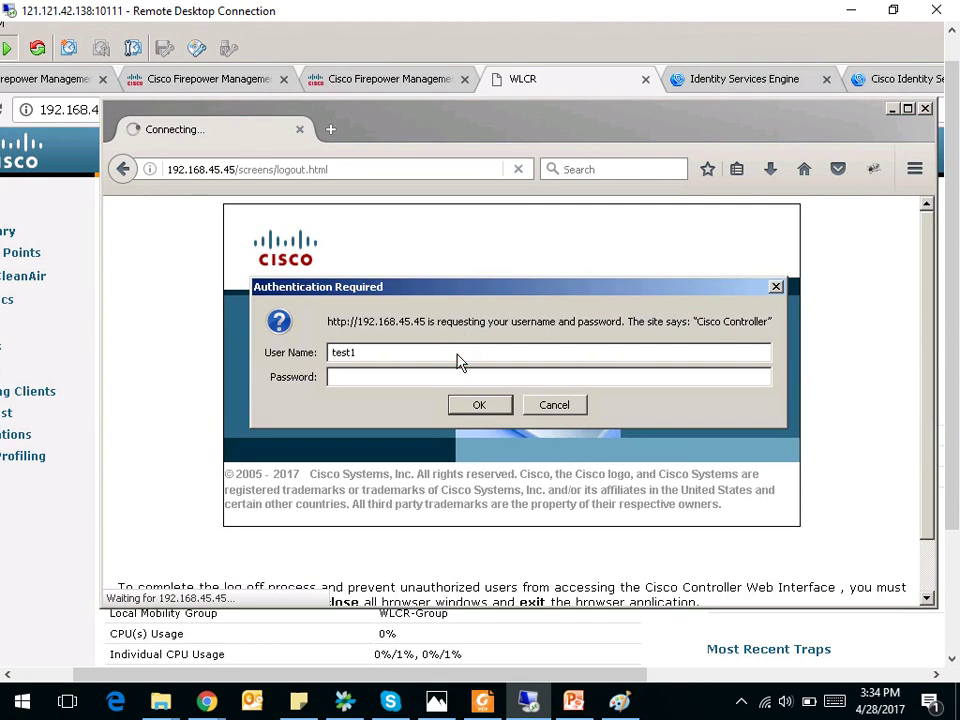
Sign in with the test user's password, dismiss the remember-login prompt, and return to ISE live logs.
type("••••")
key("Return")
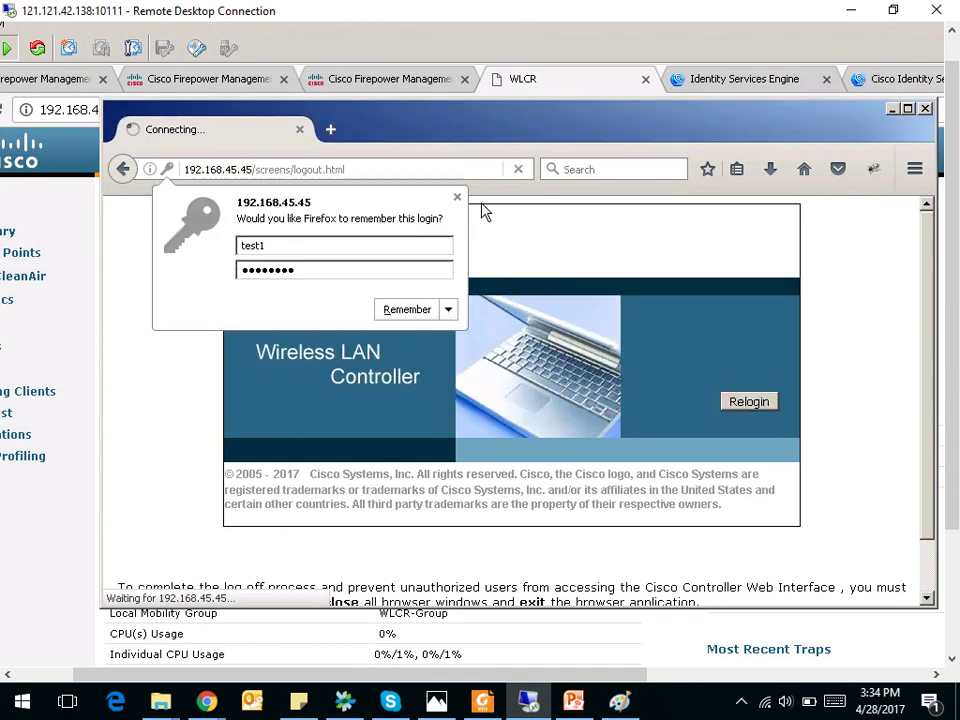
left_click(456, 199)
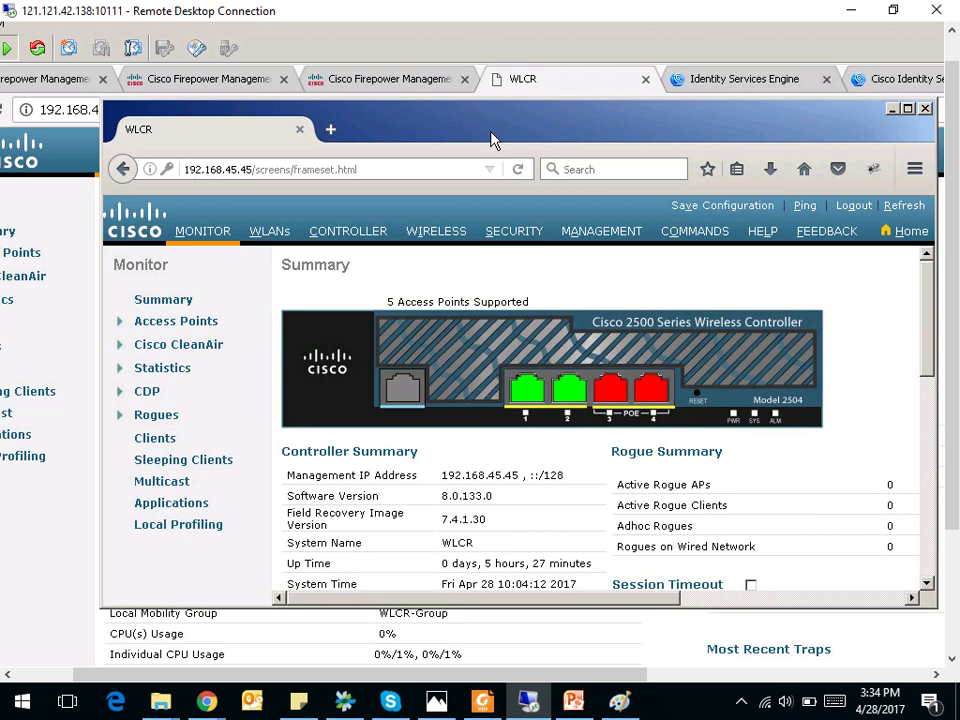
left_click(786, 80)
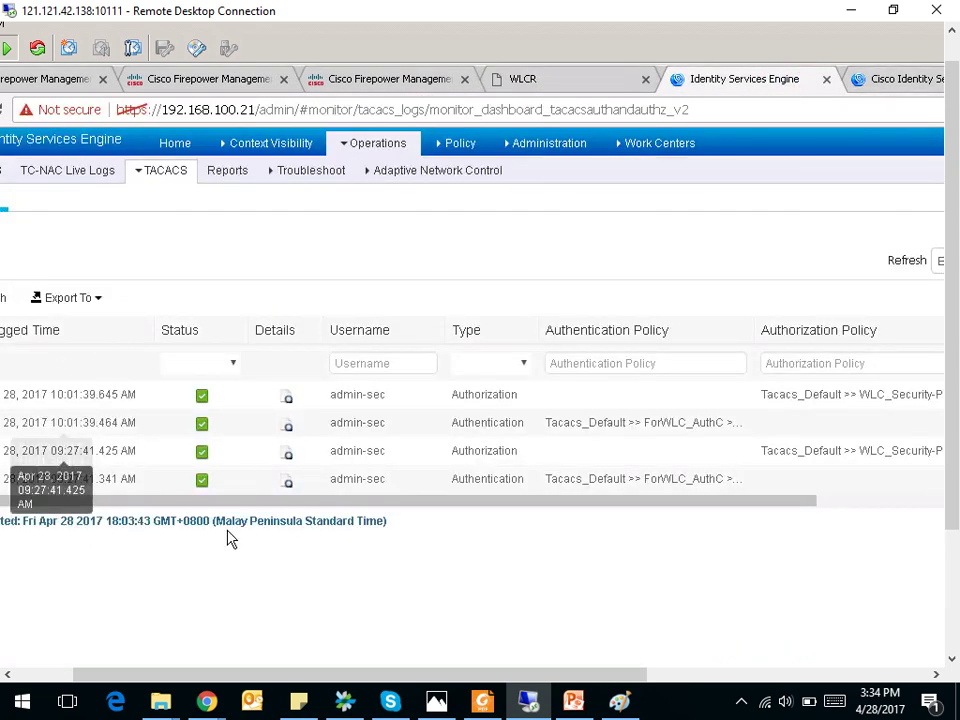
Refresh the TACACS live logs to show the test user's 10:04:11 authentication and authorization.
left_click_drag(317, 677, 255, 677)
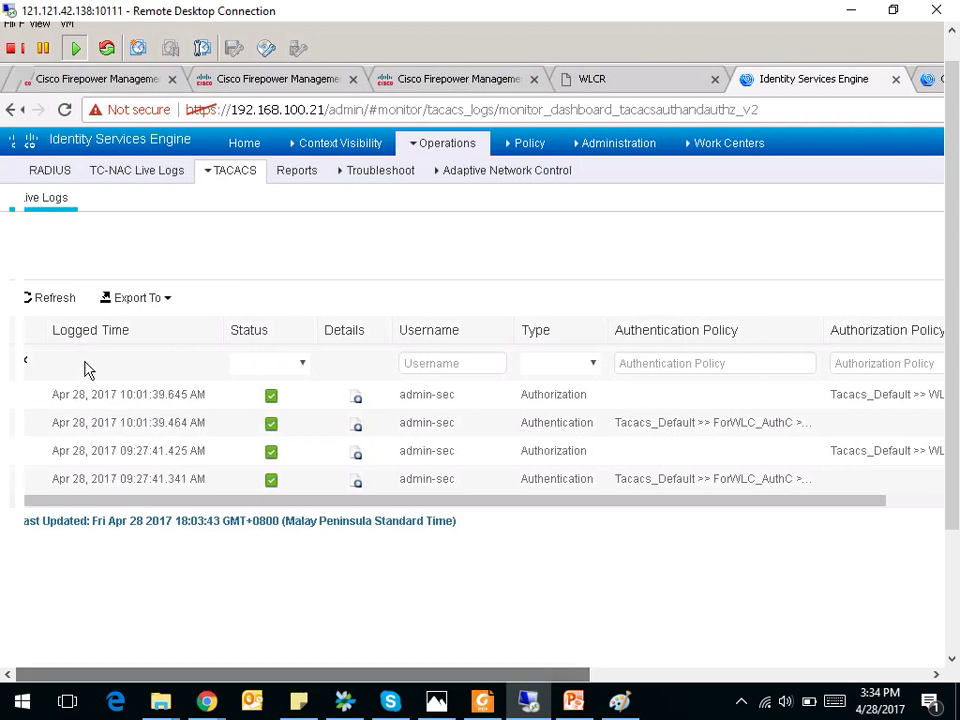
left_click(52, 302)
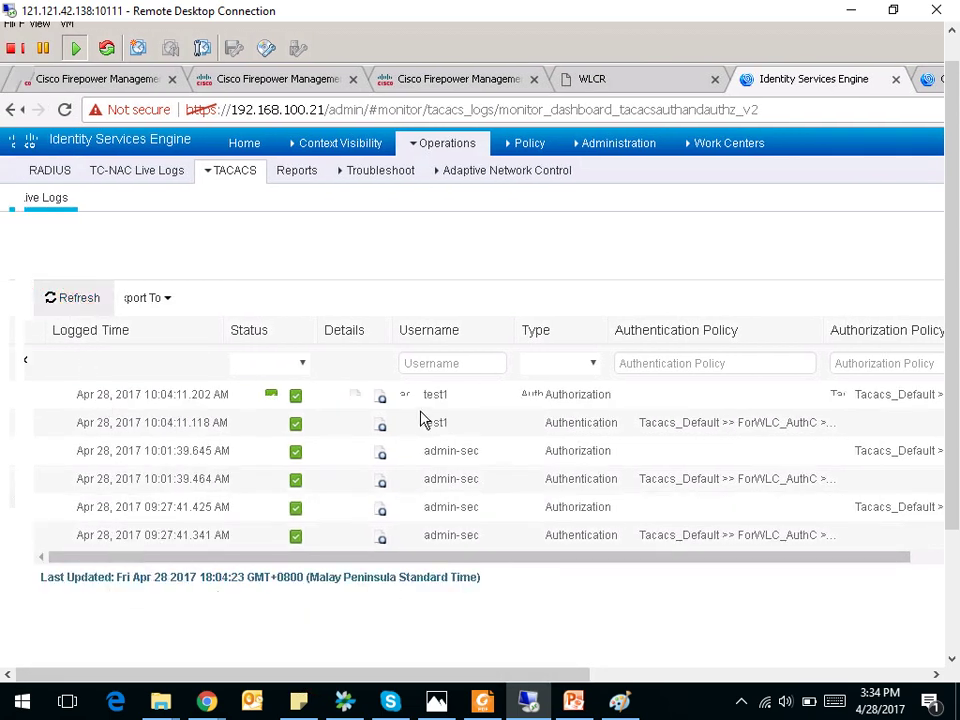
left_click_drag(435, 677, 508, 677)
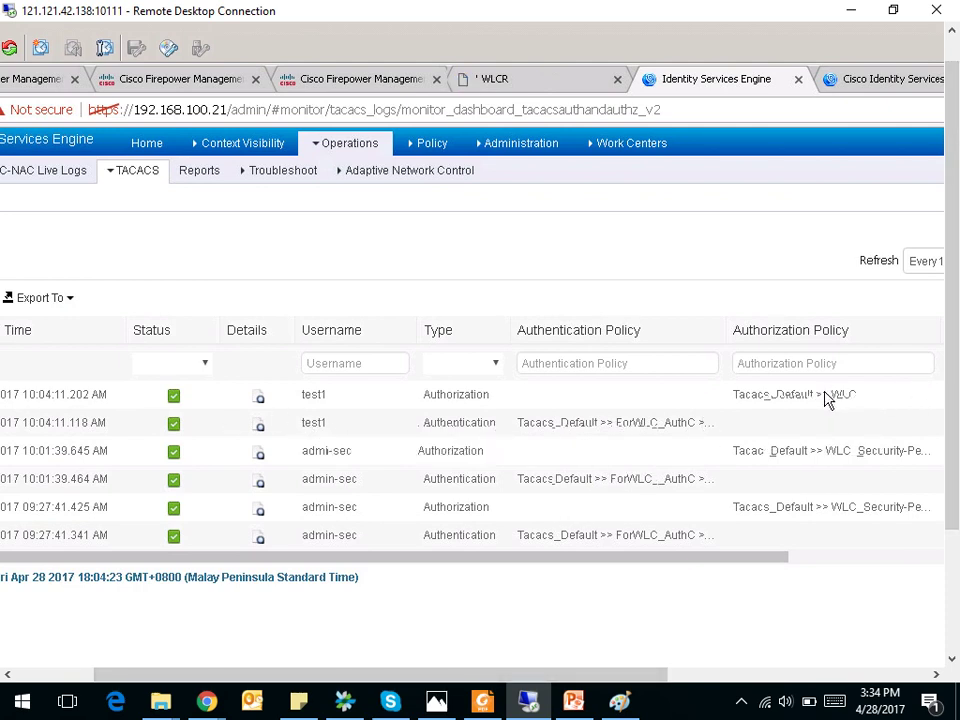
Open the test user's newest authorization details, showing shell profile WLC MONITOR and role1=MONITOR.
left_click(257, 397)
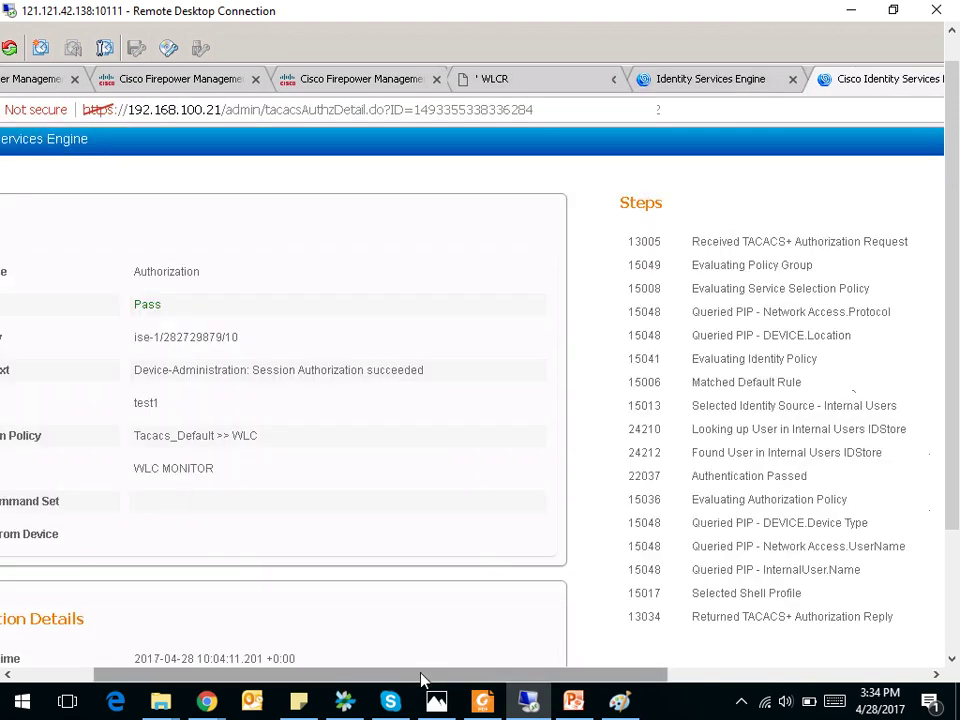
left_click_drag(420, 677, 343, 681)
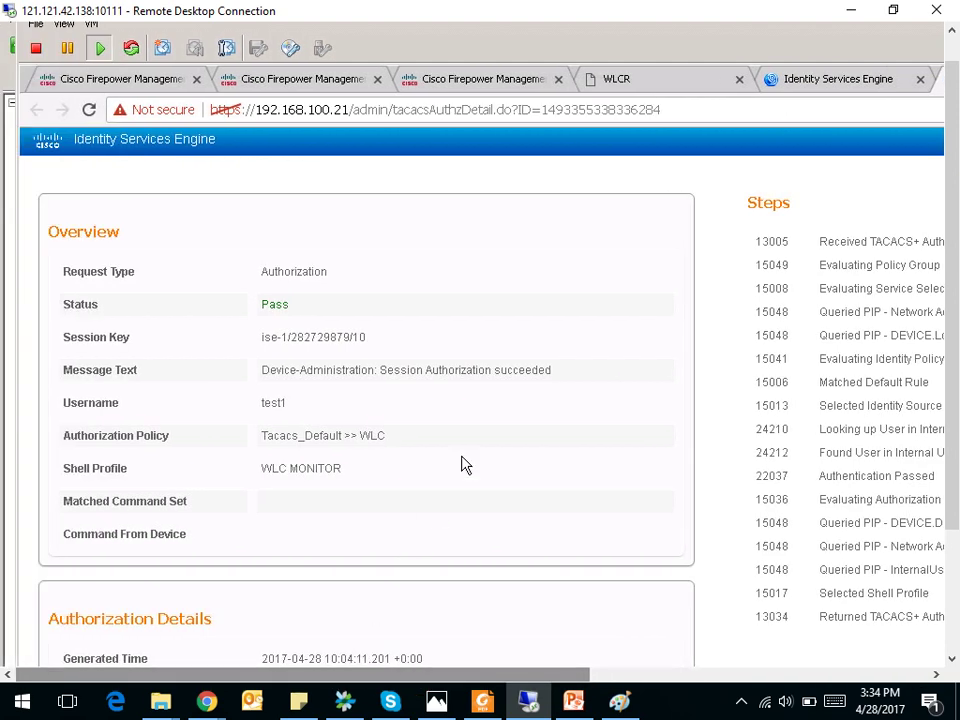
scroll(460, 470, "down", 7)
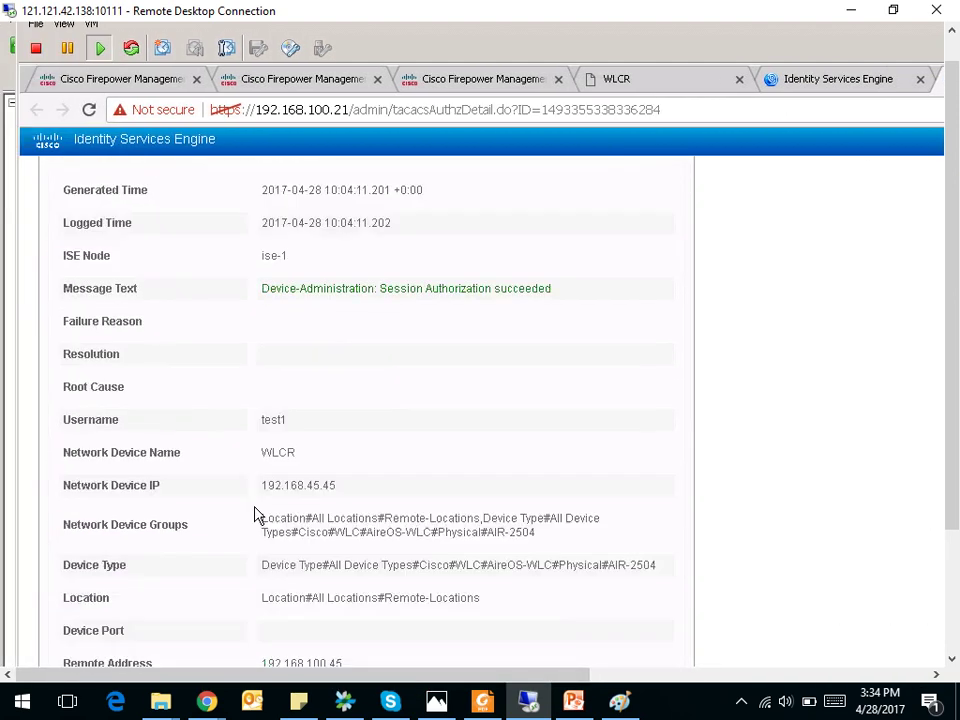
scroll(350, 475, "down", 2)
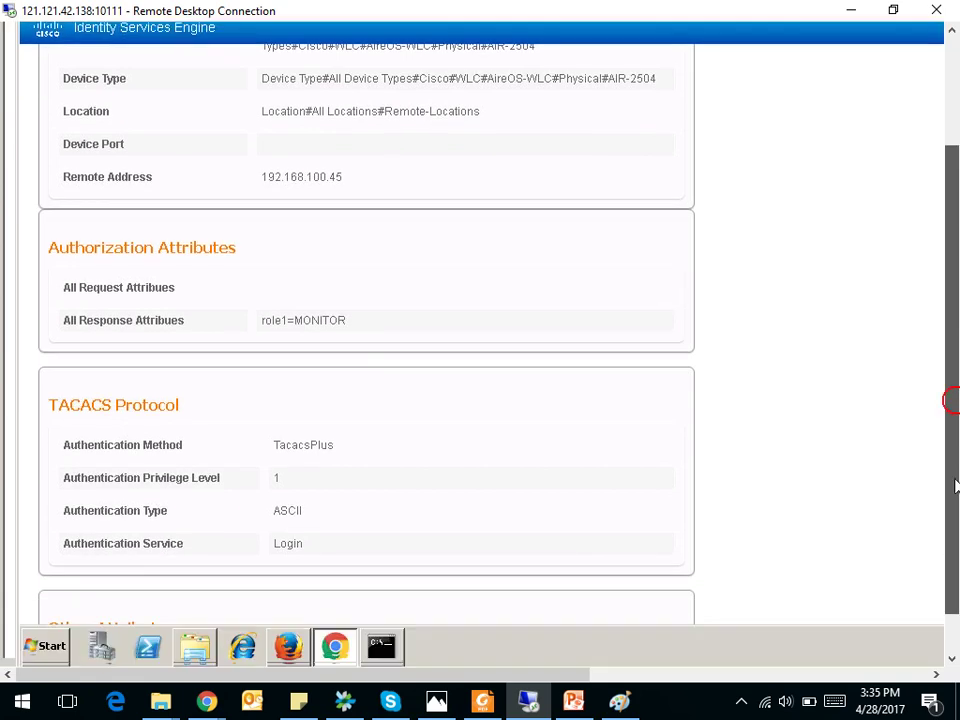
left_click(290, 591)
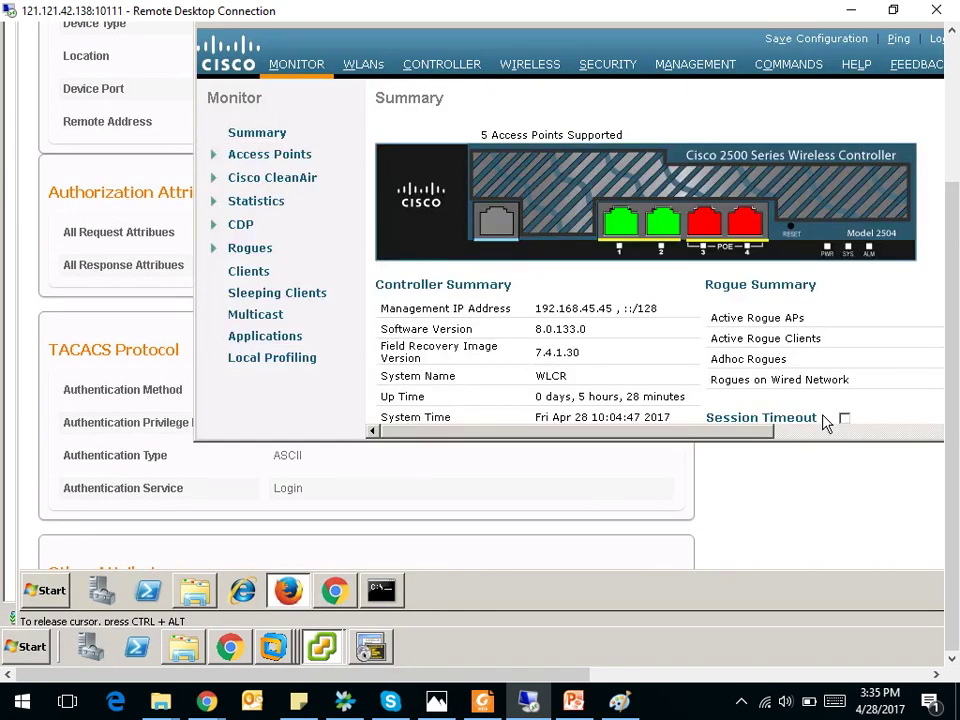
Bring the controller window into view and open MANAGEMENT > Telnet-SSH.
left_click(947, 509)
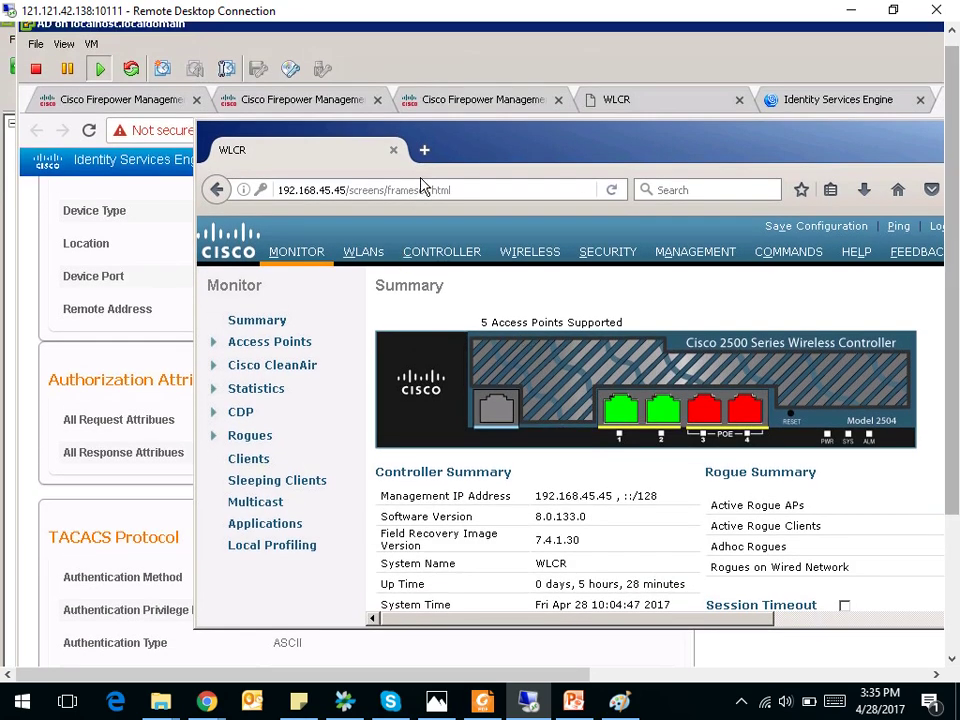
left_click_drag(390, 152, 328, 148)
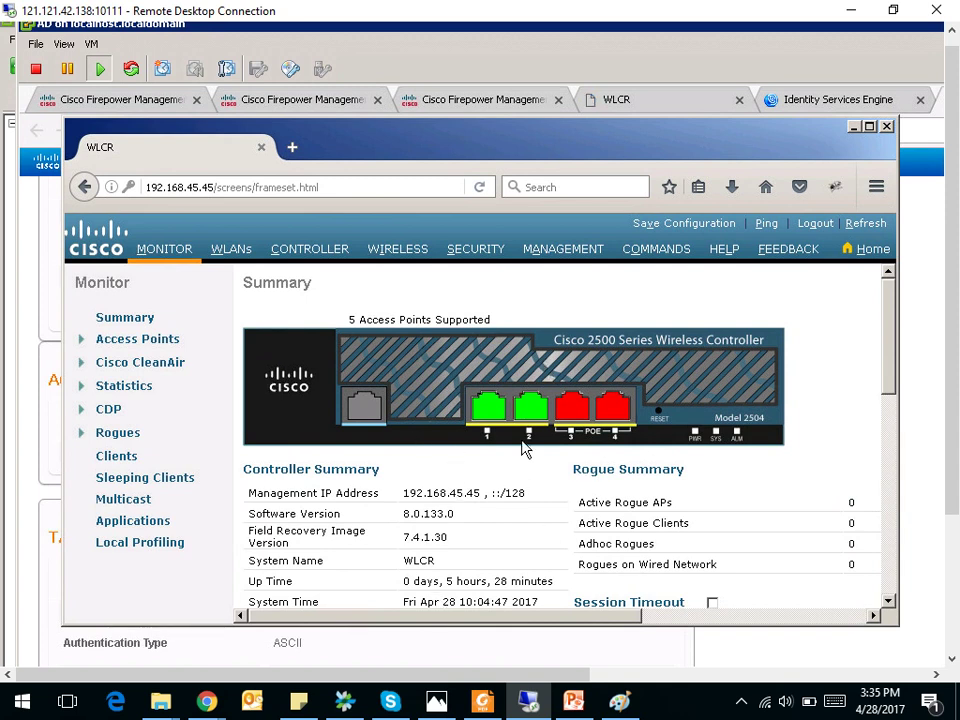
left_click(563, 248)
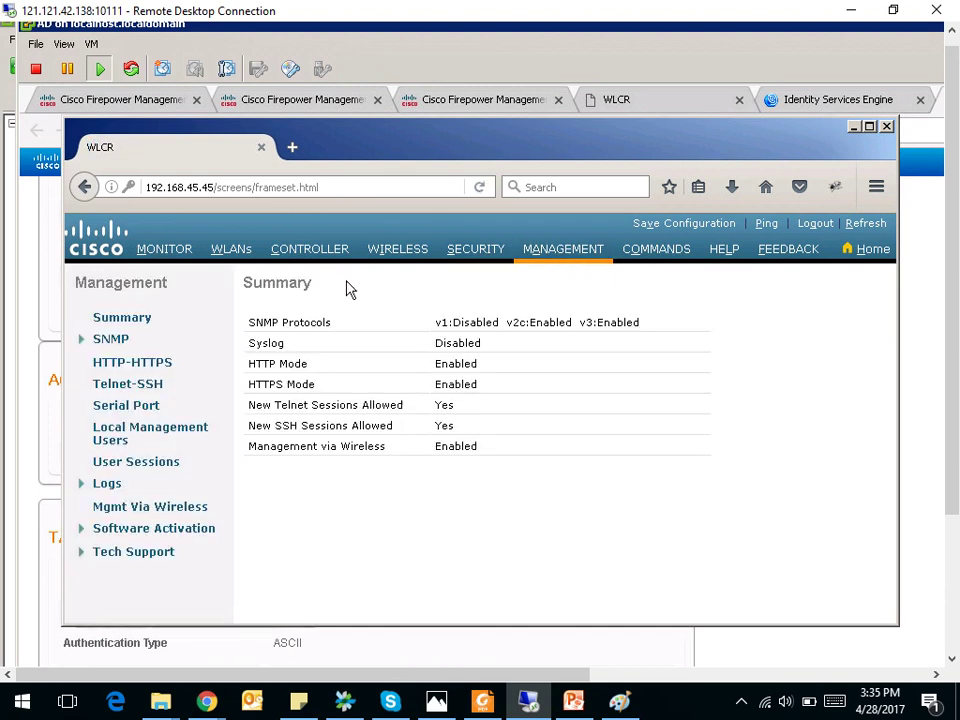
left_click(125, 366)
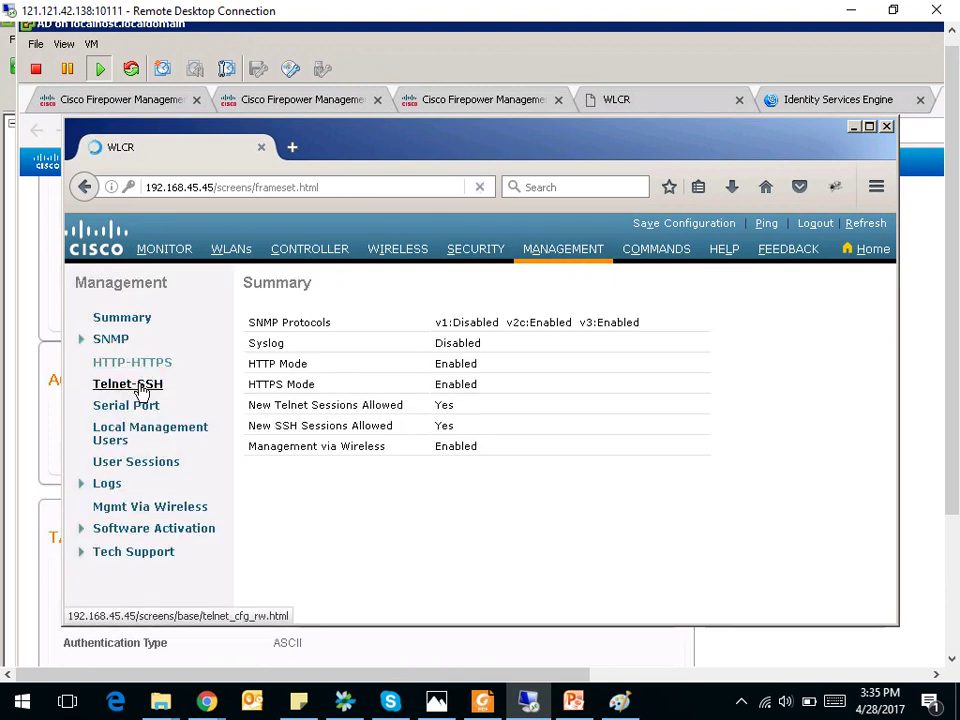
left_click(141, 386)
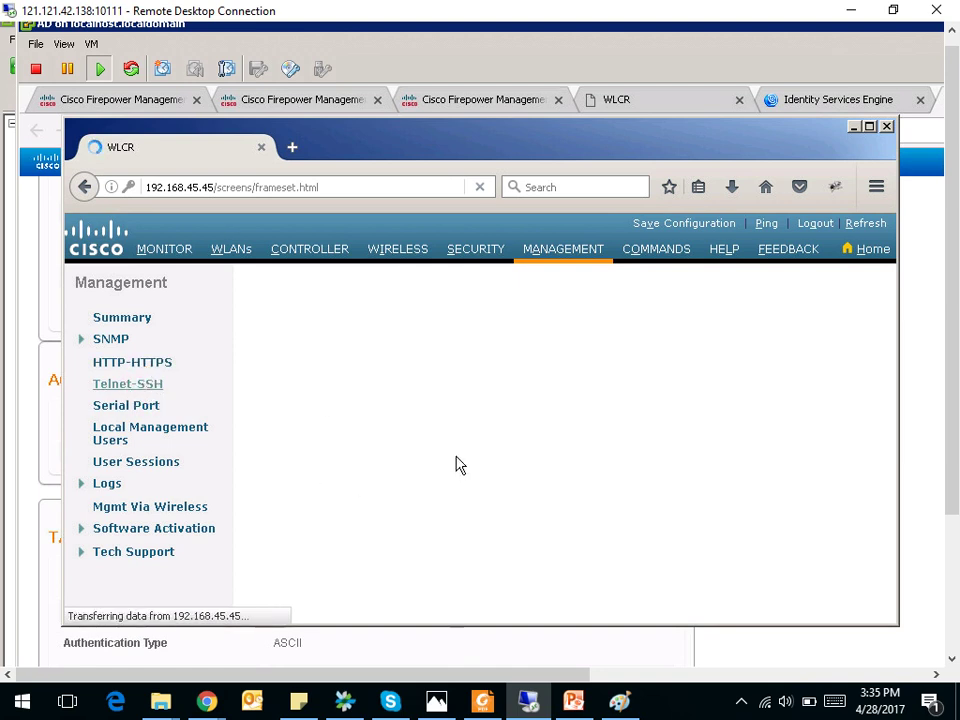
Try setting Allow New SSH Sessions to No, acknowledge the 'No sufficient privileges' refusal, then try MONITOR and WLANs.
left_click(478, 399)
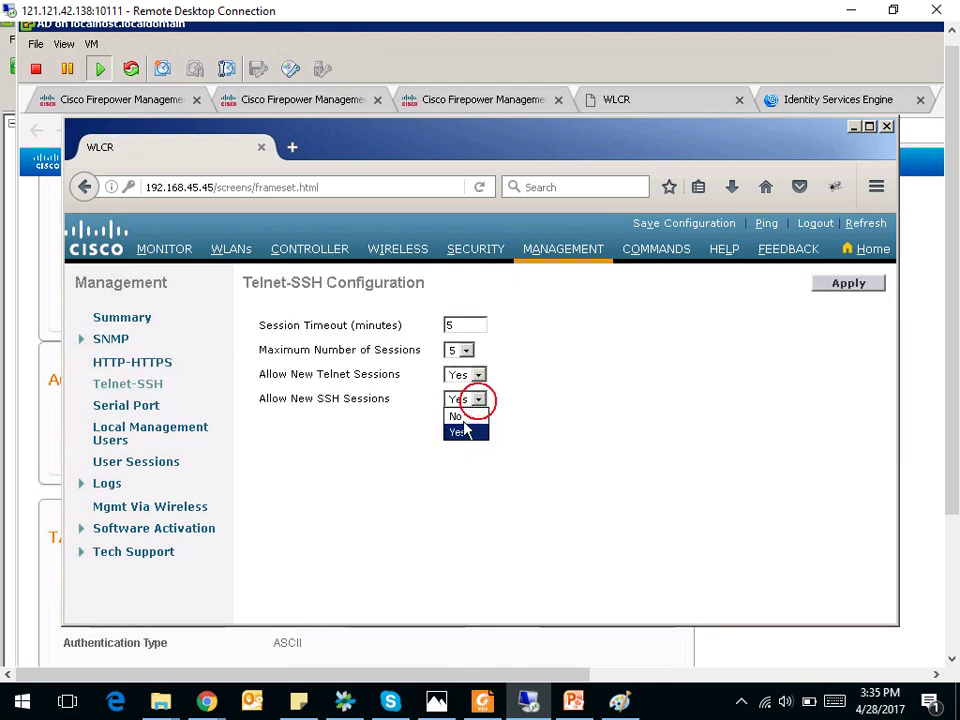
left_click(455, 416)
left_click(849, 286)
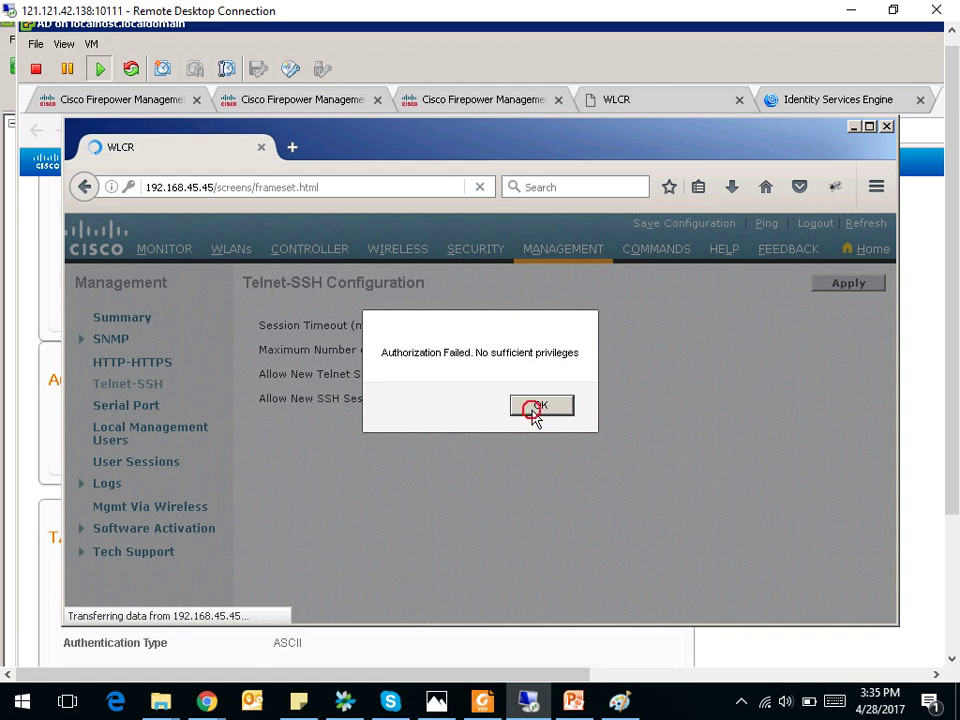
left_click(537, 406)
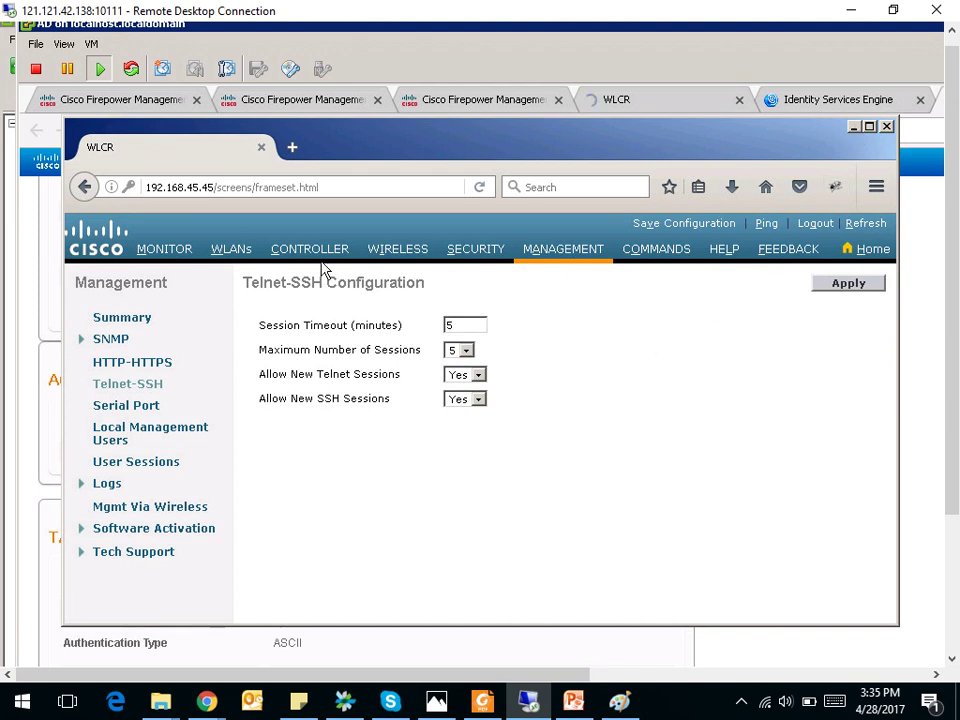
left_click(166, 252)
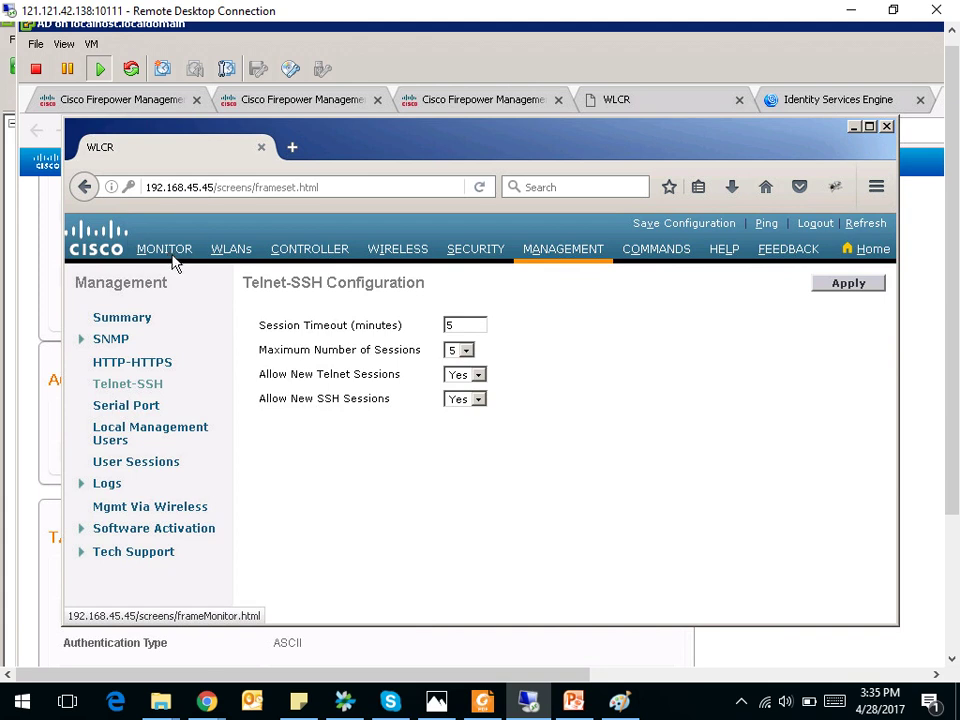
left_click(220, 252)
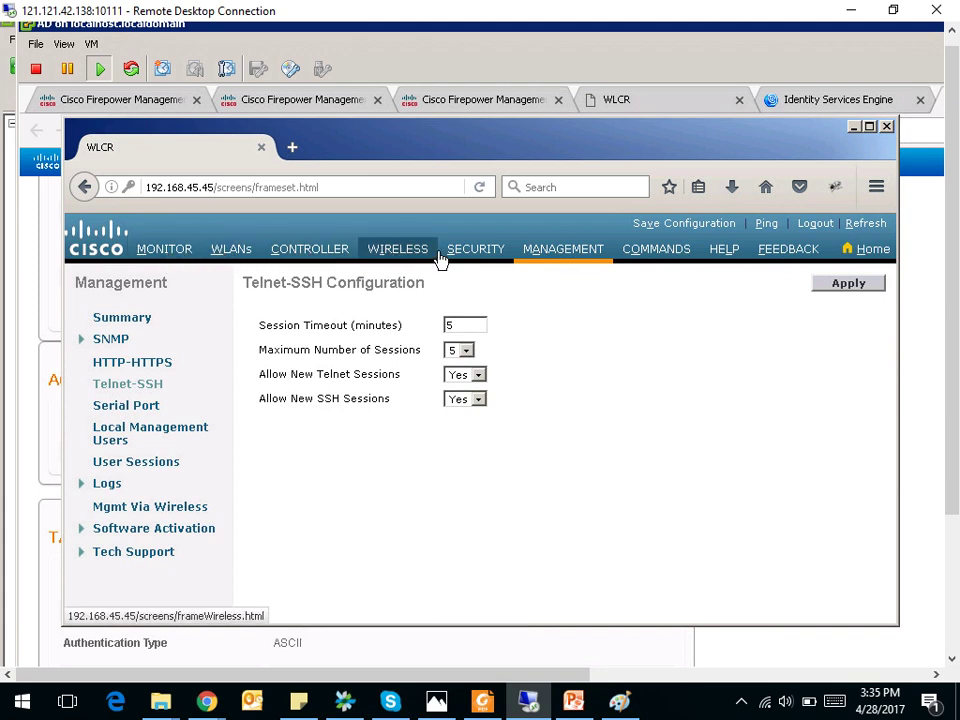
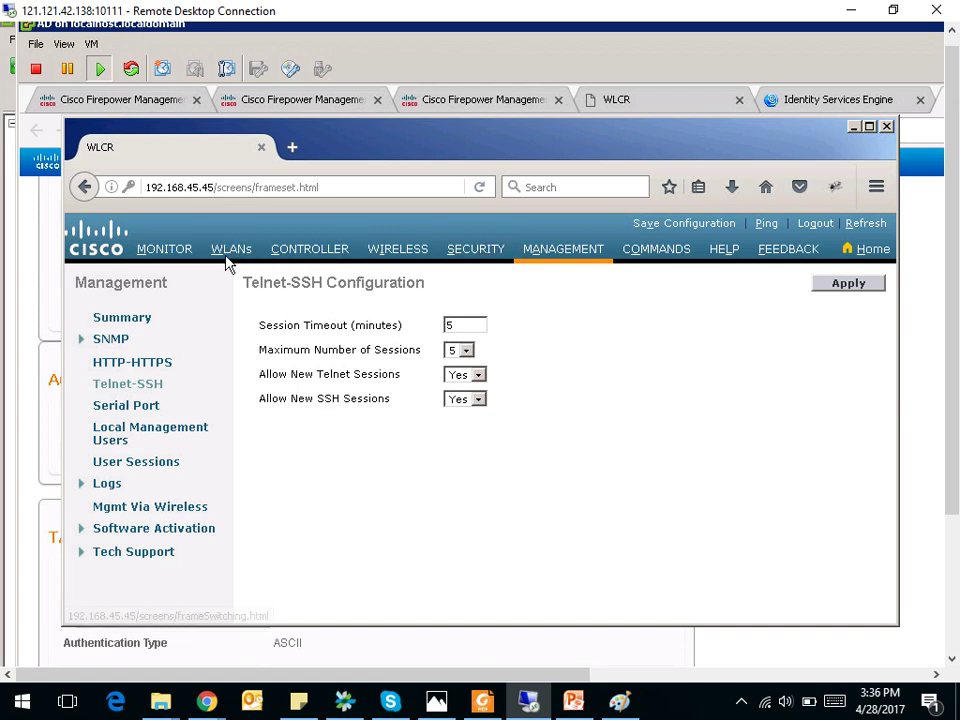
Open the WLC SECURITY menu, then minimise the controller window to reveal ISE's role1=MONITOR authorization.
left_click(488, 258)
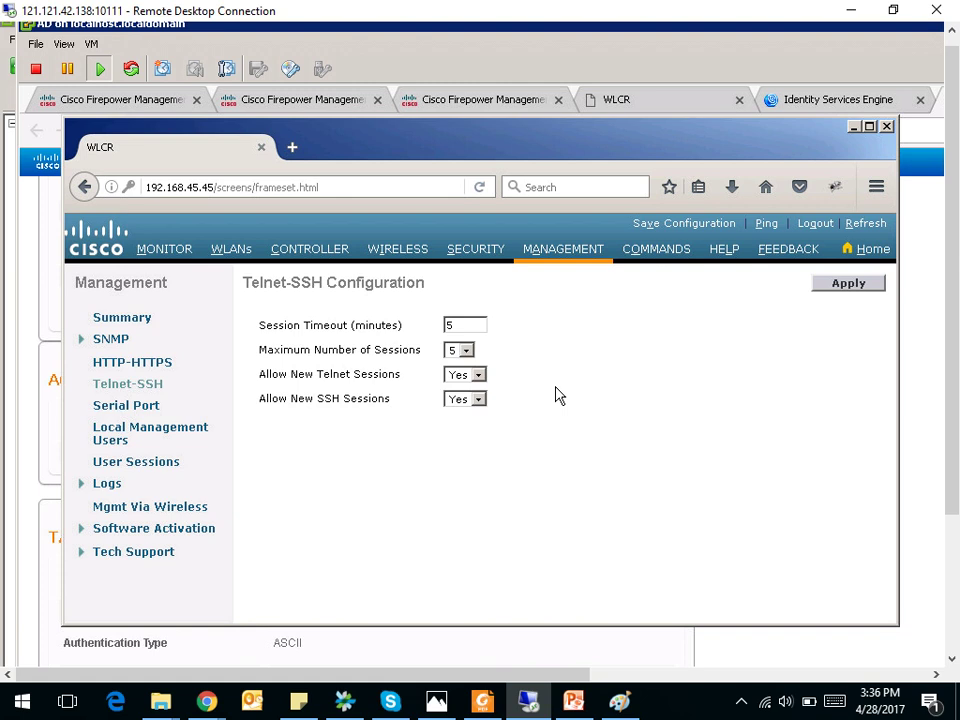
left_click(853, 128)
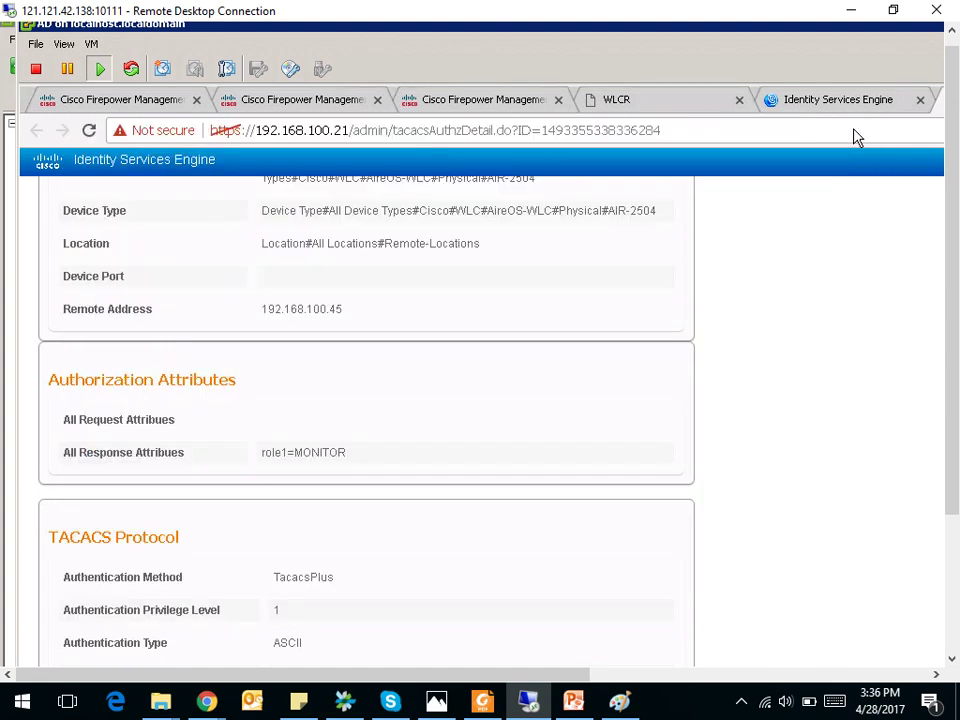
Leave the TACACS detail view for the Live Logs list of six successful WLCR records.
left_click(920, 99)
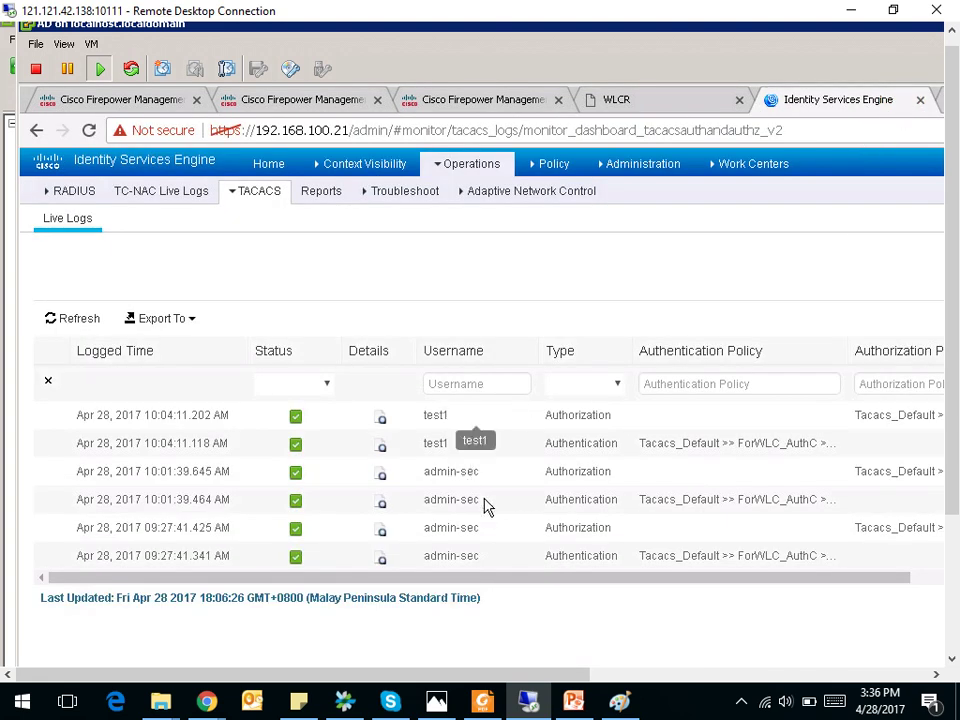
left_click_drag(508, 678, 897, 695)
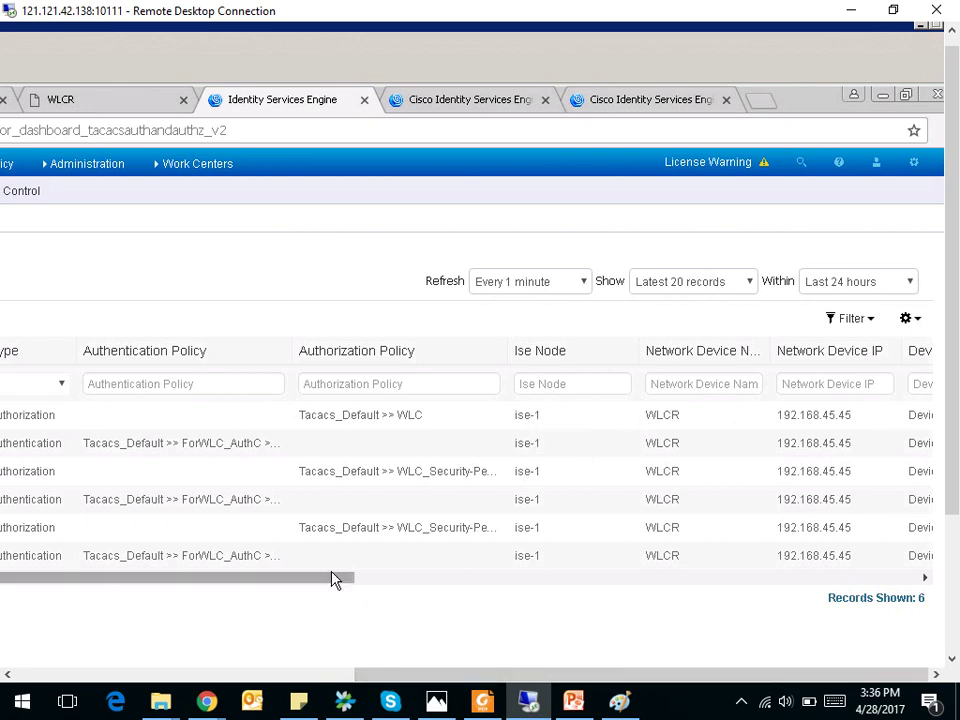
left_click_drag(393, 585, 553, 587)
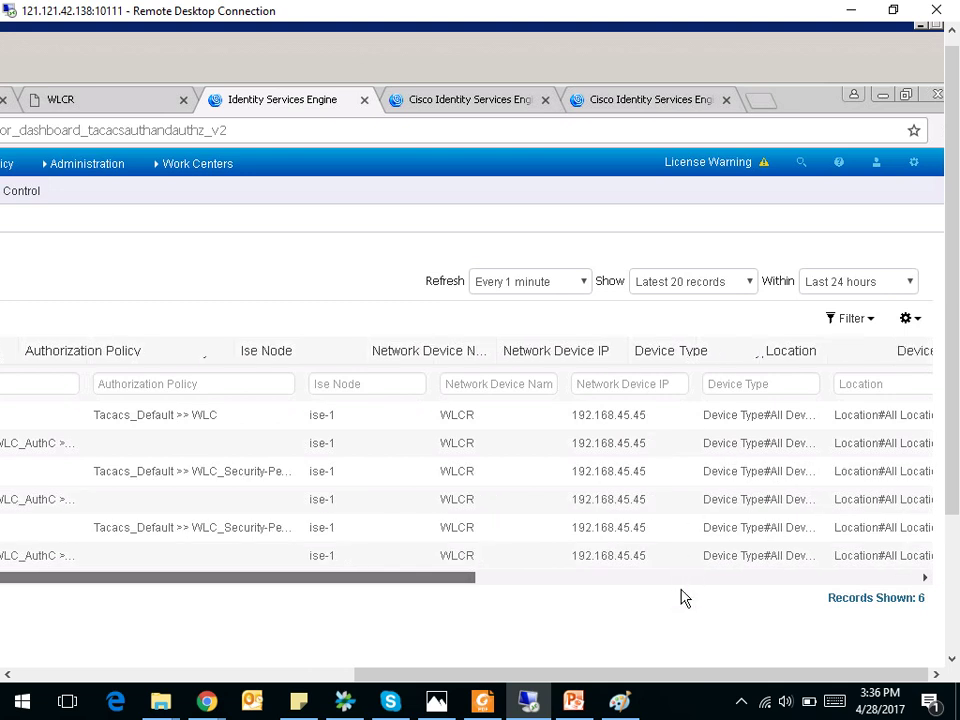
left_click_drag(625, 676, 240, 670)
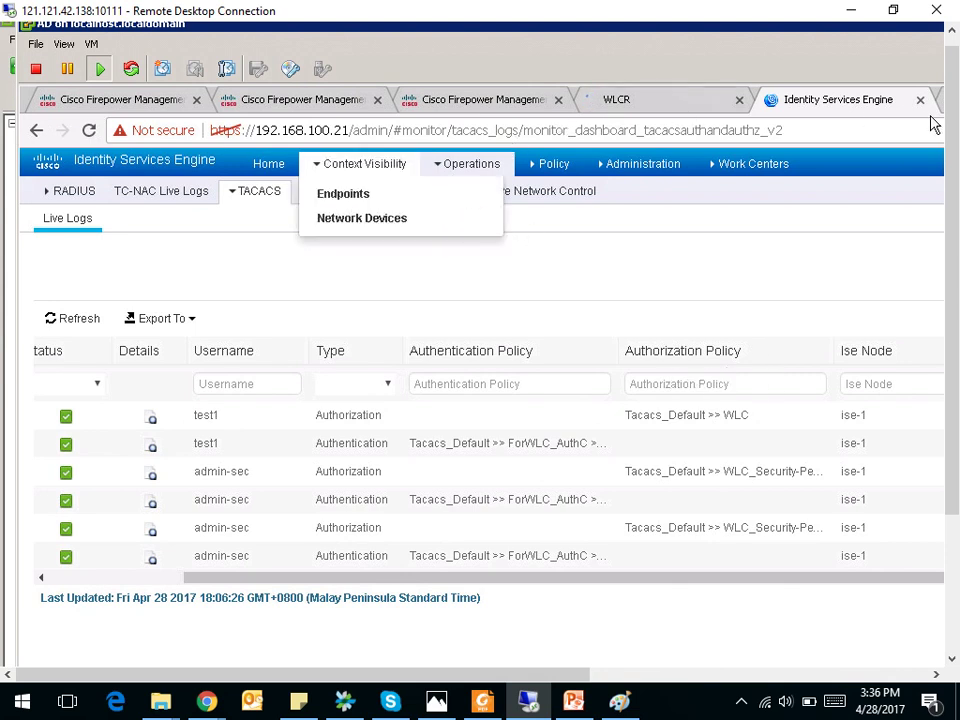
left_click_drag(547, 673, 828, 688)
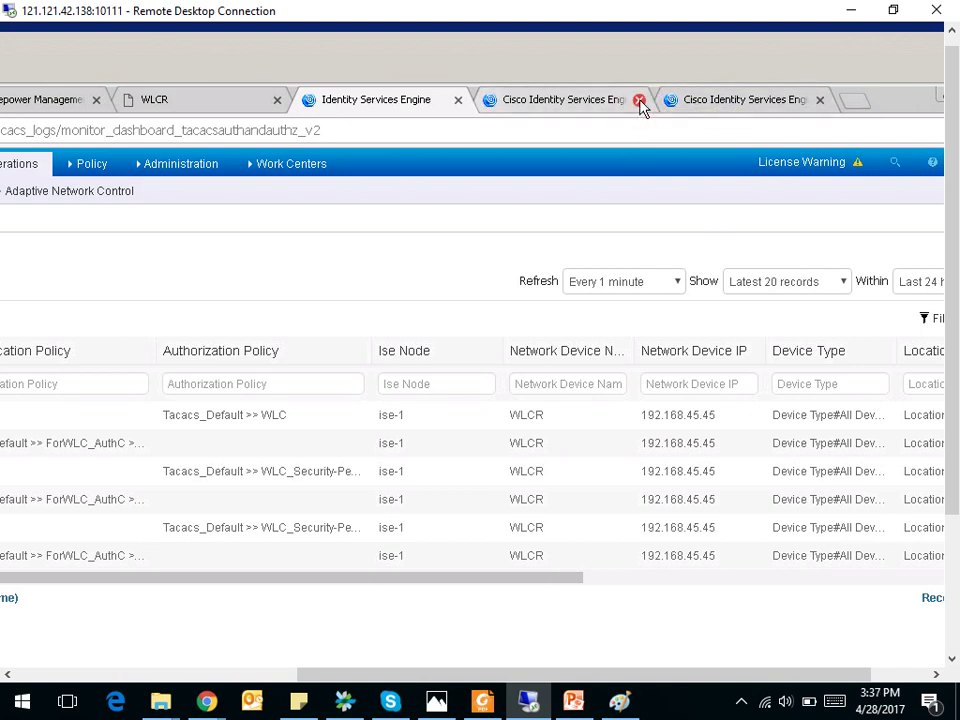
Close the two extra Cisco Identity Services Engine browser tabs.
left_click(639, 100)
left_click(639, 100)
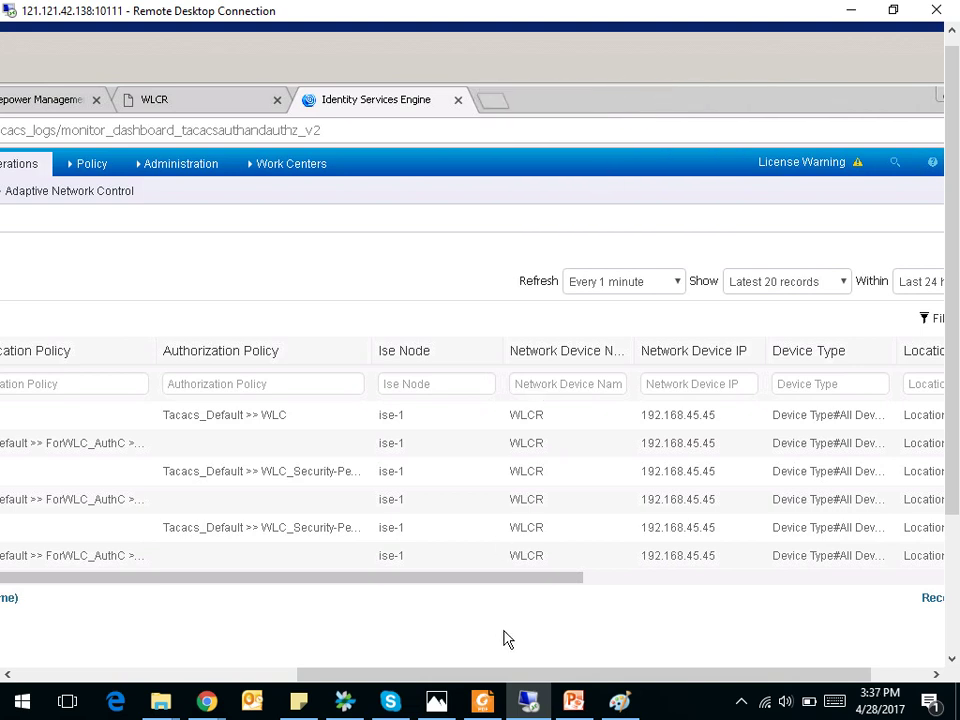
left_click_drag(531, 674, 245, 672)
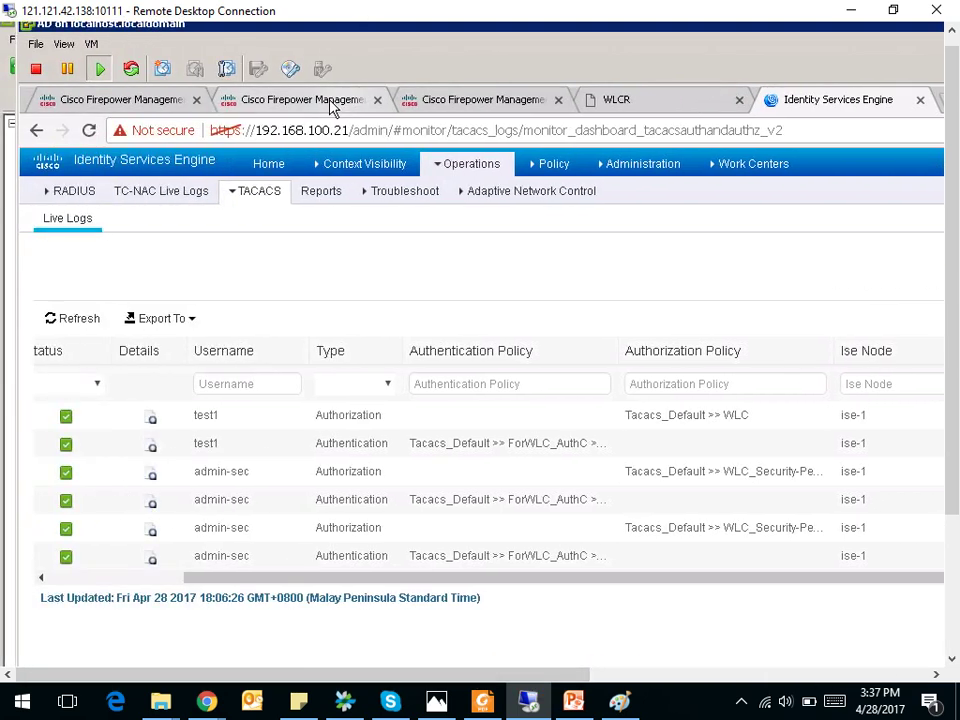
Close the loading third Firepower tab and acknowledge the discarded policy changes error on the first tab.
left_click(78, 100)
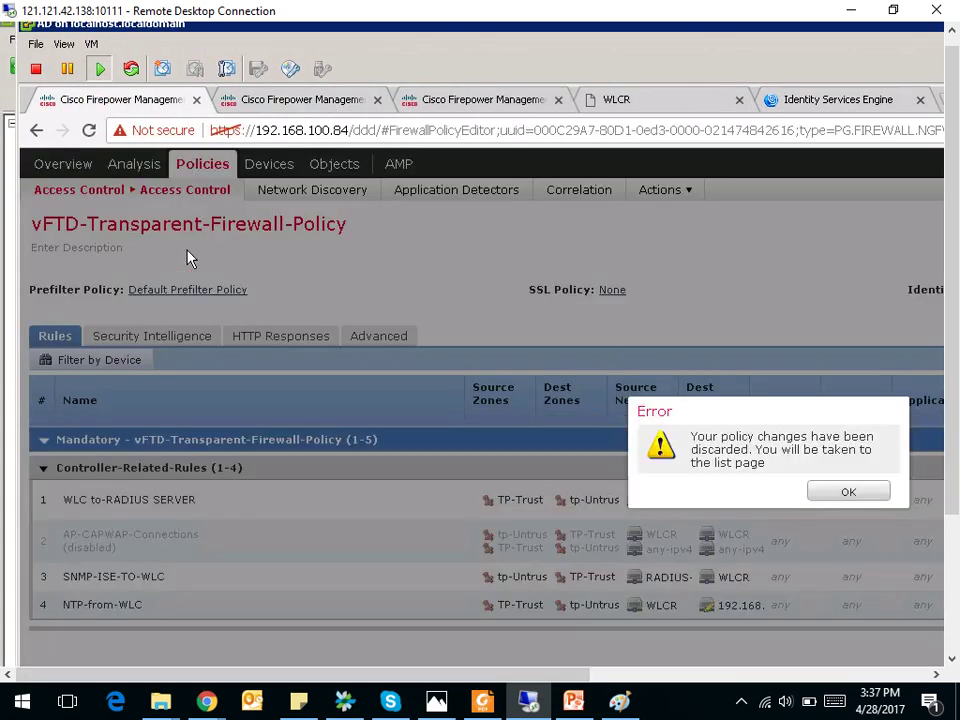
left_click(847, 497)
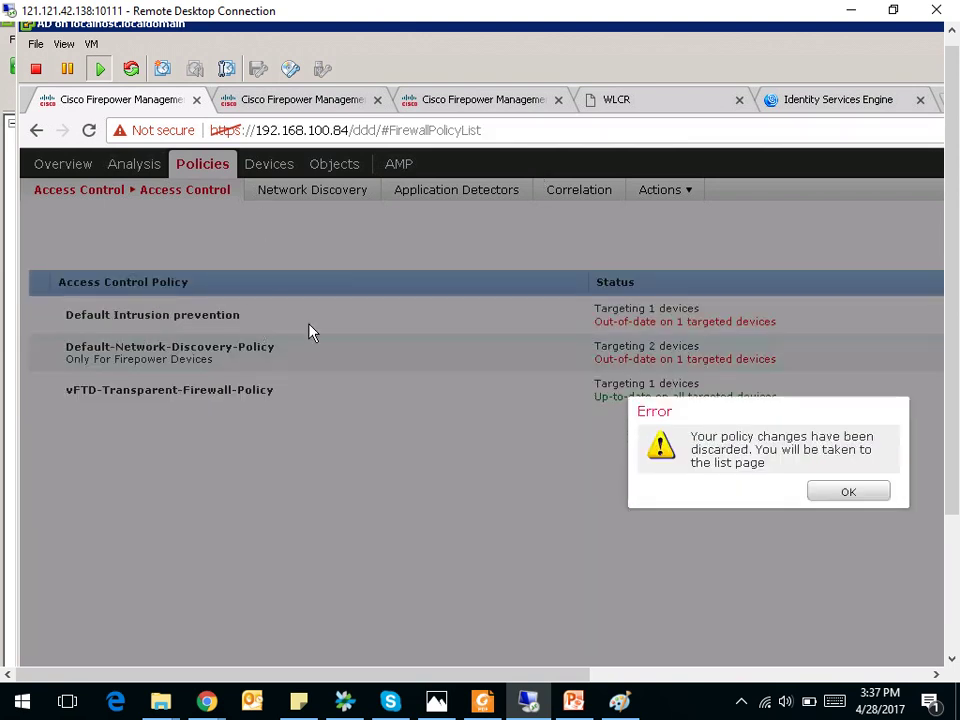
left_click(328, 100)
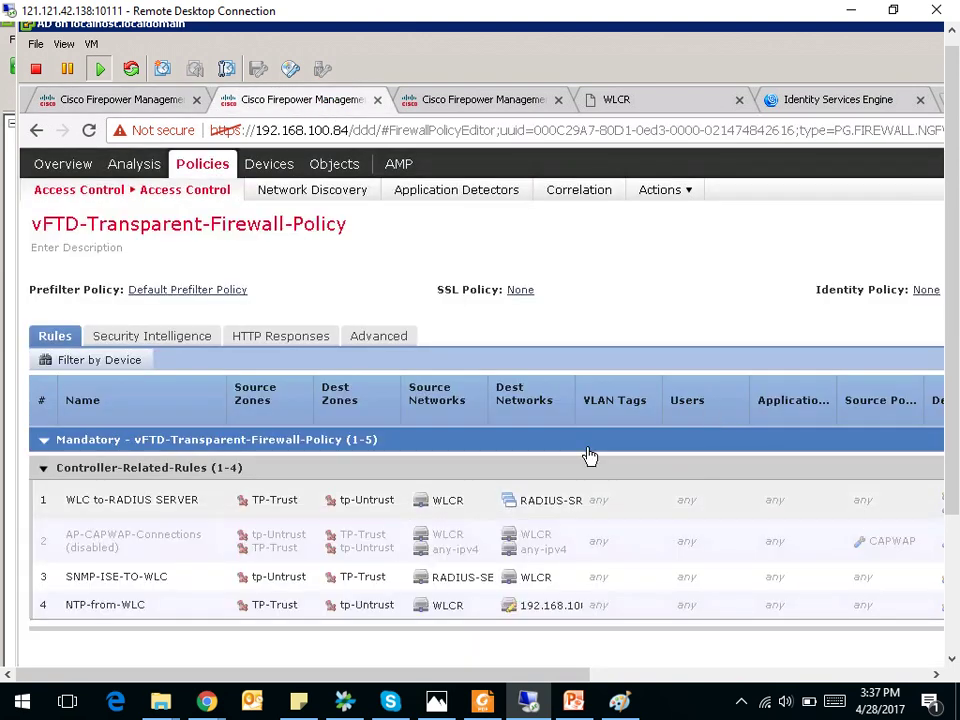
left_click(479, 103)
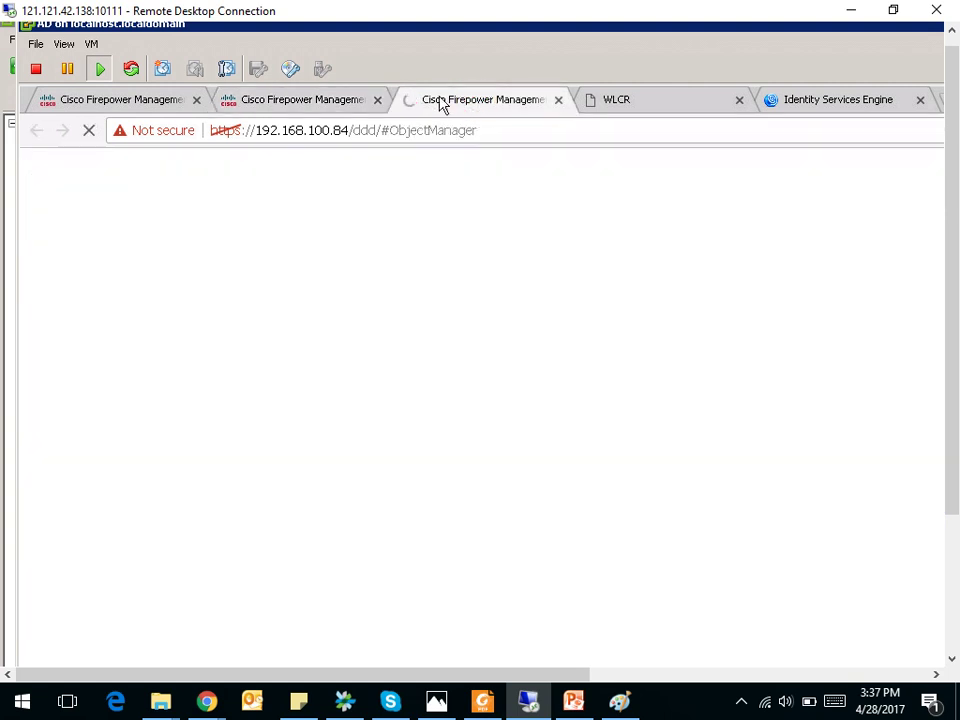
left_click(556, 101)
left_click(168, 104)
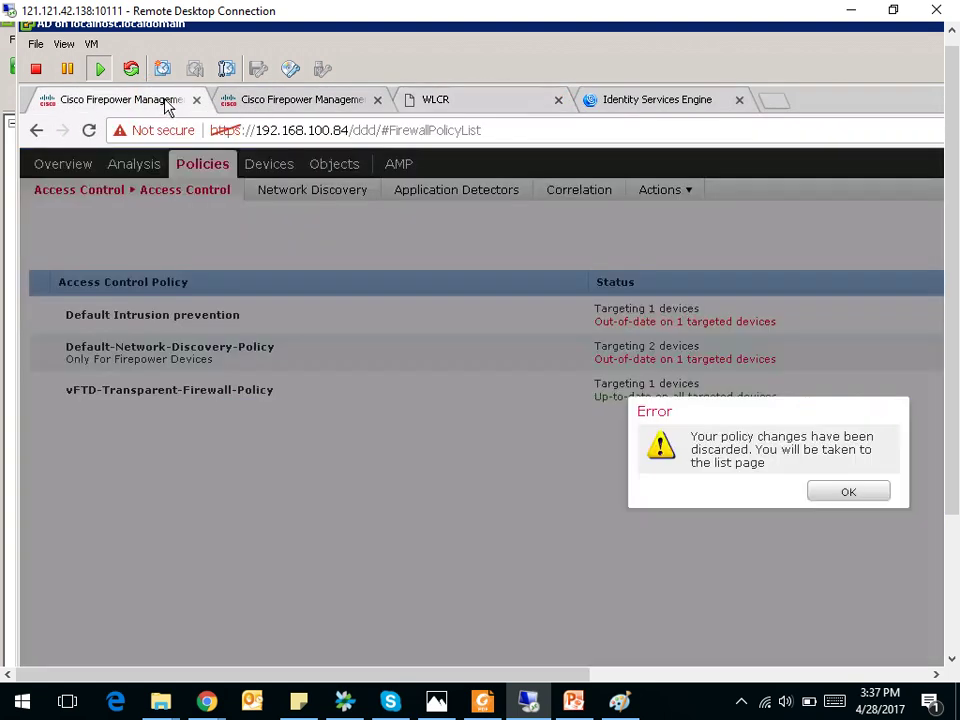
left_click(845, 492)
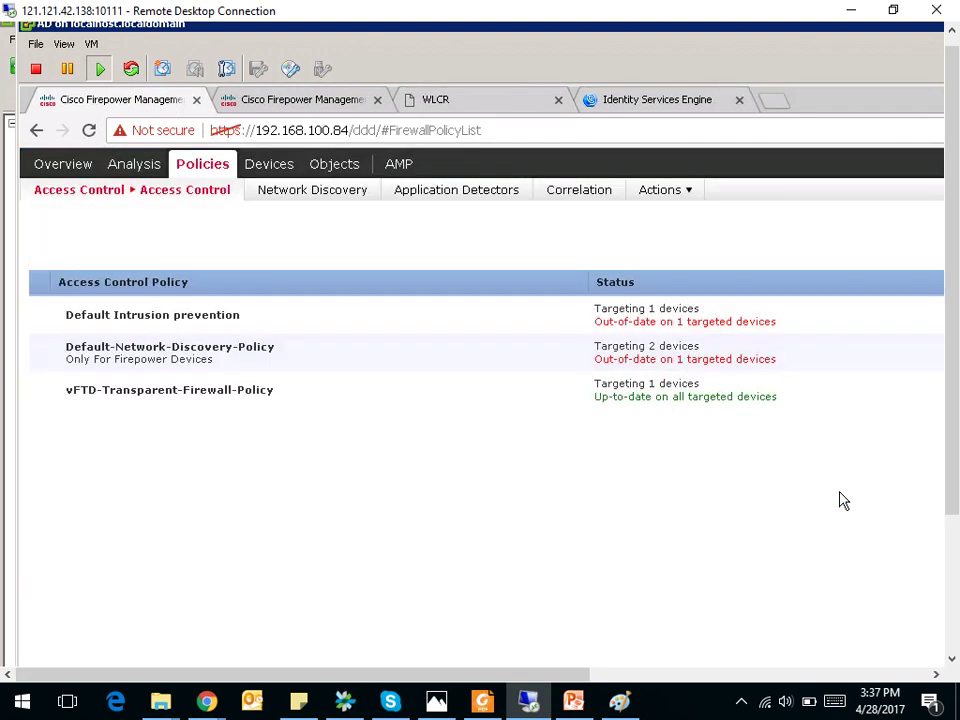
Open Analysis > Connections > Events and scroll across its columns.
mouse_move(148, 185)
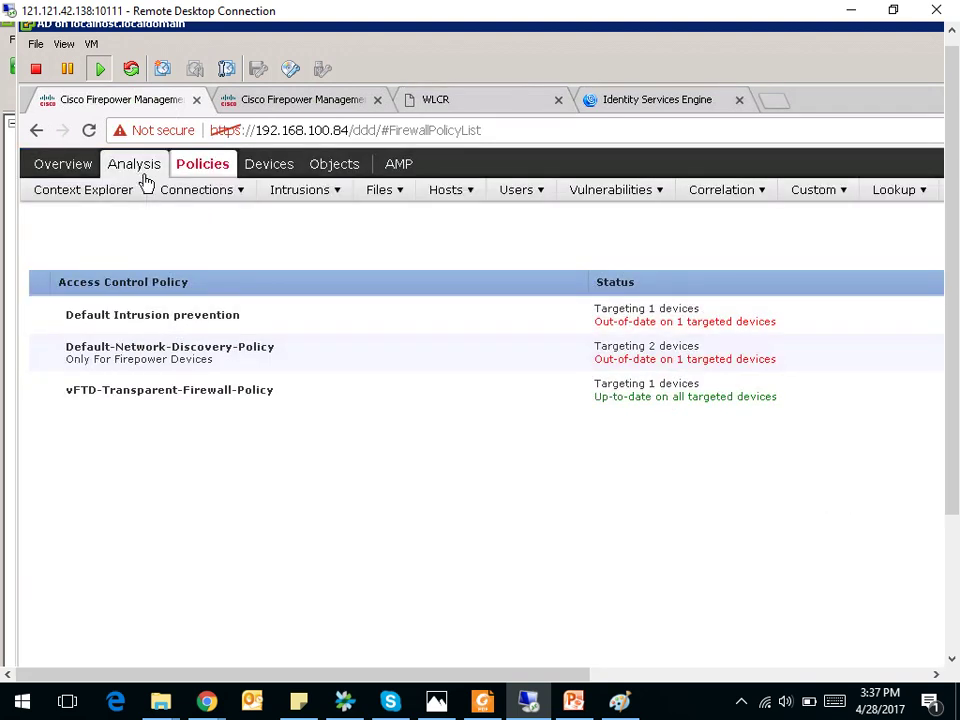
mouse_move(226, 203)
left_click(189, 218)
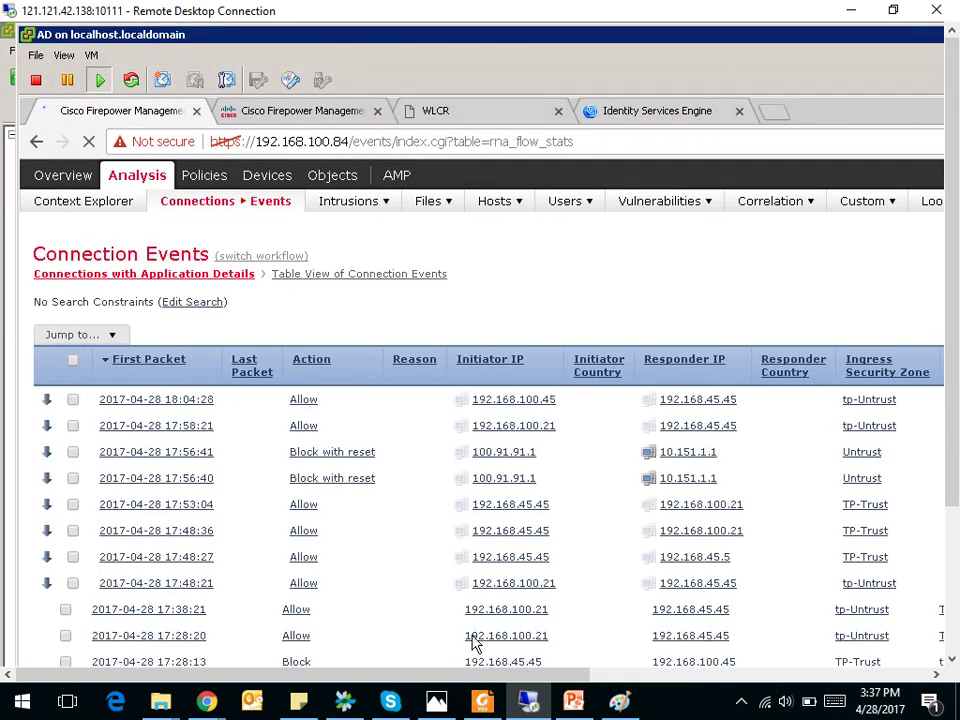
left_click_drag(430, 680, 408, 682)
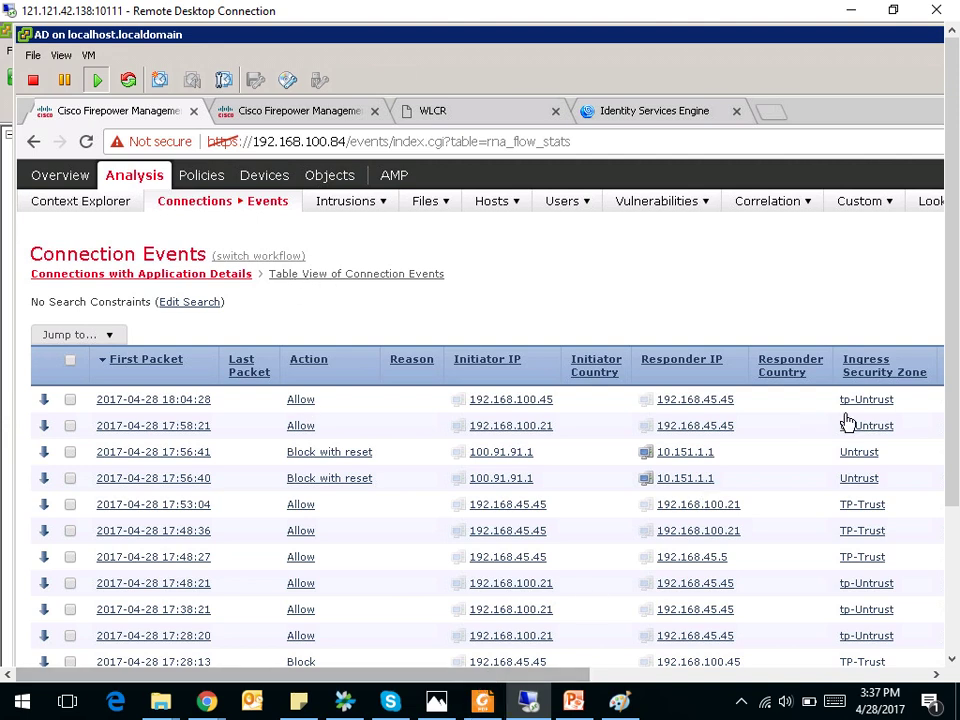
left_click_drag(947, 340, 951, 402)
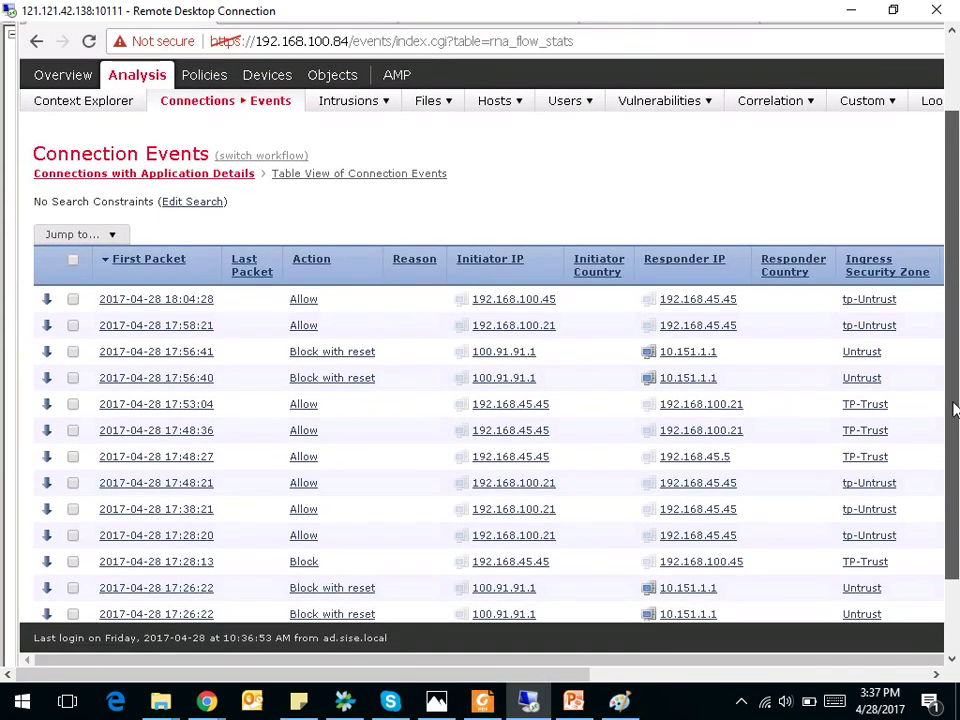
left_click(603, 660)
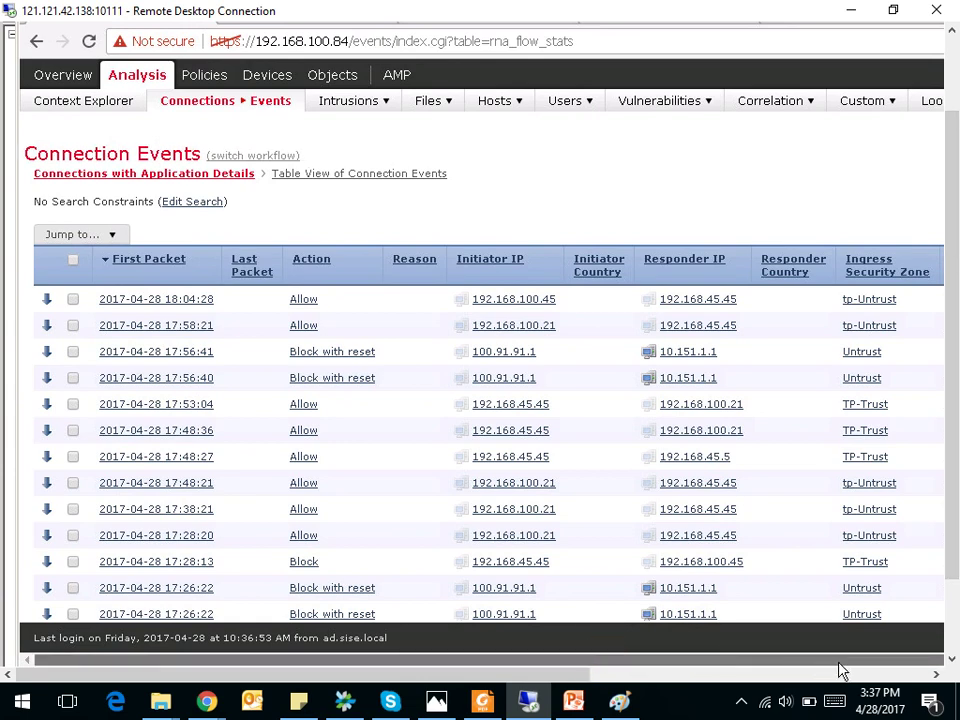
left_click_drag(574, 681, 484, 690)
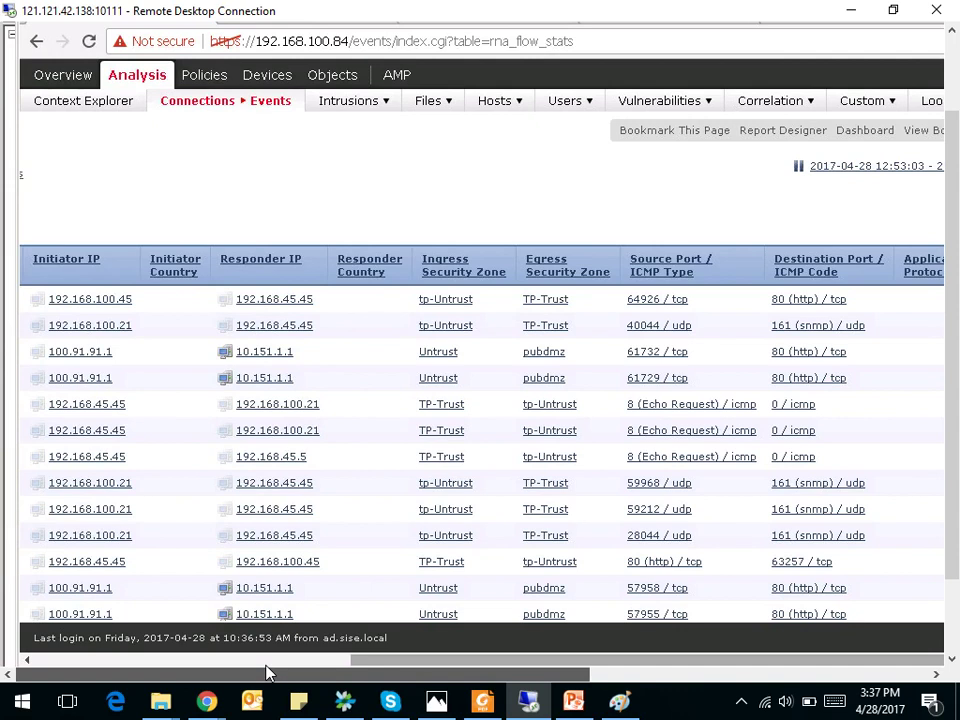
left_click_drag(392, 666, 54, 658)
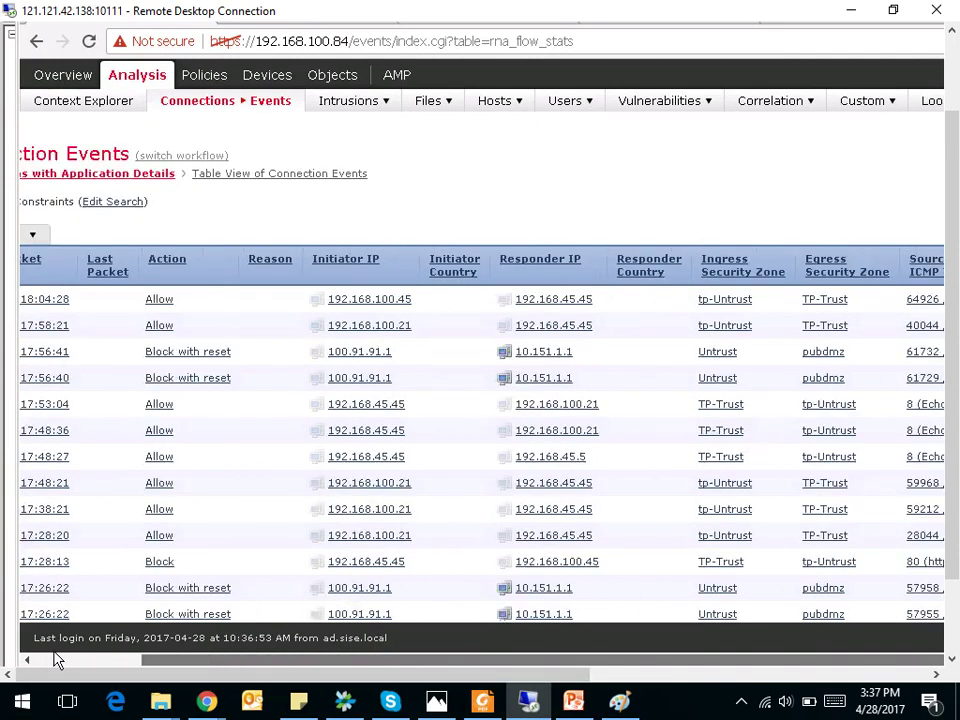
Switch to the Table View of Connection Events, listing Allow, Block and Block with reset entries.
left_click(276, 176)
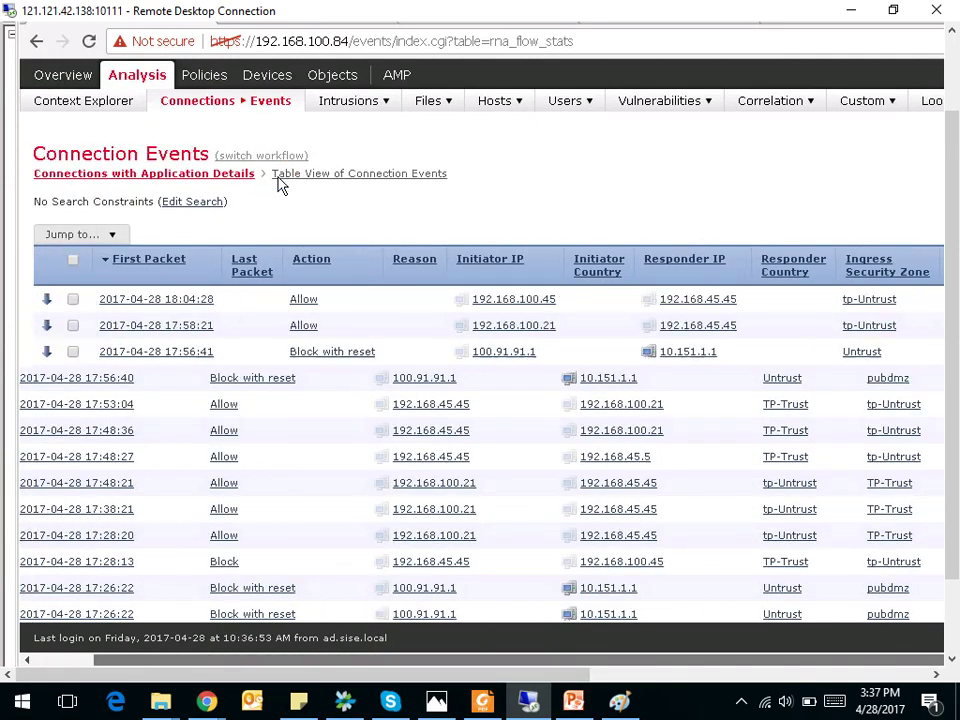
left_click_drag(358, 660, 92, 660)
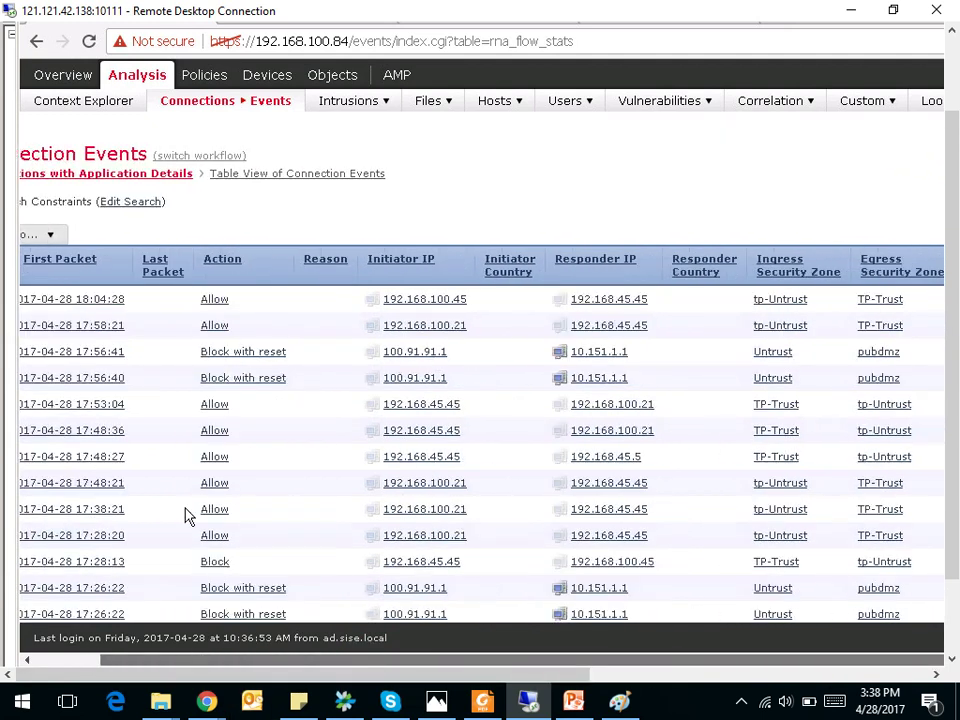
left_click(337, 175)
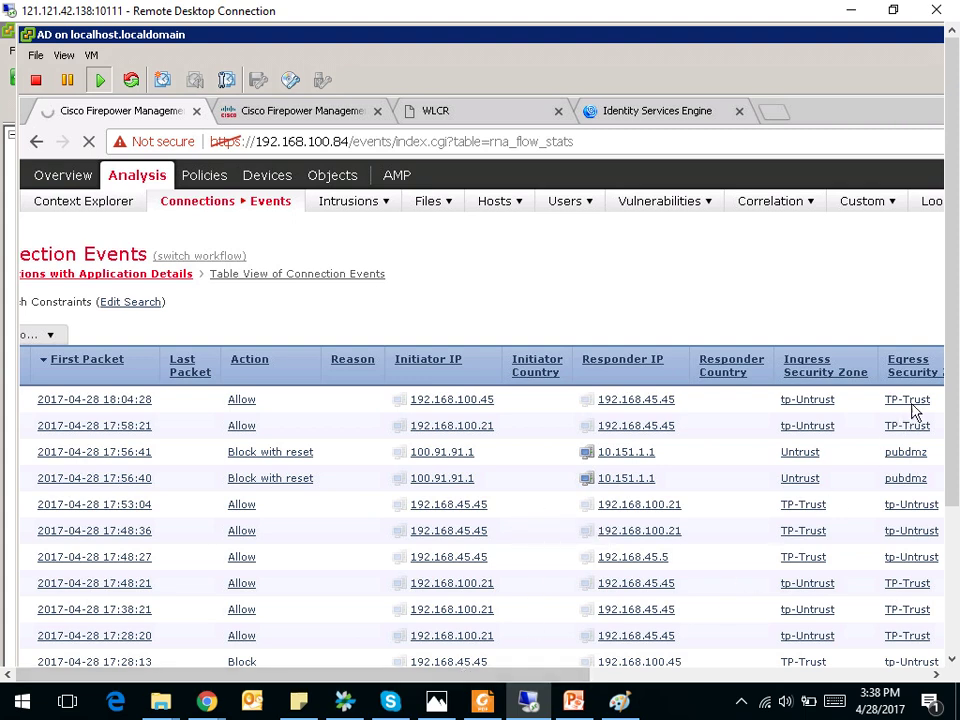
scroll(949, 381, "down", 3)
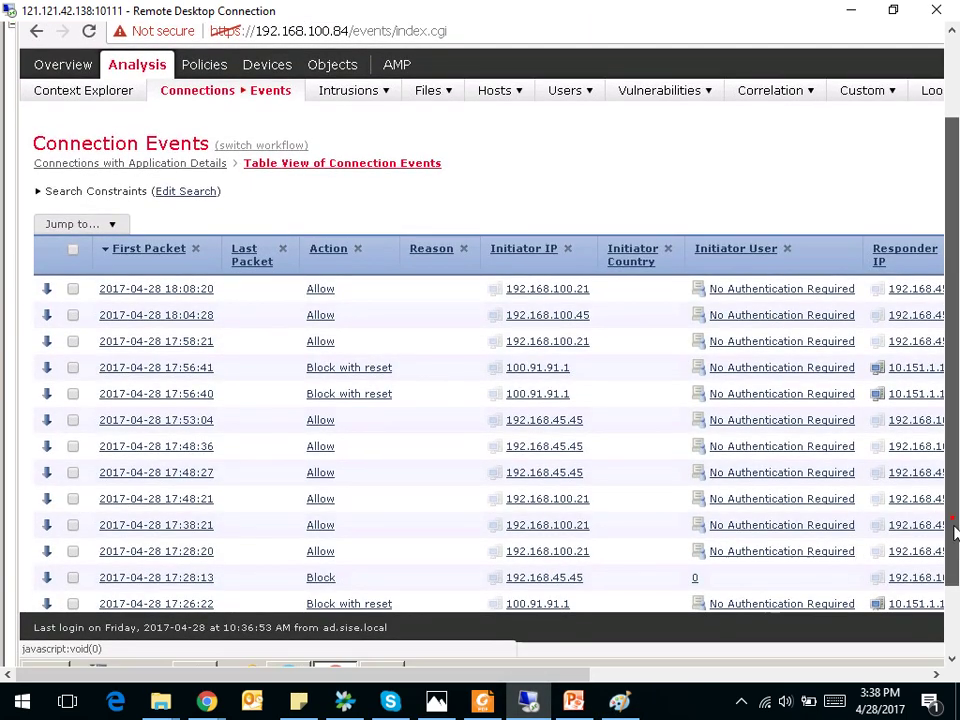
scroll(602, 600, "down", 2)
left_click(424, 601)
left_click_drag(672, 607, 790, 617)
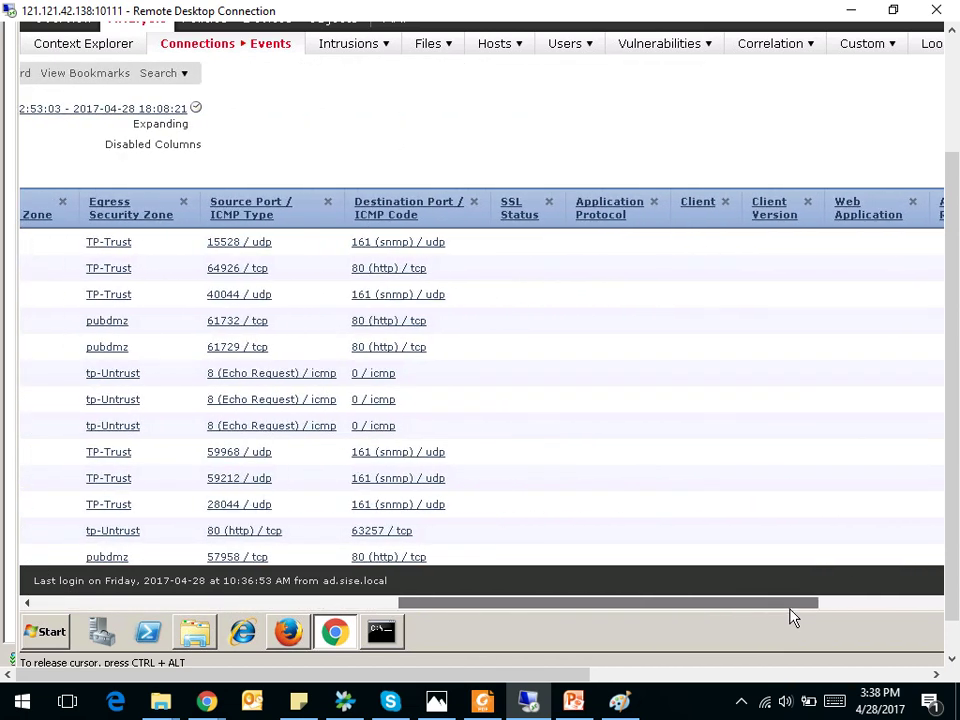
left_click_drag(790, 617, 951, 619)
left_click_drag(566, 675, 920, 677)
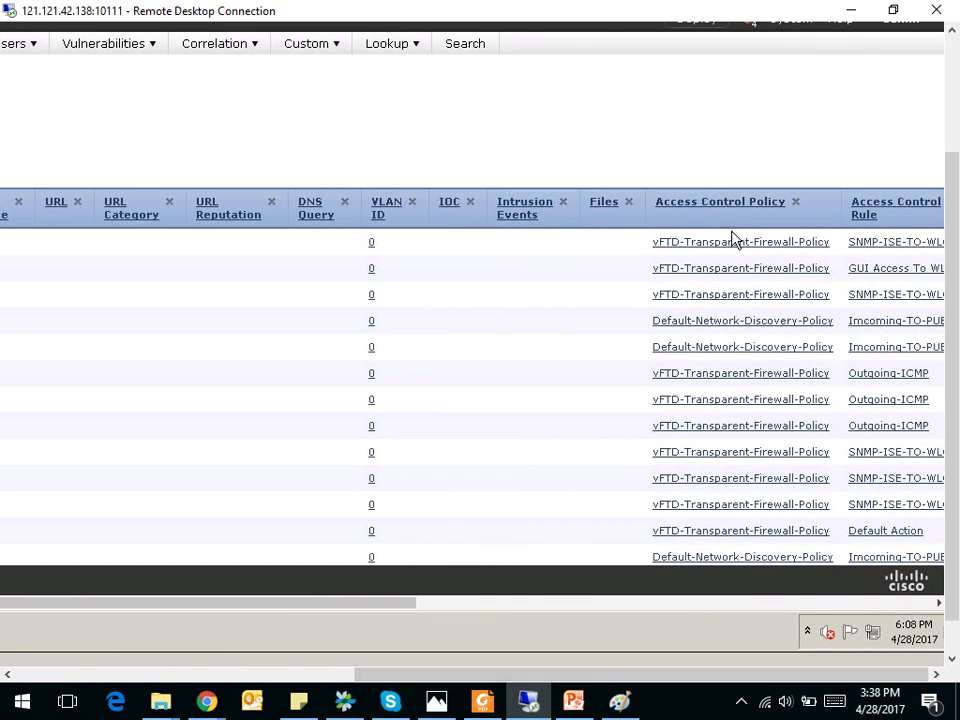
left_click_drag(418, 604, 544, 603)
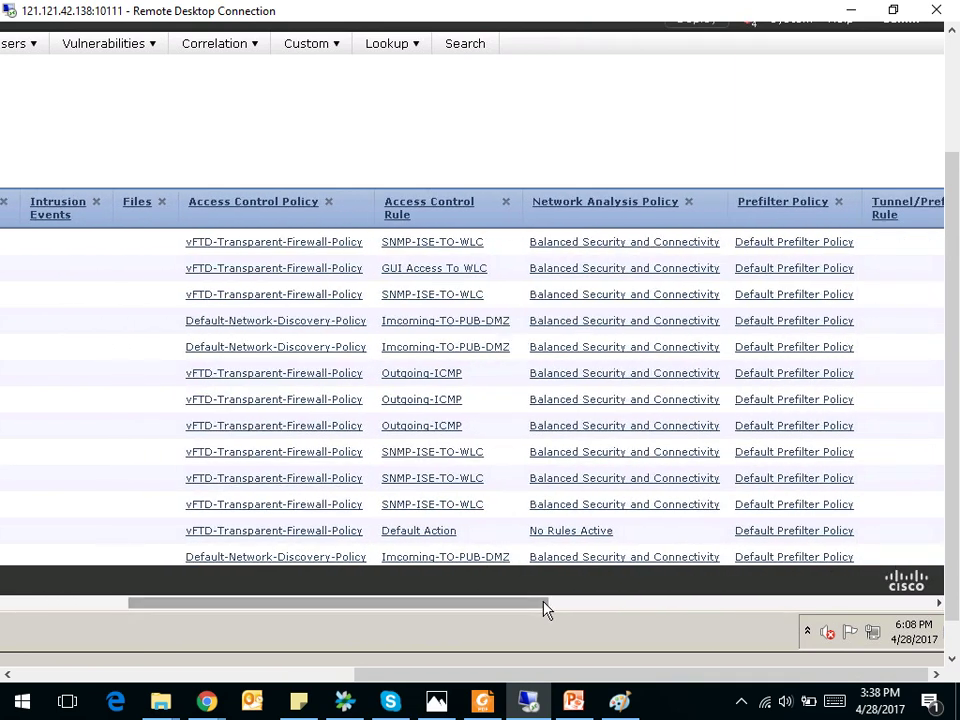
left_click_drag(512, 609, 898, 602)
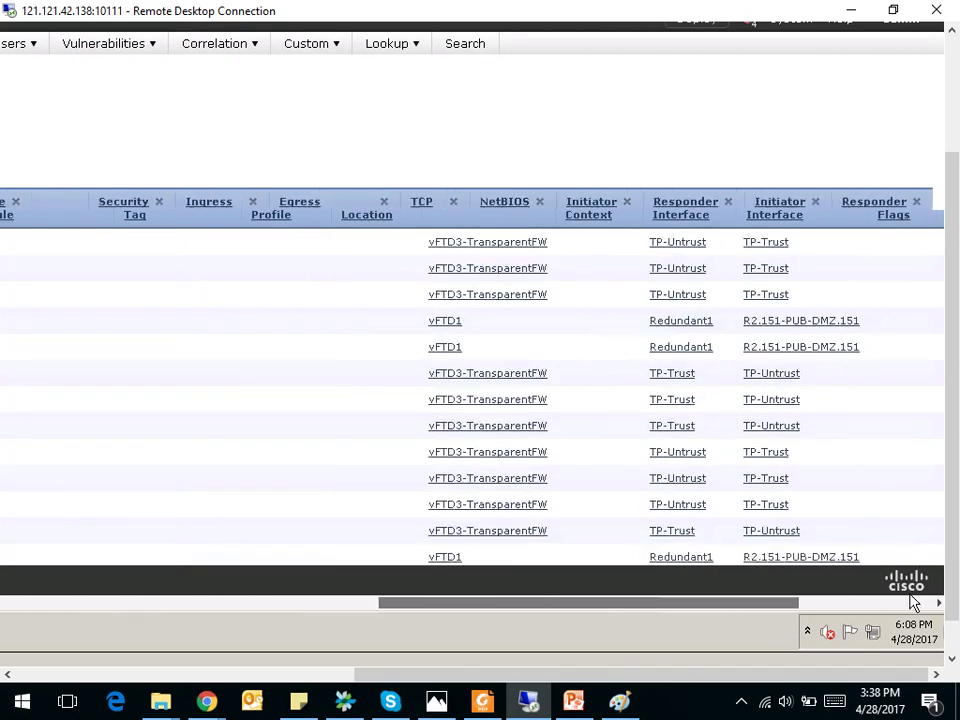
left_click_drag(673, 608, 544, 613)
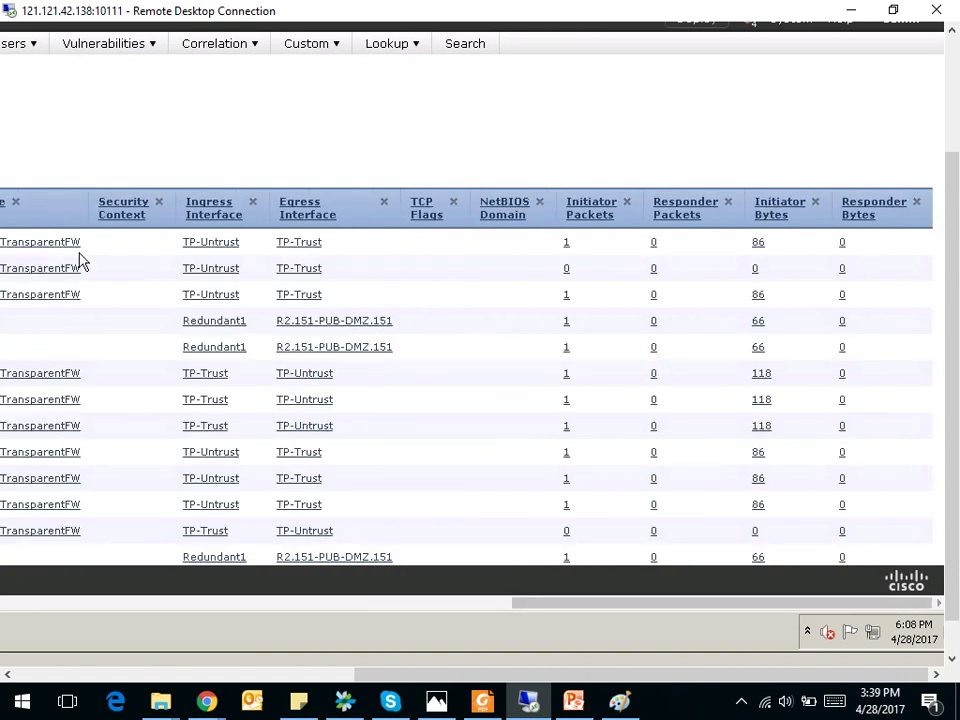
left_click_drag(549, 606, 506, 612)
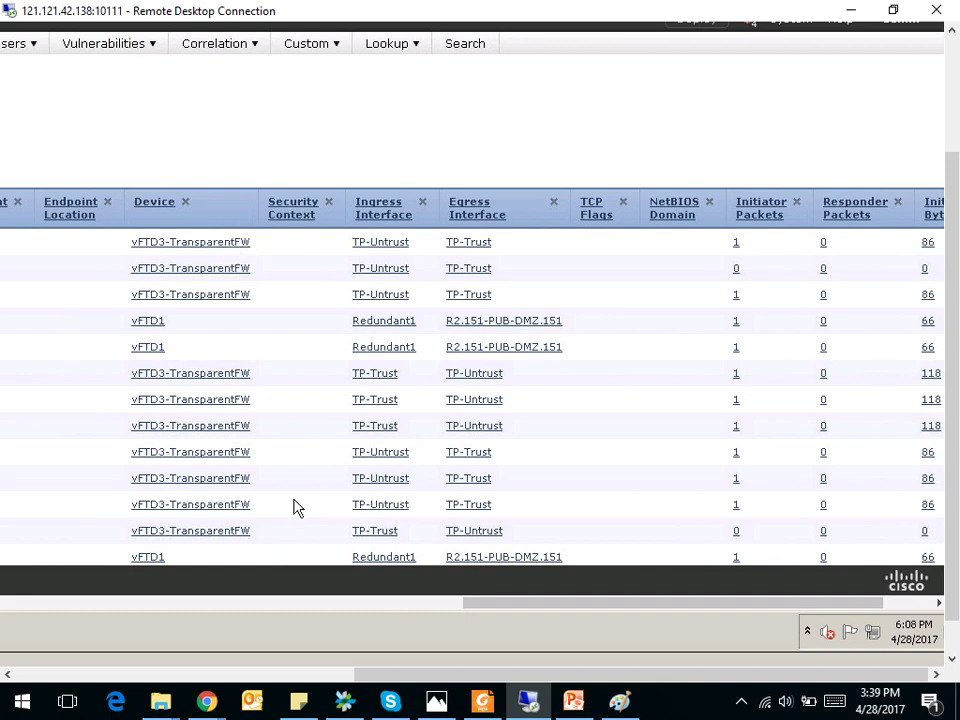
left_click_drag(546, 680, 130, 678)
left_click_drag(949, 606, 955, 510)
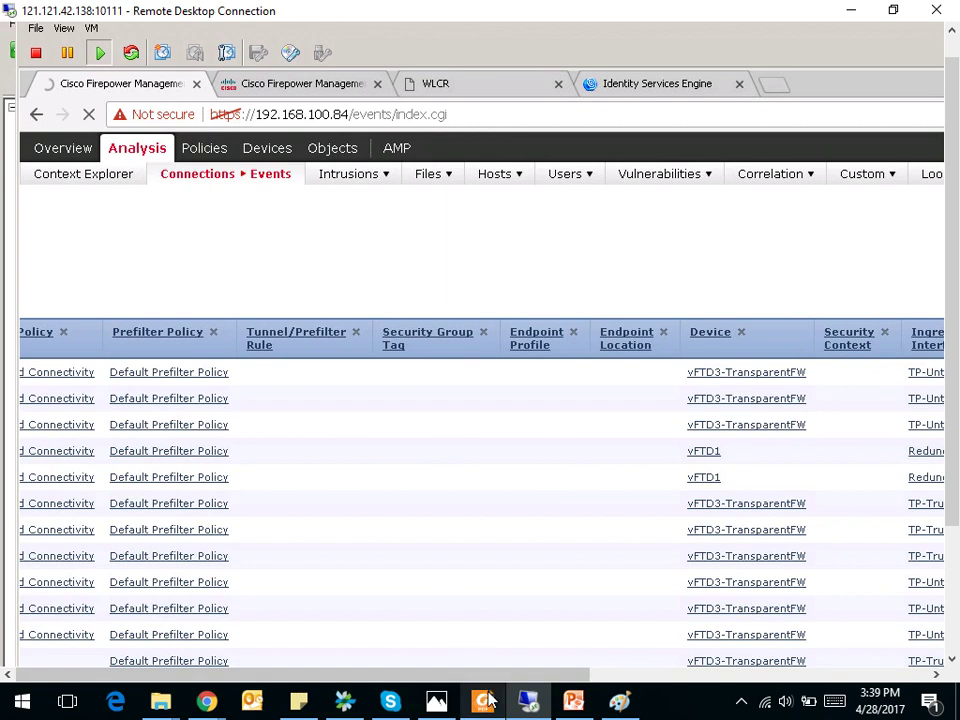
left_click_drag(953, 436, 955, 477)
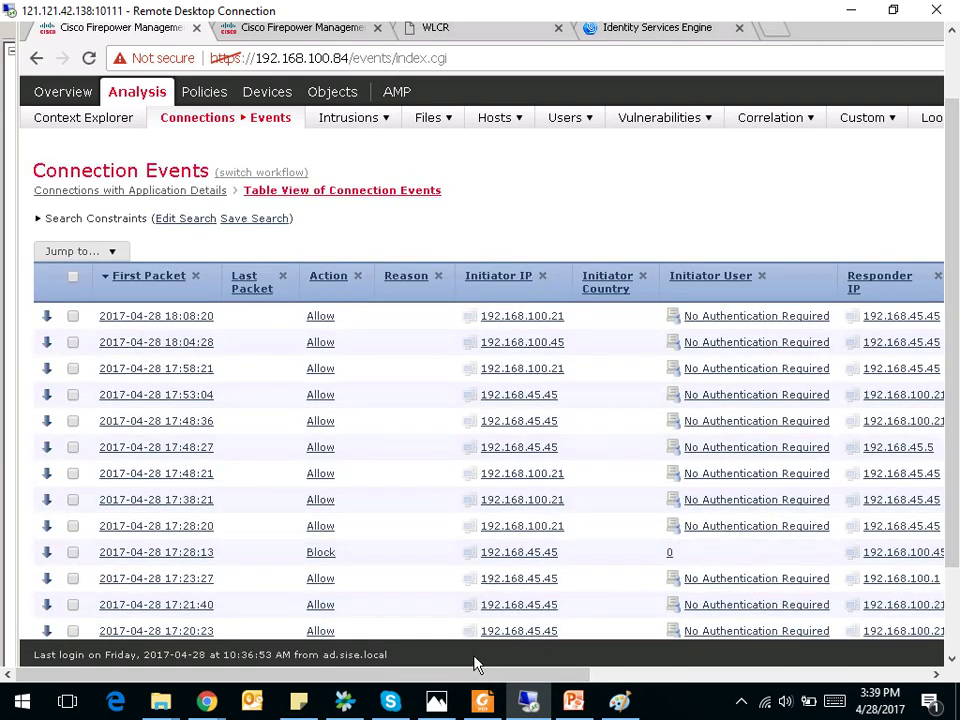
left_click_drag(457, 674, 671, 681)
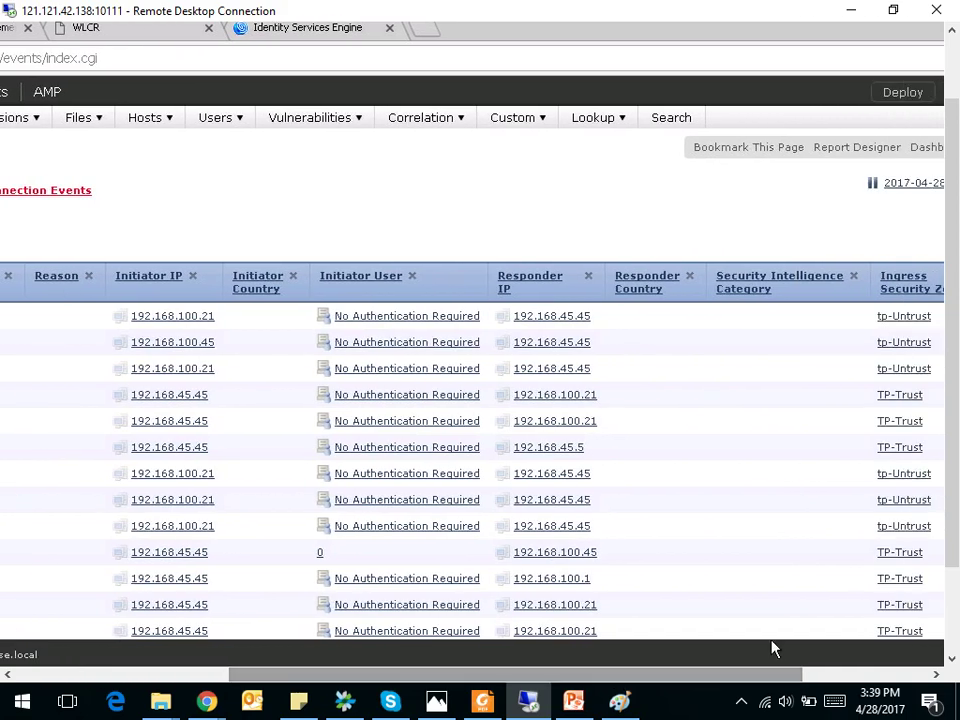
left_click_drag(953, 354, 954, 410)
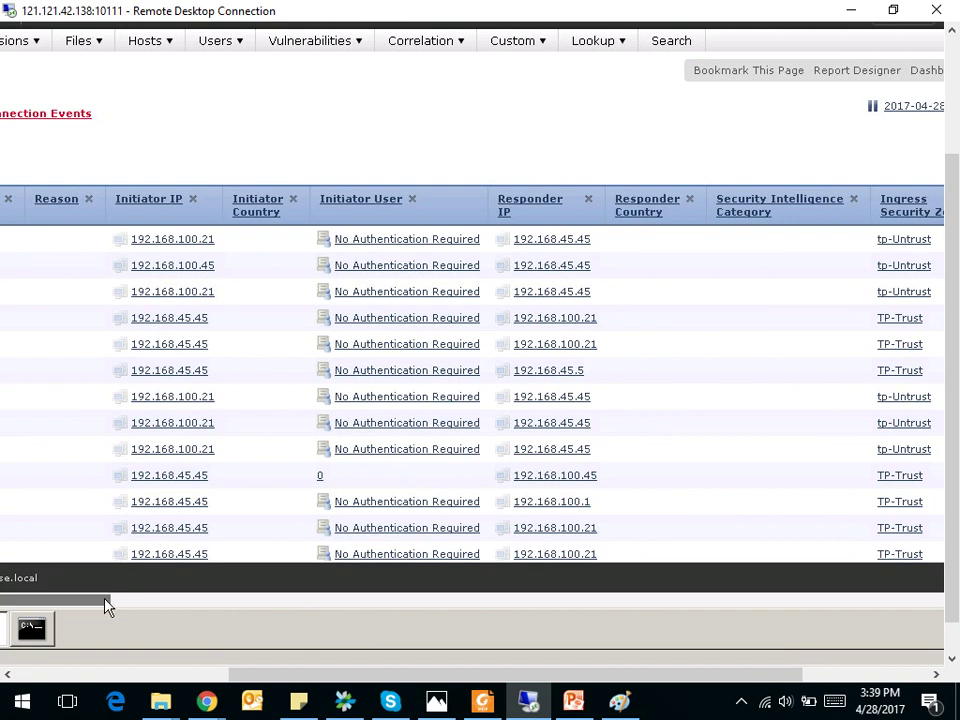
left_click_drag(126, 606, 271, 610)
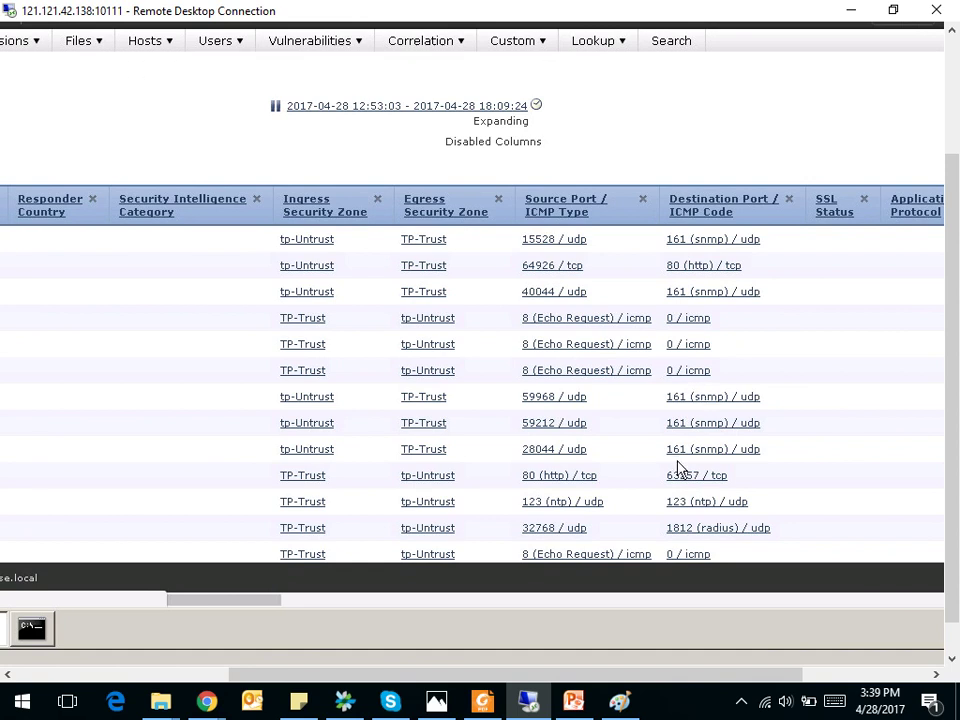
scroll(675, 476, "down", 3)
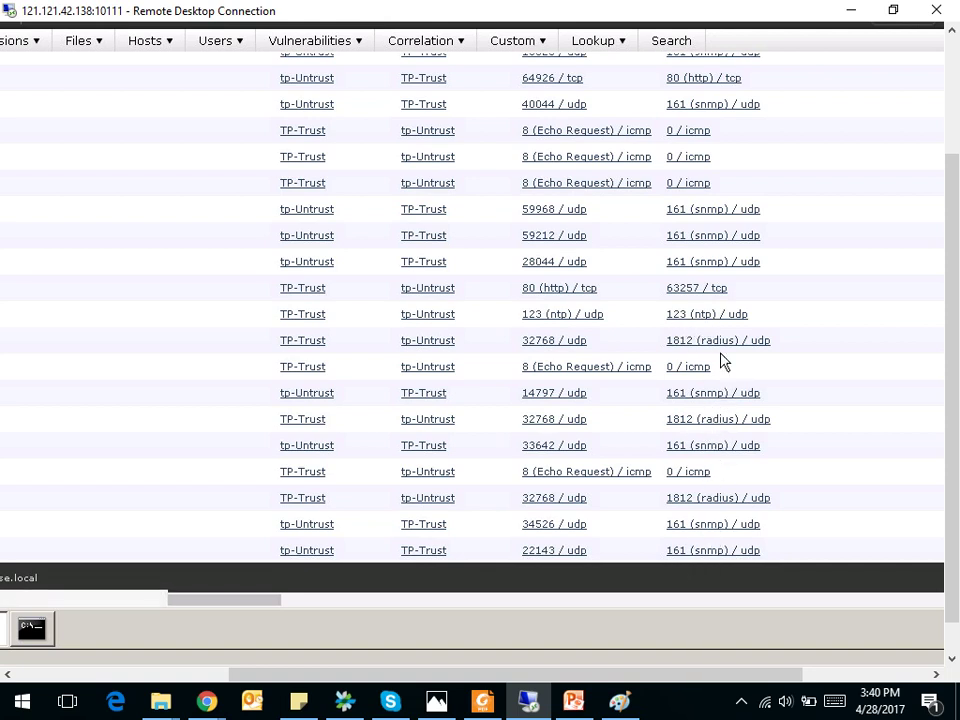
scroll(731, 366, "up", 2)
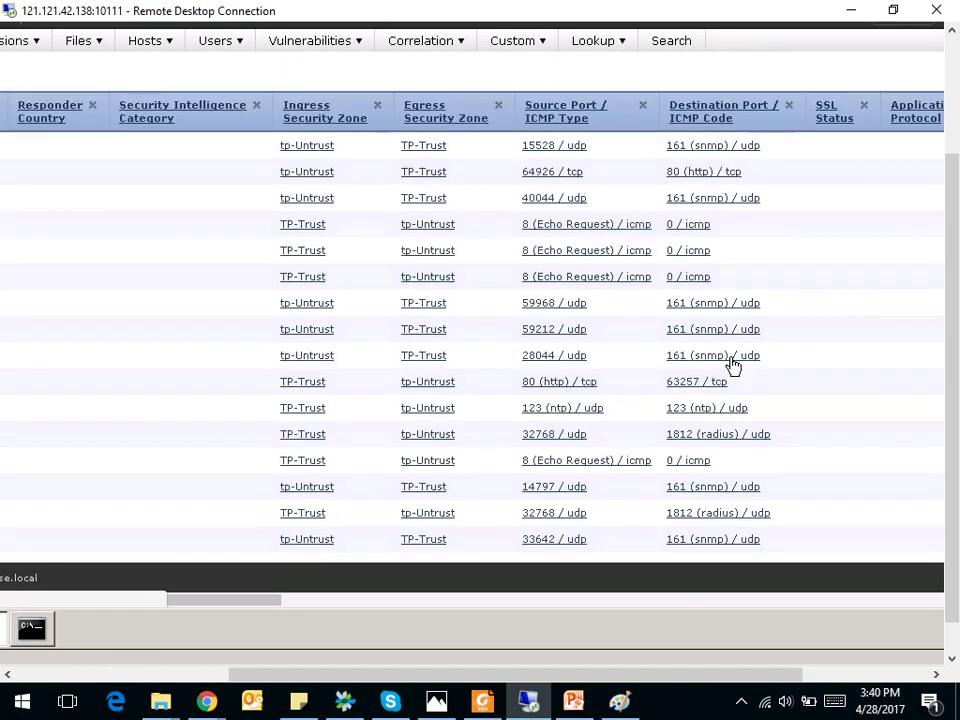
left_click_drag(240, 603, 343, 607)
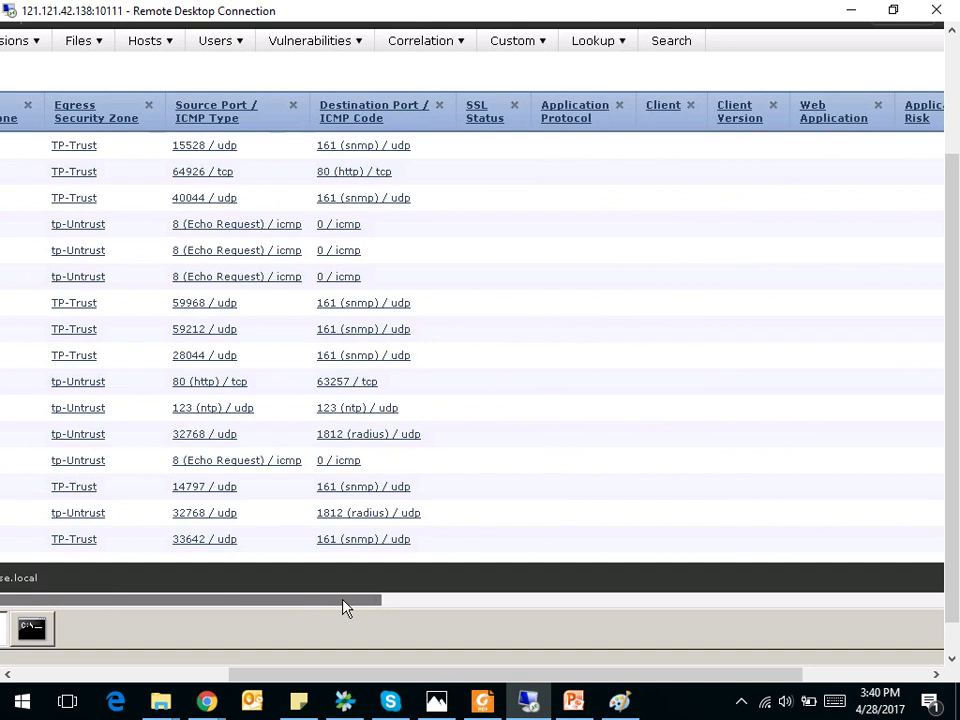
left_click_drag(391, 610, 760, 597)
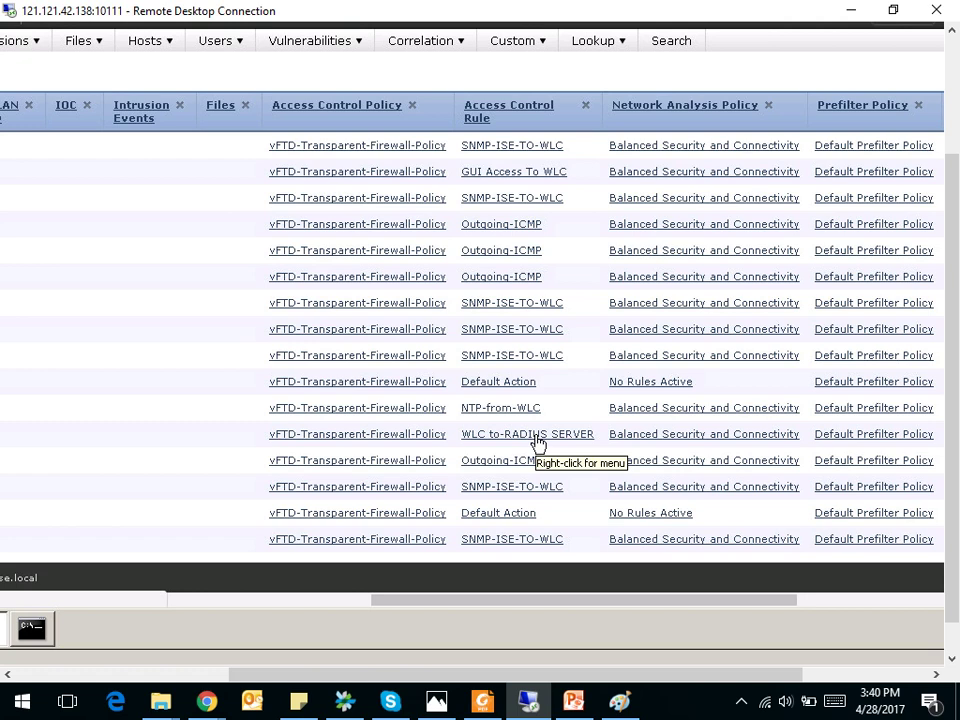
left_click_drag(640, 600, 5, 600)
left_click_drag(240, 674, 60, 676)
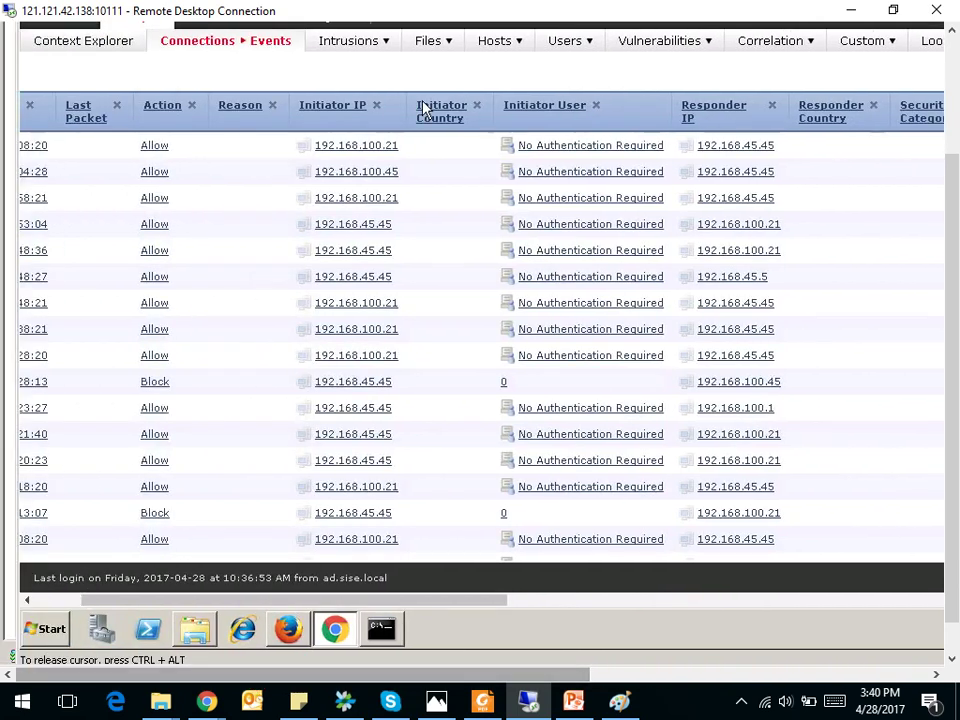
Open Analysis > Custom > Custom Workflows, listing Policy-Hit-Count and Server and Host Details.
left_click(955, 298)
mouse_move(240, 198)
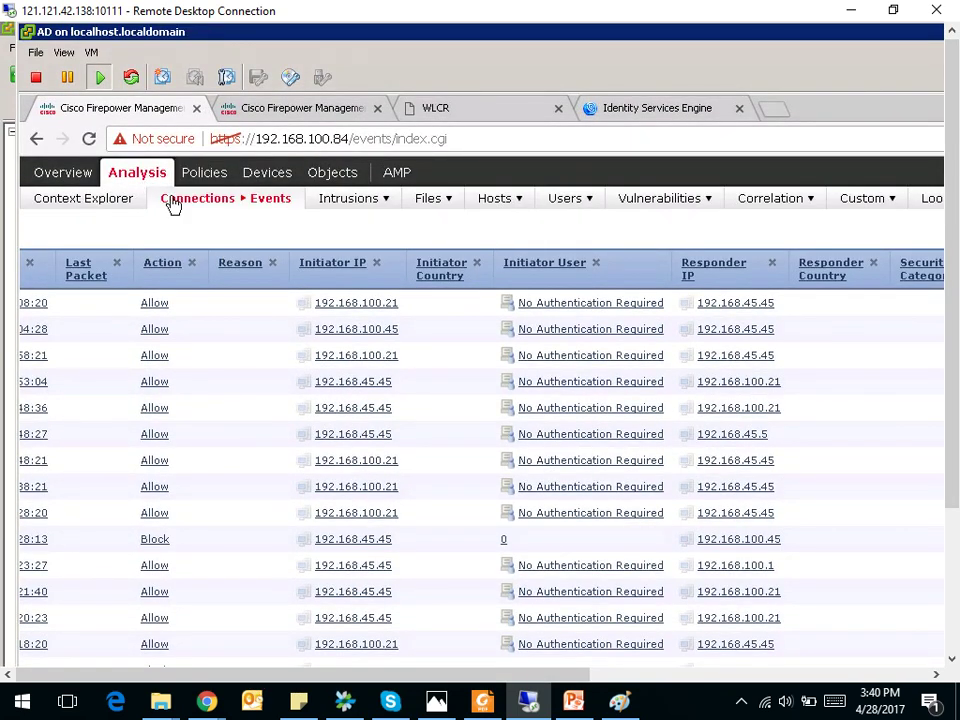
mouse_move(900, 207)
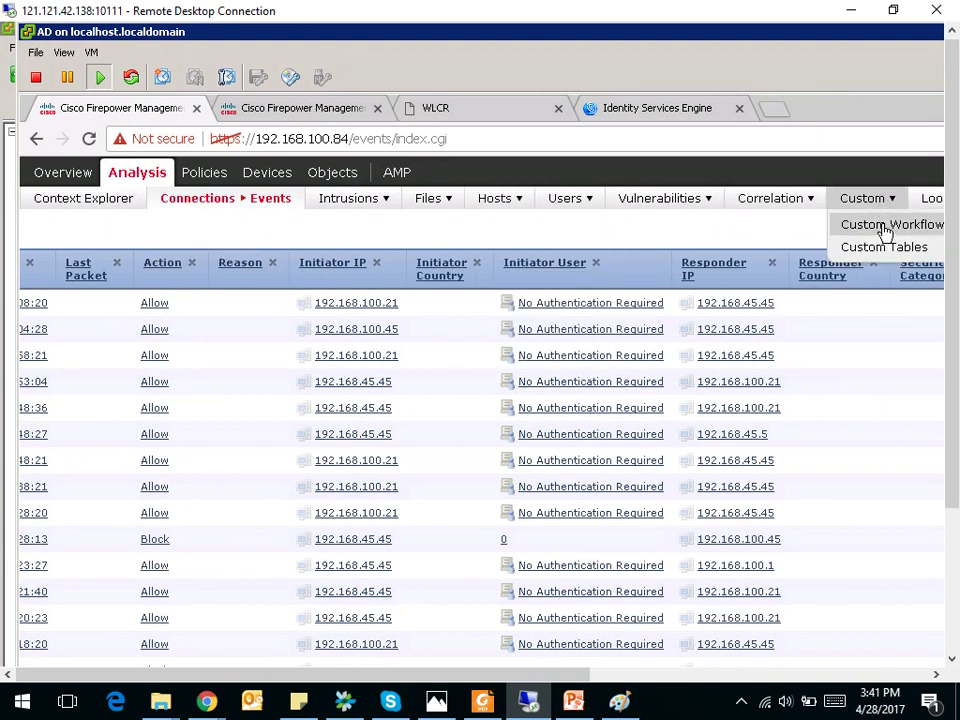
left_click(885, 226)
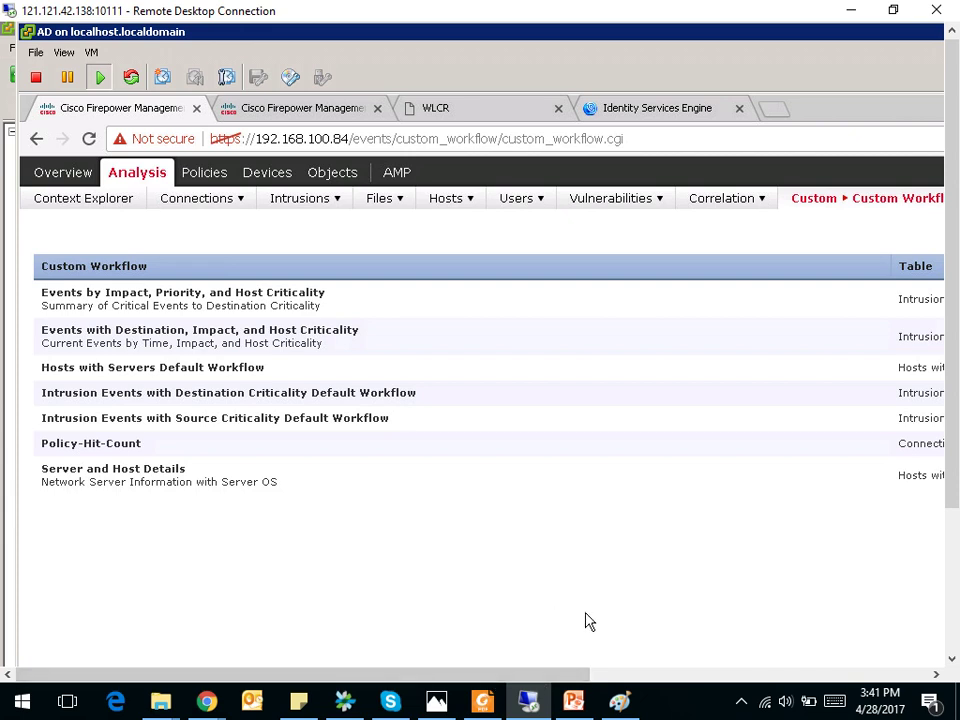
Edit the Policy-Hit-Count workflow to see its Access Rules Hit Count page on Connection Events.
left_click_drag(381, 681, 722, 661)
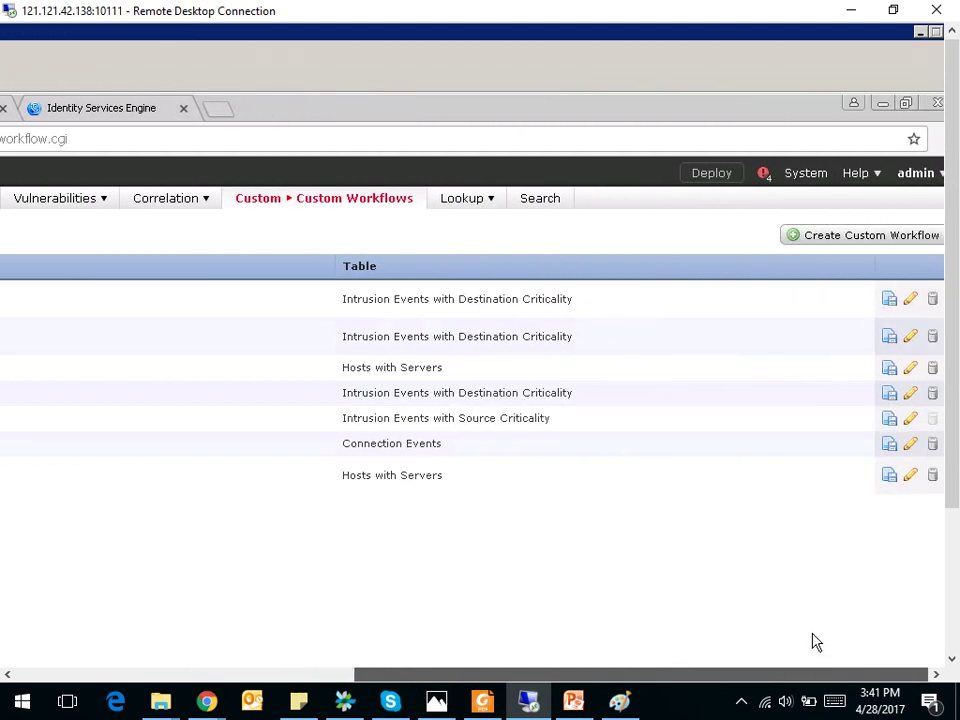
left_click(910, 446)
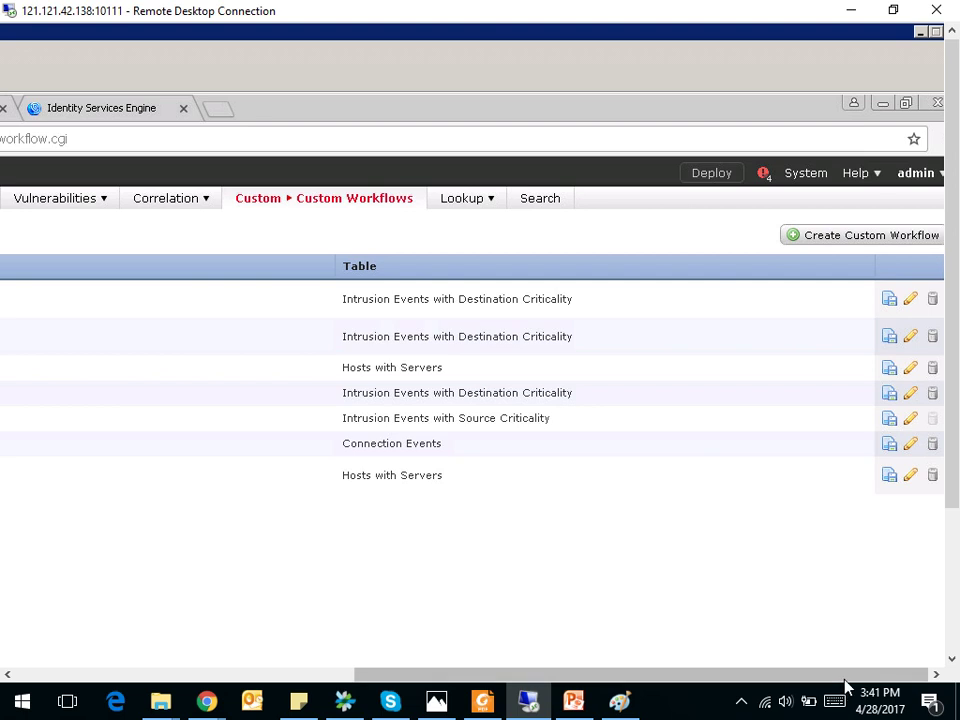
left_click_drag(857, 677, 441, 673)
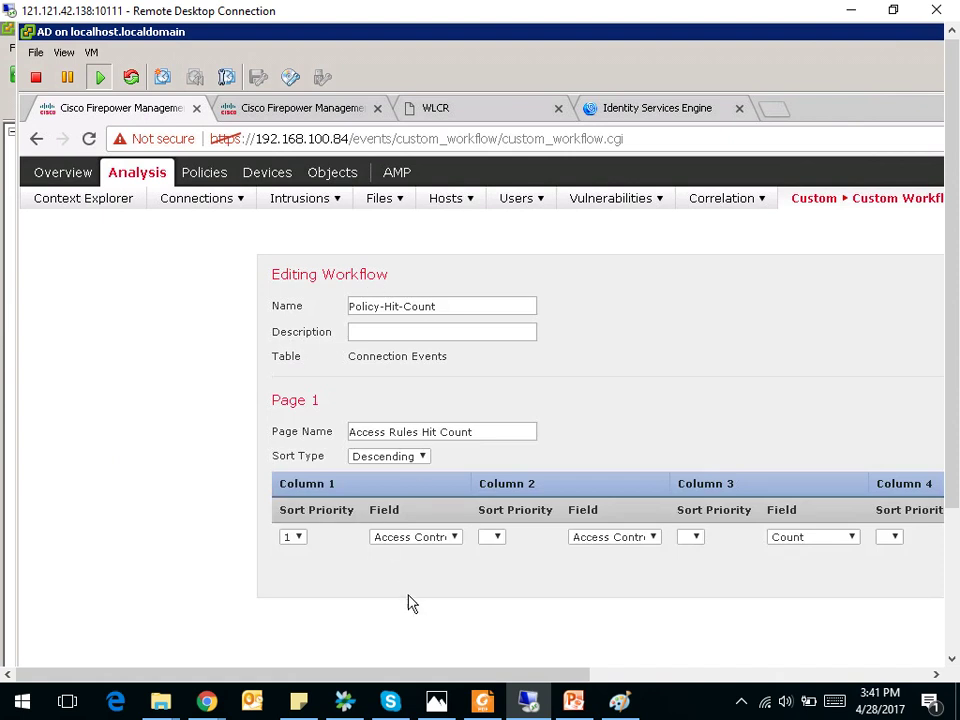
Review the field choices for the five columns of the Access Rules Hit Count page.
left_click_drag(360, 677, 497, 680)
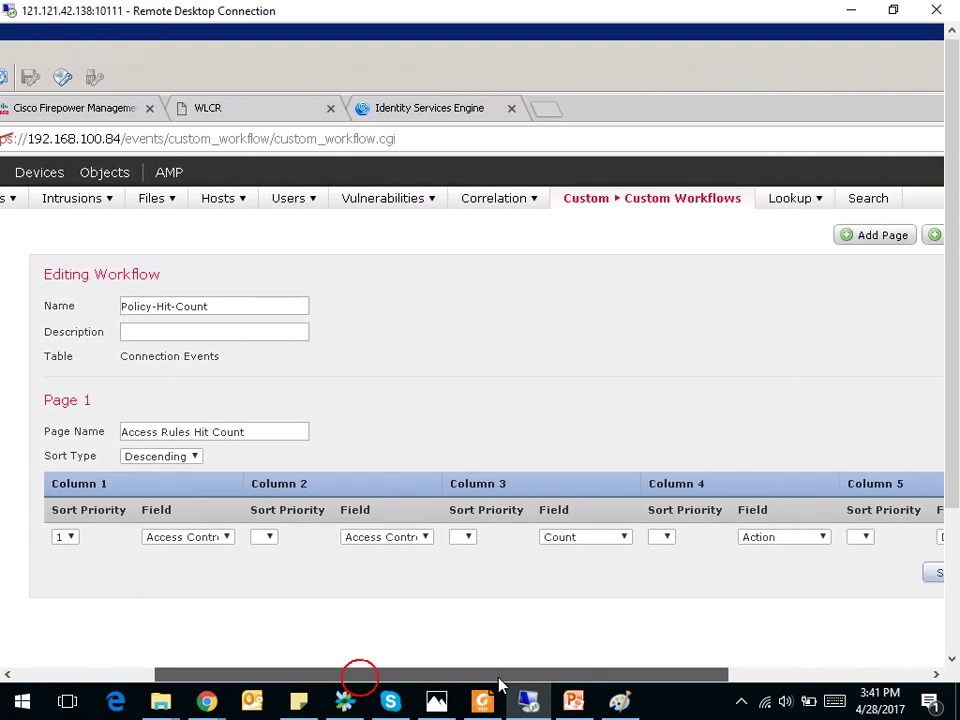
left_click(236, 539)
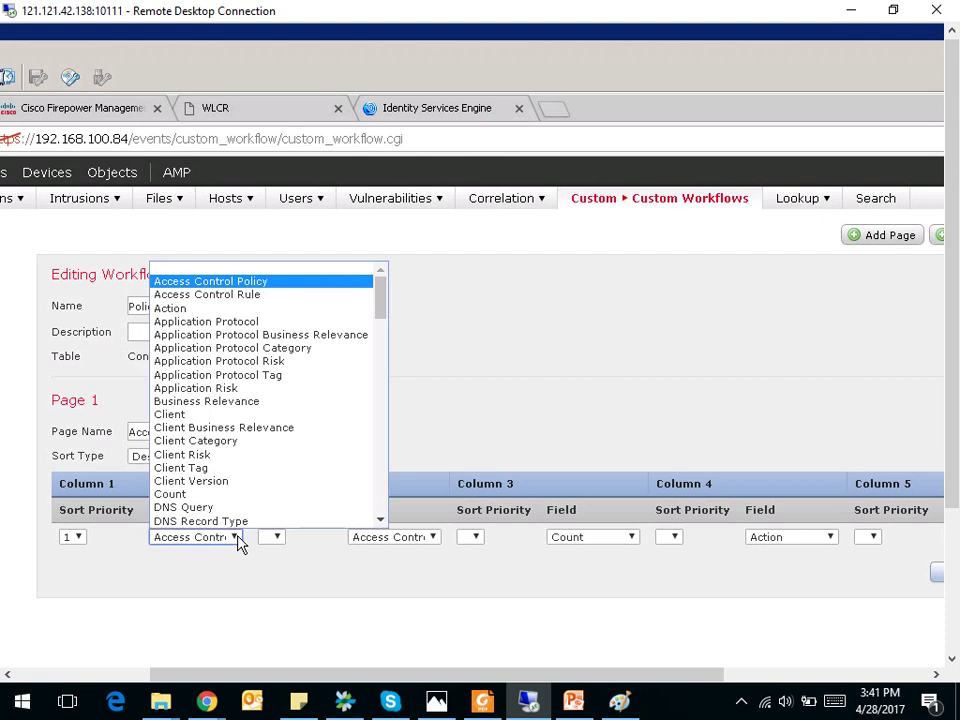
left_click(435, 539)
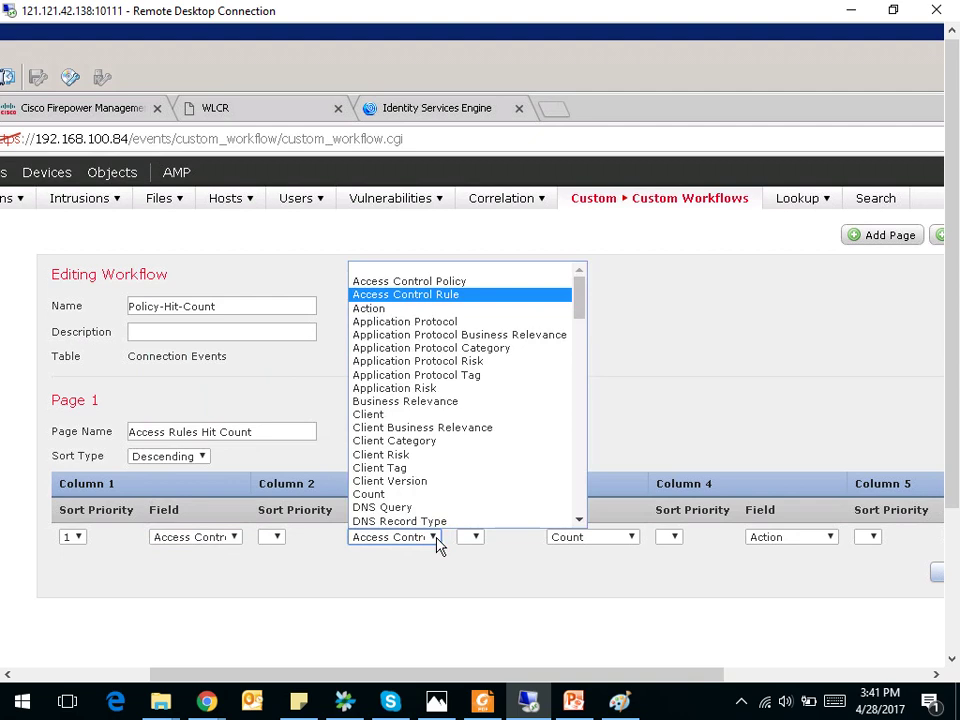
left_click(630, 538)
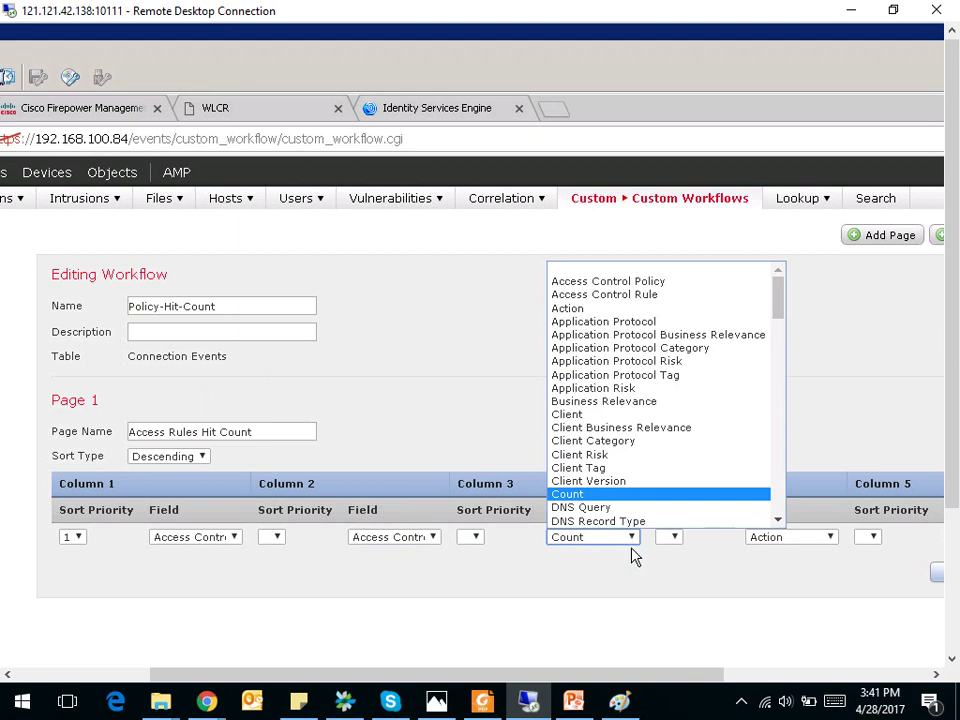
left_click_drag(620, 674, 752, 678)
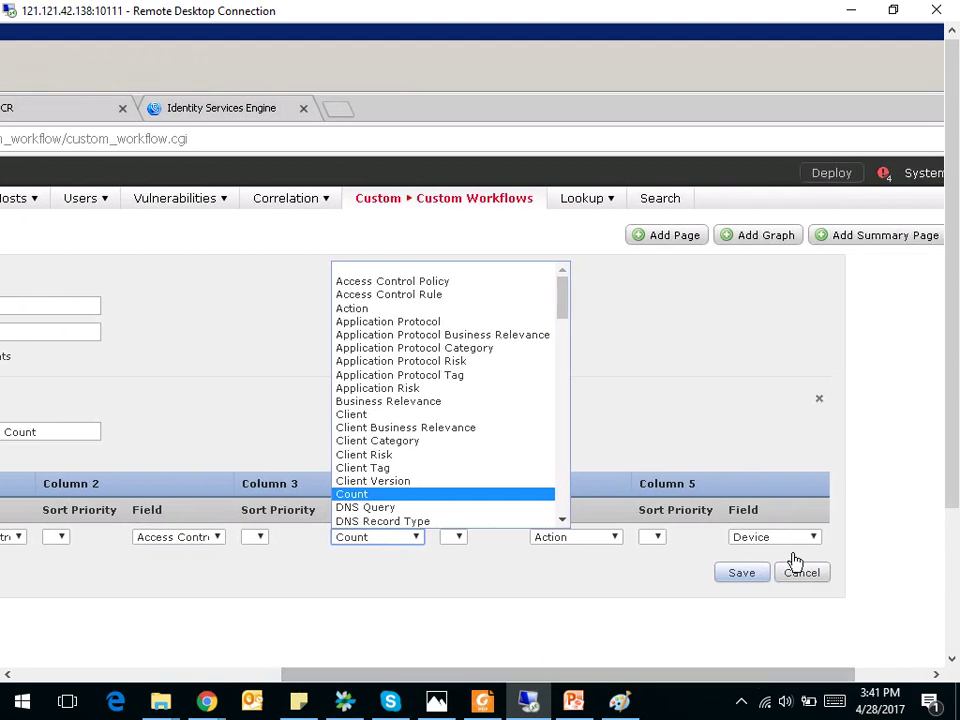
left_click(613, 538)
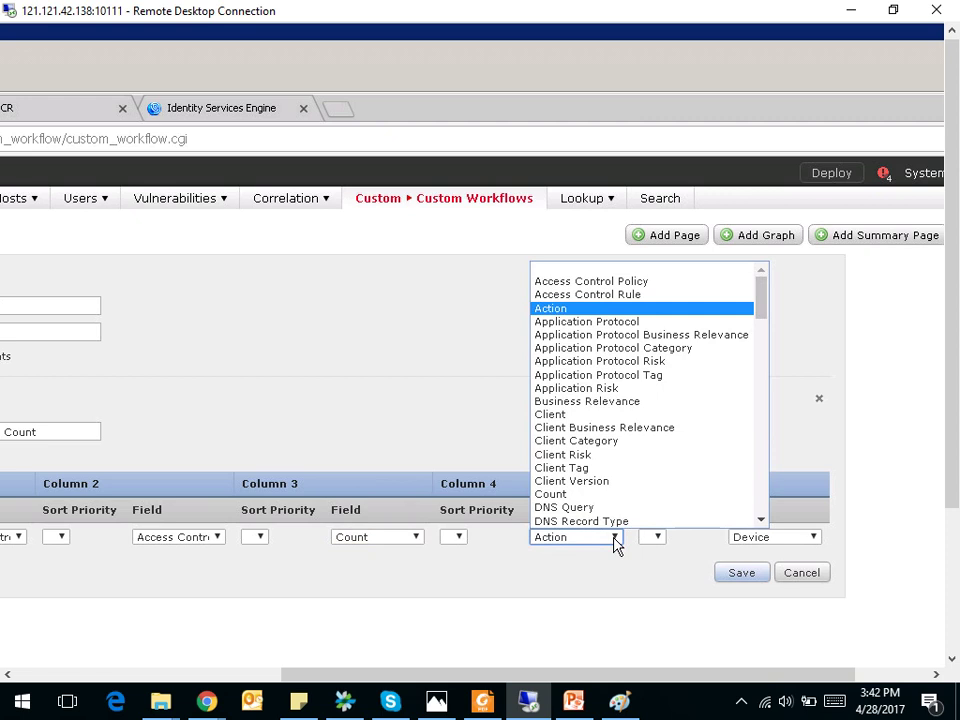
left_click(812, 541)
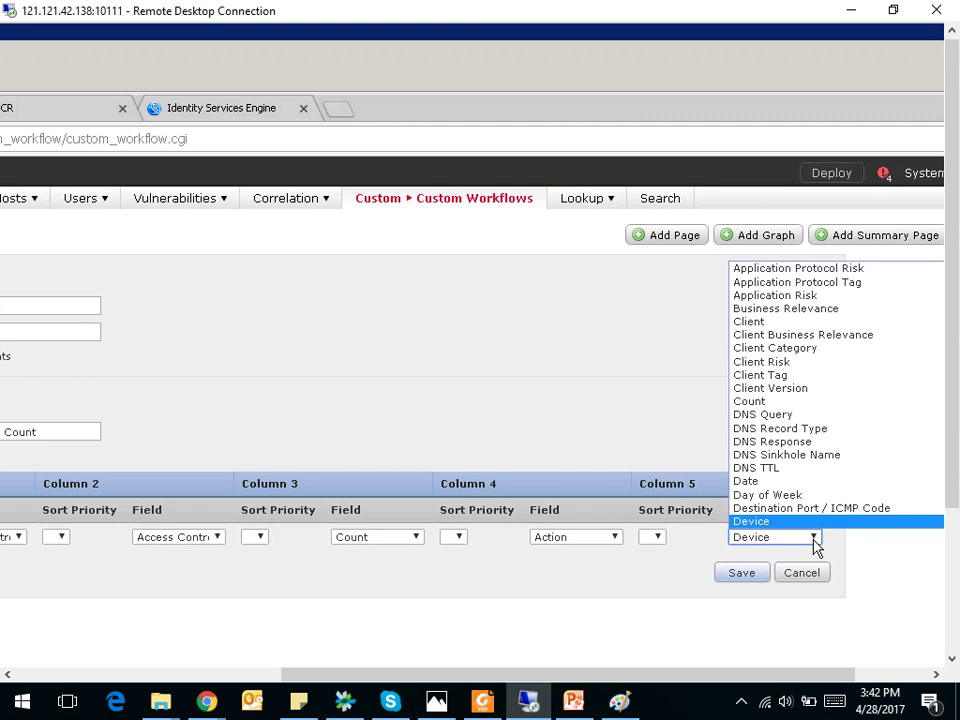
Return to Analysis > Connections > Events with the Connections with Application Details workflow.
left_click_drag(782, 679, 428, 669)
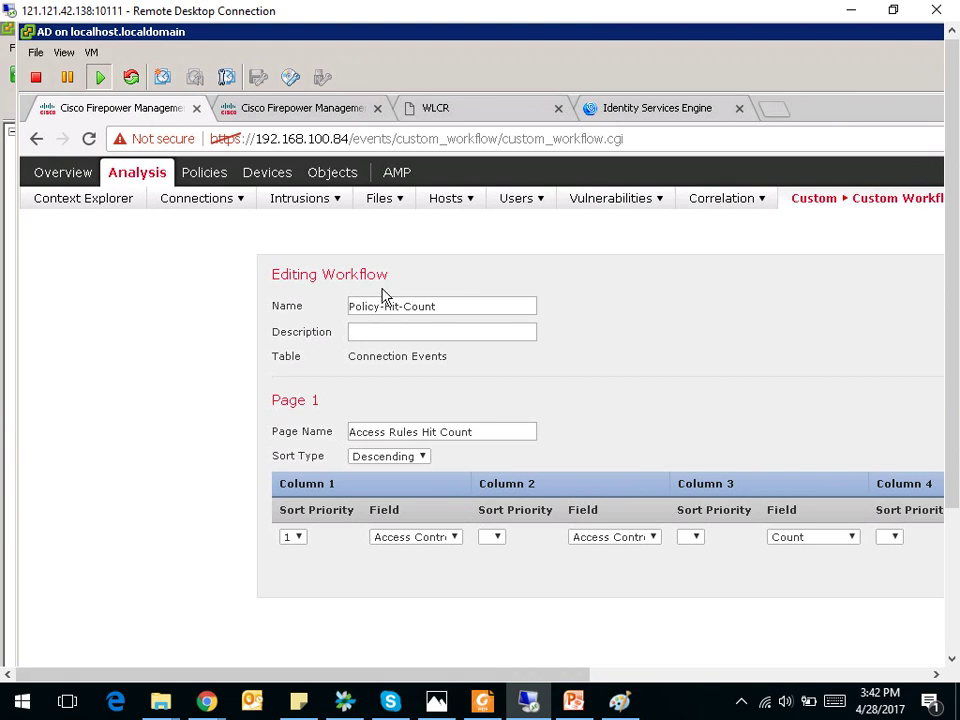
mouse_move(210, 208)
left_click(197, 232)
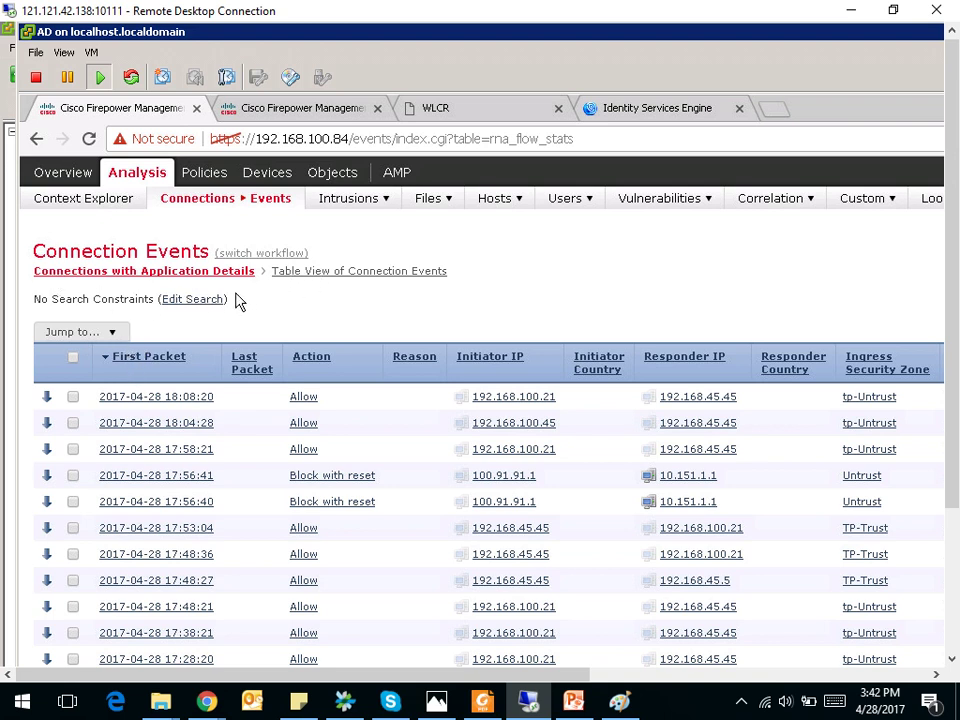
Switch Connection Events to the Policy-Hit-Count workflow and scroll through its Count, Action and Device columns.
left_click(268, 254)
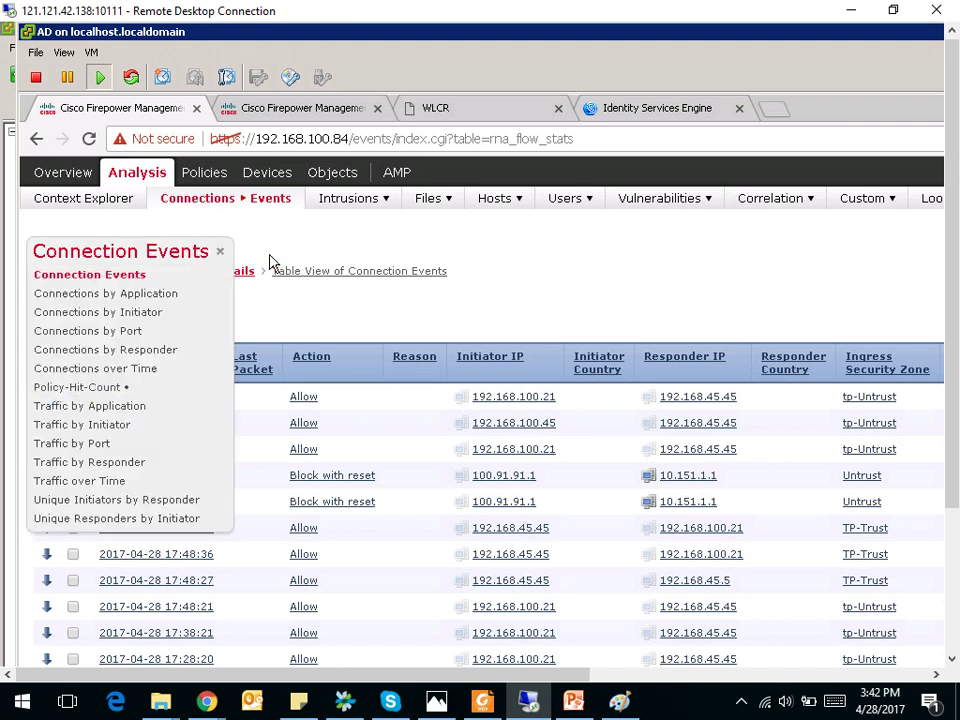
left_click(101, 390)
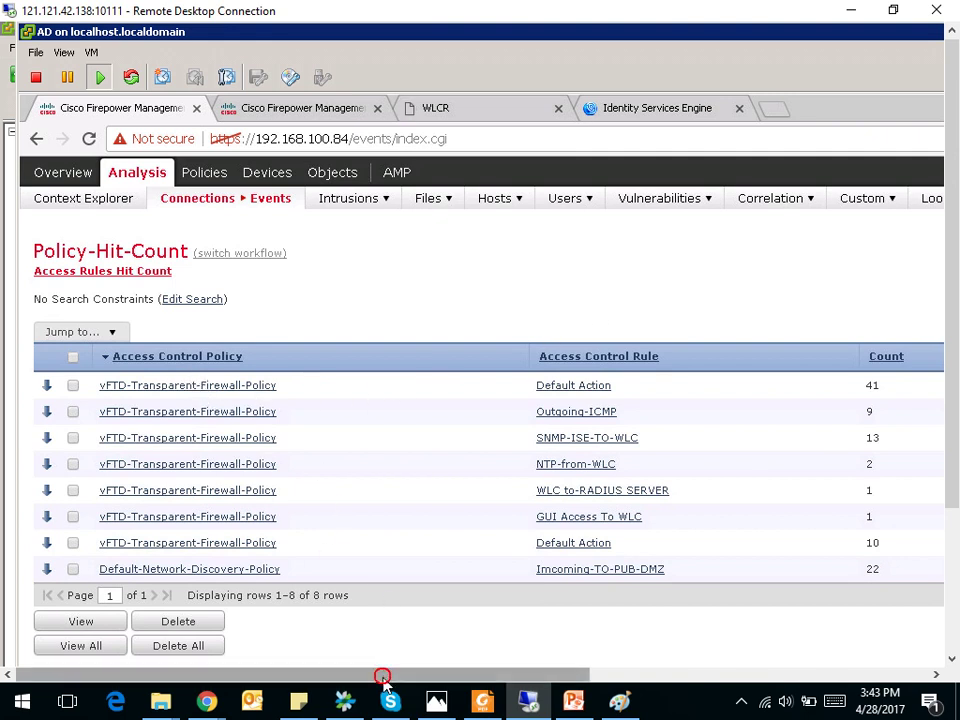
left_click_drag(381, 677, 521, 692)
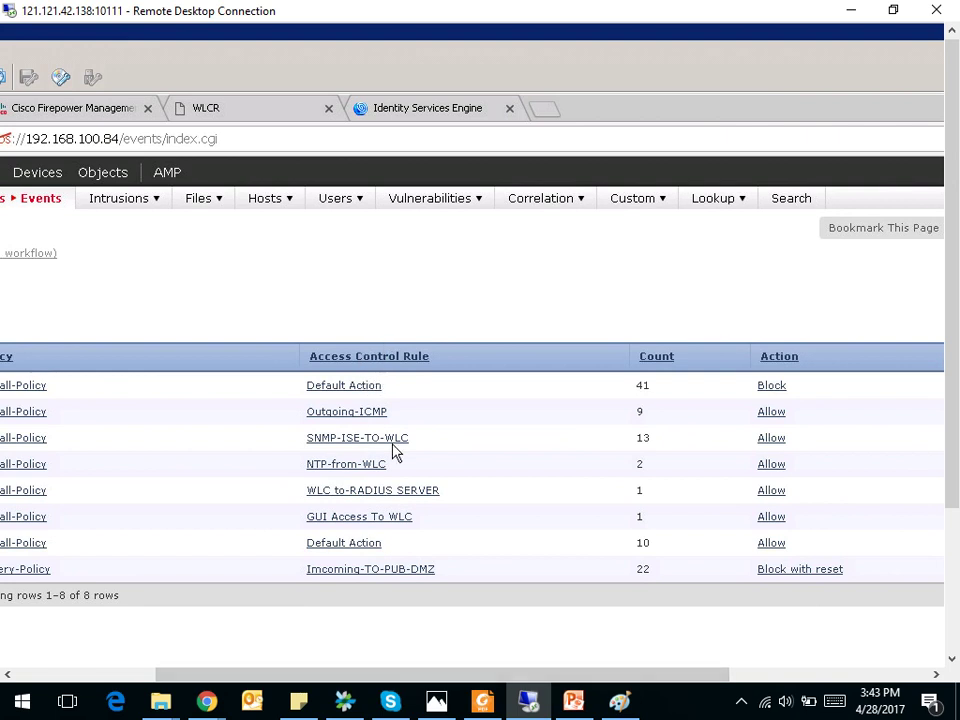
left_click_drag(510, 680, 628, 688)
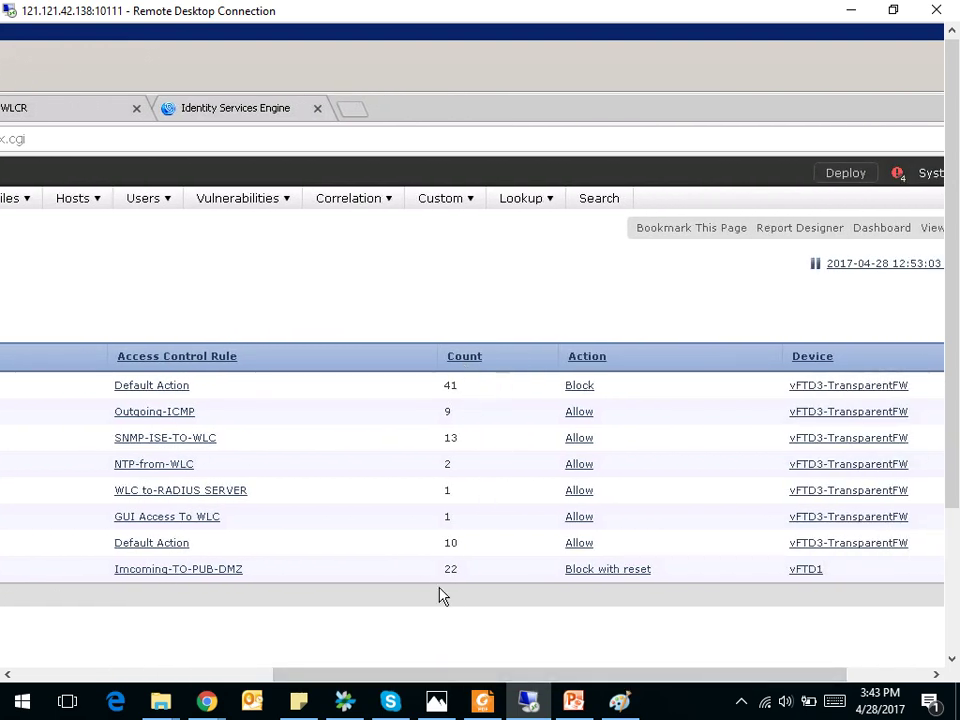
left_click_drag(606, 680, 658, 675)
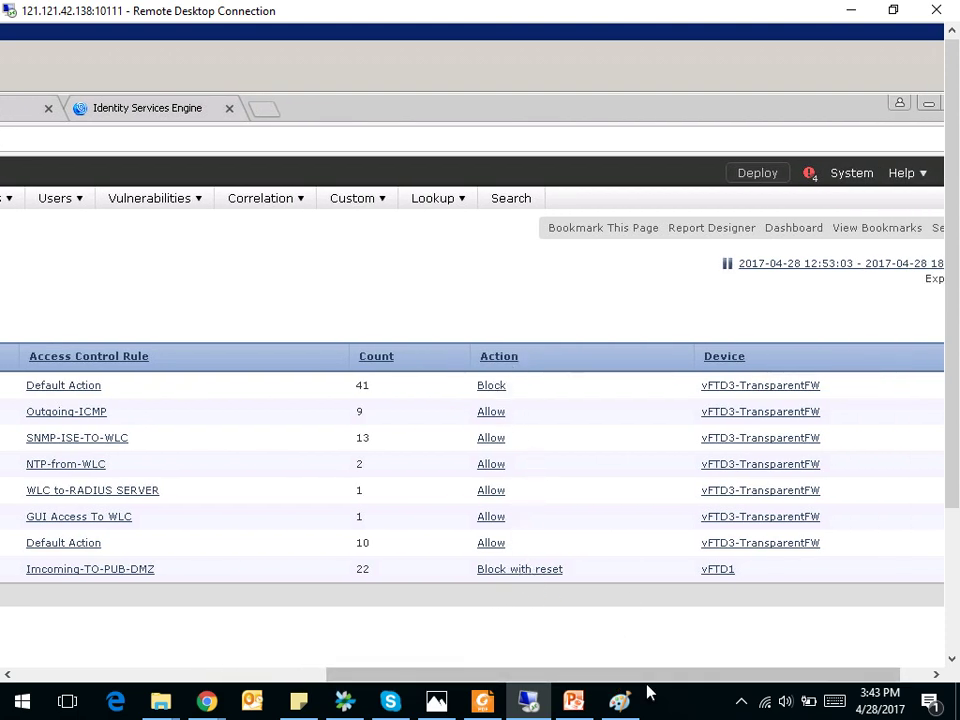
left_click_drag(653, 675, 681, 678)
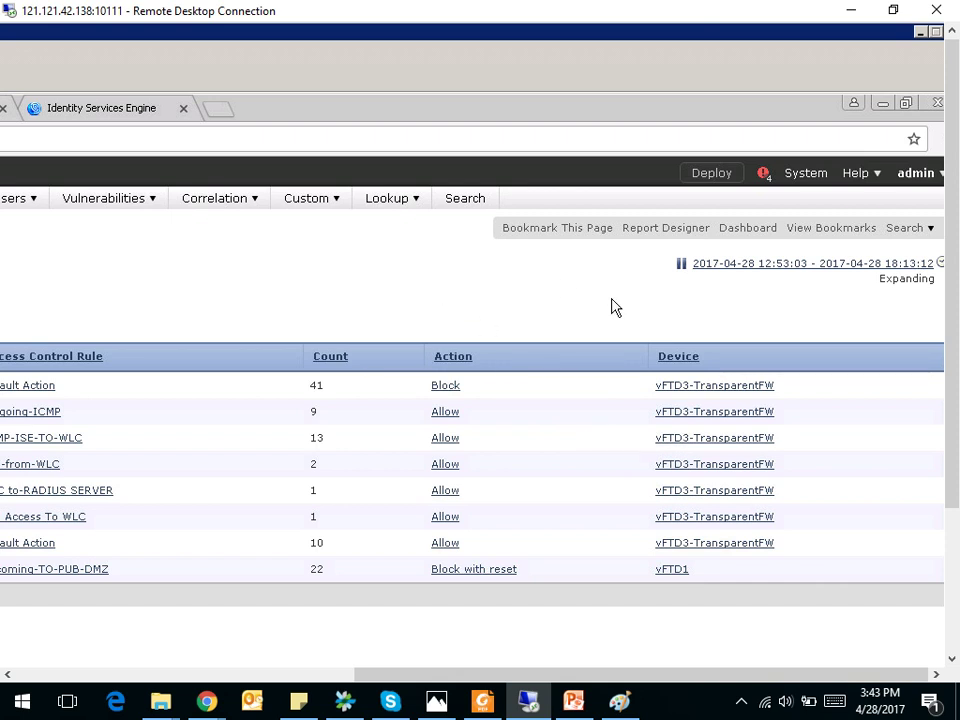
left_click_drag(758, 675, 354, 677)
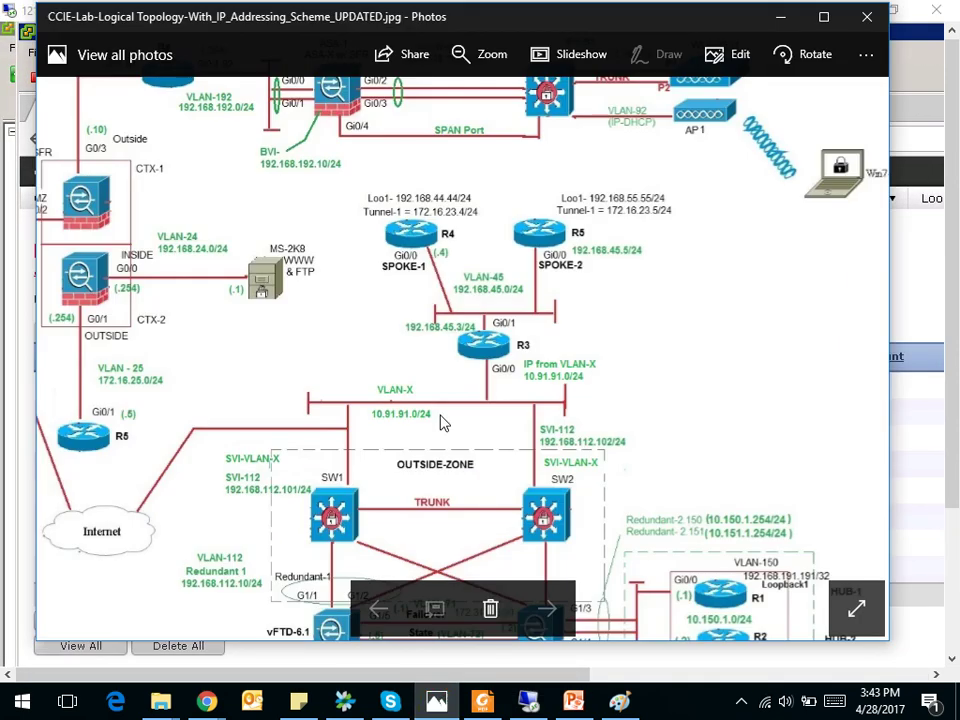
left_click(437, 703)
left_click(785, 18)
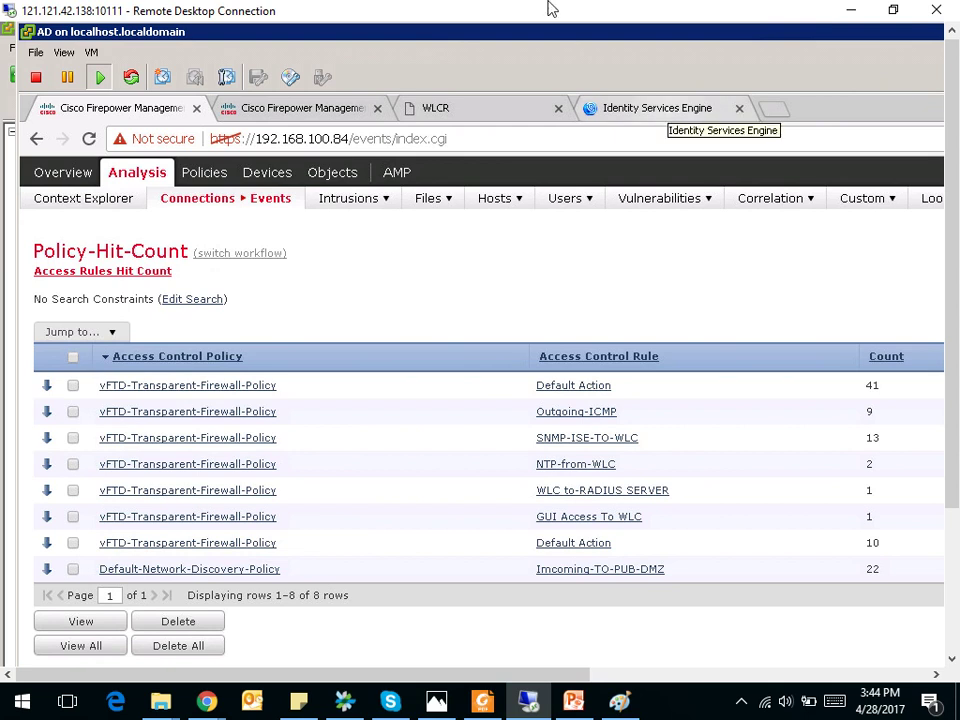
On the WLCR tab, open SECURITY > AAA General, showing 2048 max local entries with 1 used.
left_click(470, 117)
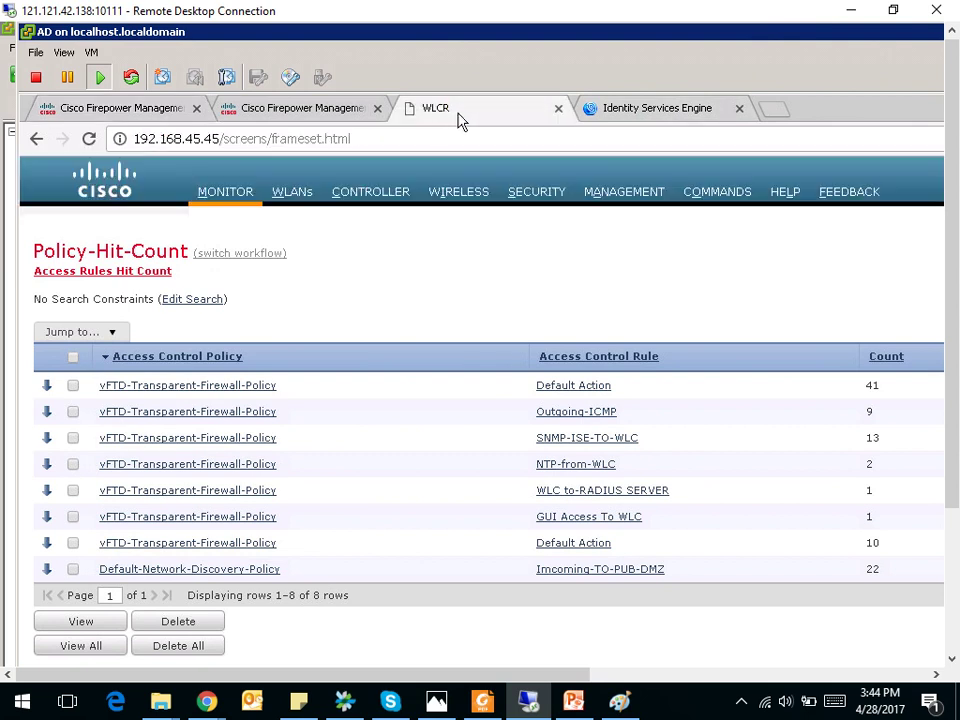
left_click(616, 193)
left_click(530, 200)
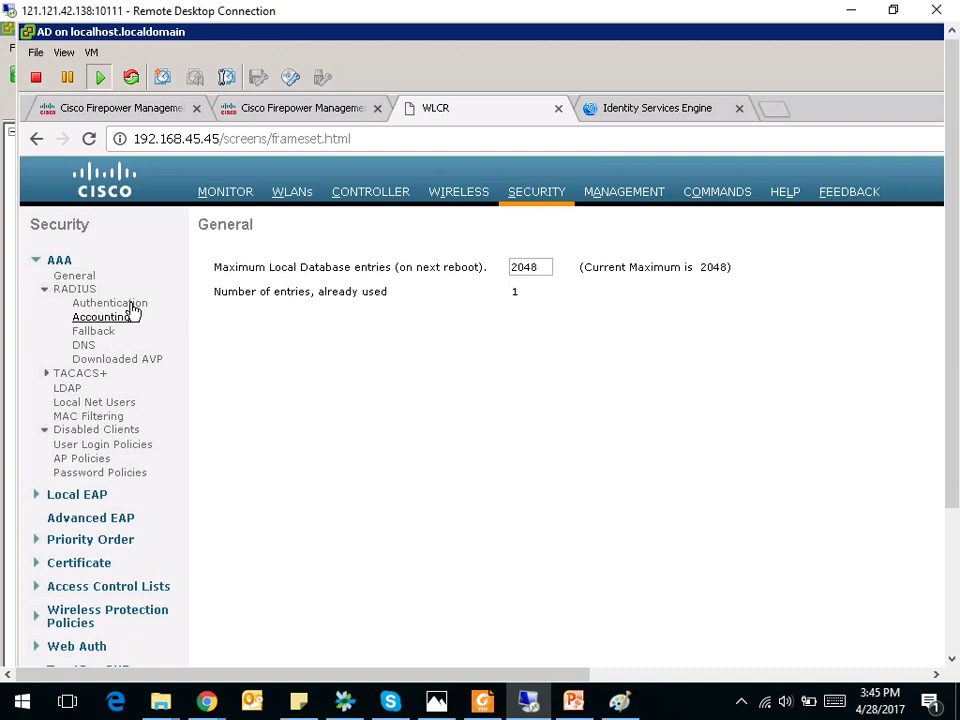
left_click(44, 377)
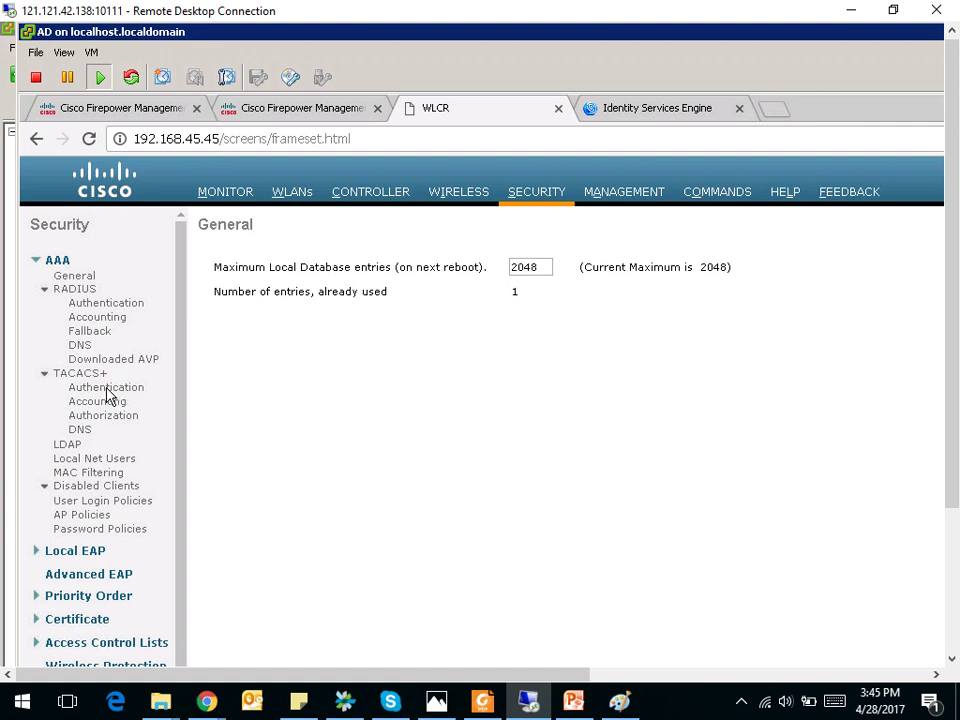
left_click(106, 389)
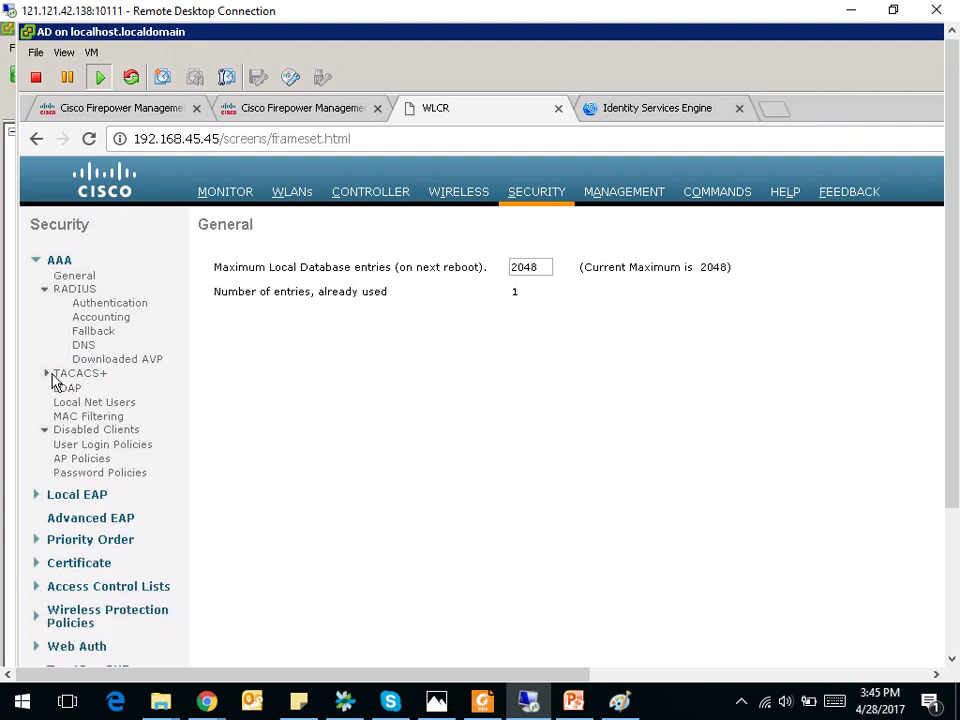
List the TACACS+ authentication servers, showing 192.168.100.21 on port 49 enabled.
left_click(46, 374)
left_click(100, 390)
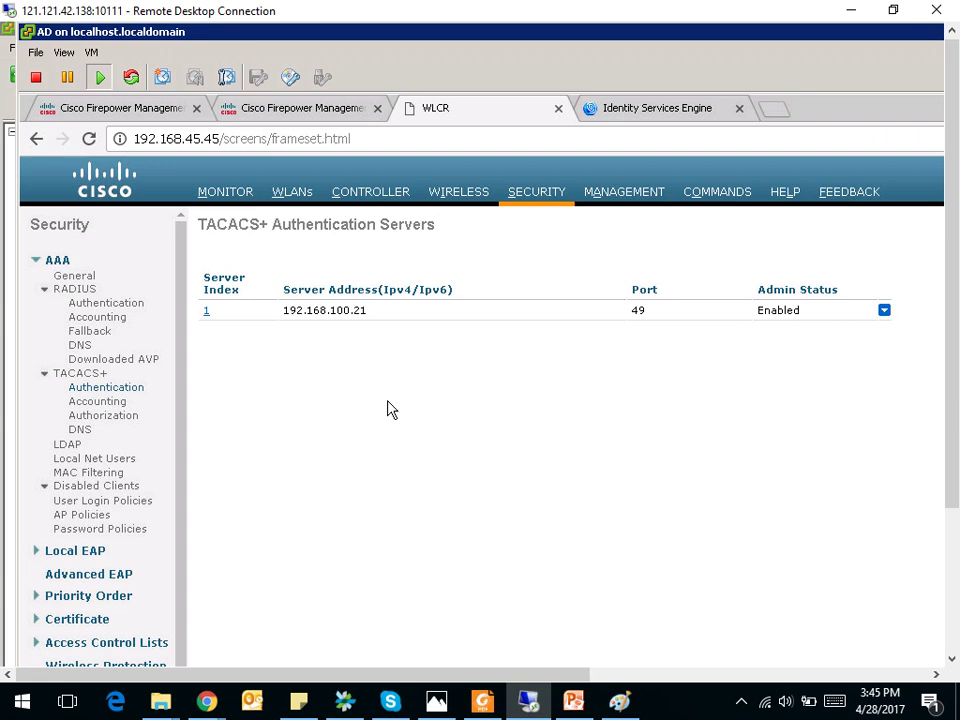
left_click(86, 387)
Resize the remote desktop window and move to the Foxit slide 'New: TACACS+ Profile Types', page 51.
left_click(662, 110)
left_click(658, 110)
left_click_drag(676, 22, 638, 30)
left_click(626, 119)
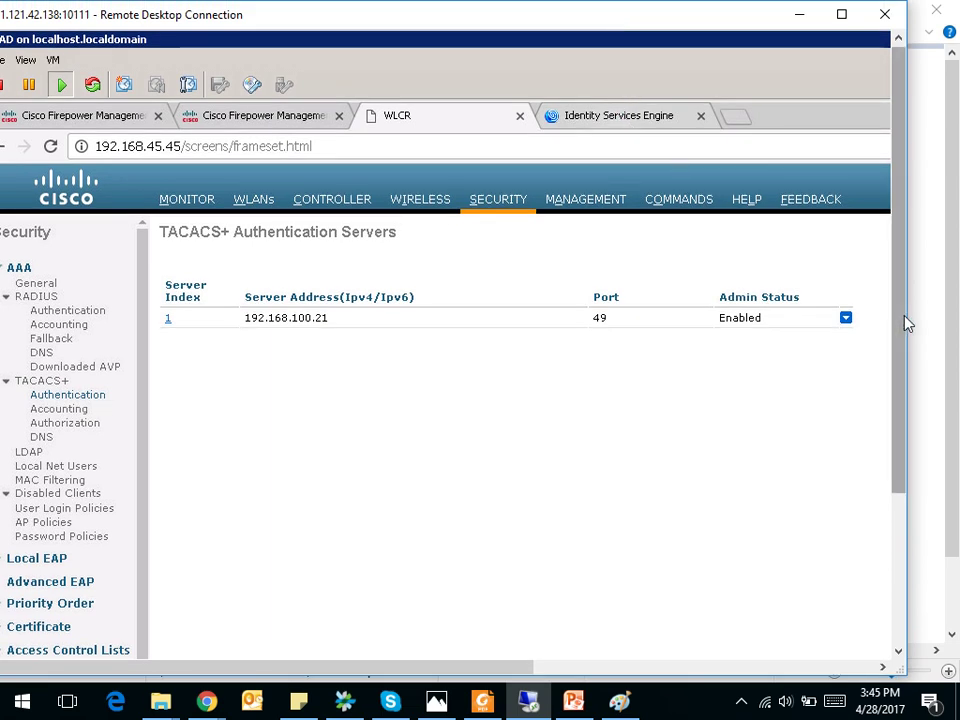
left_click_drag(906, 315, 958, 315)
left_click(618, 117)
left_click_drag(951, 163, 946, 45)
left_click(588, 117)
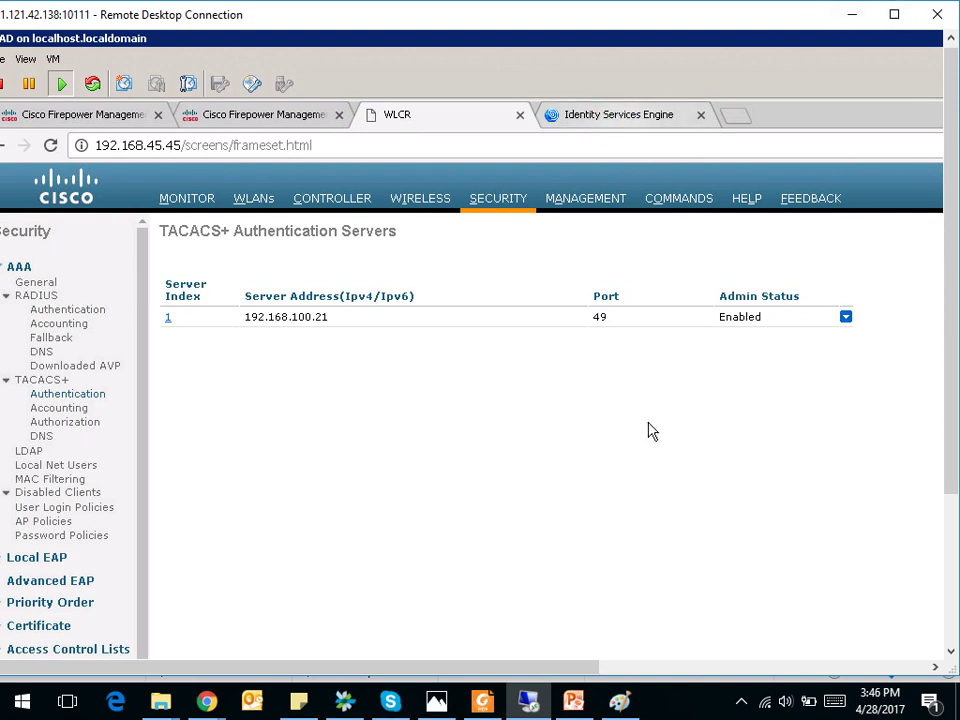
left_click(740, 704)
left_click(741, 706)
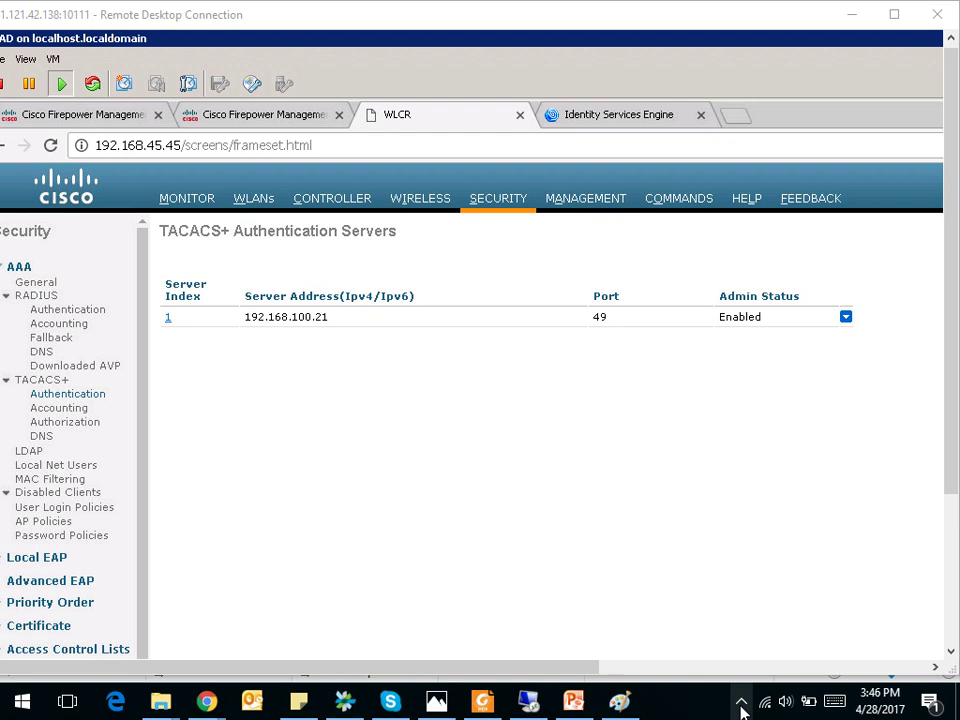
left_click(741, 703)
Show page 51, the 'New: TACACS+ Profile Types' slide, in full-screen mode.
right_click(722, 632)
left_click(768, 594)
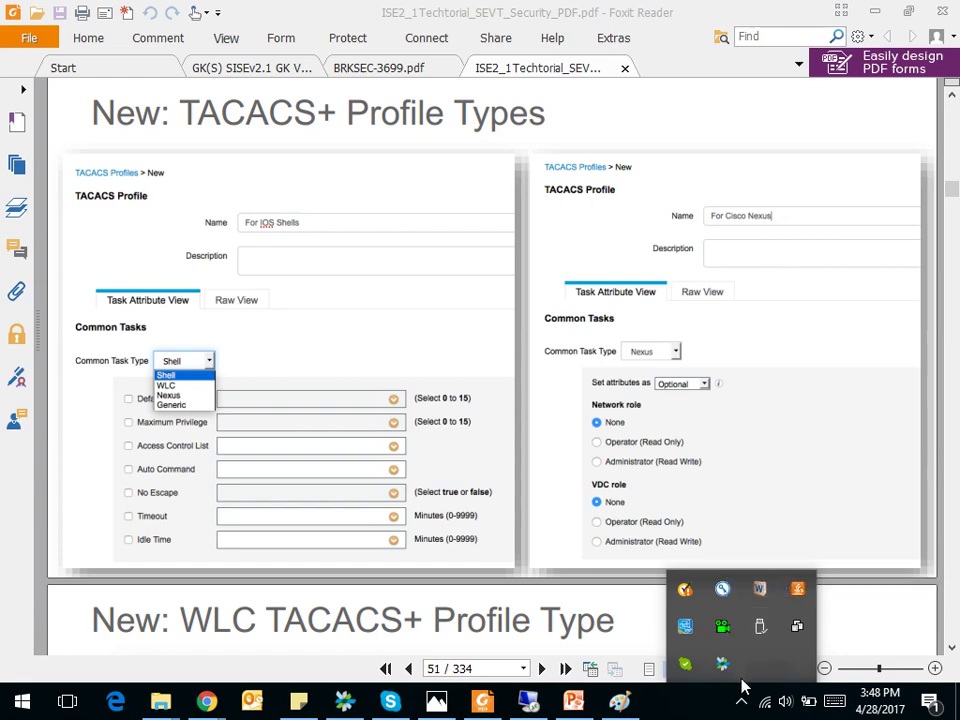
left_click(739, 704)
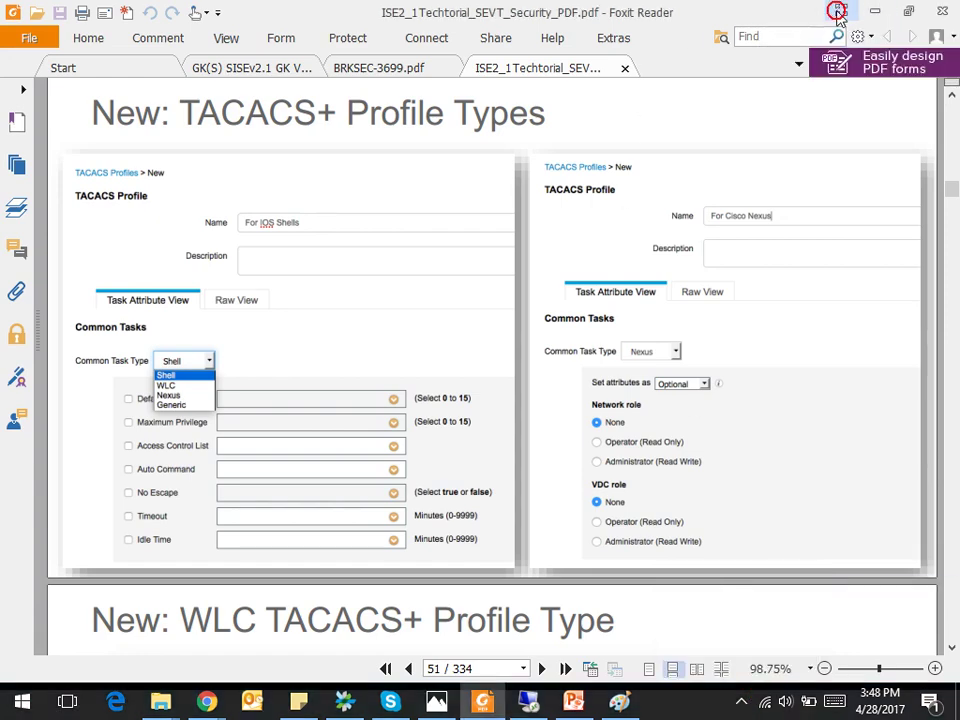
left_click(841, 11)
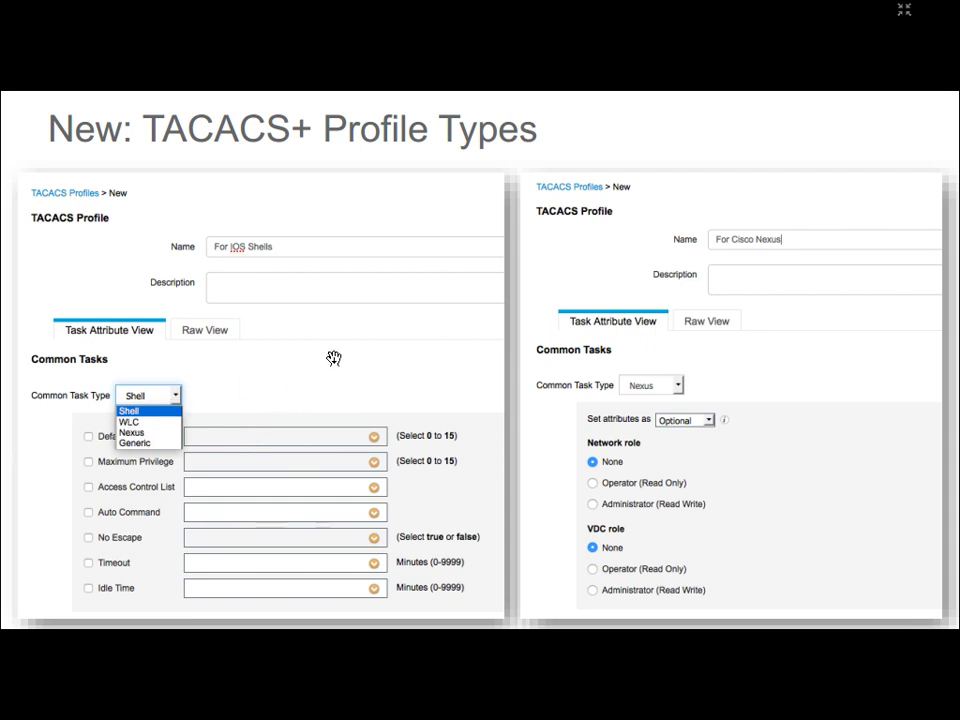
Advance to the 'New: WLC TACACS+ Profile Type' slide.
left_click(414, 354)
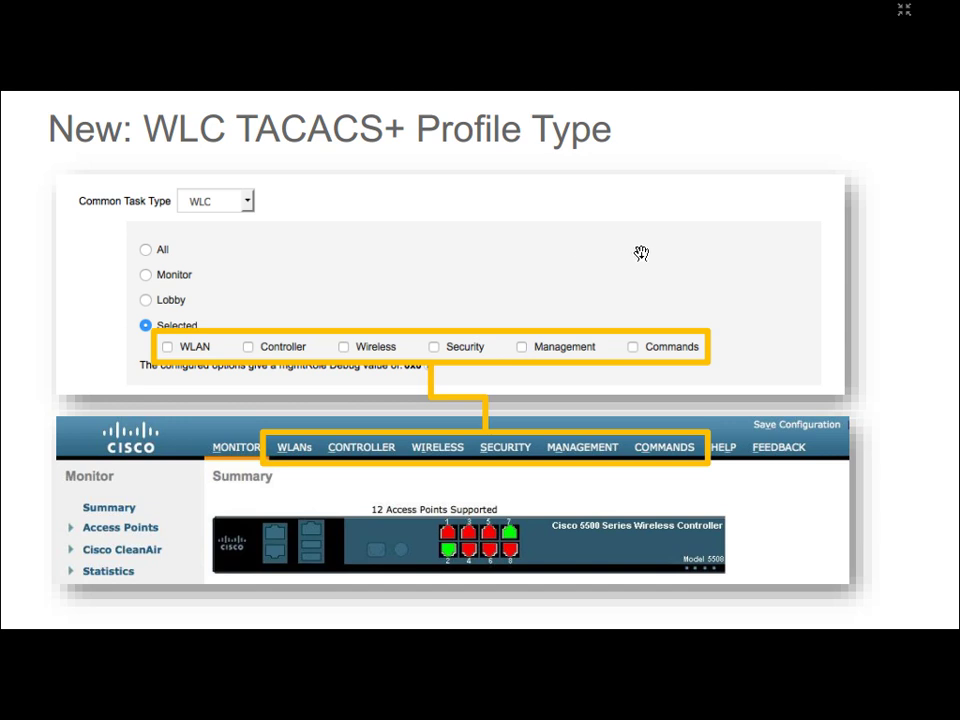
Go to the WLC debug value slide, highlight the role1=WLAN log entry, then exit full screen.
key("Right")
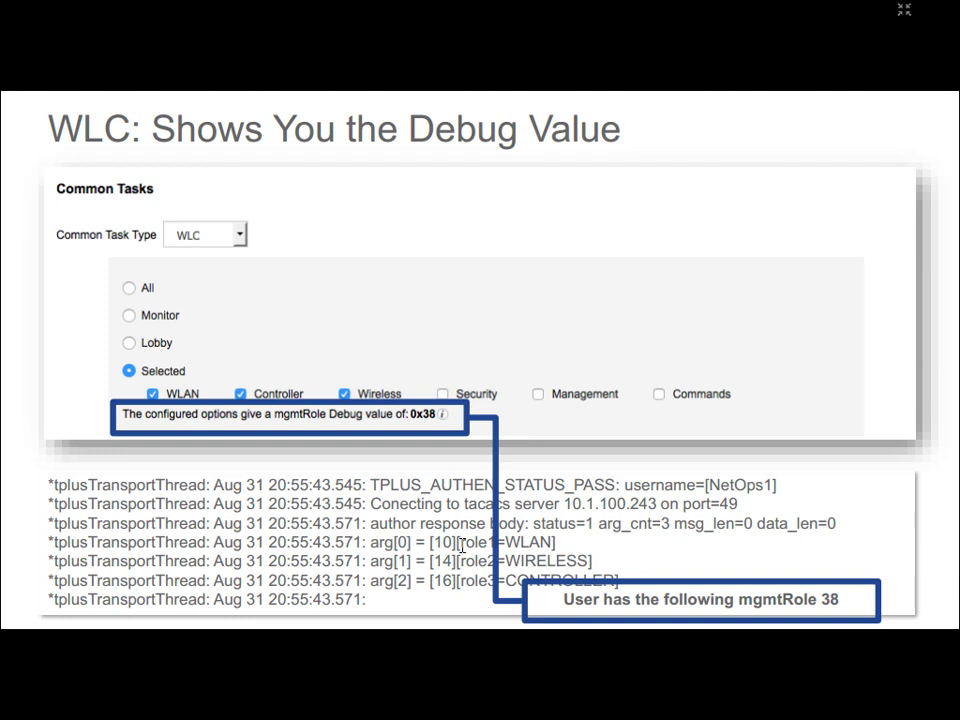
left_click_drag(463, 545, 552, 543)
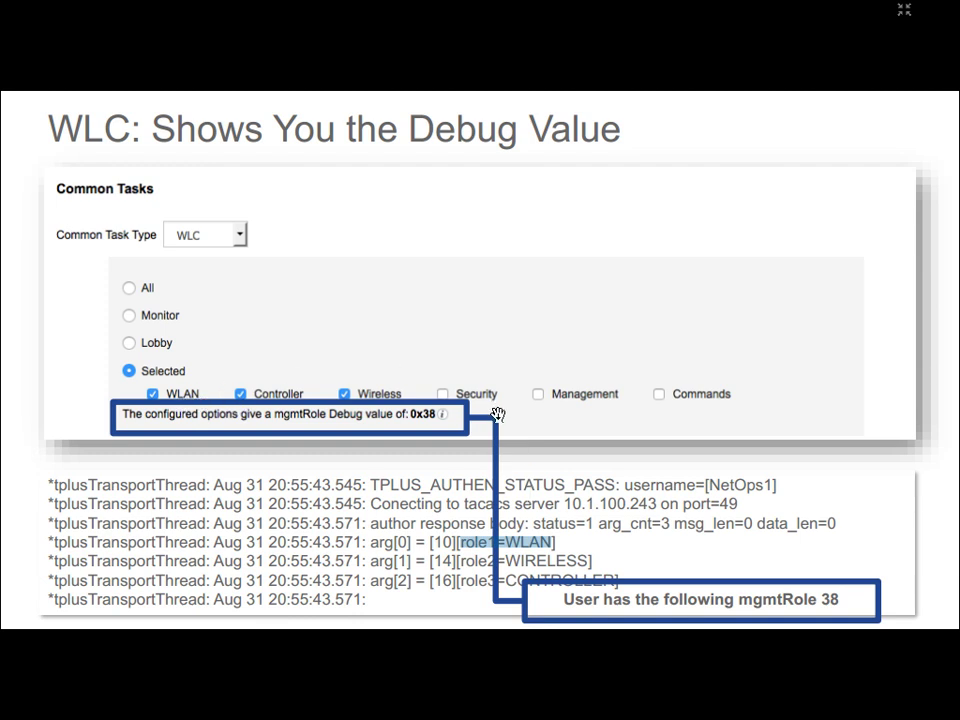
left_click(463, 544)
left_click_drag(458, 543, 556, 543)
key("Escape")
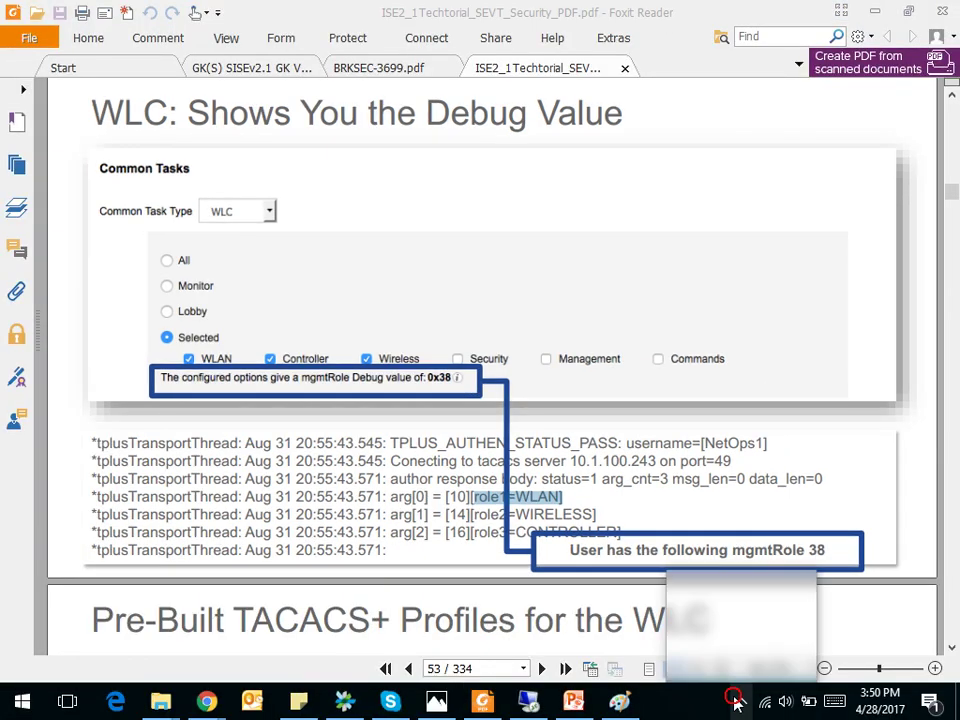